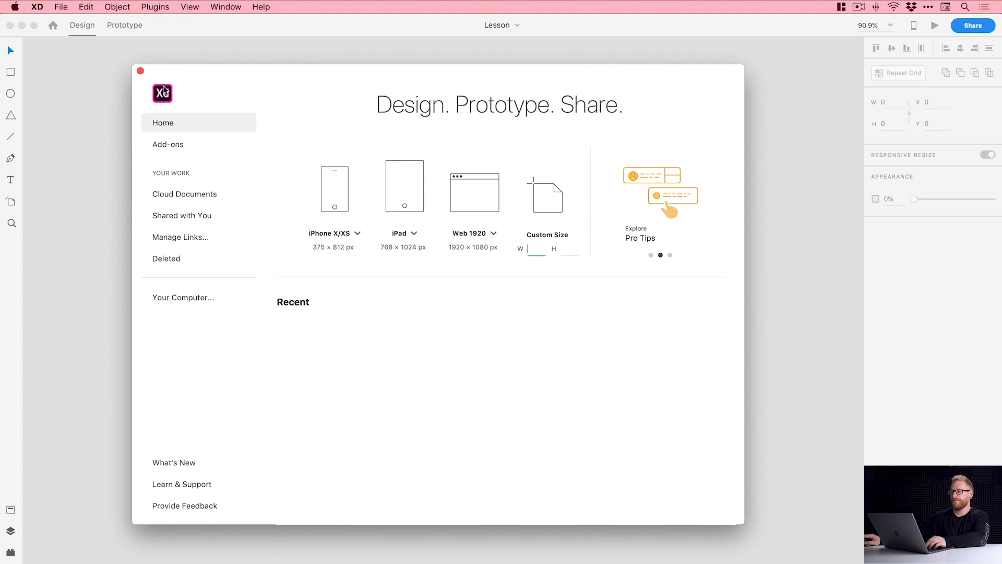
Step: Close the start screen to reveal the document canvas
click(140, 71)
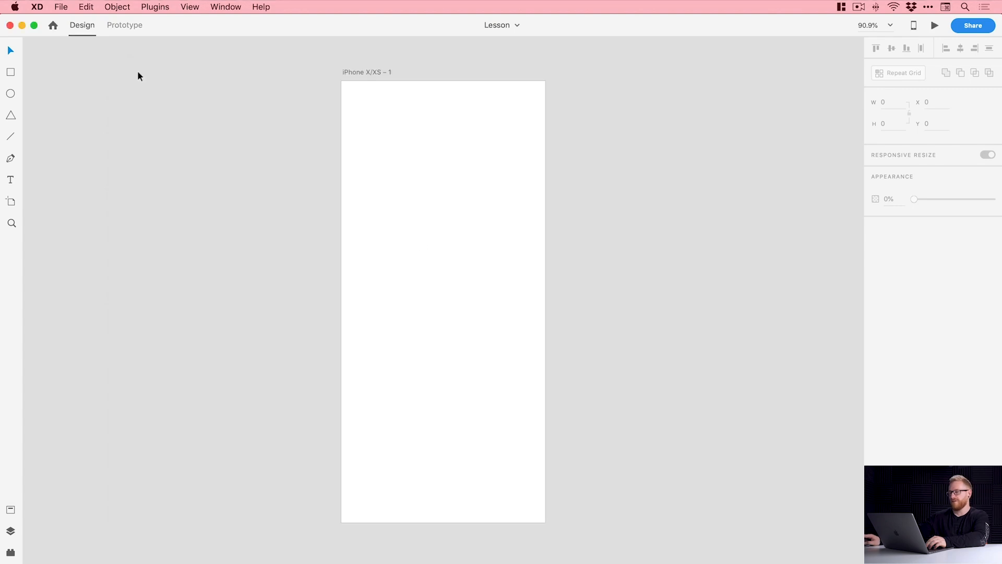
Step: Draw a rectangle about 173 × 151 px beside the artboard and a circle about 159 px wide overlapping its corner
click(16, 74)
drag(75, 124, 170, 205)
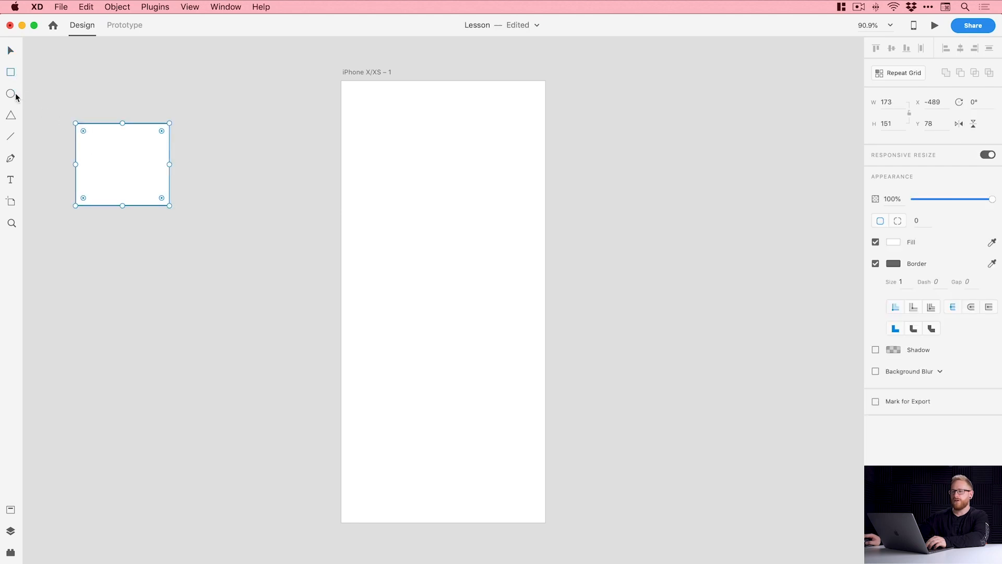
key(e)
drag(150, 72, 235, 159)
Step: Draw a triangle about 135 × 126 px below the circle, and three diagonal lines with two crossing below the rectangle
click(11, 116)
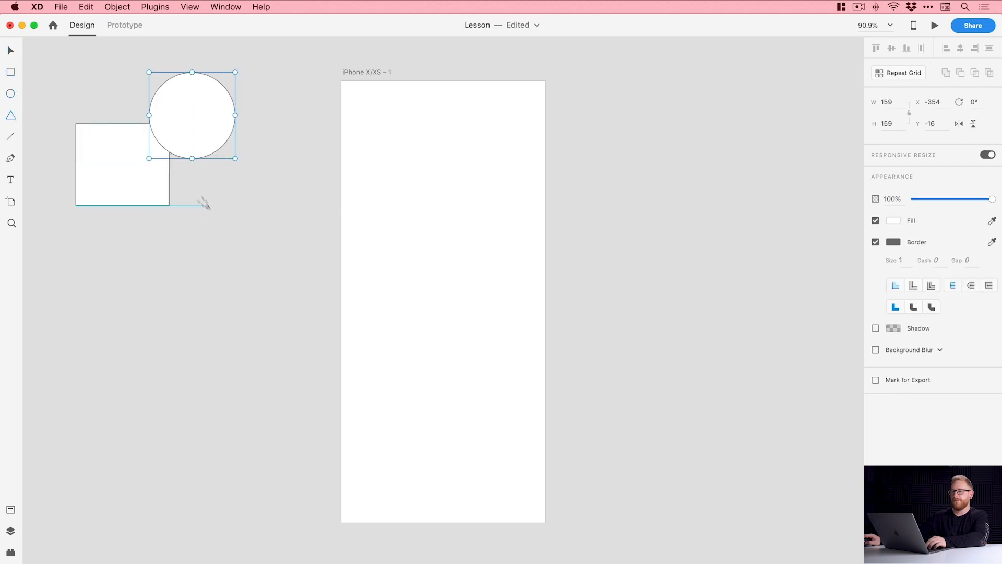
drag(198, 197, 272, 266)
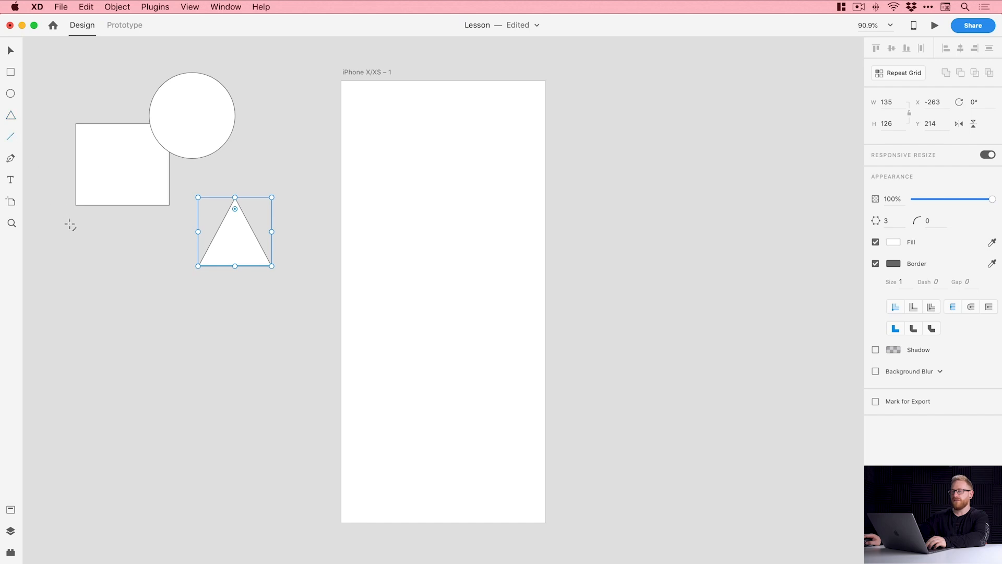
drag(70, 225, 146, 373)
mouse_move(84, 398)
mouse_down()
mouse_move(117, 369)
mouse_move(170, 253)
mouse_up()
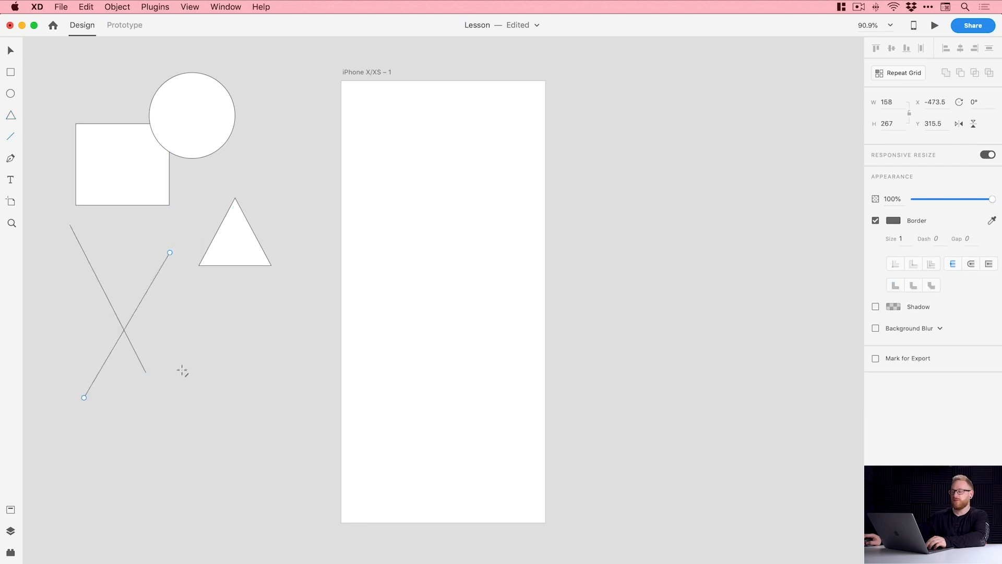
drag(180, 385, 228, 331)
Step: Draw a closed freeform curved shape with the Pen tool in the empty canvas below the diagonal lines
click(10, 158)
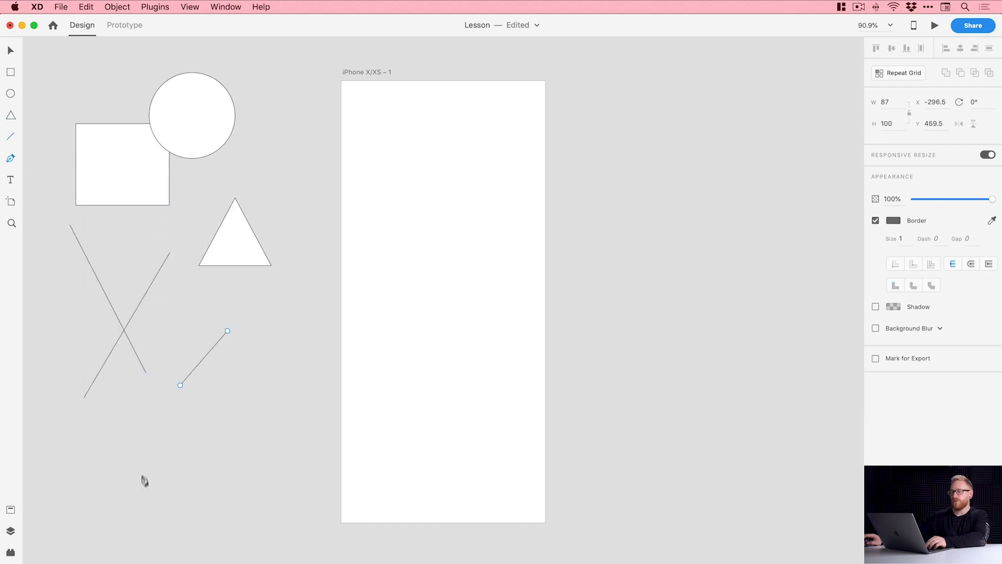
click(139, 492)
mouse_move(151, 436)
mouse_down()
mouse_move(197, 436)
mouse_move(229, 530)
mouse_up()
drag(249, 489, 184, 442)
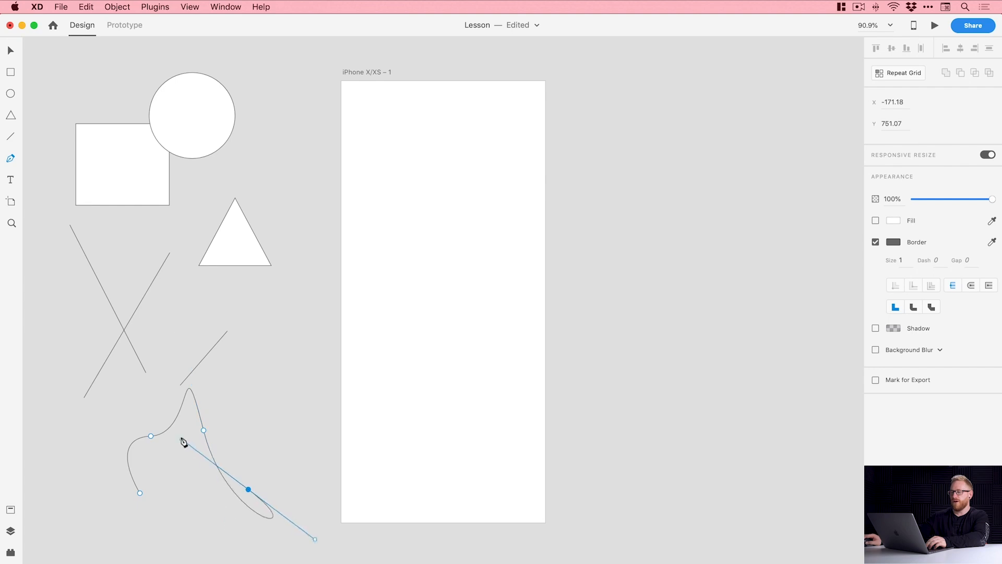
drag(184, 519, 184, 465)
click(140, 493)
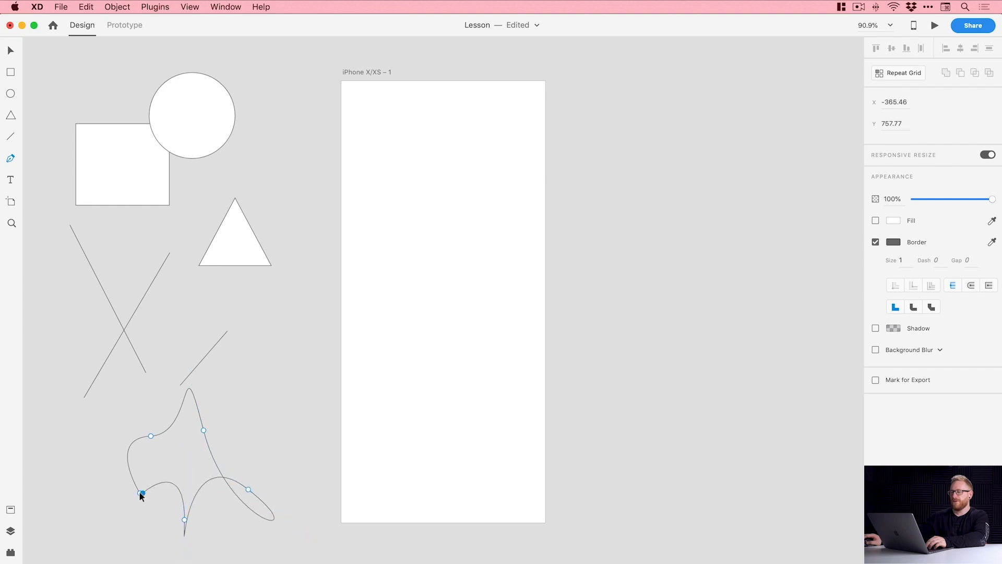
key(Escape)
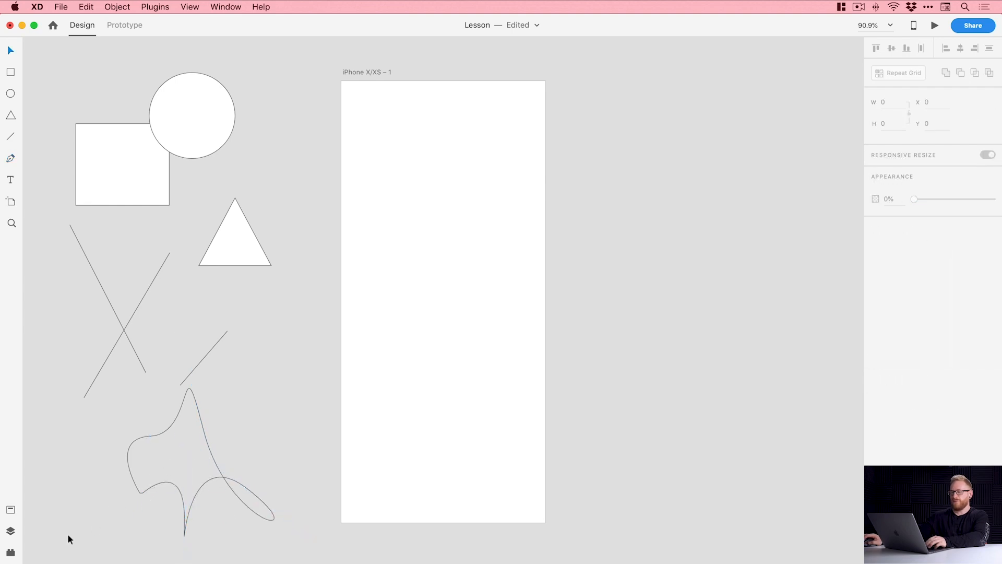
Step: Delete all the shapes and lines drawn beside the artboard
drag(67, 534, 297, 100)
key(BackSpace)
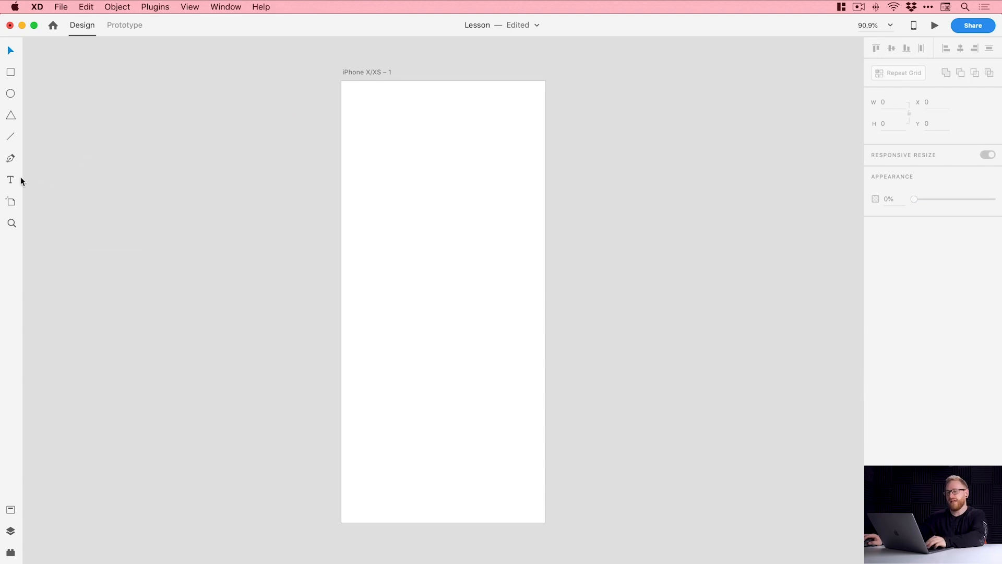
Step: Add a text object reading "Text" on the empty canvas beside the artboard and delete it
click(111, 209)
text(Text)
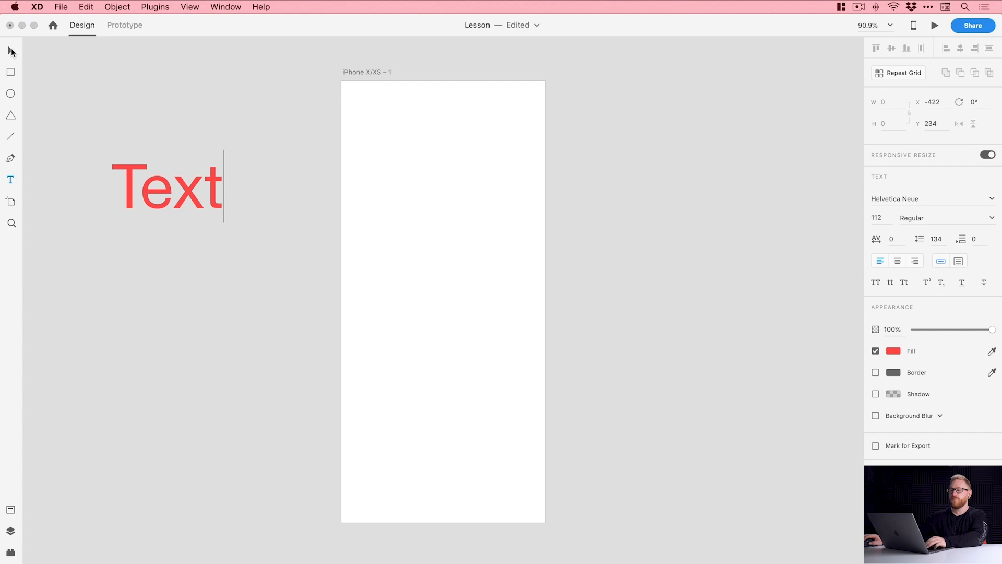
key(Escape)
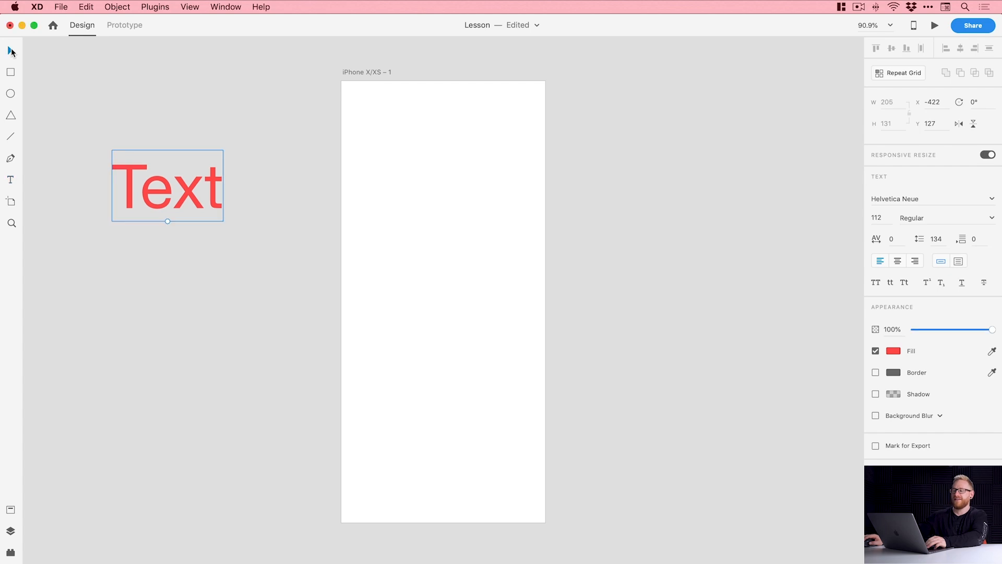
key(Delete)
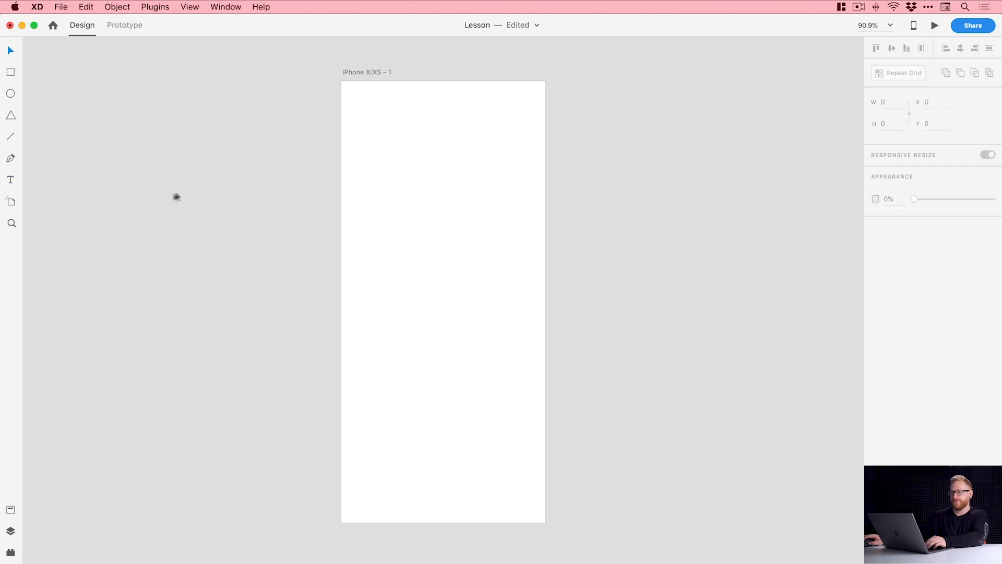
Step: Draw a second artboard about 384 × 801 px beside the iPhone X/XS artboard and delete it
click(14, 204)
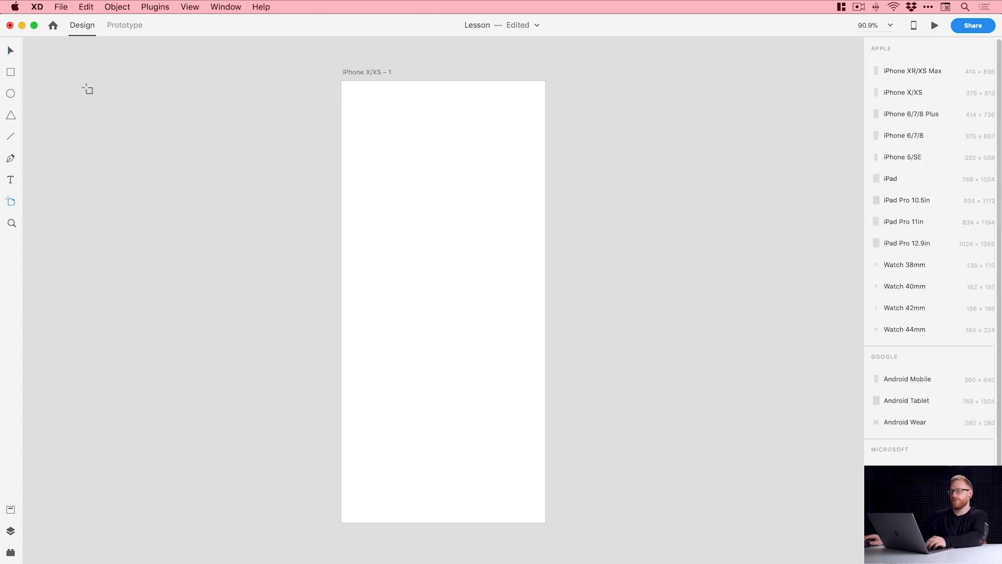
drag(86, 88, 295, 523)
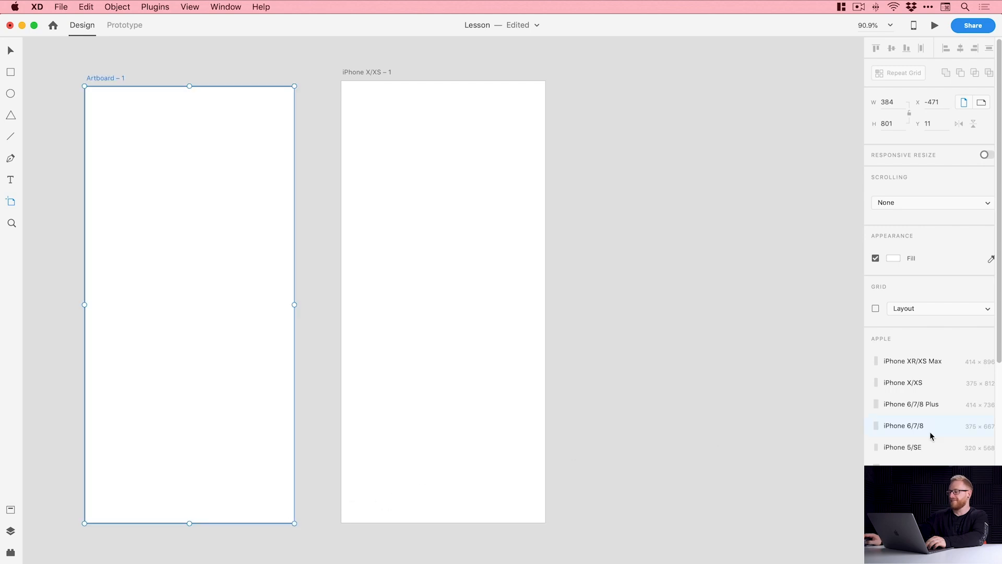
key(v)
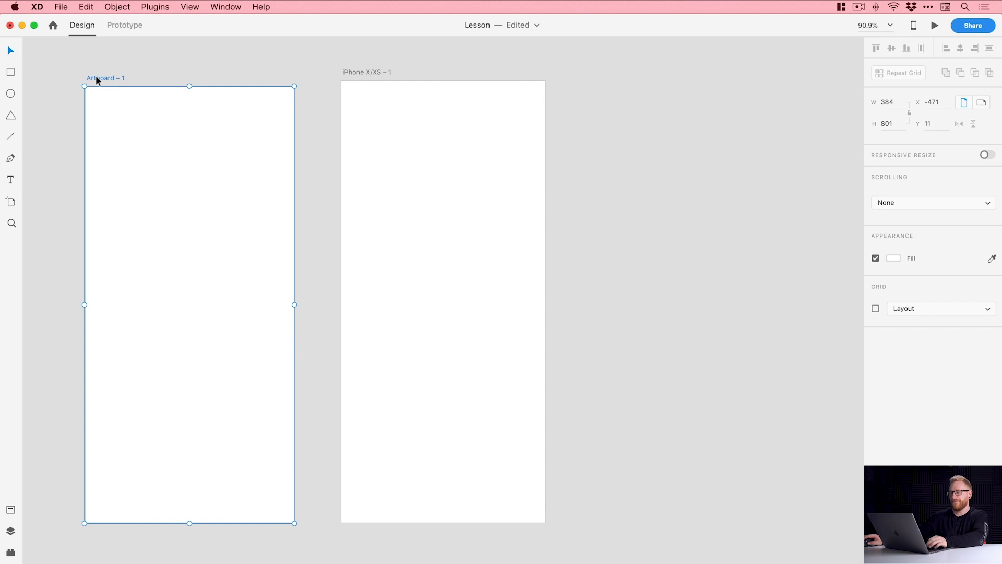
key(Delete)
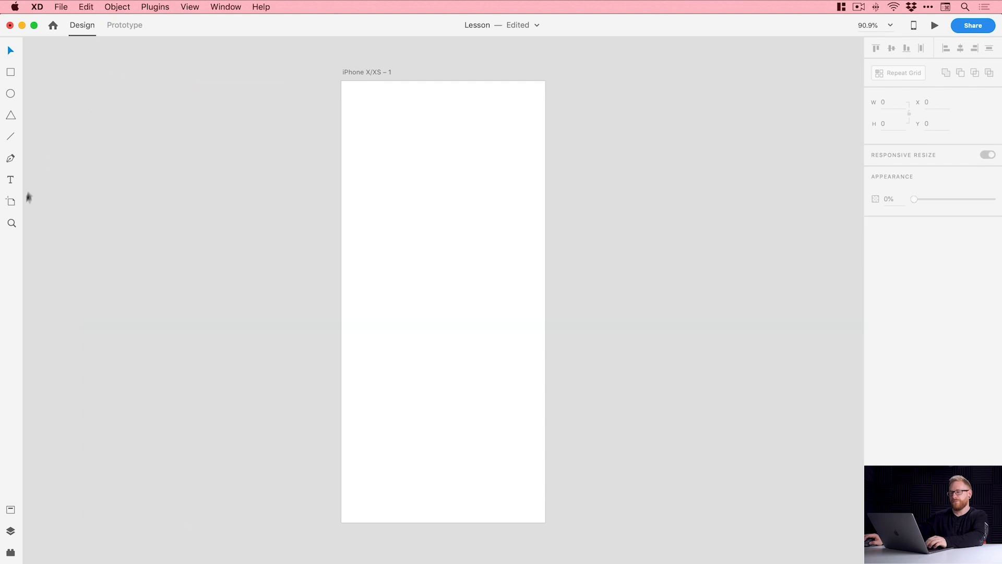
Step: Zoom in on the artboard to 300% and return to the whole-artboard view
click(12, 223)
click(439, 282)
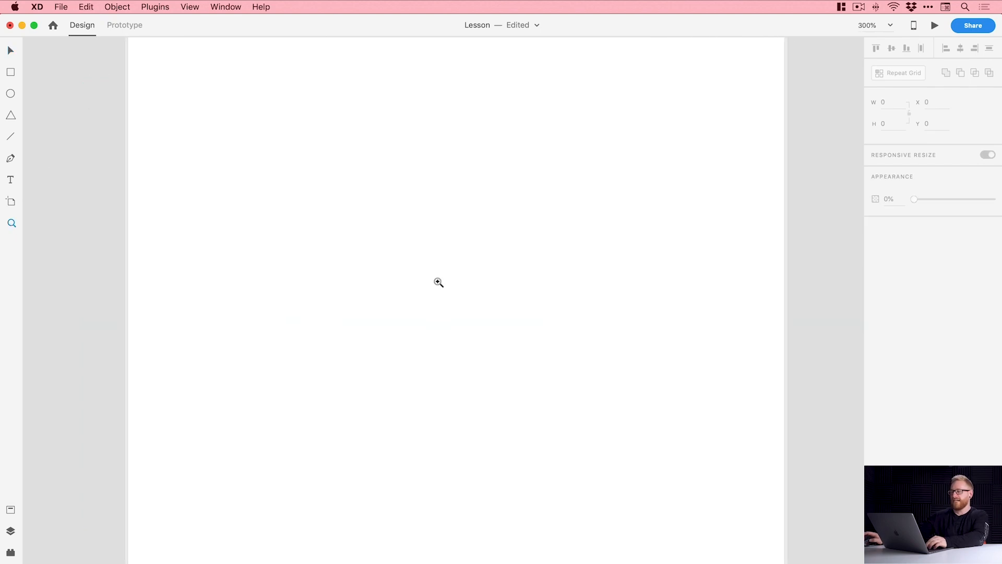
key(super+0)
key(v)
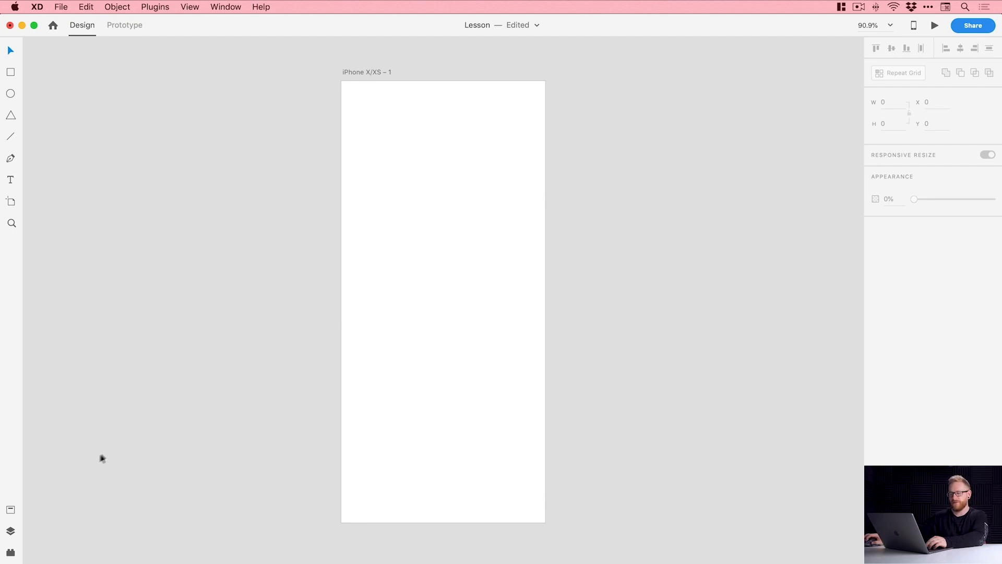
Step: Show the document assets and draw a borderless circle about 163 px wide on the artboard, filled with red #FF5555
click(10, 510)
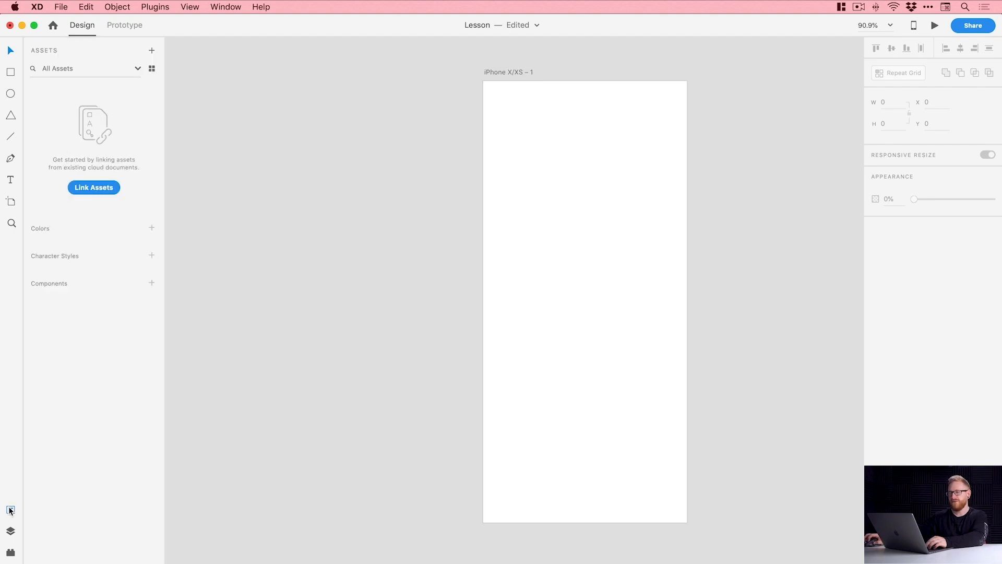
click(10, 95)
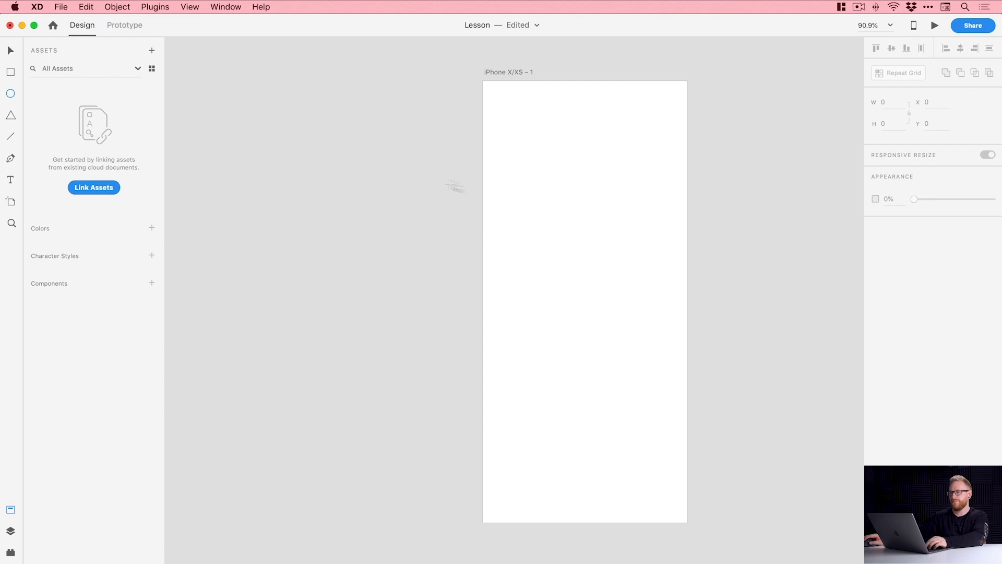
drag(538, 200, 627, 288)
click(876, 278)
click(893, 257)
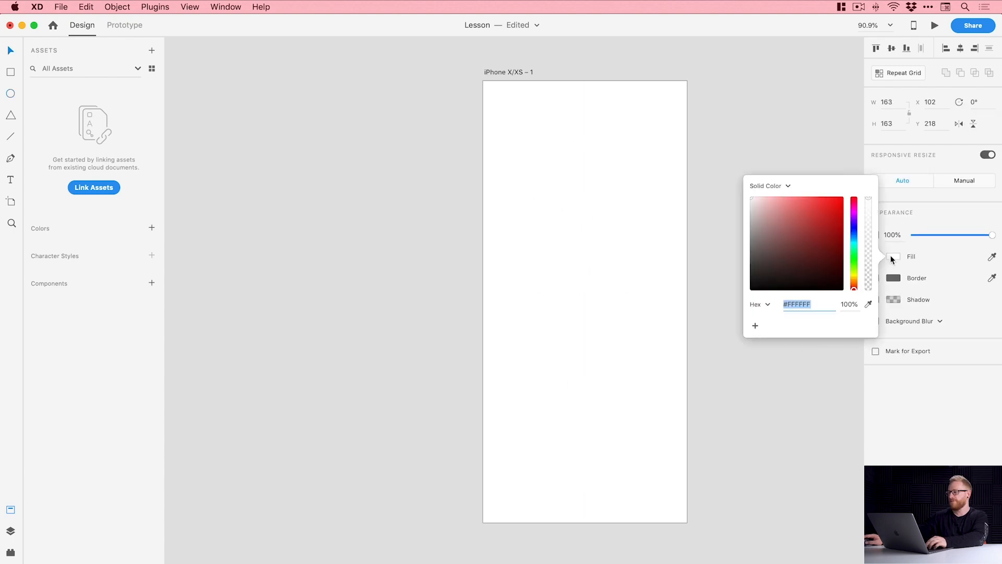
drag(840, 232, 813, 195)
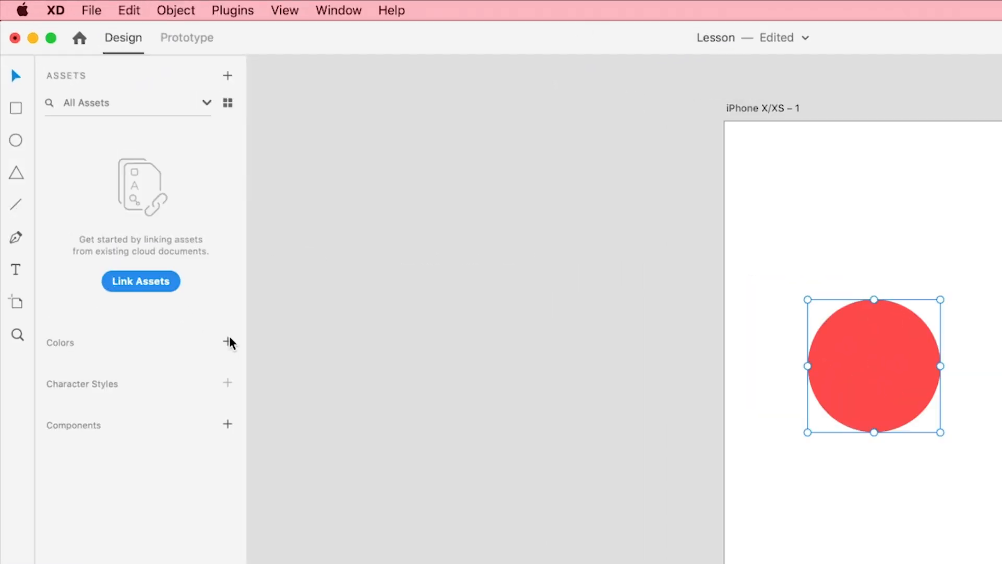
Step: Save the circle's red fill as a color asset and place five copies of the circle on and around the artboard
click(229, 341)
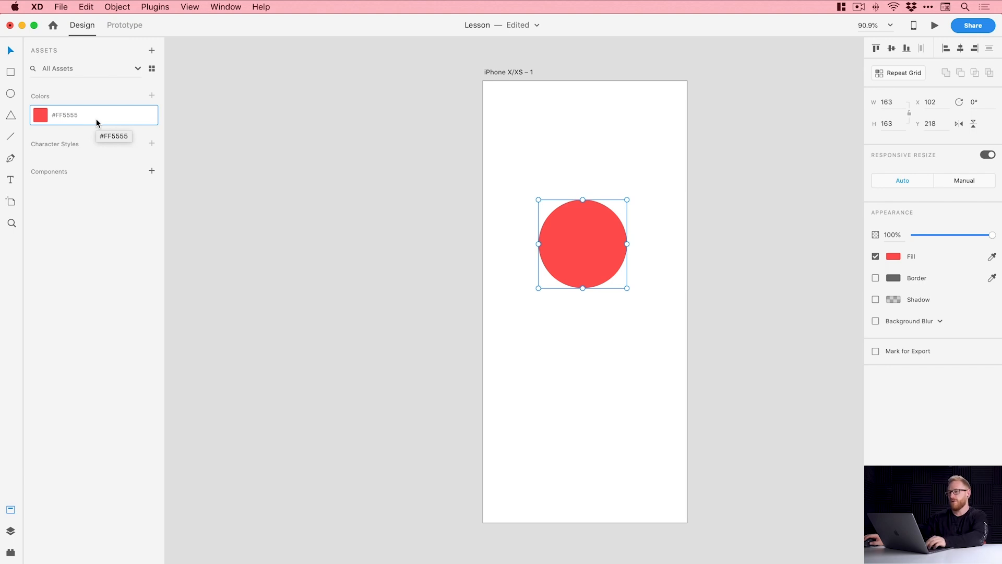
right_click(96, 123)
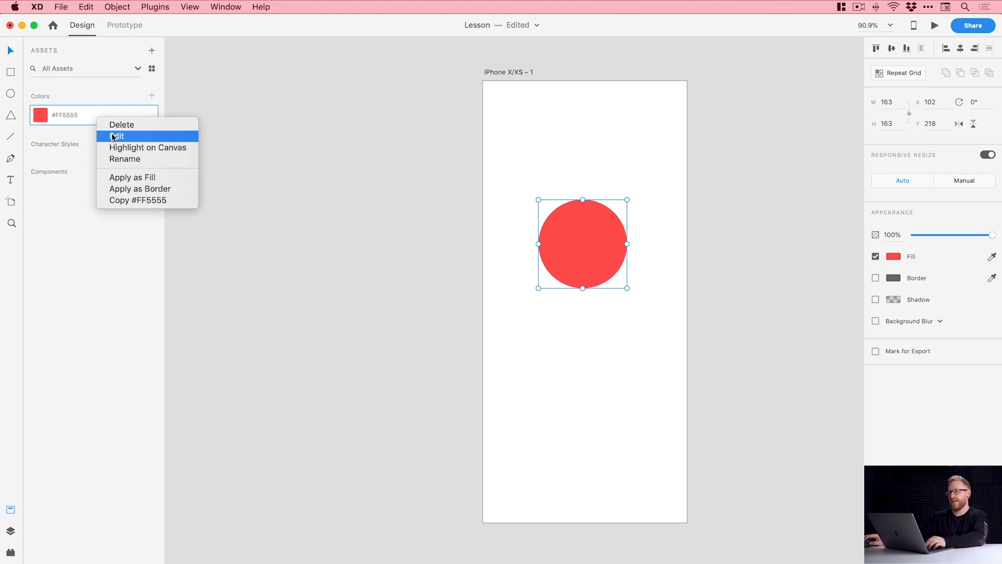
click(585, 248)
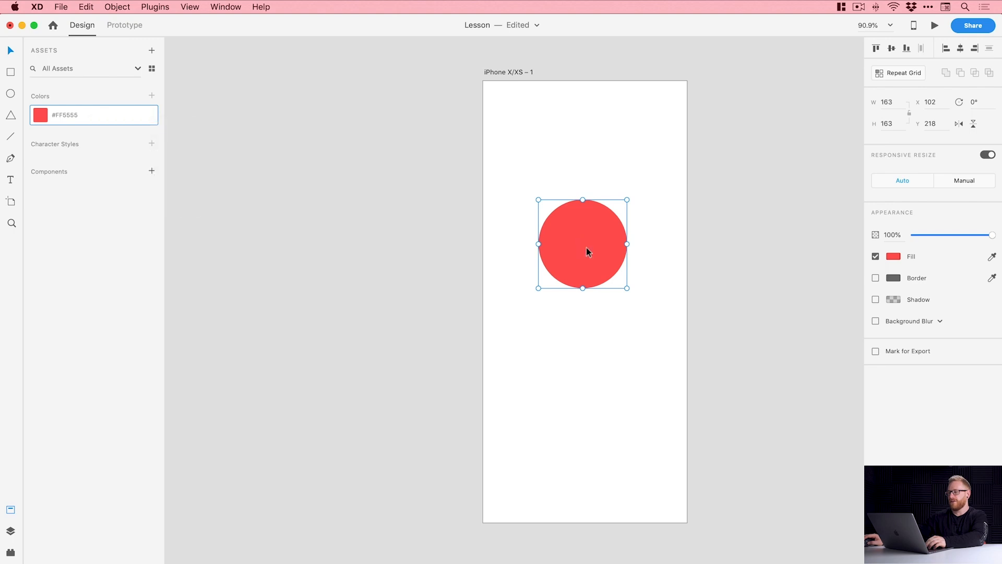
alt+drag(585, 248, 787, 135)
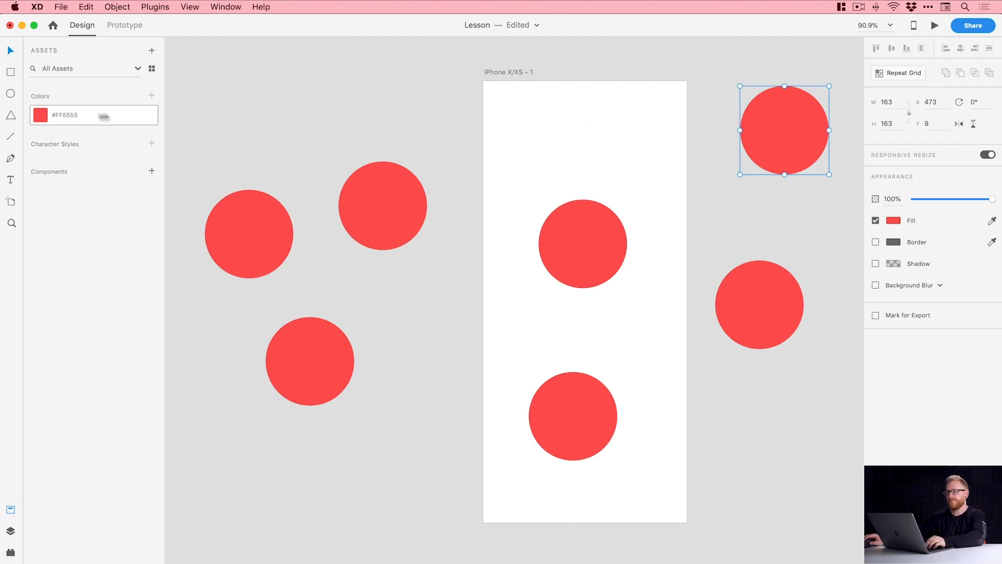
Step: Edit the saved red color asset to blue #5590FF
right_click(68, 113)
click(83, 128)
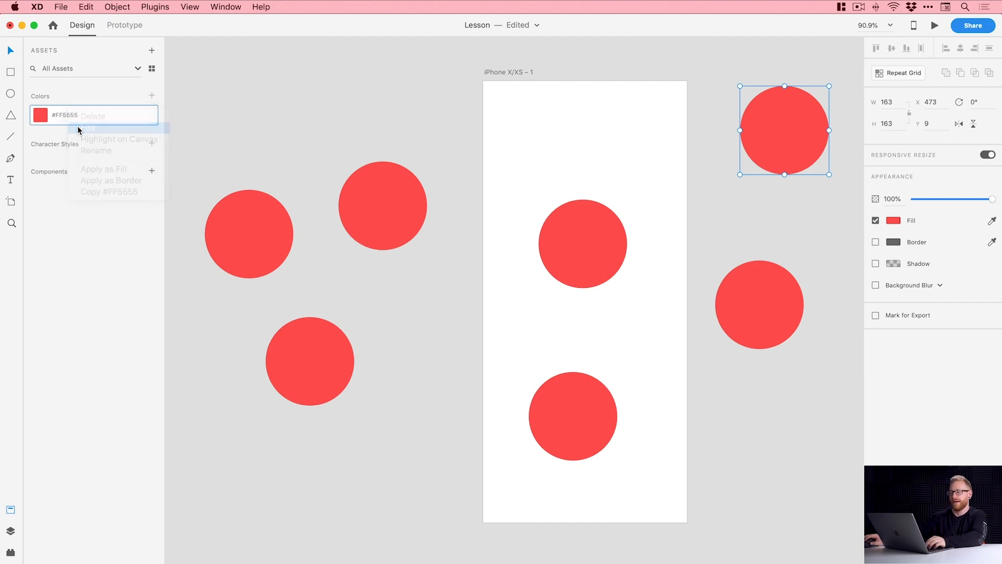
mouse_move(167, 95)
mouse_down()
mouse_move(170, 65)
mouse_move(168, 139)
mouse_move(165, 71)
mouse_move(170, 101)
mouse_up()
click(99, 230)
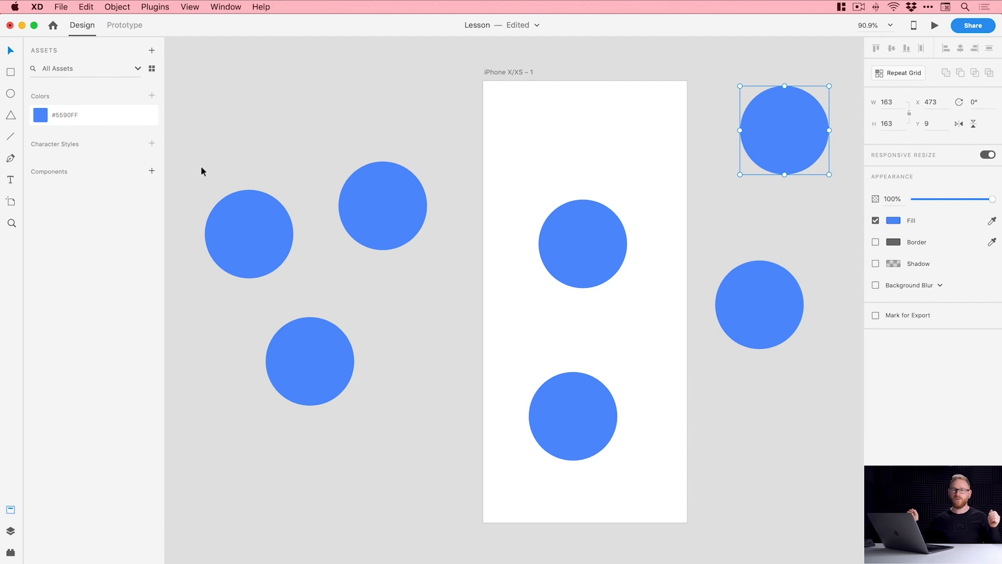
Step: Delete all the circles on and around the artboard
drag(204, 133, 378, 409)
key(Delete)
click(543, 430)
key(Delete)
click(589, 268)
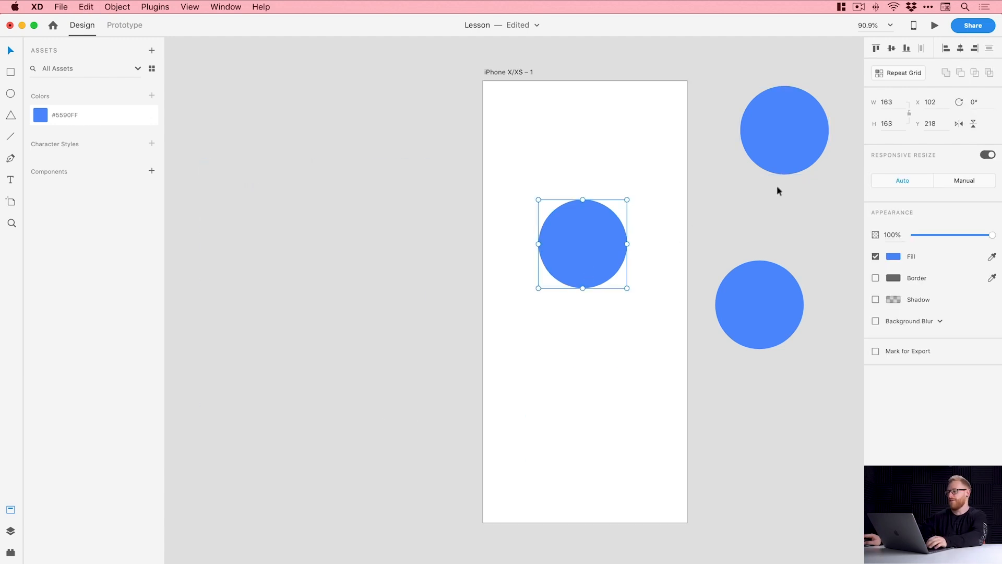
key(Delete)
click(778, 142)
key(Delete)
click(761, 312)
key(Delete)
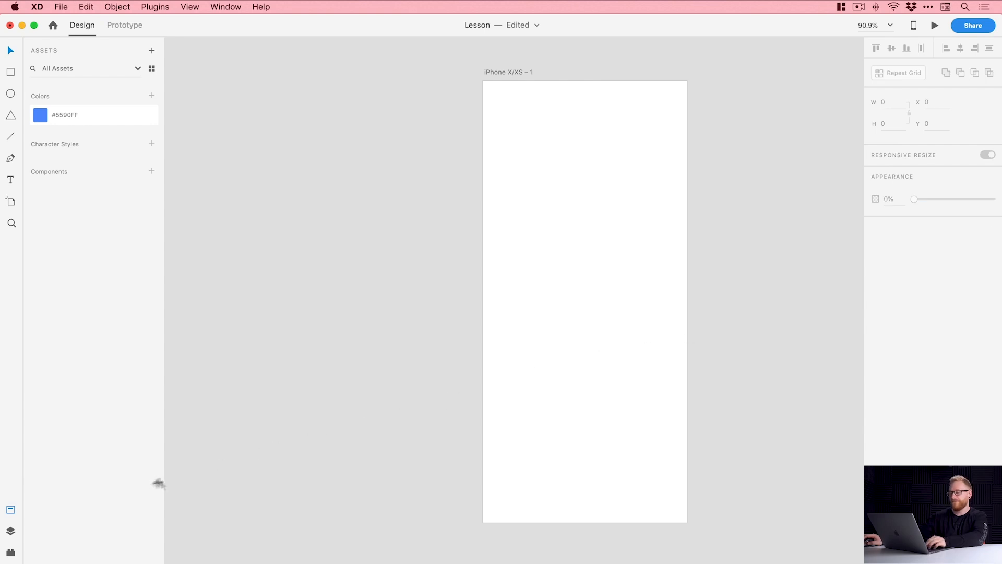
Step: Show the layers and draw an ellipse about 174 × 168 px on the artboard with a triangle about 187 × 151 px below it
click(10, 532)
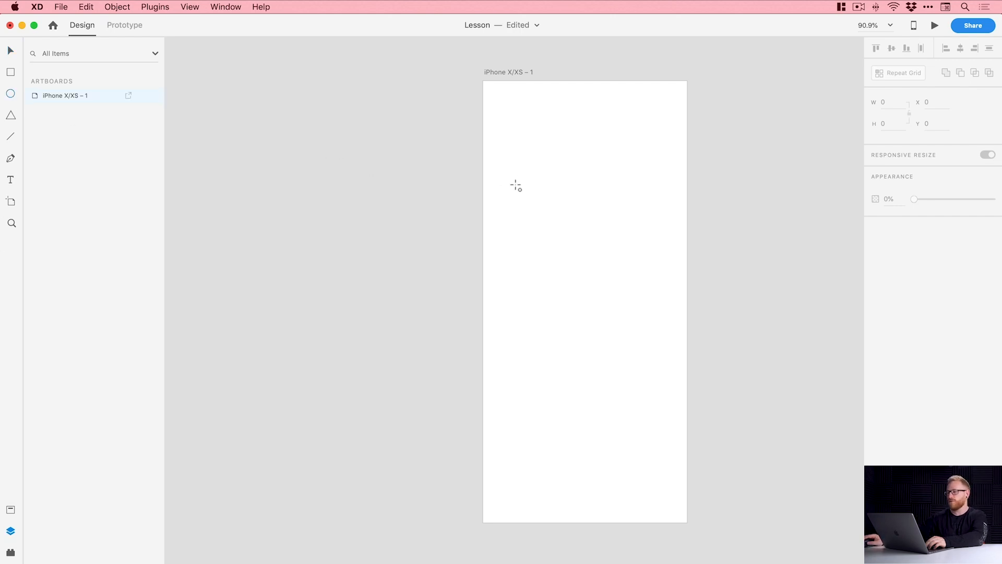
drag(518, 165, 614, 256)
click(10, 115)
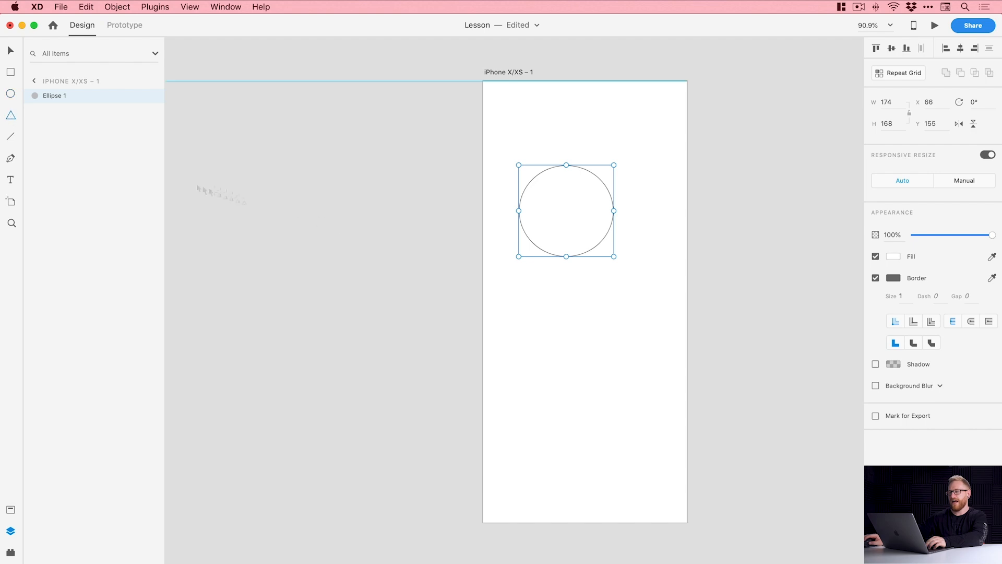
drag(526, 294, 628, 375)
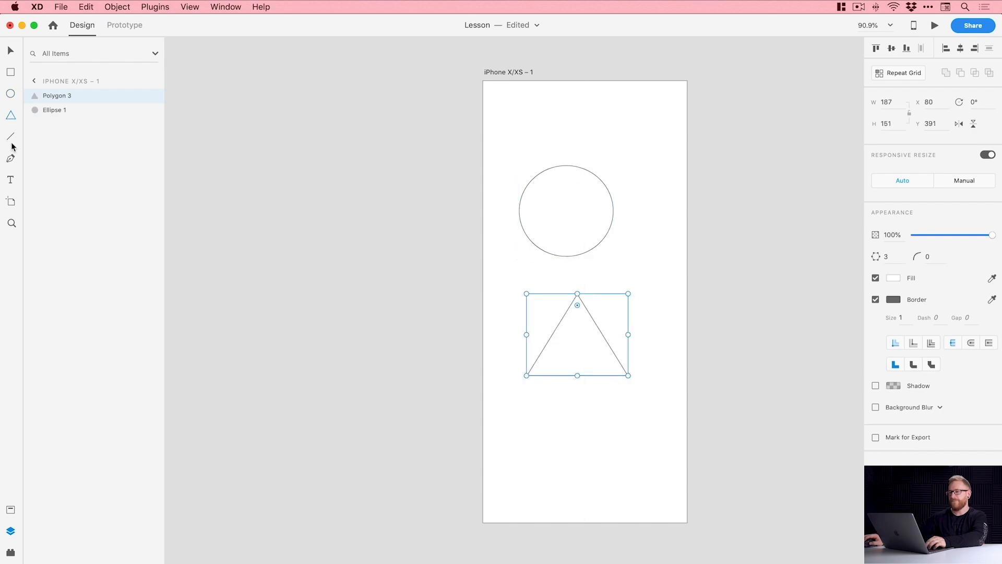
Step: Draw a slanted line spanning about 187 × 77 px above the ellipse on the artboard
key(l)
drag(527, 110, 629, 152)
key(v)
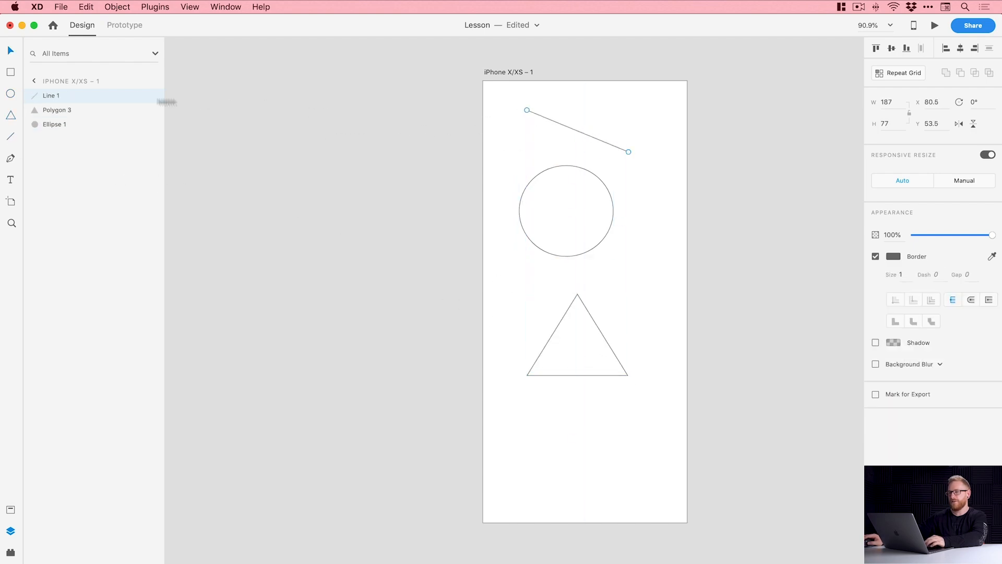
Step: Rename the Line 1 layer to "line"
double_click(52, 97)
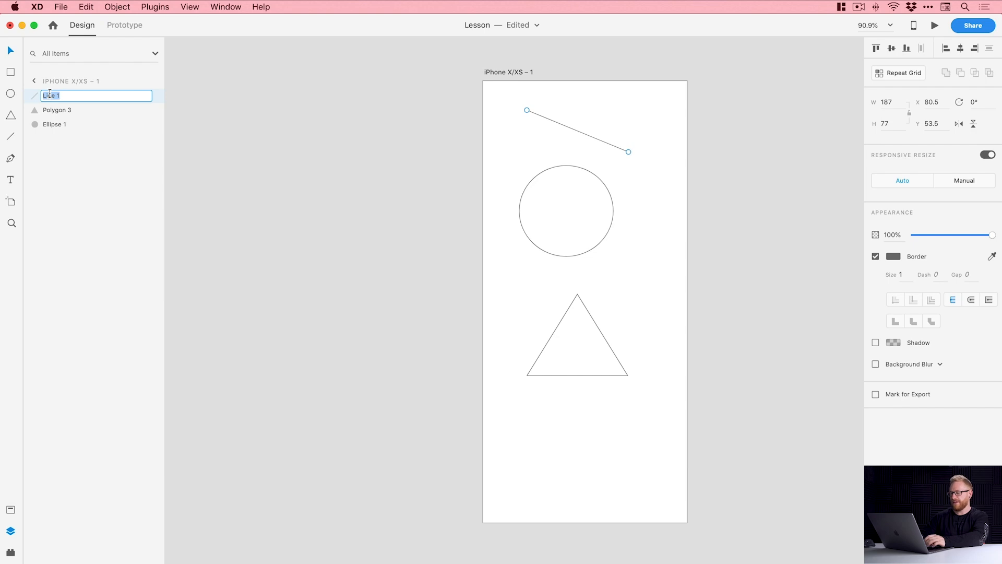
text(line)
key(Return)
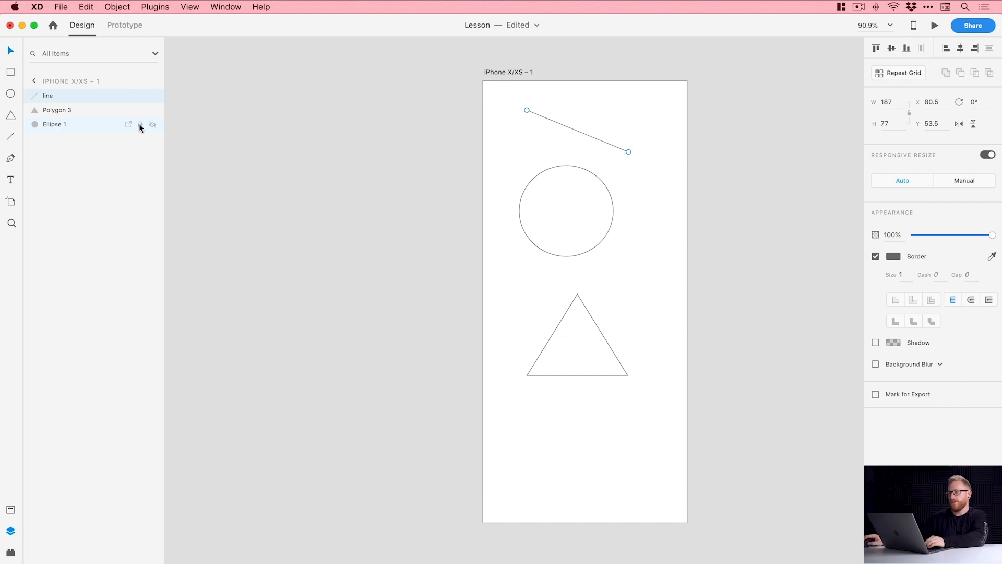
Step: Hide and show the Ellipse 1 layer, and delete the line, triangle and ellipse from the artboard
click(152, 125)
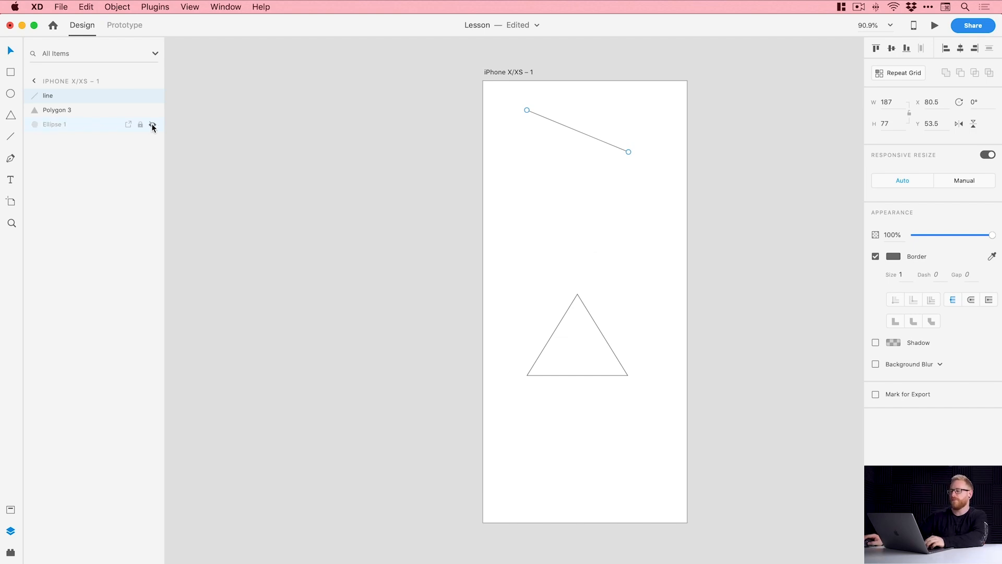
click(152, 125)
shift+click(58, 123)
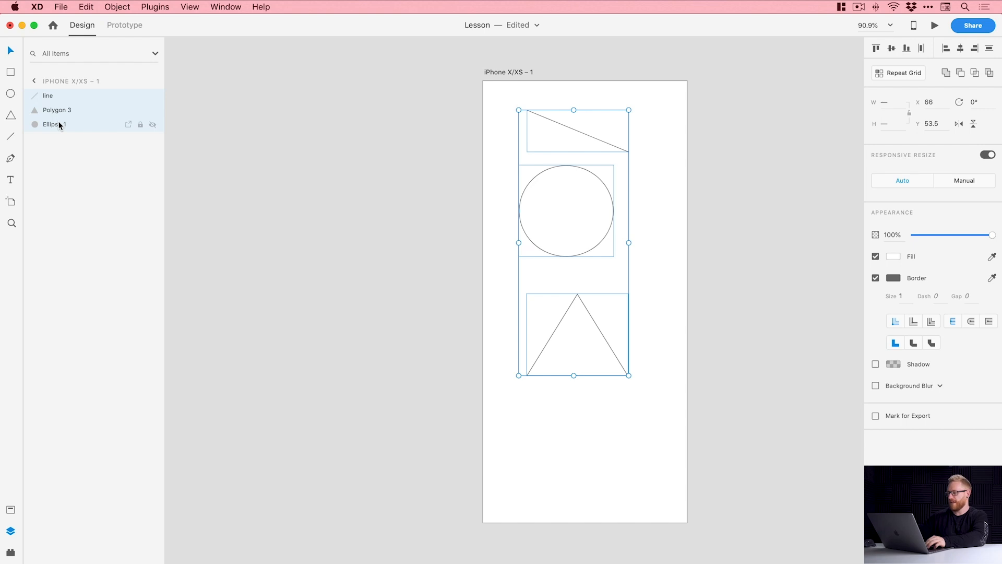
key(Delete)
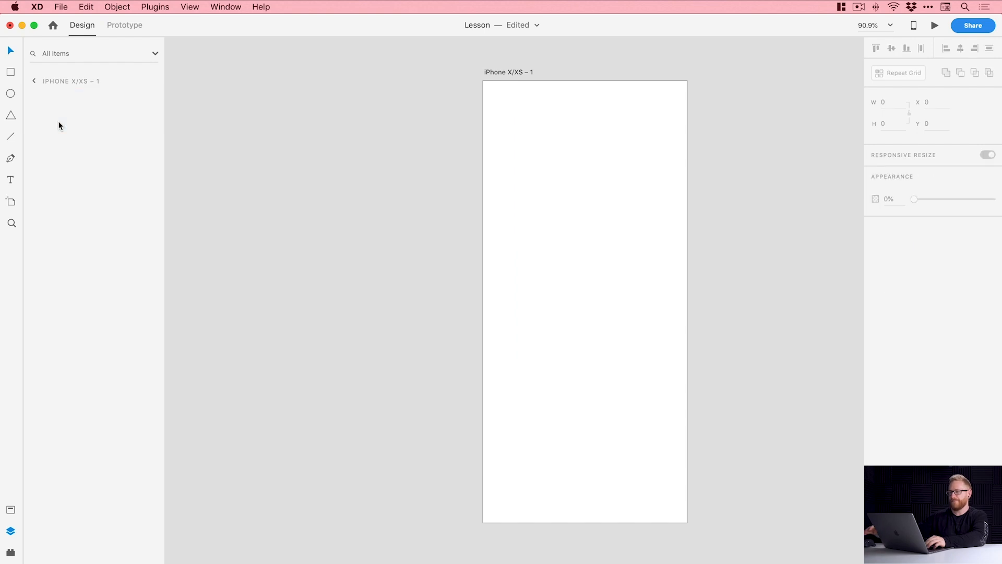
Step: Show the installed plugins and install the Alignment plugin from the plugin catalogue
click(8, 554)
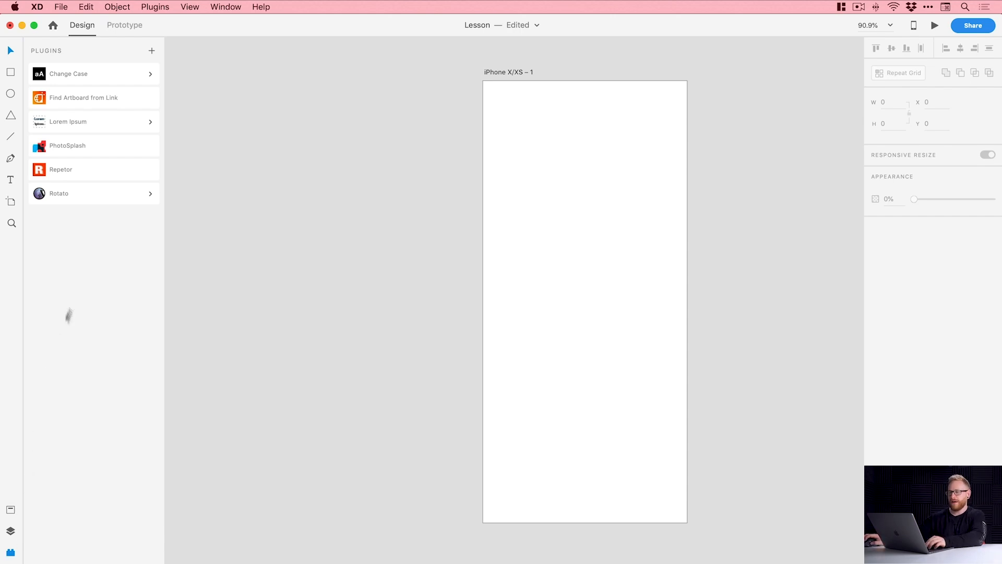
click(152, 52)
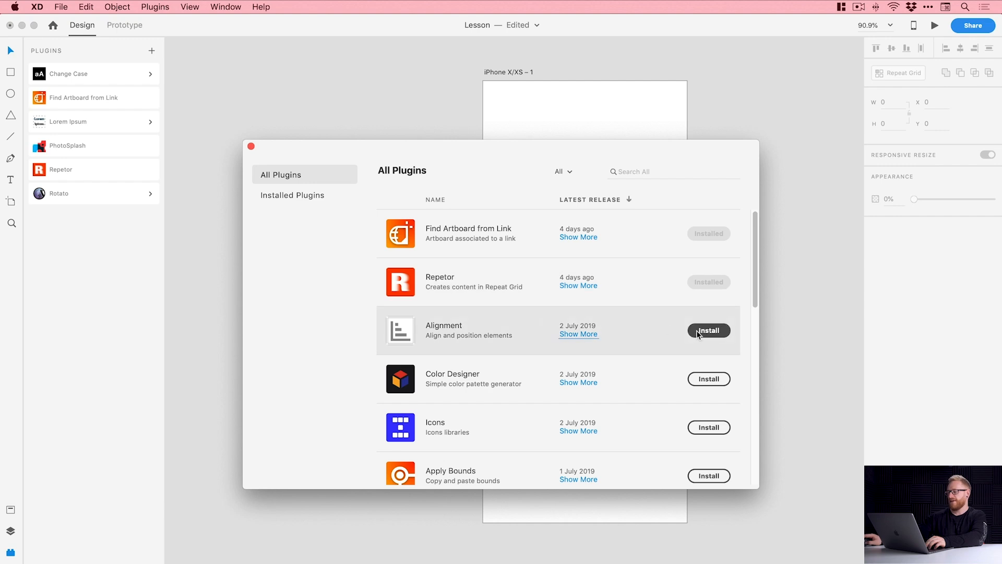
click(698, 332)
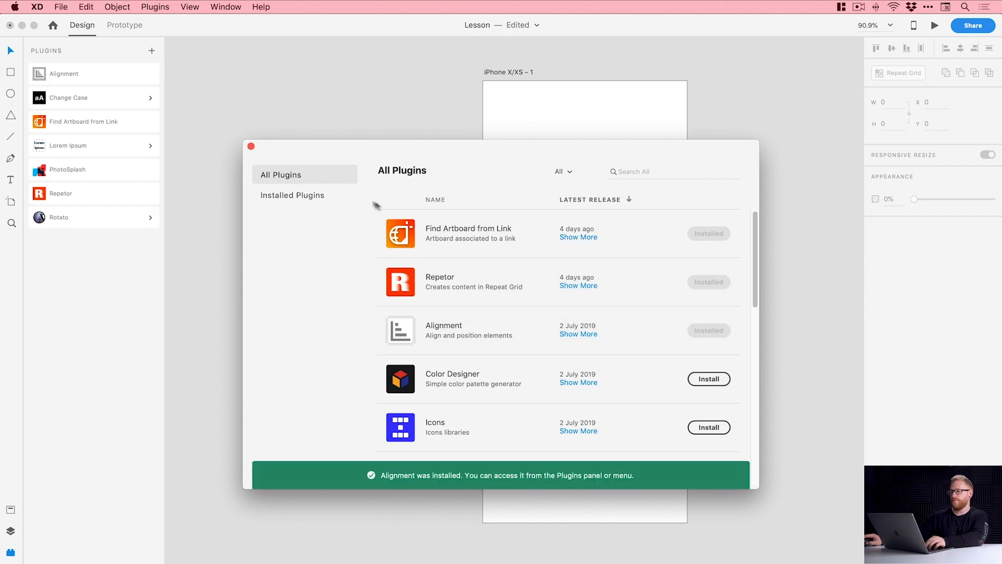
click(251, 146)
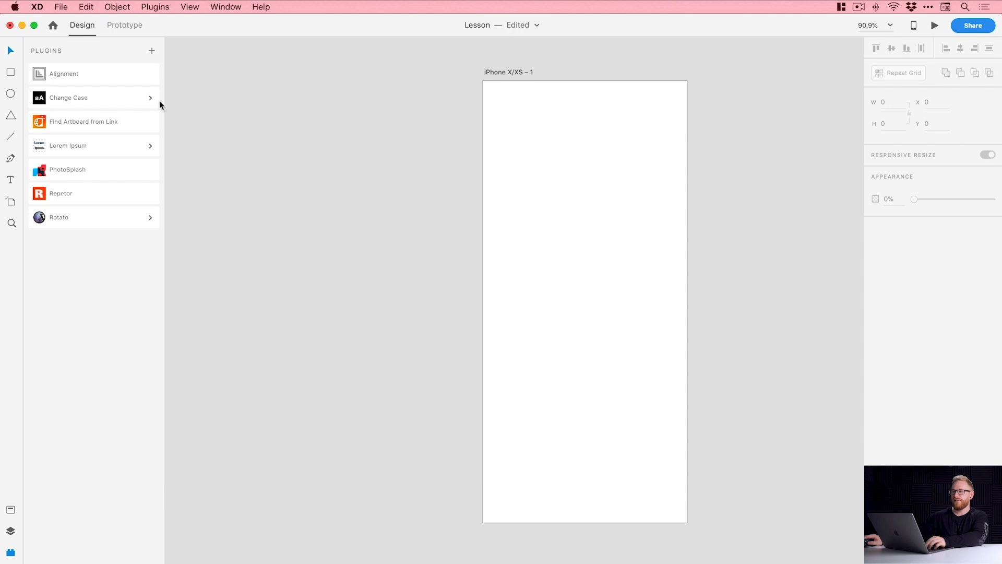
Step: Examine the commands offered by the Change Case plugin and hide the plugin list
click(151, 98)
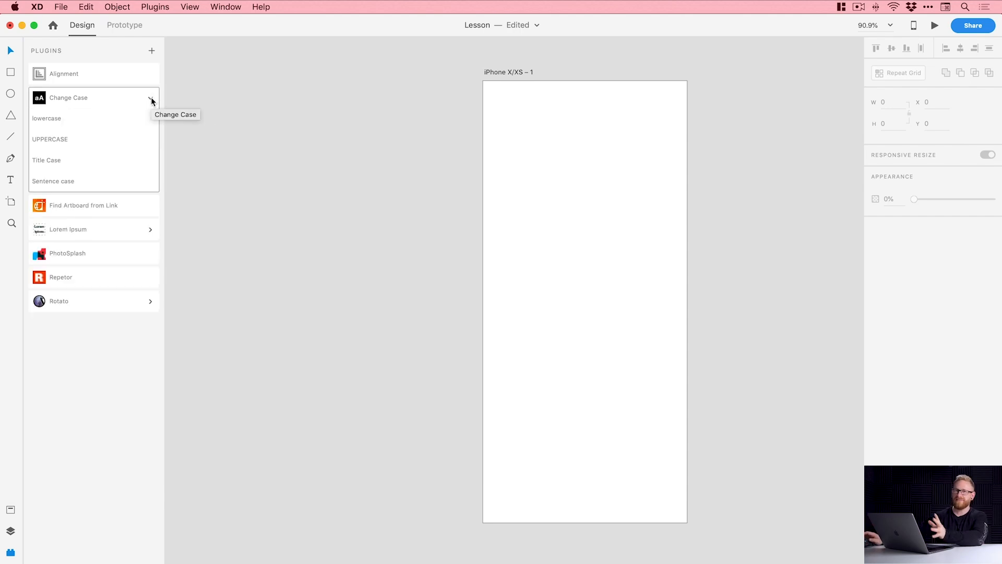
click(152, 100)
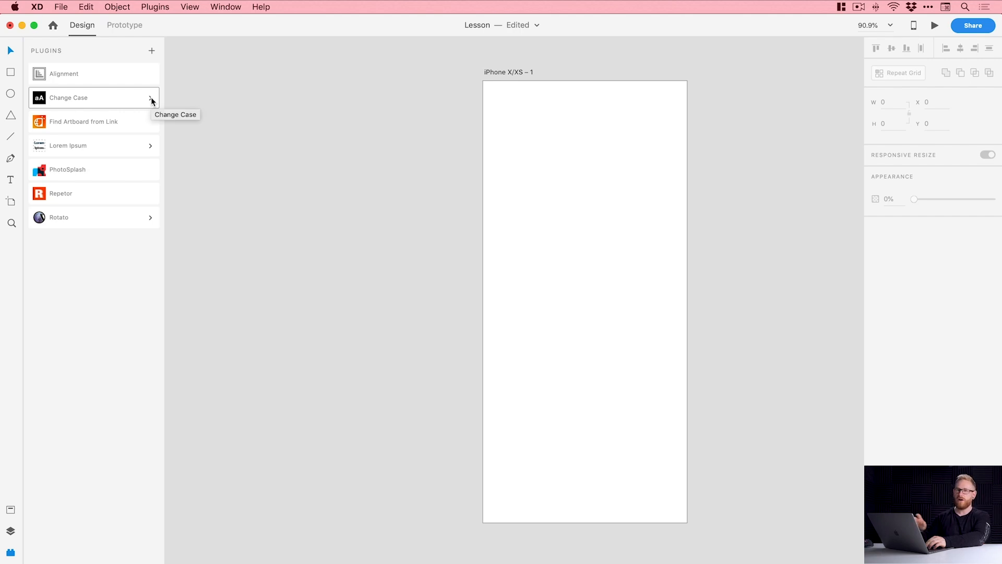
click(12, 552)
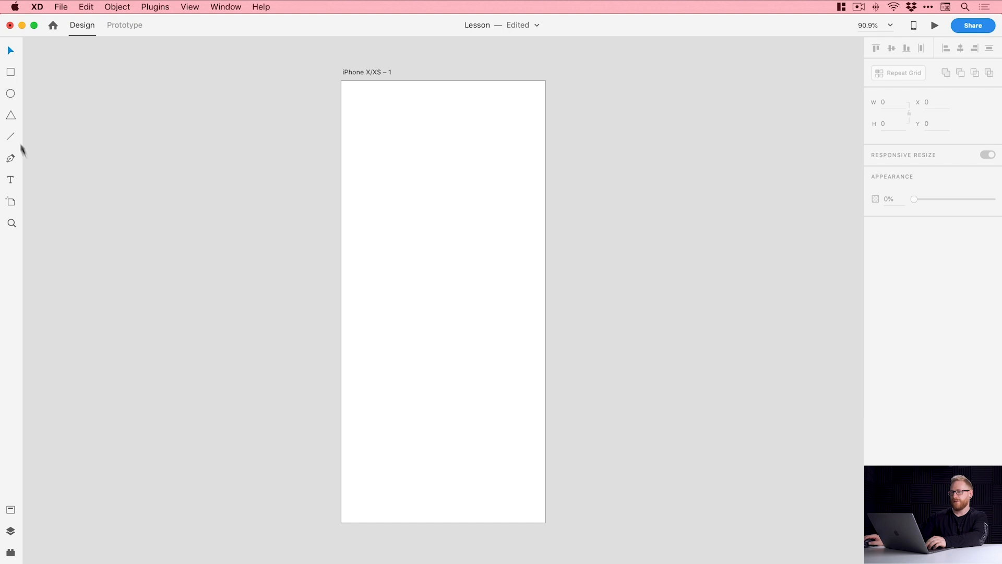
Step: Draw a triangle about 194 × 168 px in the middle of the artboard
click(10, 96)
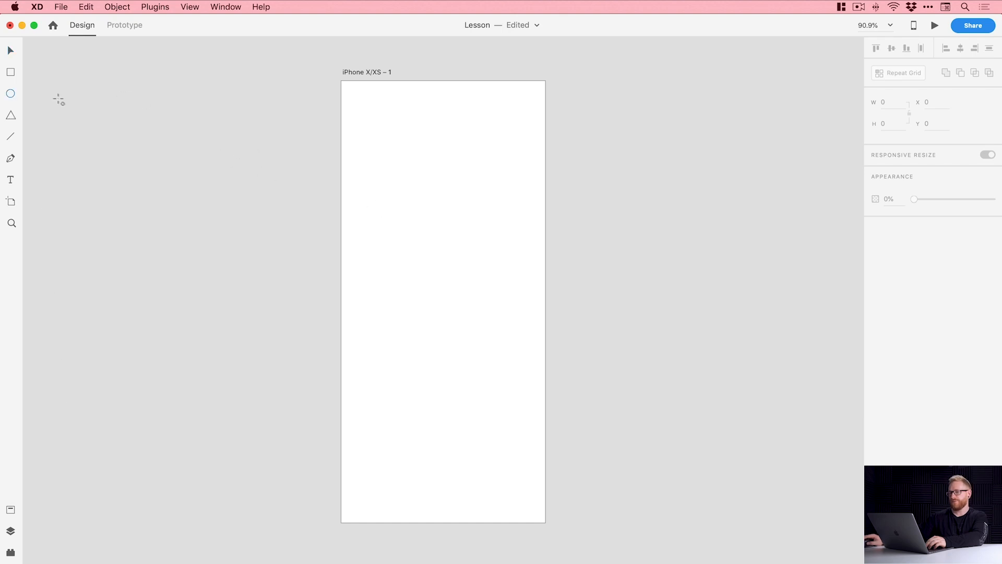
click(16, 117)
drag(387, 230, 464, 324)
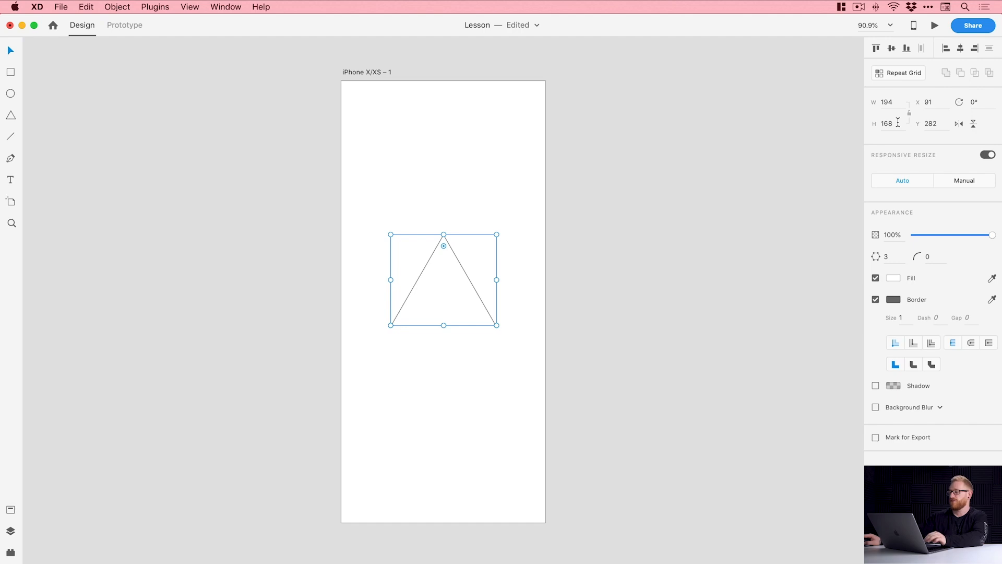
Step: Set the triangle's position to X 0, Y 0 and its opacity to 100%
click(941, 102)
text(0)
key(Tab)
text(0)
key(Tab)
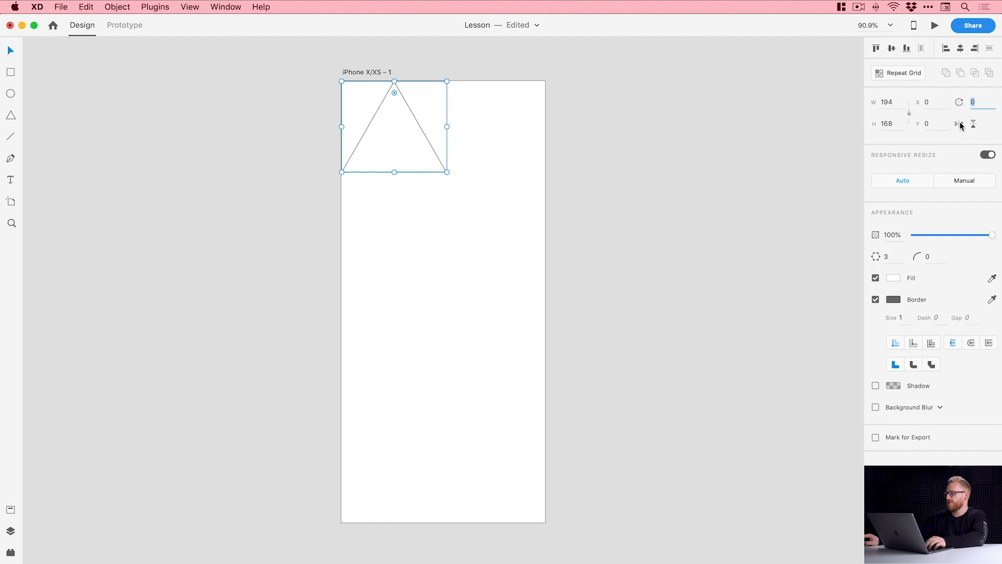
mouse_move(991, 235)
mouse_down()
mouse_move(921, 234)
mouse_move(993, 236)
mouse_up()
Step: Set the polygon's corner count to 8 and move it to about X 104, Y 305 on the artboard
click(892, 257)
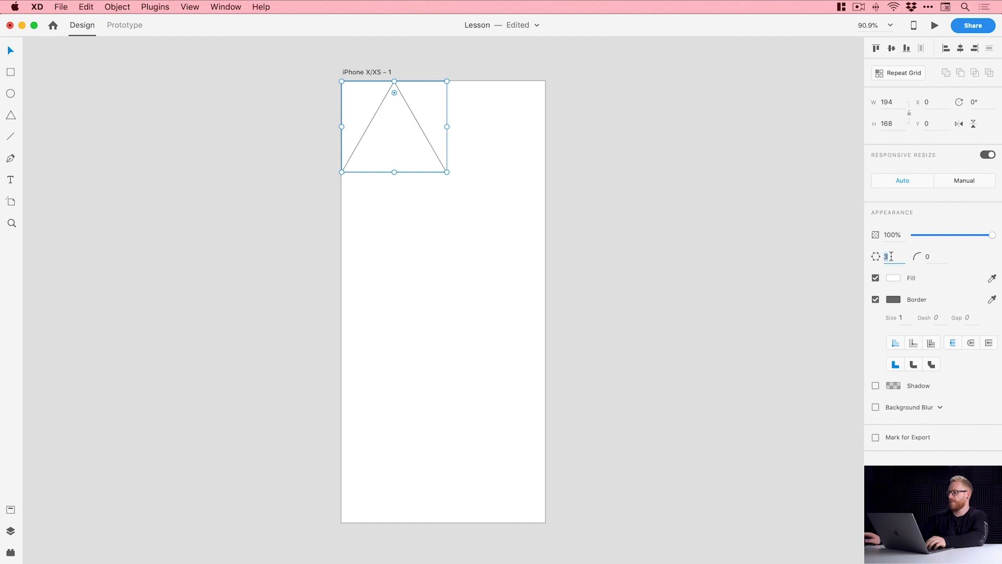
key(Up)
key(Up)
key(Up)
key(Up)
key(Up)
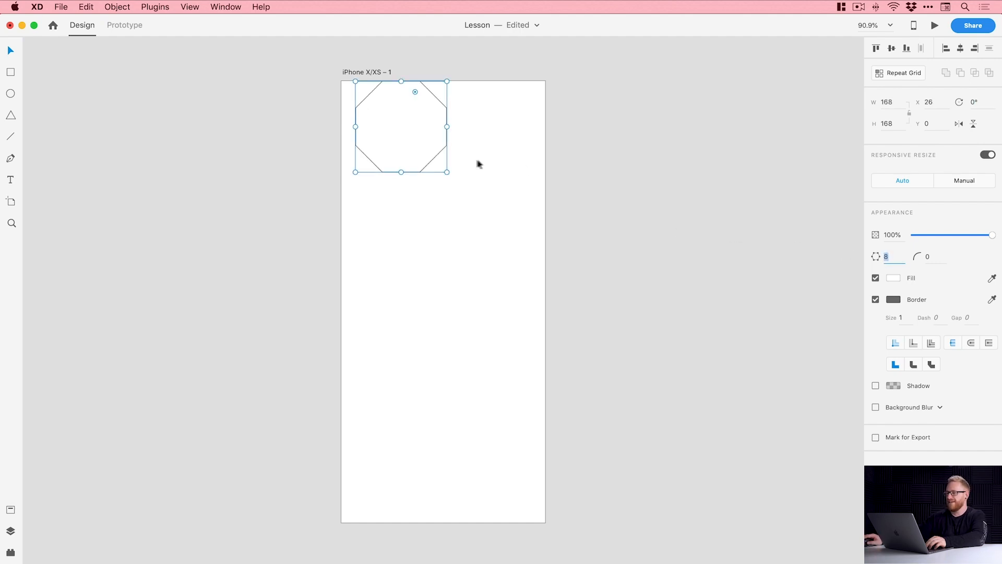
drag(438, 157, 479, 327)
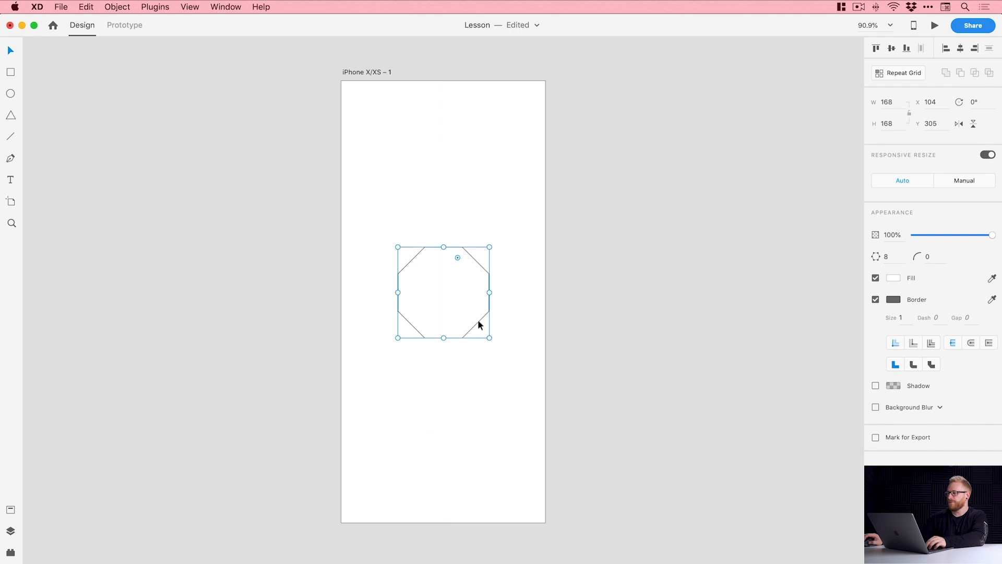
Step: Give the octagon a red #FF2B2B border with a size of 17
click(893, 299)
drag(834, 278, 843, 234)
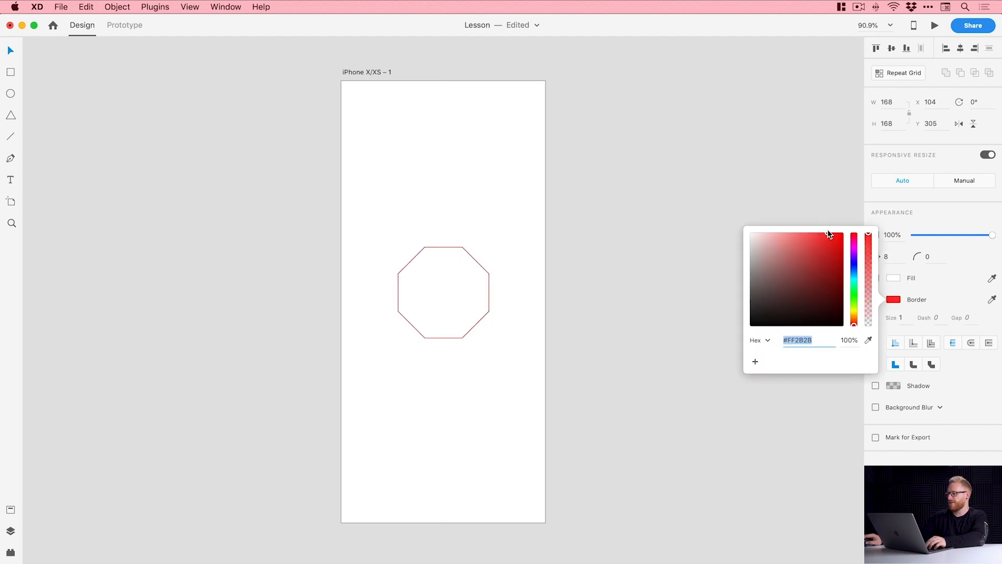
click(907, 318)
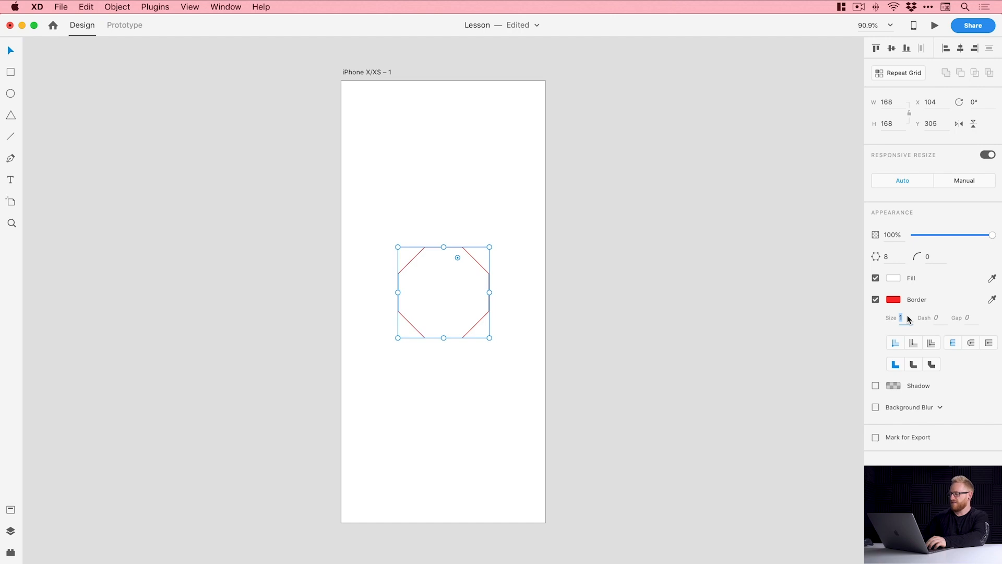
key(Up)
key(Up)
key(Up)
key(Up)
key(Up)
key(Up)
key(Up)
key(Up)
key(Up)
key(Up)
key(Up)
key(Up)
key(Up)
key(Up)
key(Up)
key(Up)
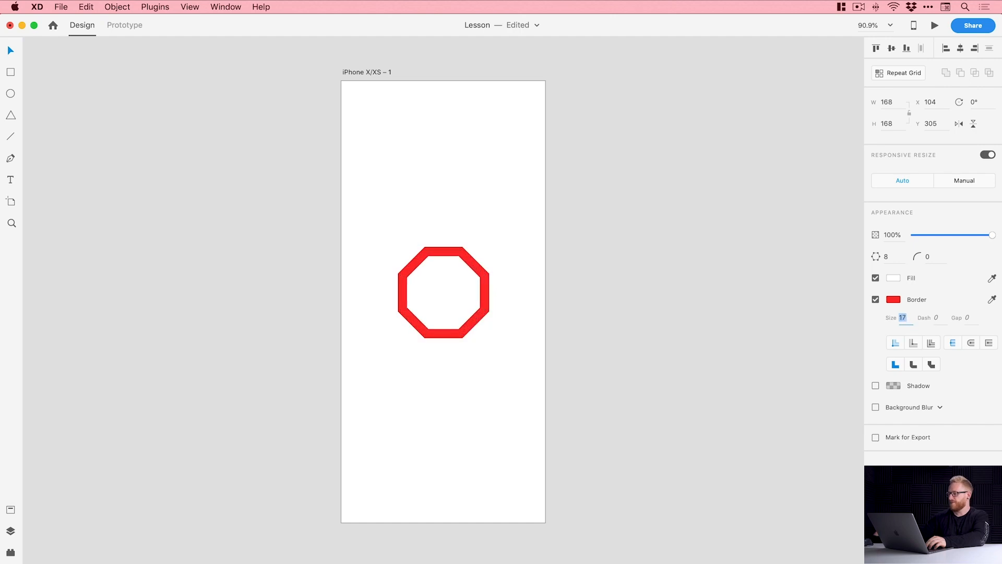
Step: Turn on the octagon's shadow and apply an Object Blur of about 26
click(876, 386)
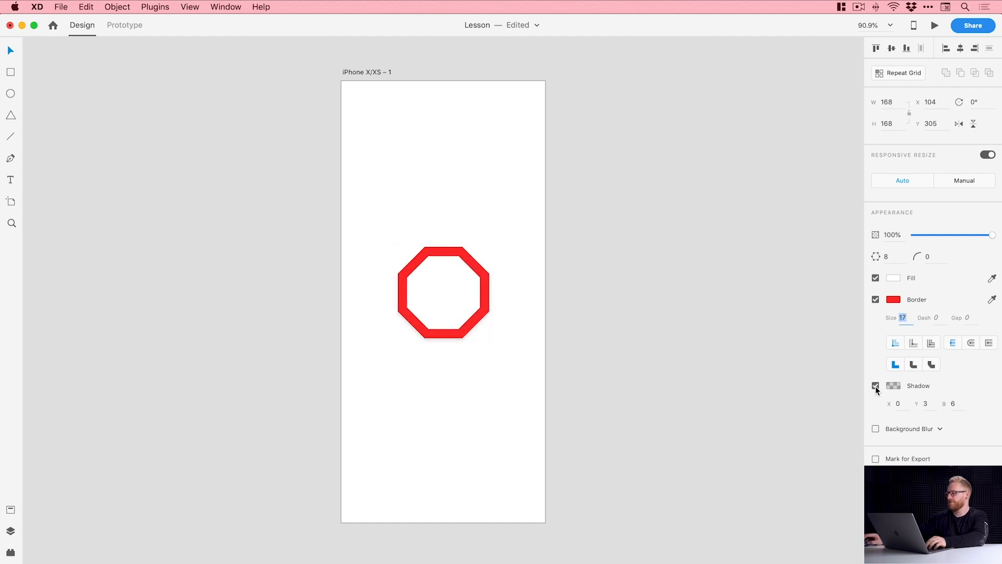
click(938, 429)
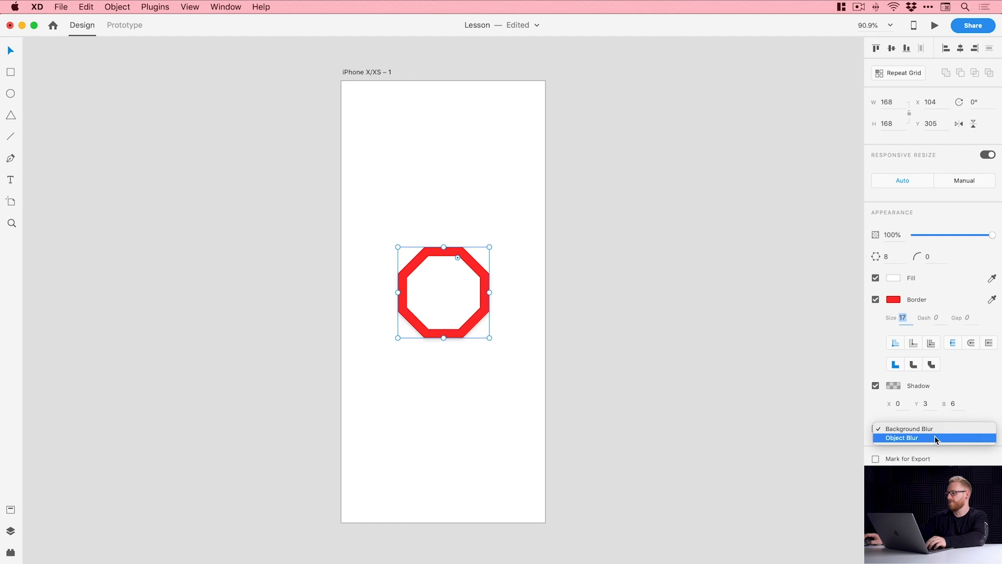
click(936, 438)
drag(934, 447, 958, 444)
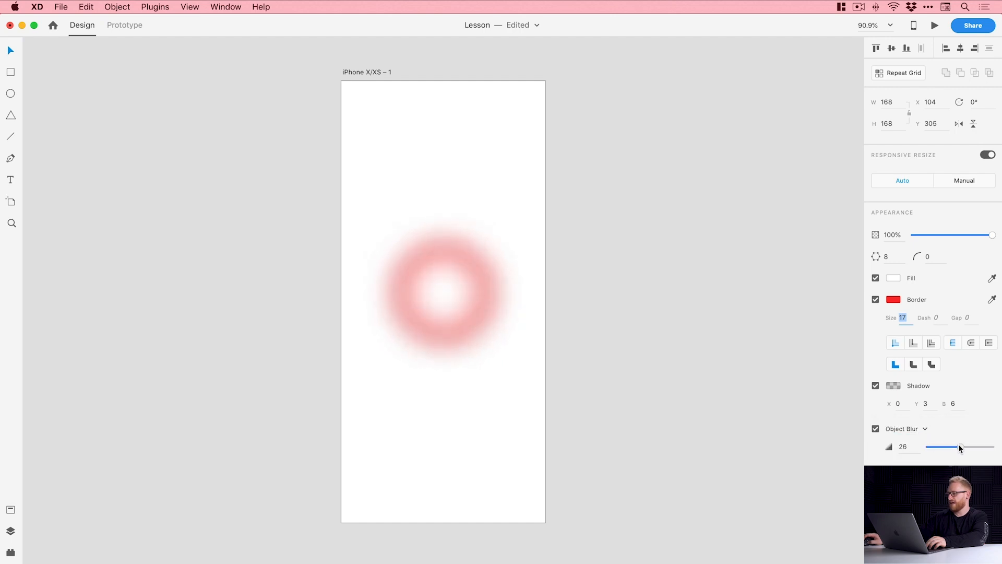
click(562, 276)
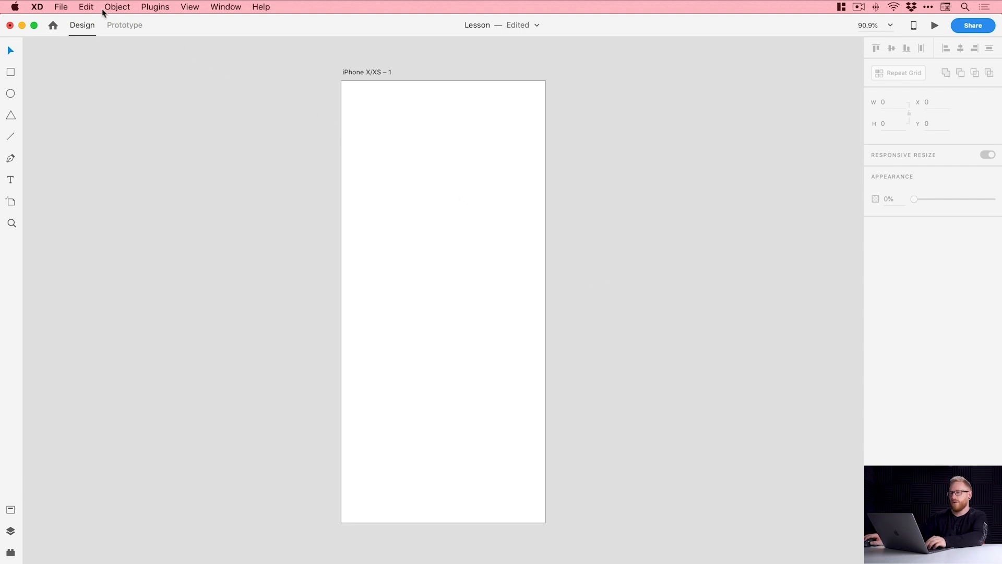
click(59, 5)
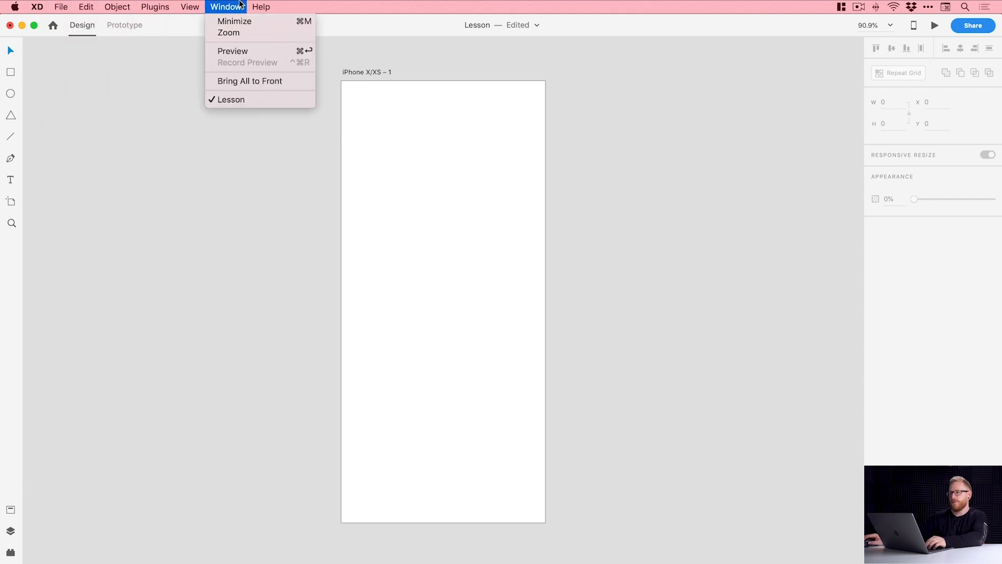
mouse_move(58, 6)
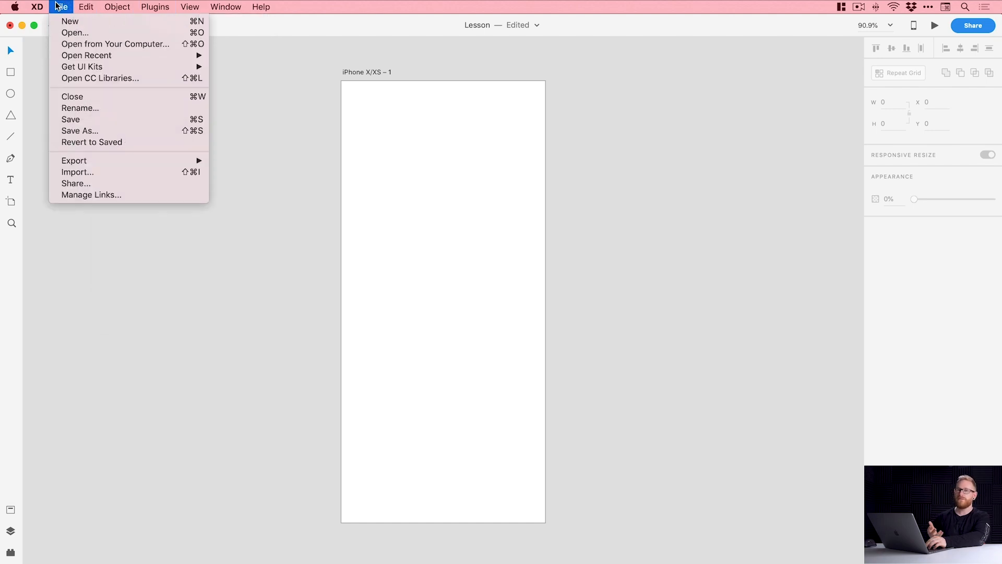
mouse_move(116, 5)
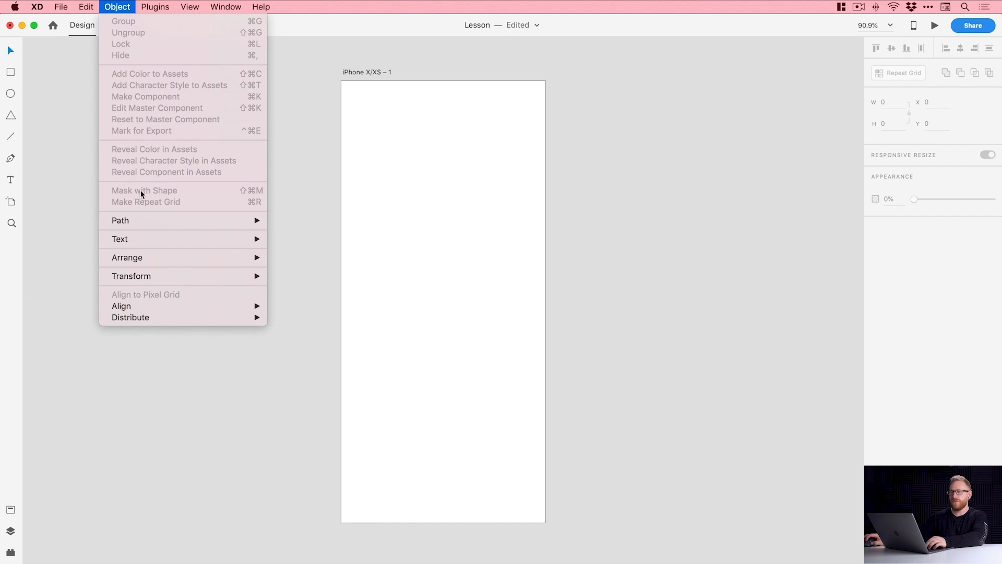
click(112, 5)
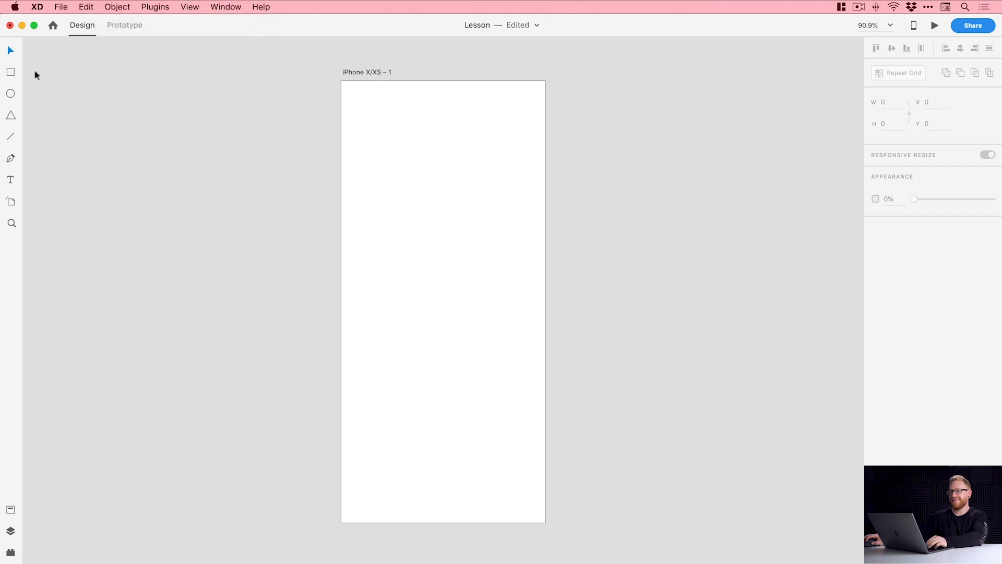
Step: Draw a circle about 158 × 158 px mid-artboard to view its context commands, and delete it
click(10, 94)
drag(384, 205, 474, 329)
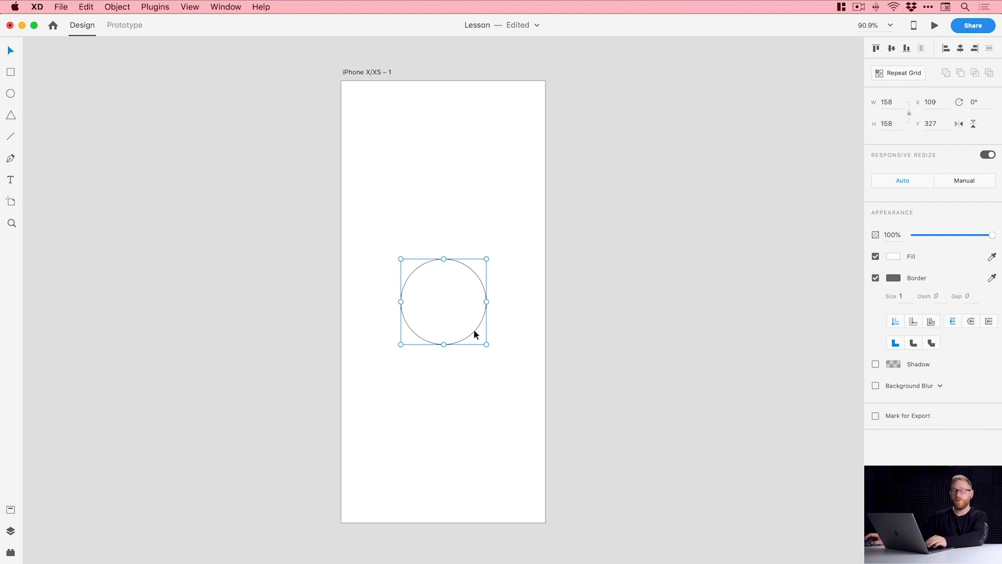
right_click(474, 330)
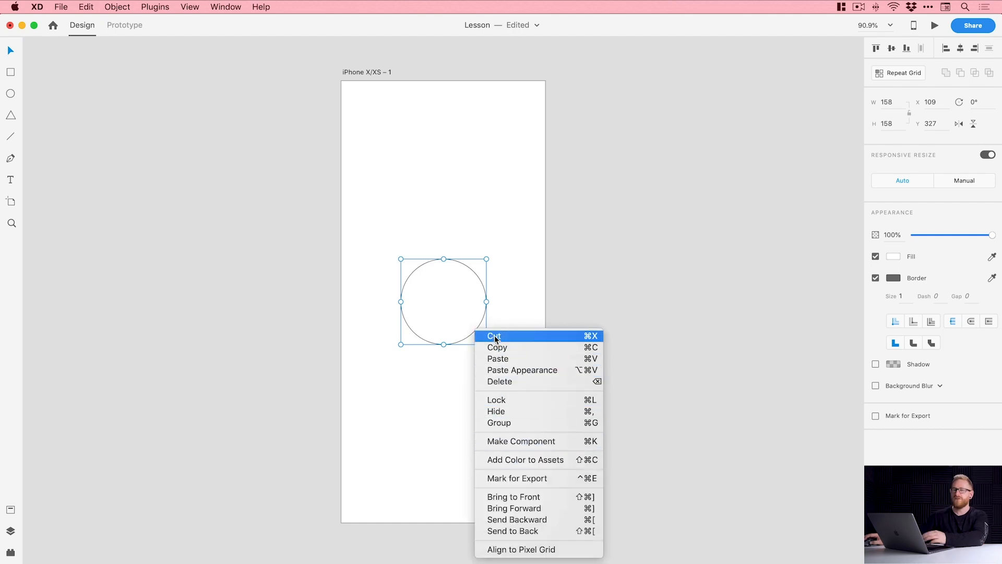
key(Escape)
drag(421, 218, 469, 345)
key(Delete)
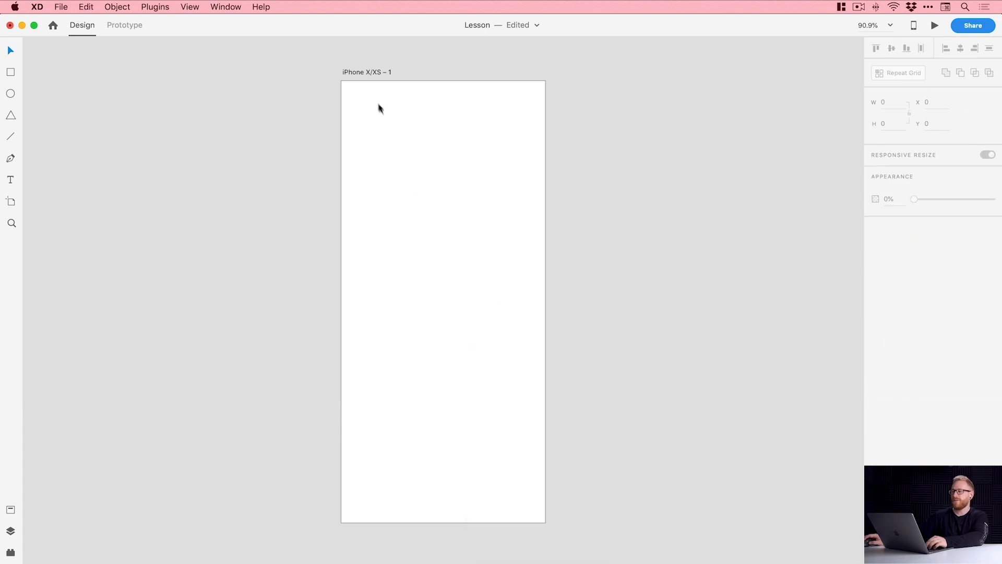
Step: Duplicate the iPhone X/XS – 1 artboard twice and fit all three artboards in view
click(364, 73)
key(super+d)
key(super+d)
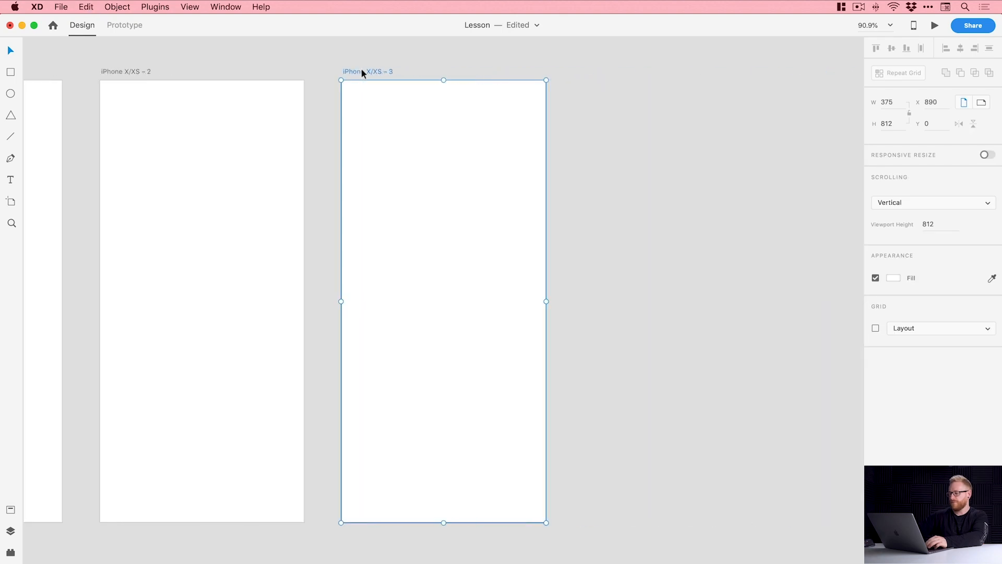
key(super+0)
Step: Place a circle about 120 × 120 px on each artboard: high on the first, central on the second, low on the third
click(11, 94)
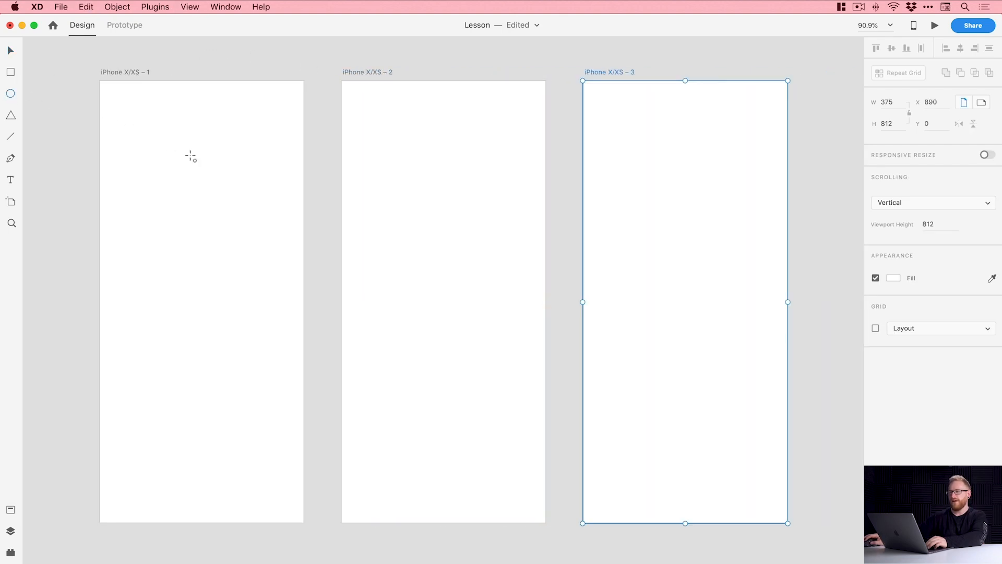
mouse_move(168, 139)
mouse_down()
mouse_move(222, 218)
mouse_move(226, 209)
mouse_move(496, 337)
mouse_move(712, 454)
mouse_up()
key(v)
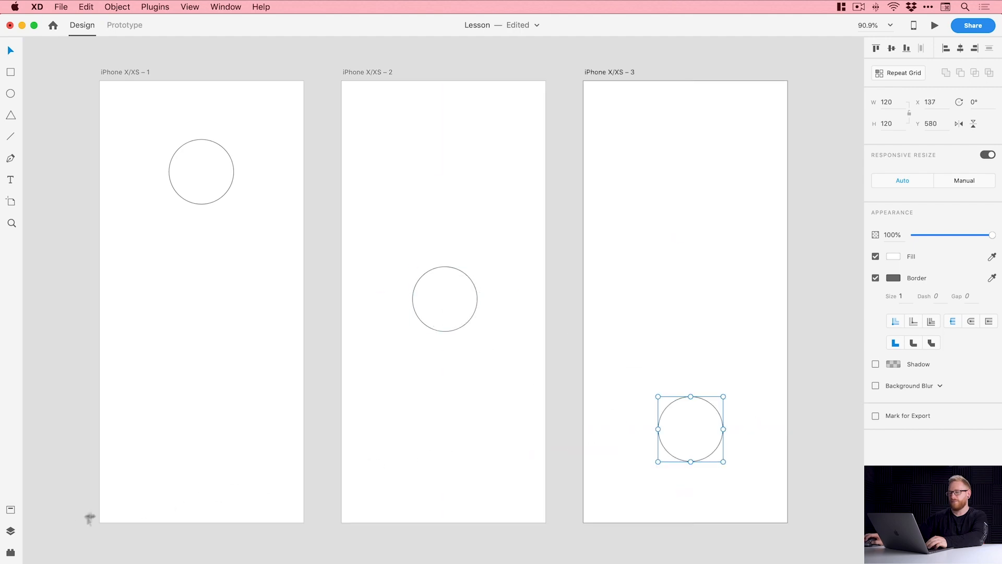
Step: Rename the circle on the iPhone X/XS – 1 artboard as my-circle in its layer list
click(10, 531)
click(330, 205)
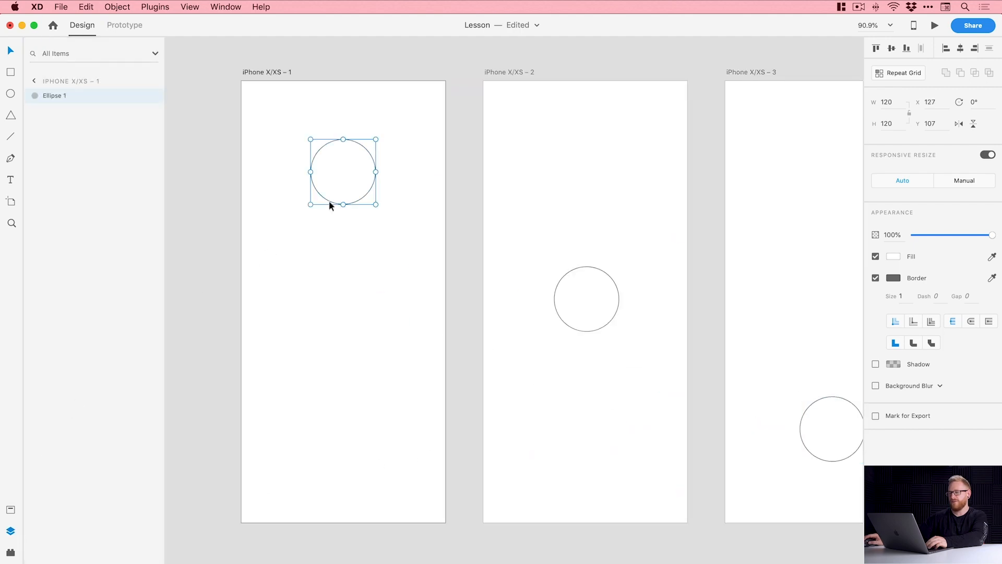
double_click(58, 95)
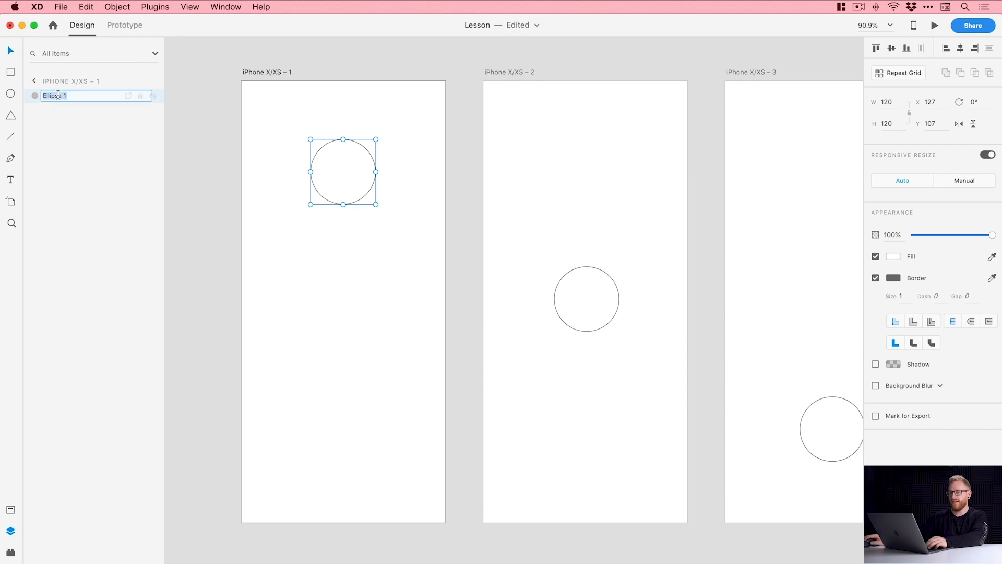
text(my-circle)
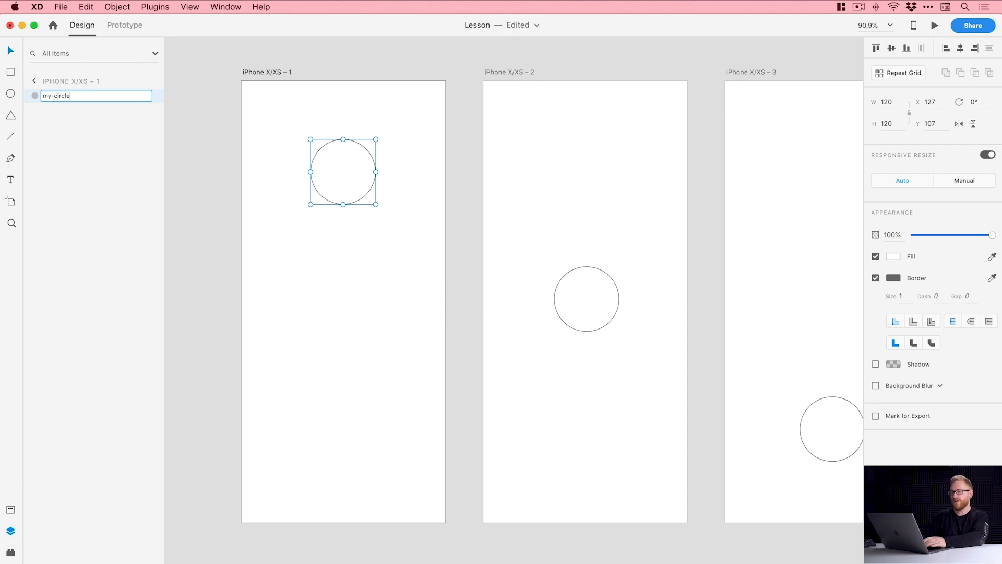
key(Return)
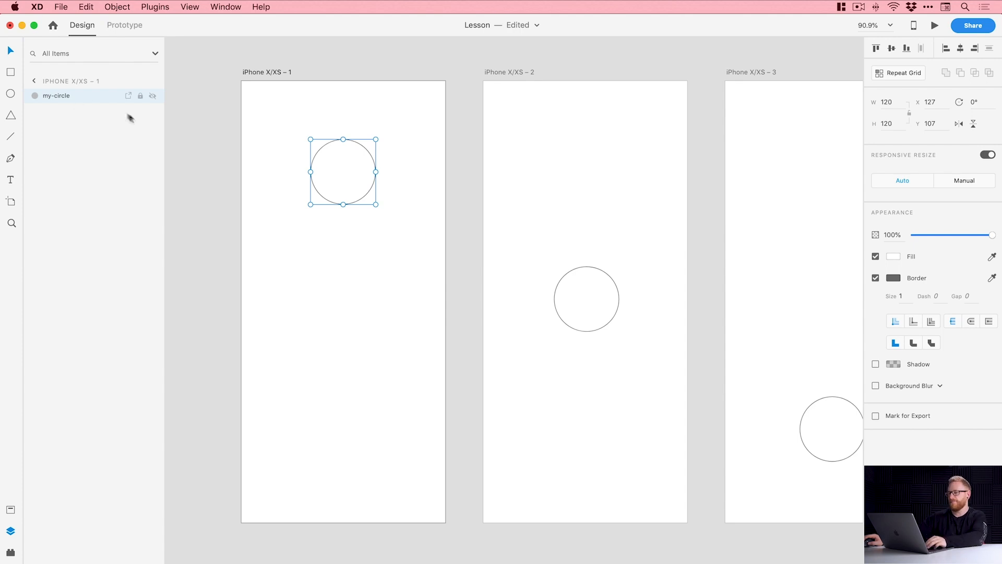
Step: Copy the layer name my-circle to the circles on the iPhone X/XS – 2 and iPhone X/XS – 3 artboards
double_click(68, 96)
key(super+c)
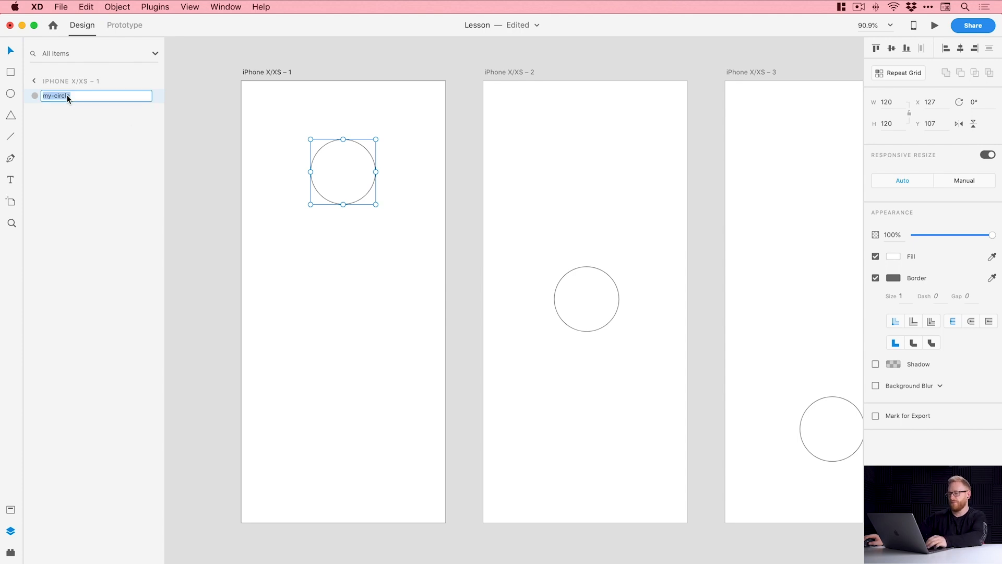
click(605, 272)
double_click(68, 96)
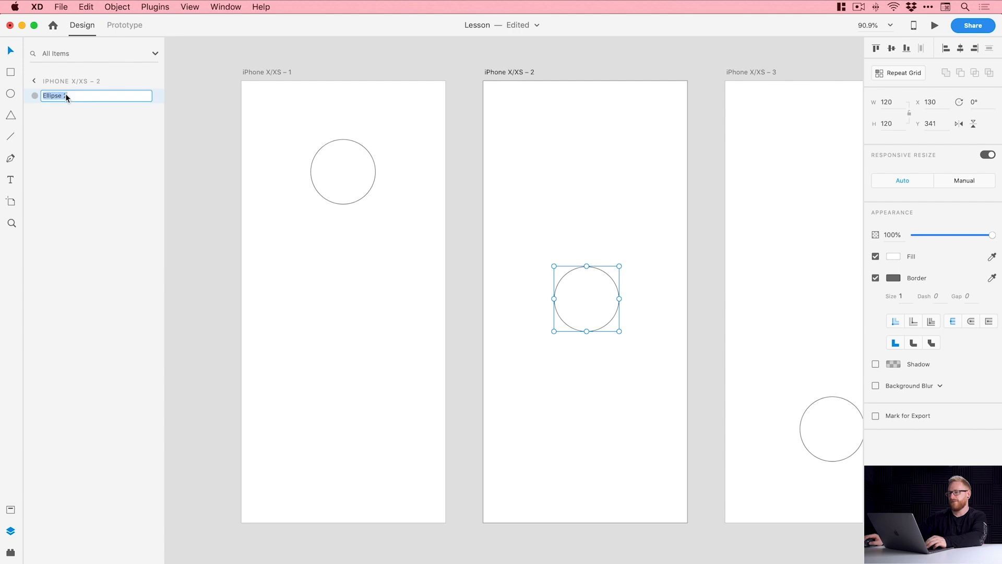
key(super+v)
click(835, 400)
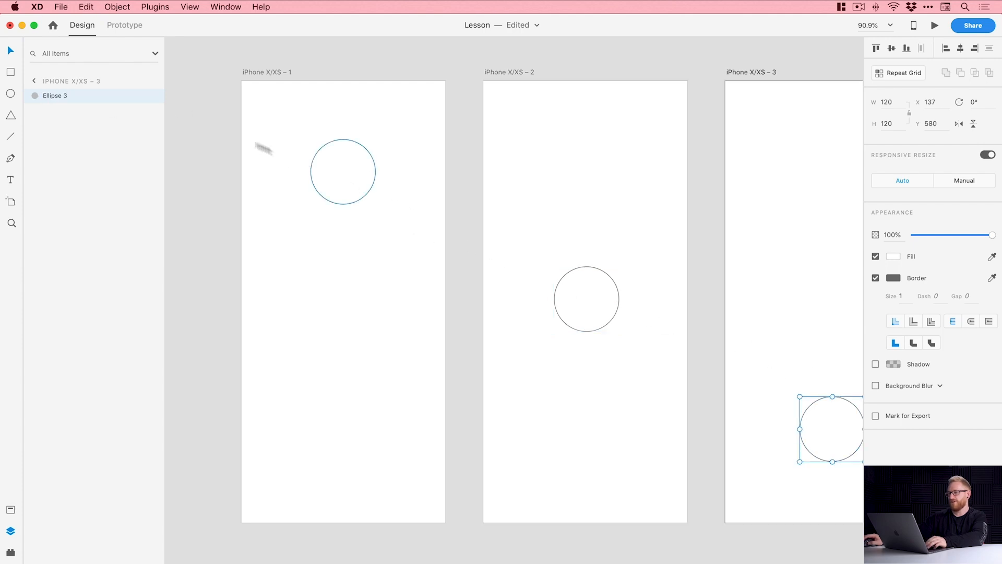
double_click(57, 95)
key(super+v)
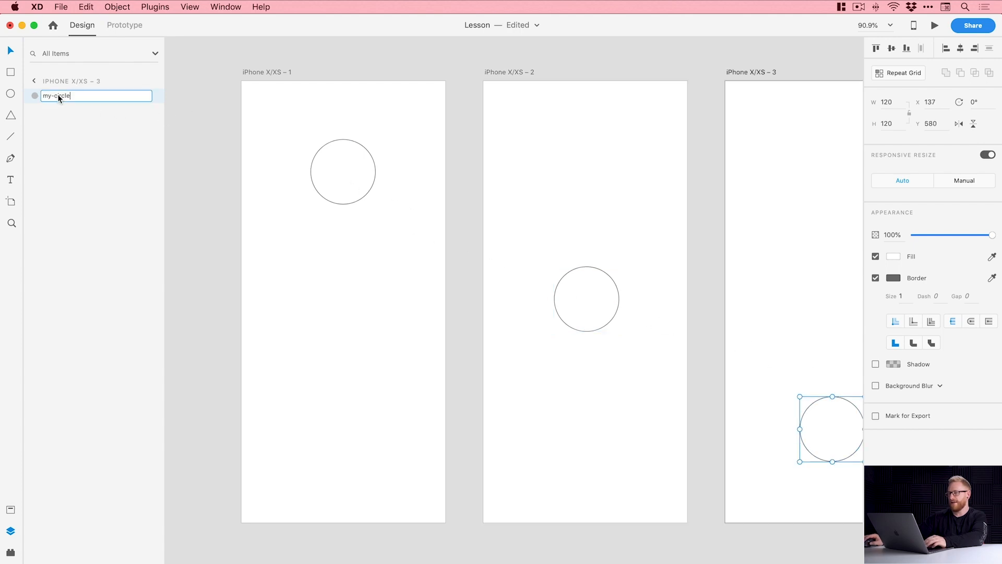
click(203, 136)
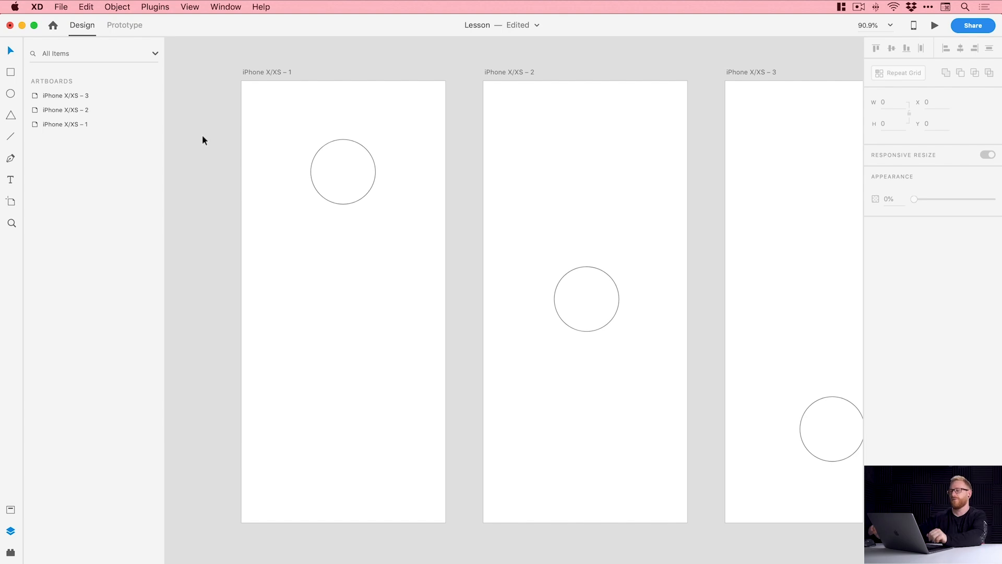
Step: Hide the layer list and, in Prototype mode, link the first artboard's circle to the iPhone X/XS – 2 artboard
key(super+0)
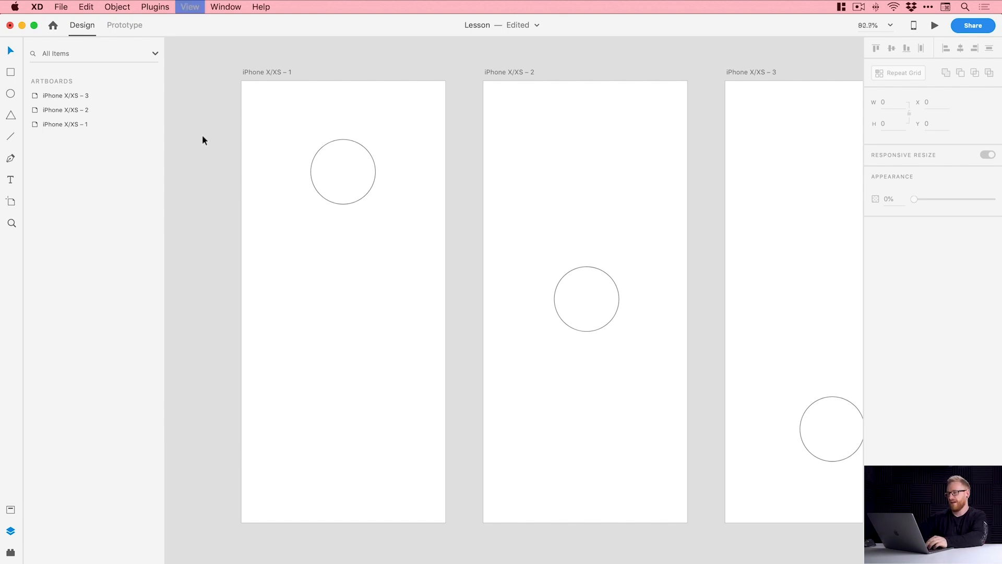
click(9, 532)
key(super+0)
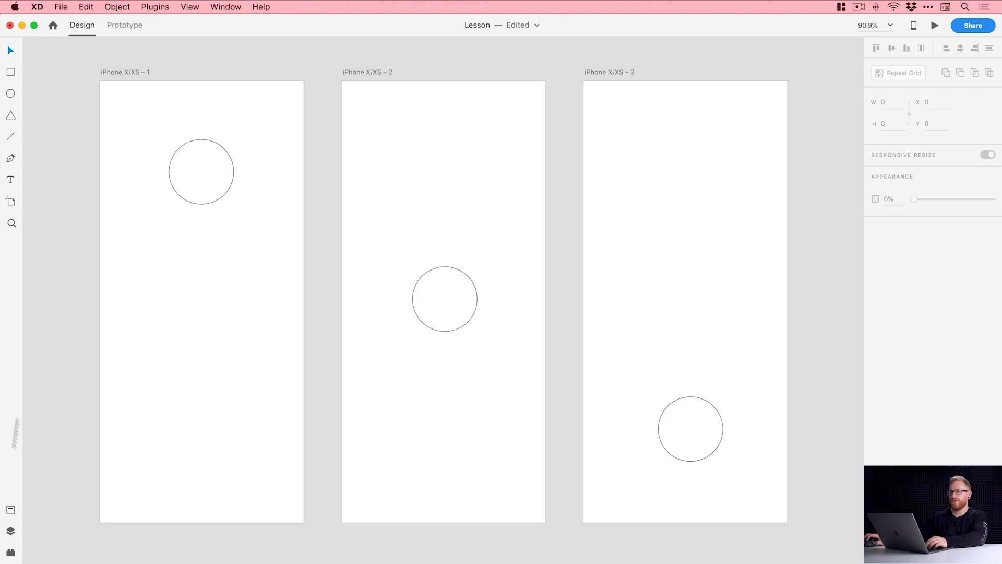
click(127, 27)
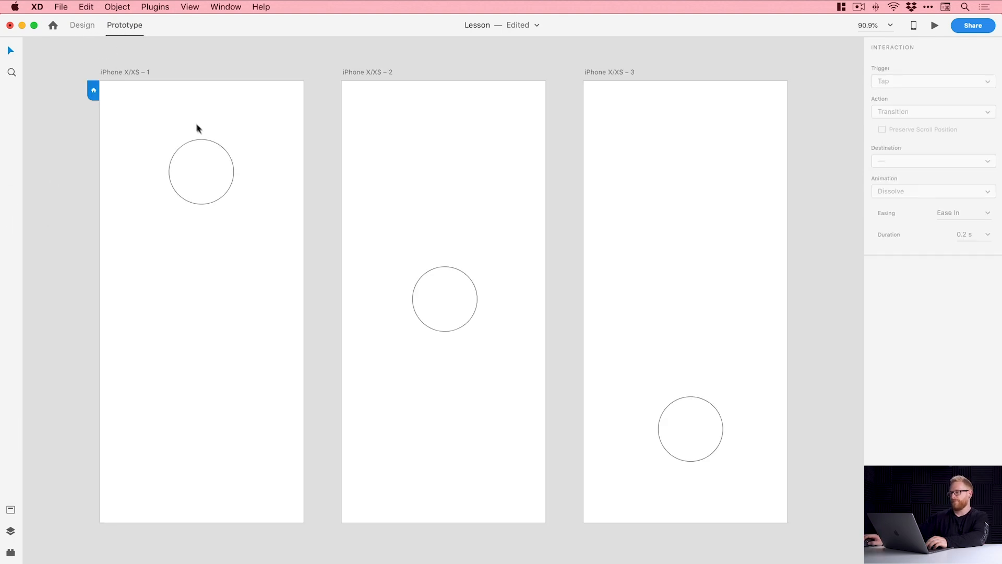
click(206, 141)
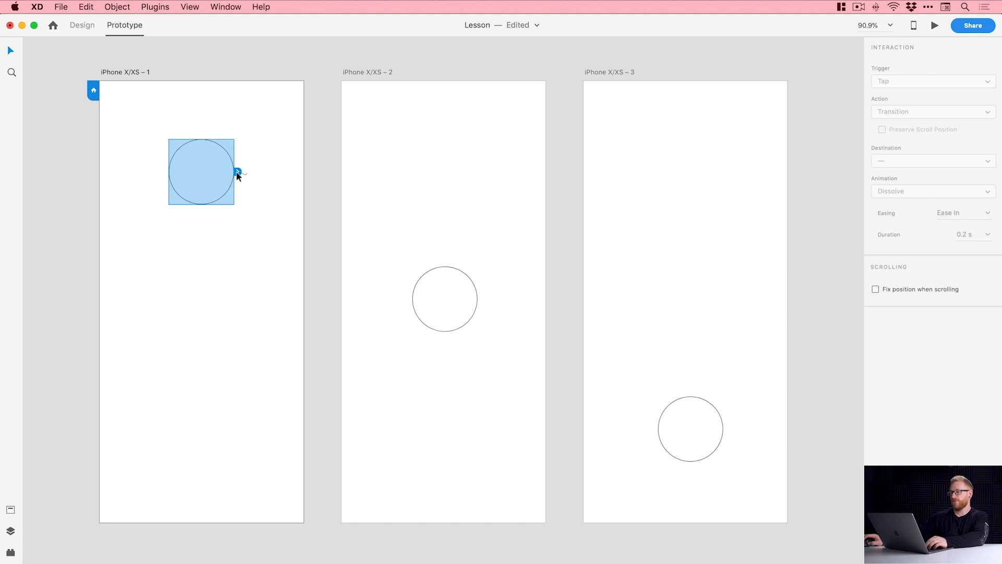
drag(237, 172, 432, 207)
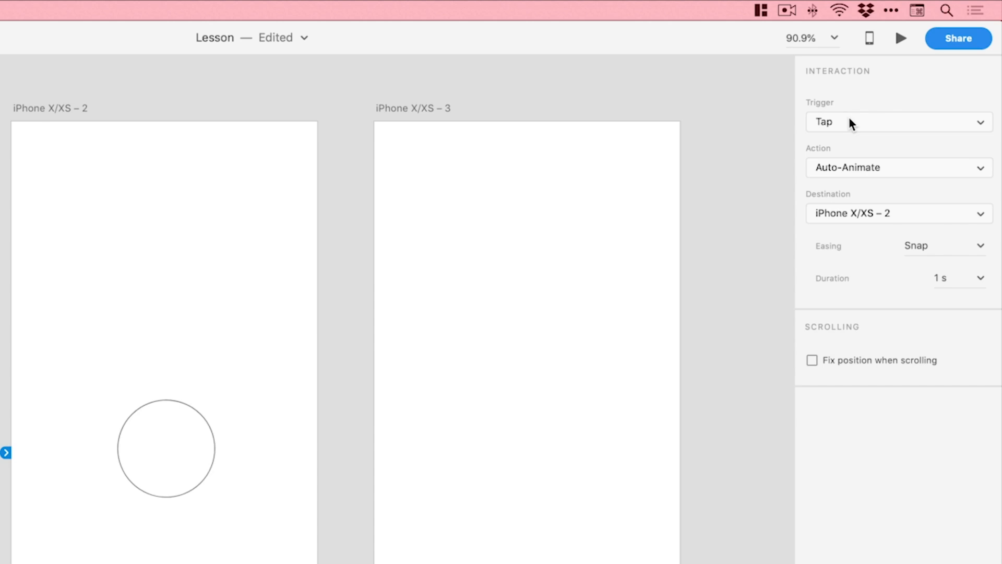
Step: Give the first circle's link an Auto-Animate action with Bounce easing and a 1 s duration
click(859, 170)
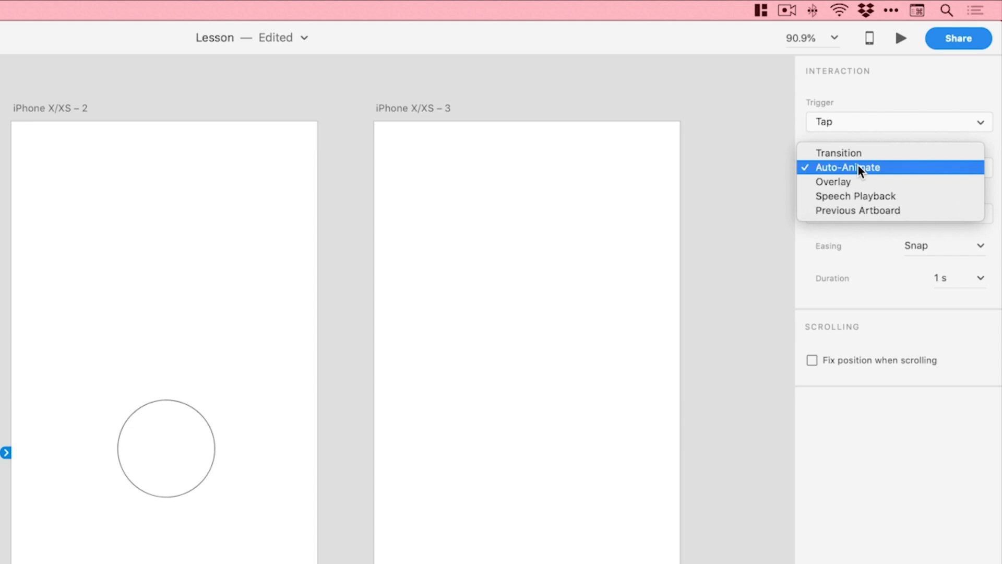
click(859, 168)
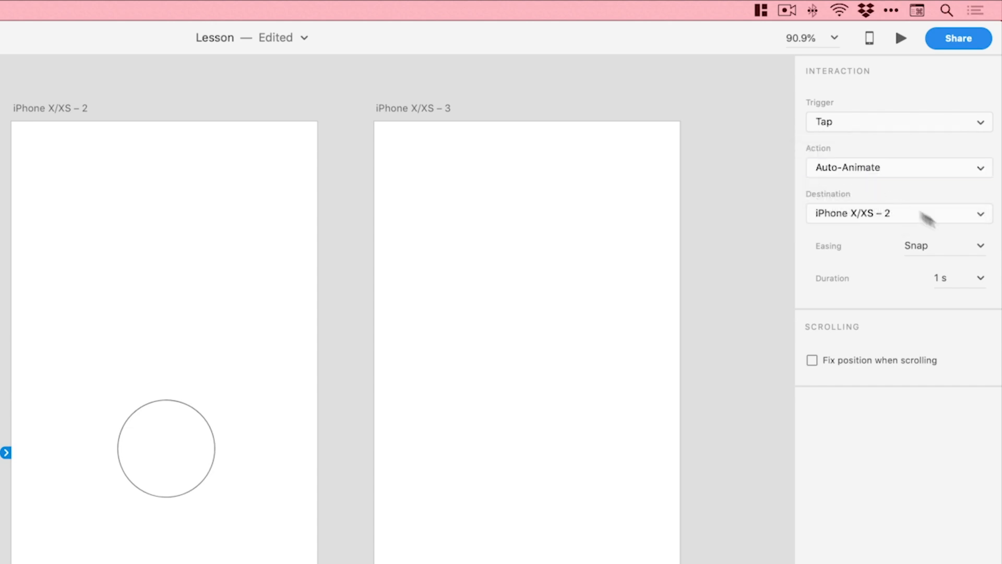
click(981, 247)
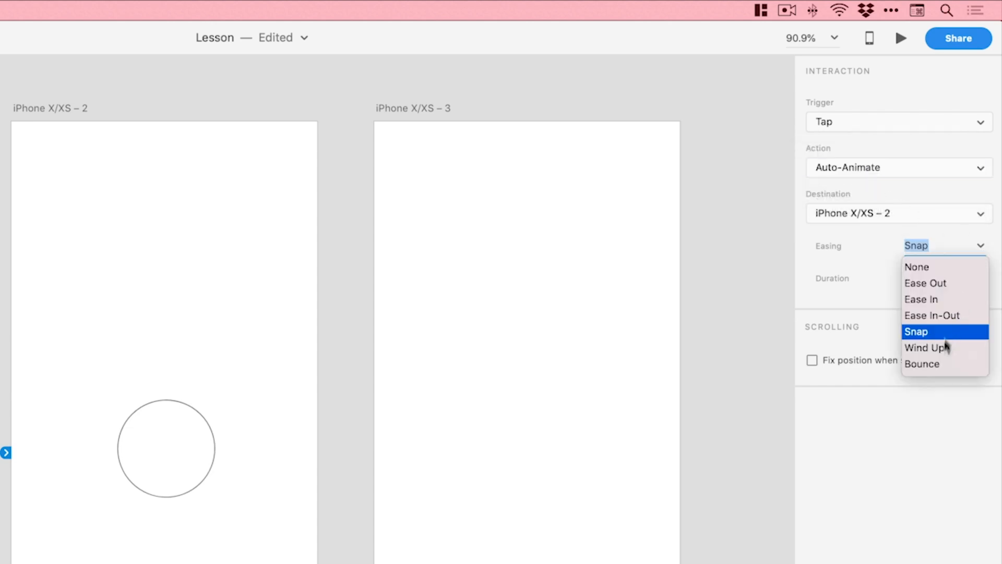
click(938, 365)
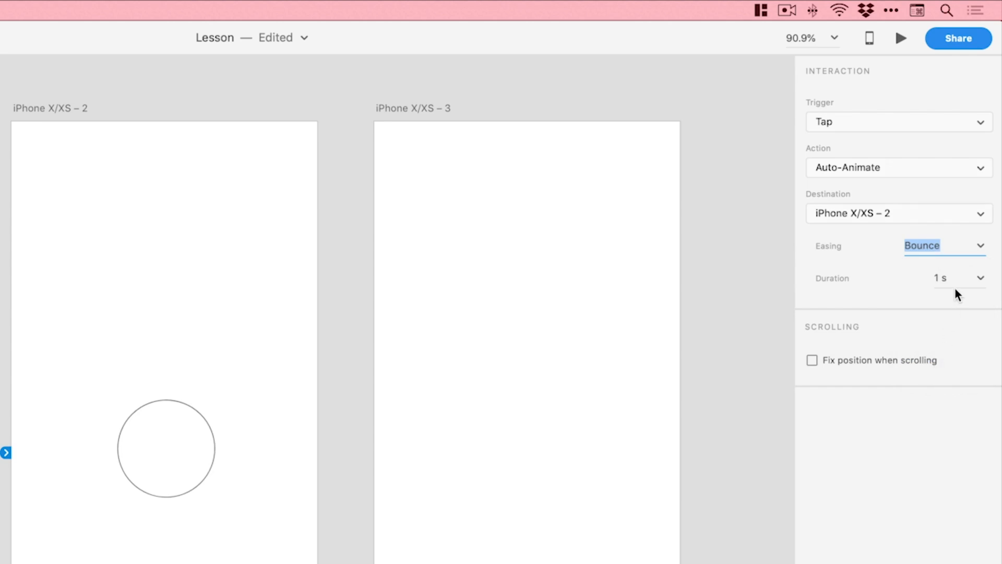
click(980, 281)
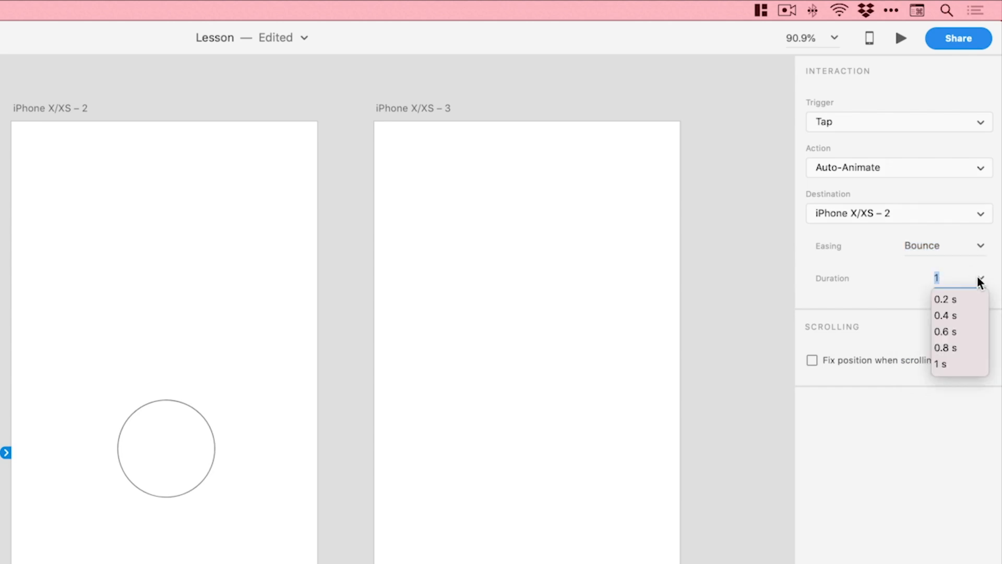
click(979, 281)
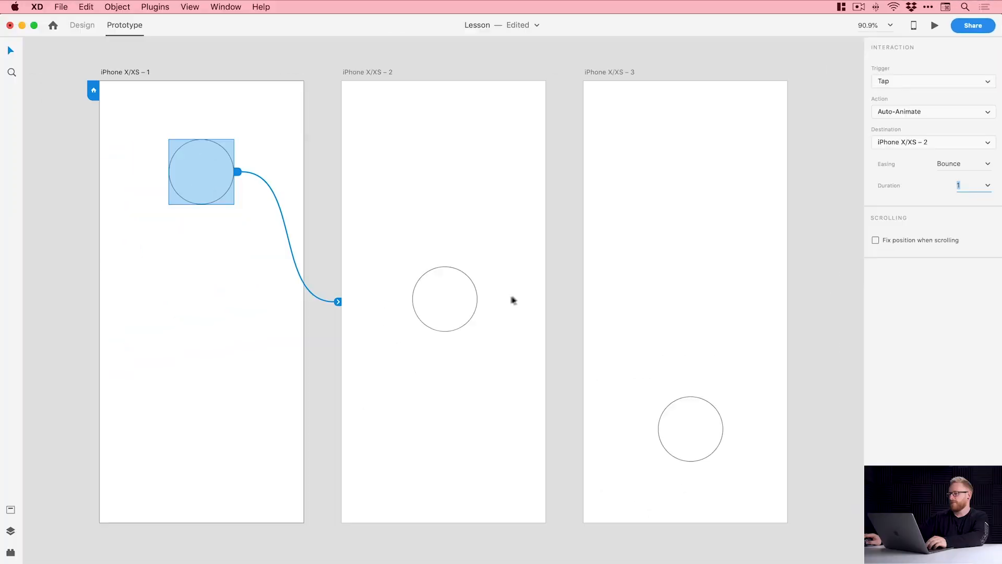
Step: Link the second artboard's circle to iPhone X/XS – 3 with Ease In-Out easing and a 0.5 s duration
click(475, 302)
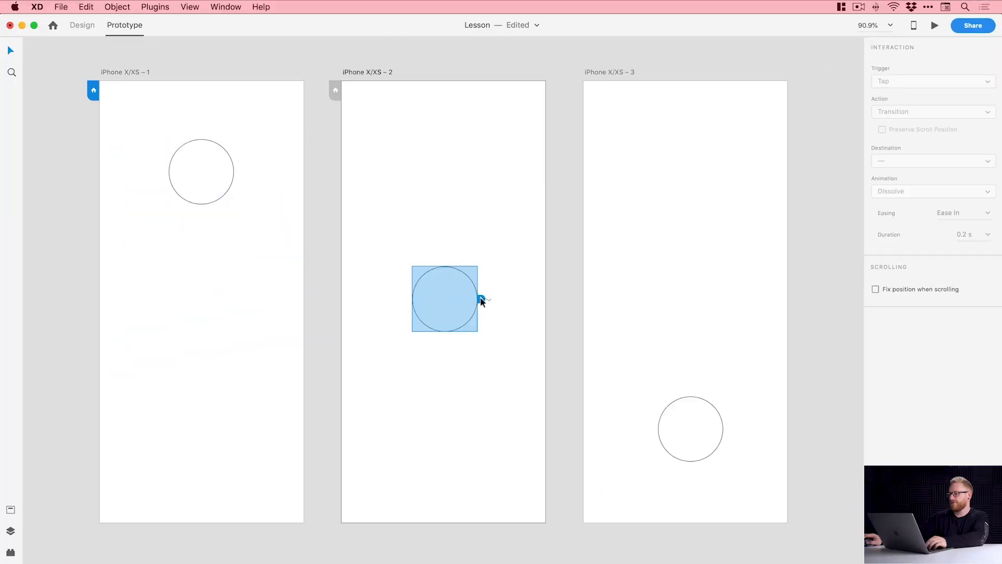
drag(482, 298, 692, 254)
click(989, 165)
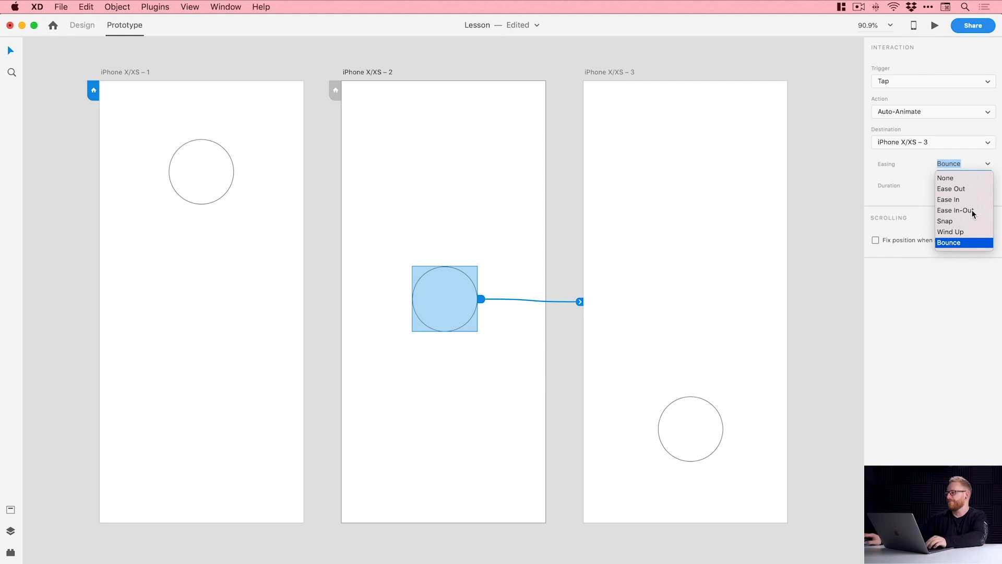
click(956, 209)
click(973, 186)
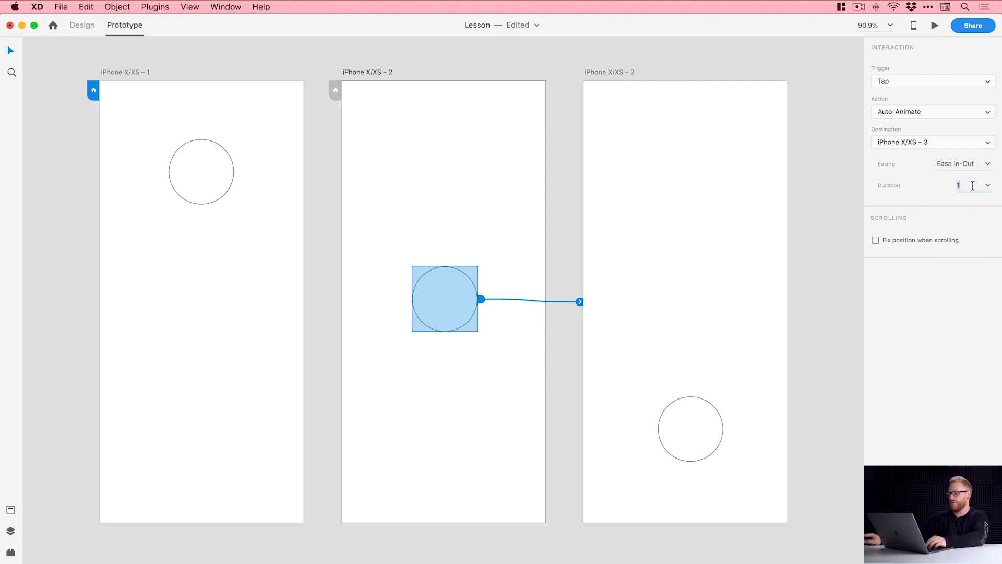
text(0.2)
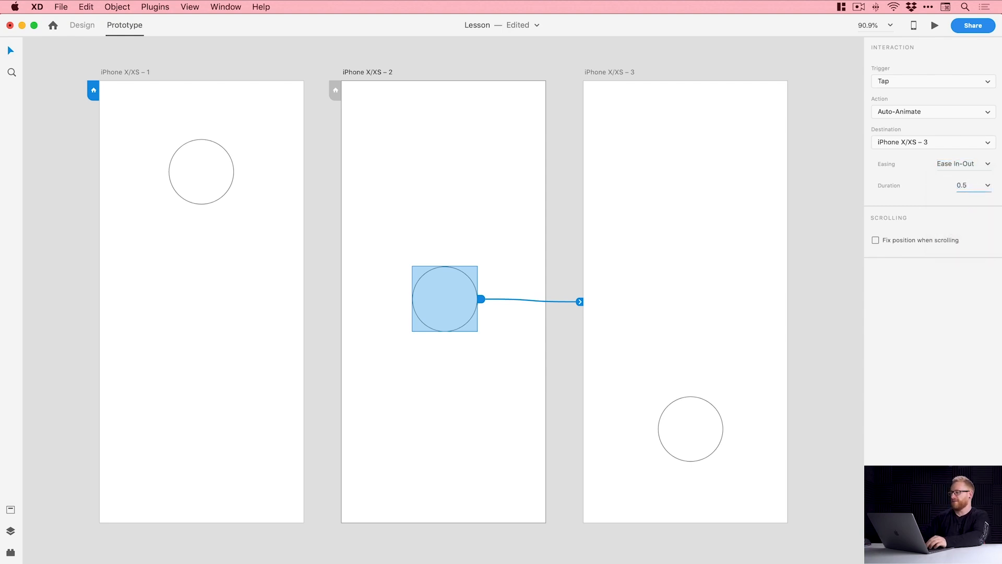
Step: Link the third artboard's circle back to iPhone X/XS – 1 with Wind Up easing
click(715, 409)
drag(728, 428, 217, 272)
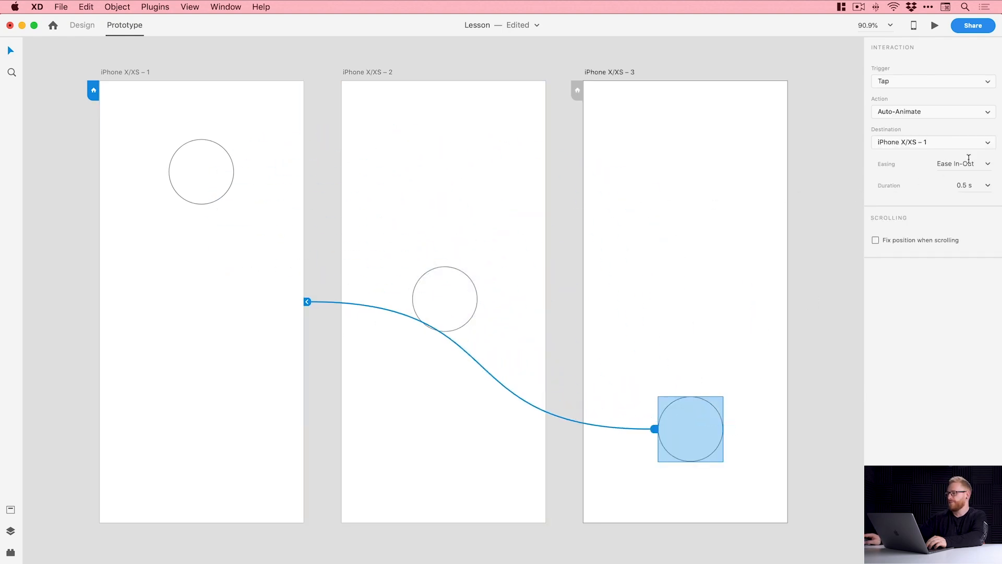
click(989, 165)
click(954, 230)
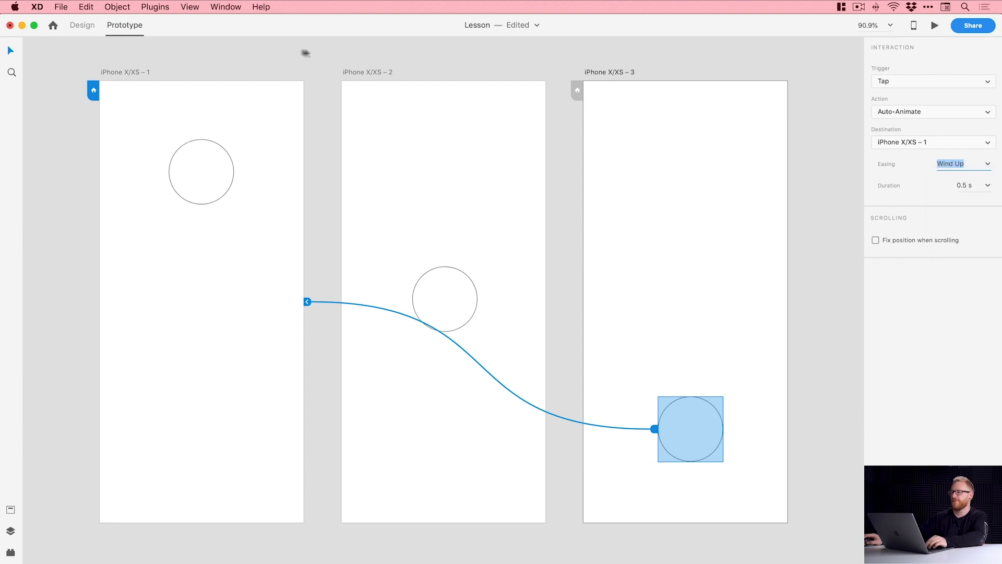
click(242, 55)
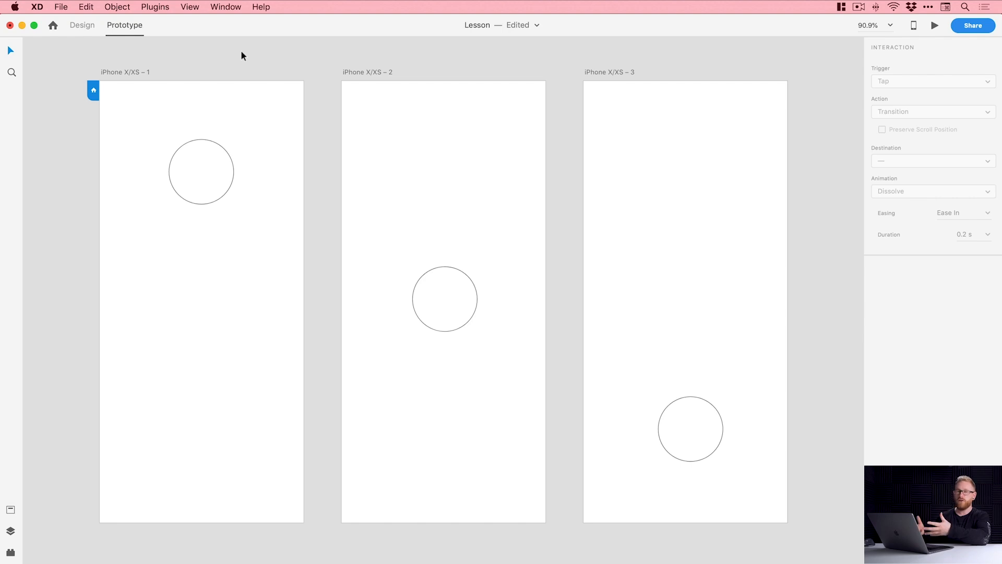
Step: Preview the prototype from the iPhone X/XS – 1 artboard, play the circle's animated transitions, and close the preview
click(123, 72)
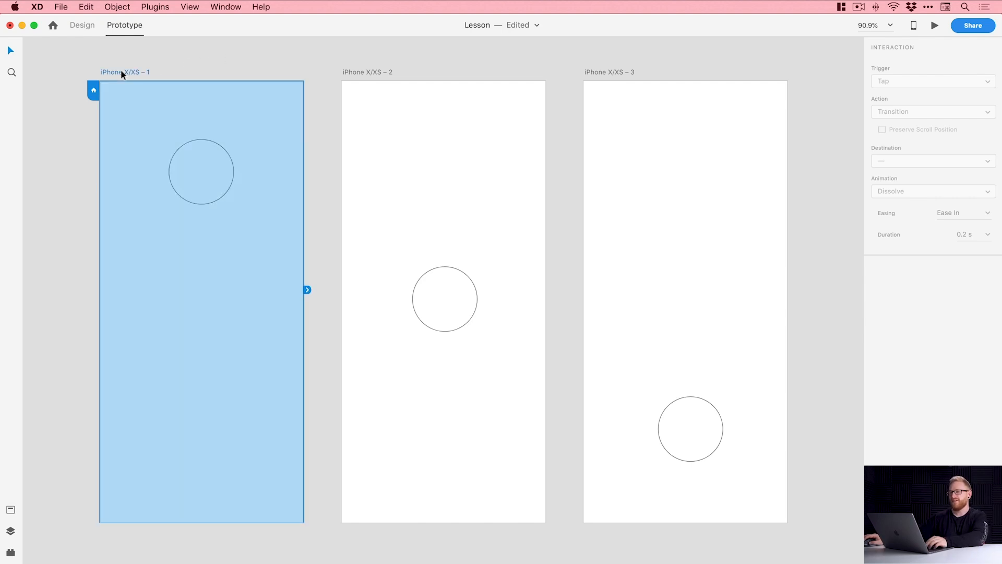
click(935, 26)
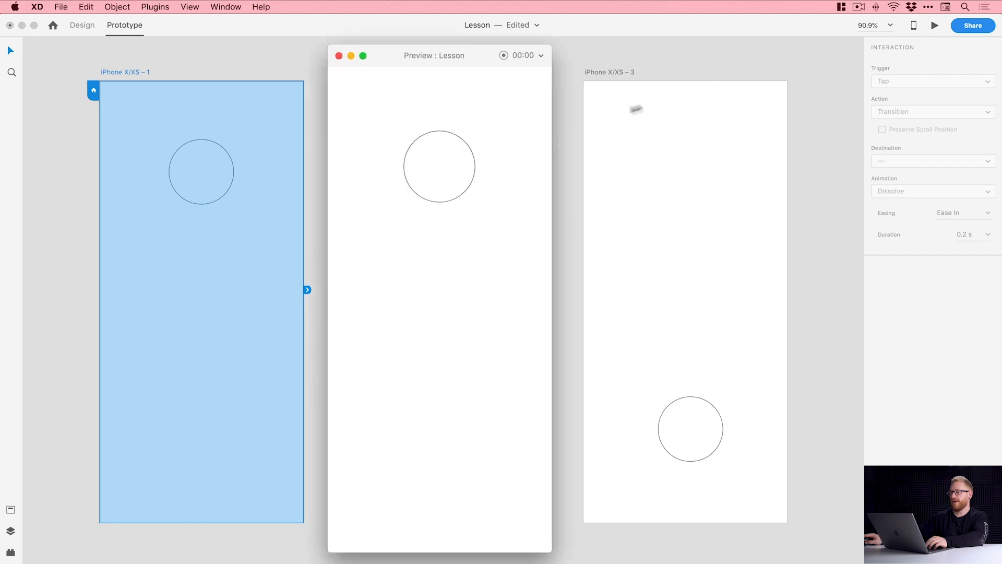
drag(431, 182, 445, 452)
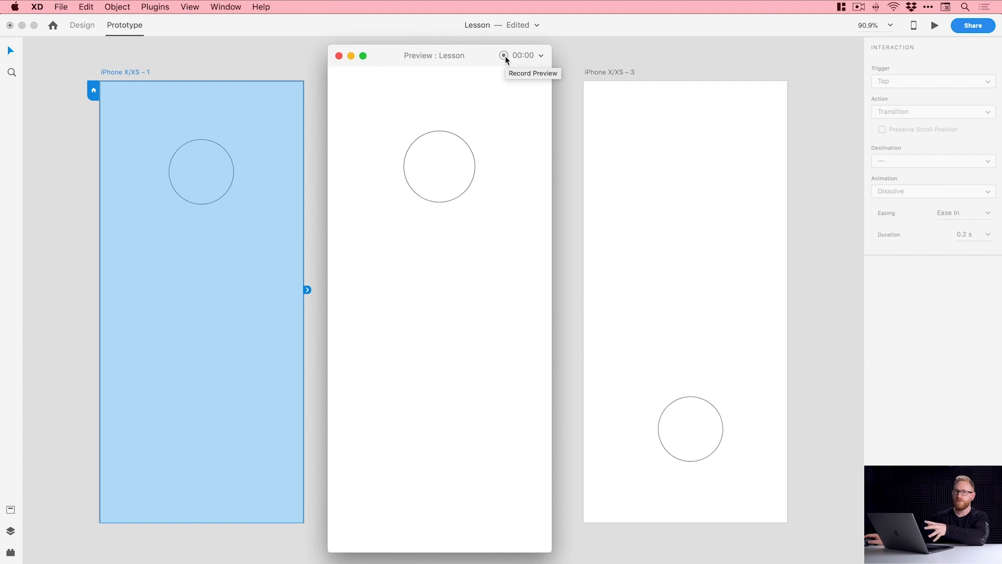
click(450, 161)
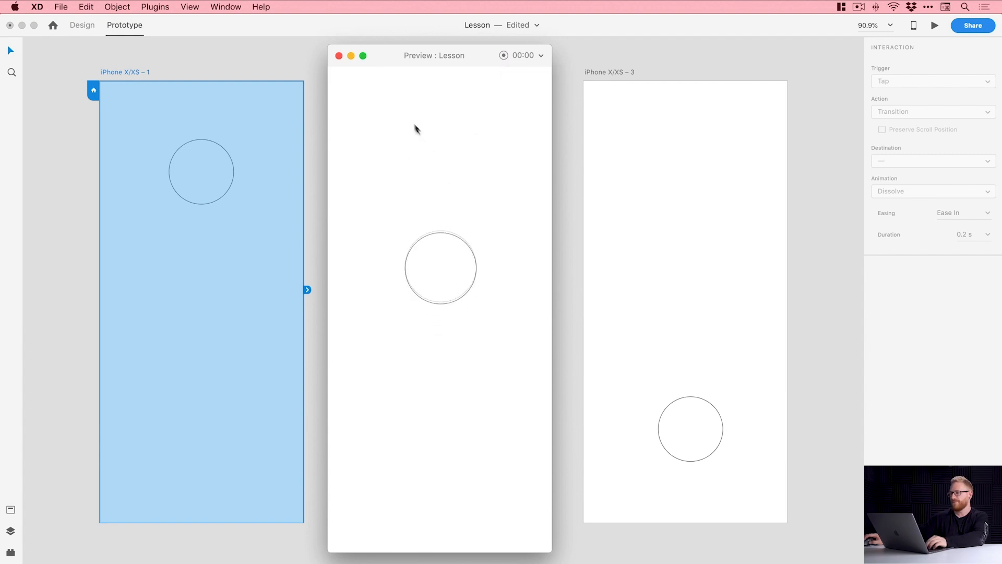
click(338, 56)
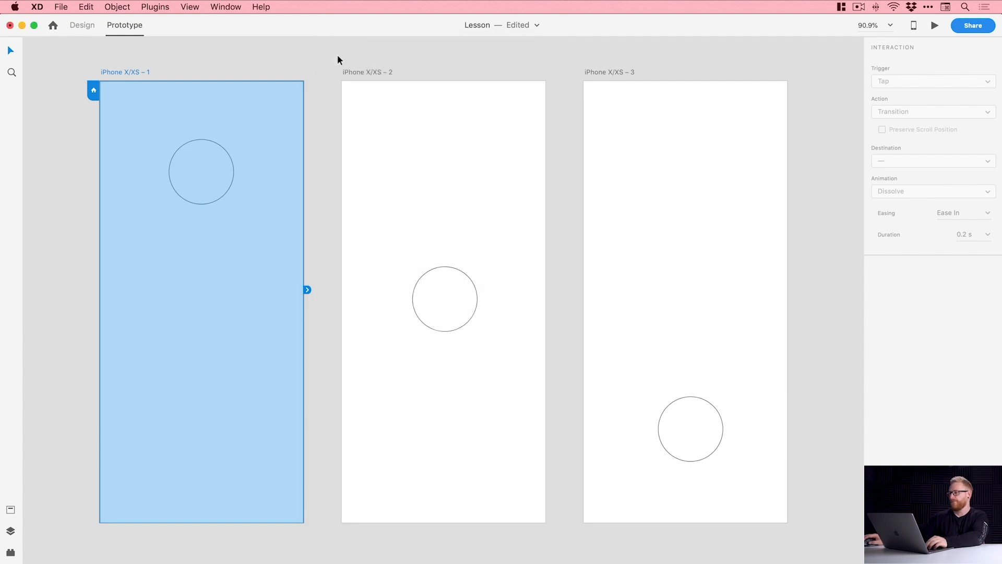
click(567, 144)
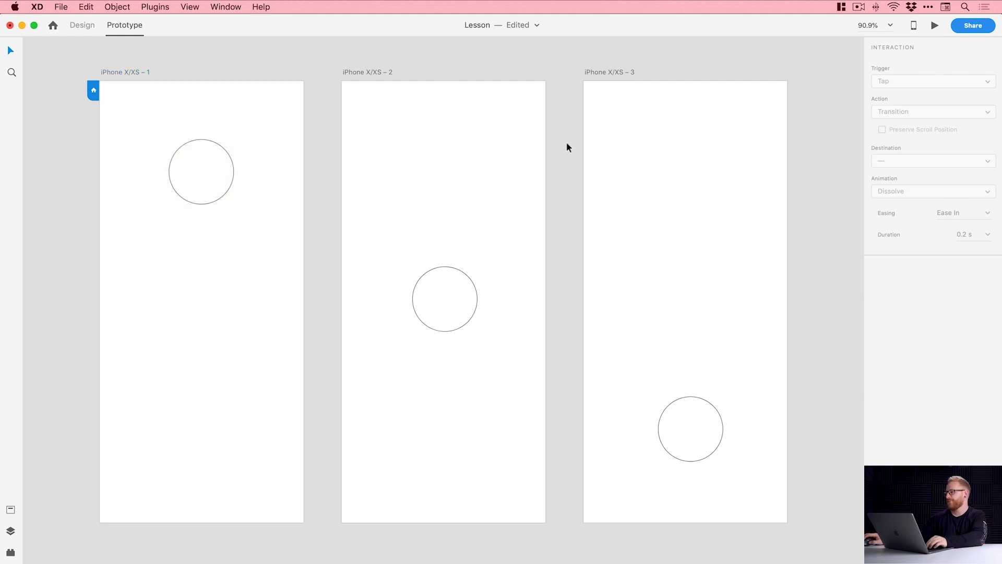
Step: Create a Share for Review link titled Lesson that anyone with the link can view, and dismiss the sharing options
click(975, 26)
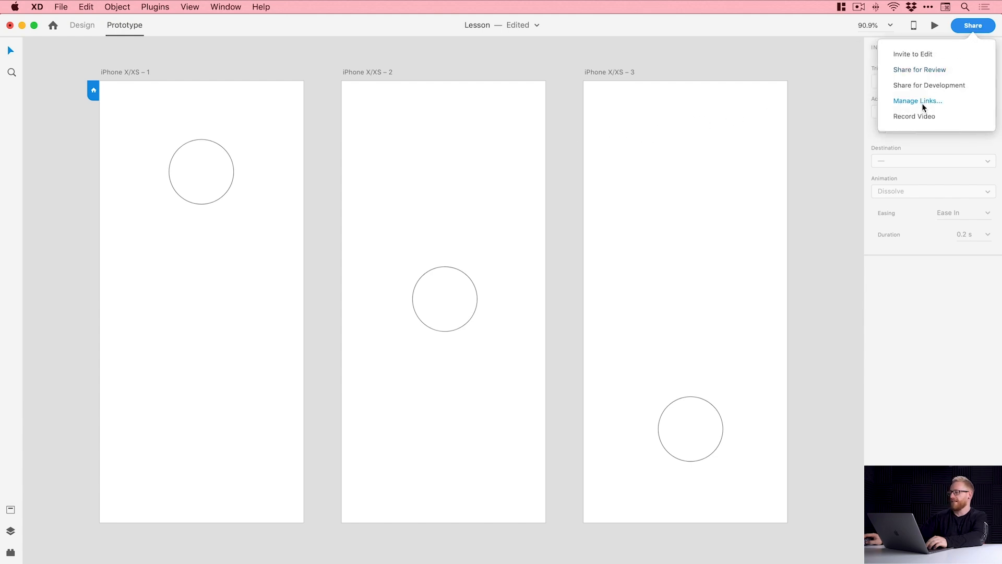
click(919, 70)
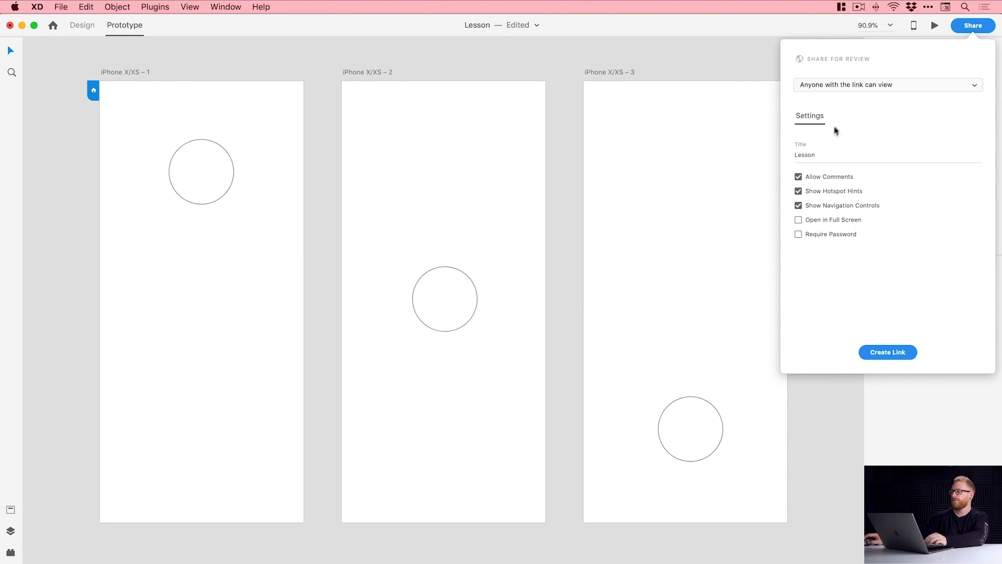
click(844, 84)
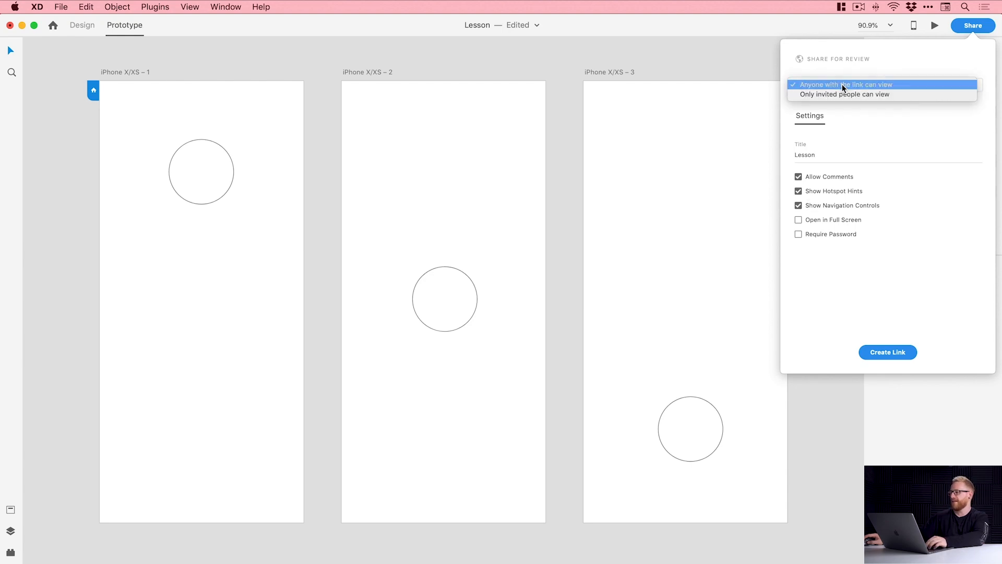
click(842, 85)
click(891, 353)
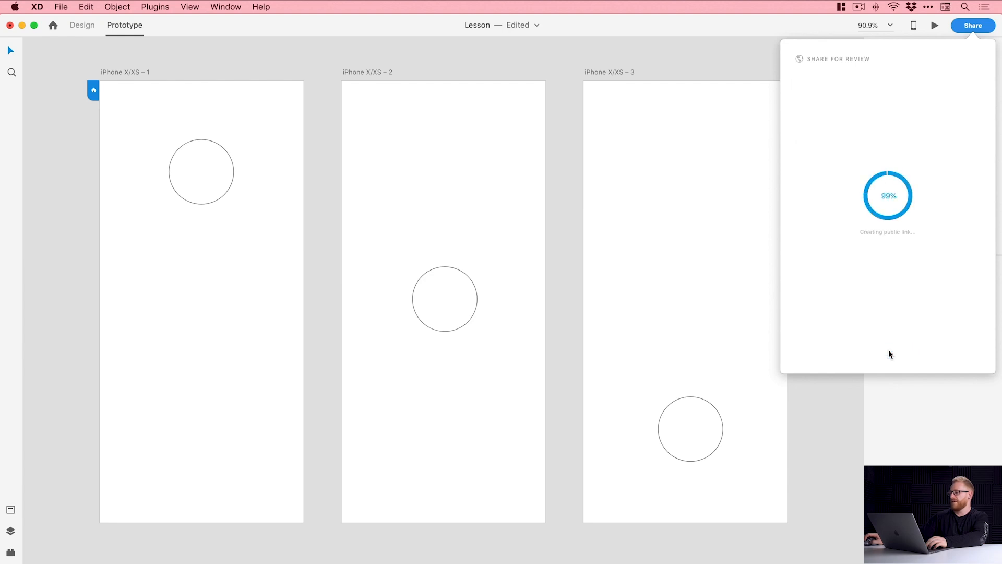
click(681, 56)
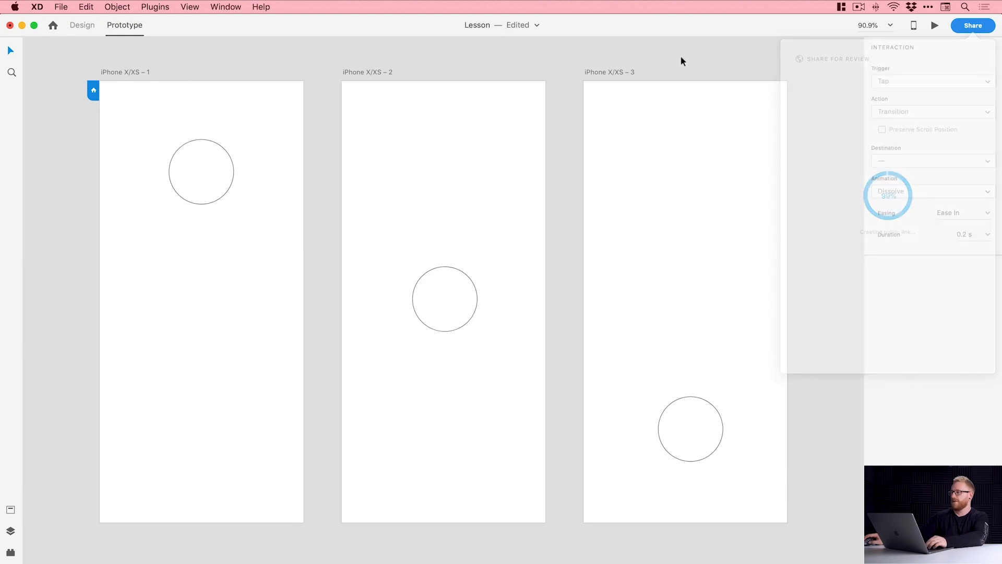
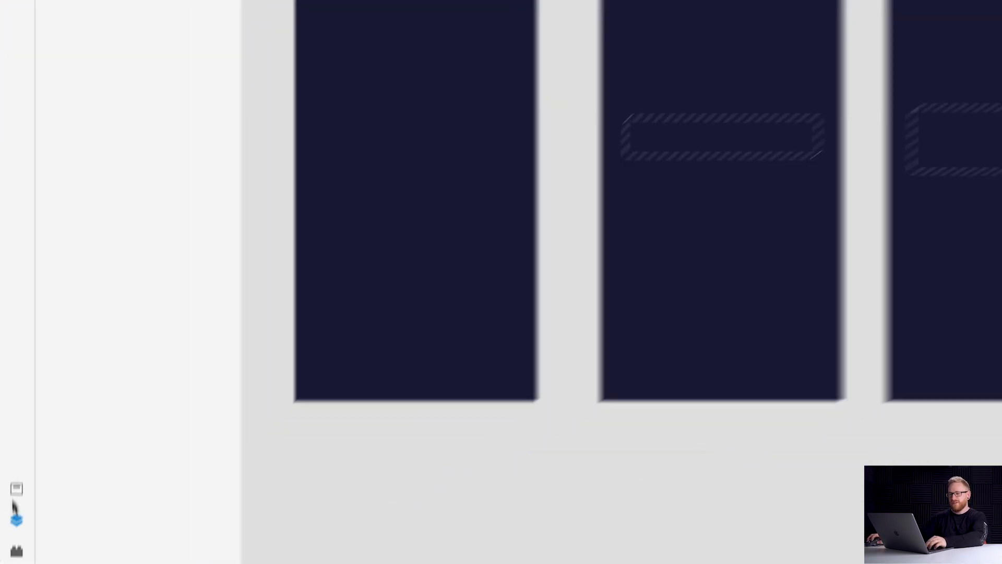
Step: Hide the layers list, copy the LET'S GO! button from Start to Animating Position, and move the copy onto the dashed outline at Y 372
click(10, 531)
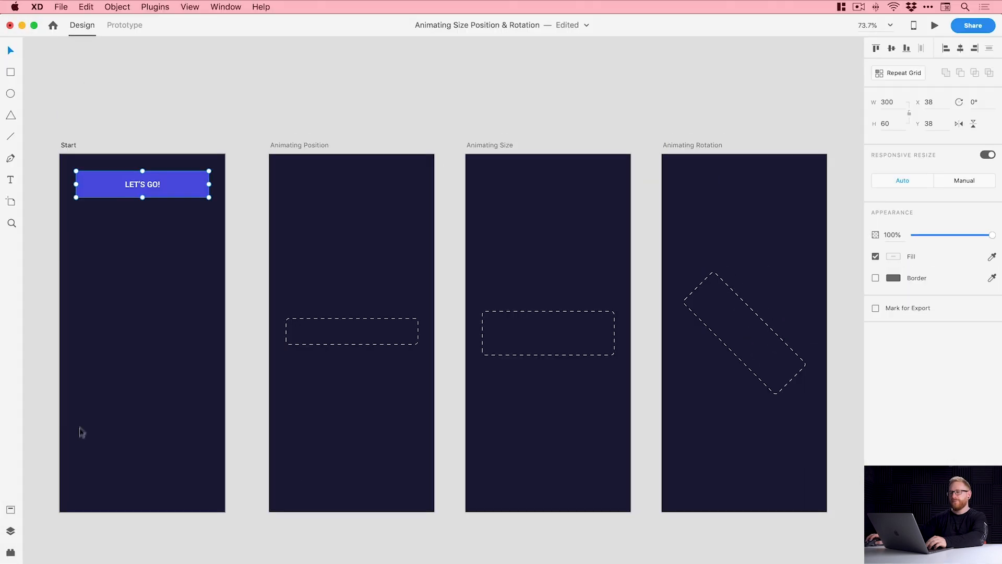
click(94, 5)
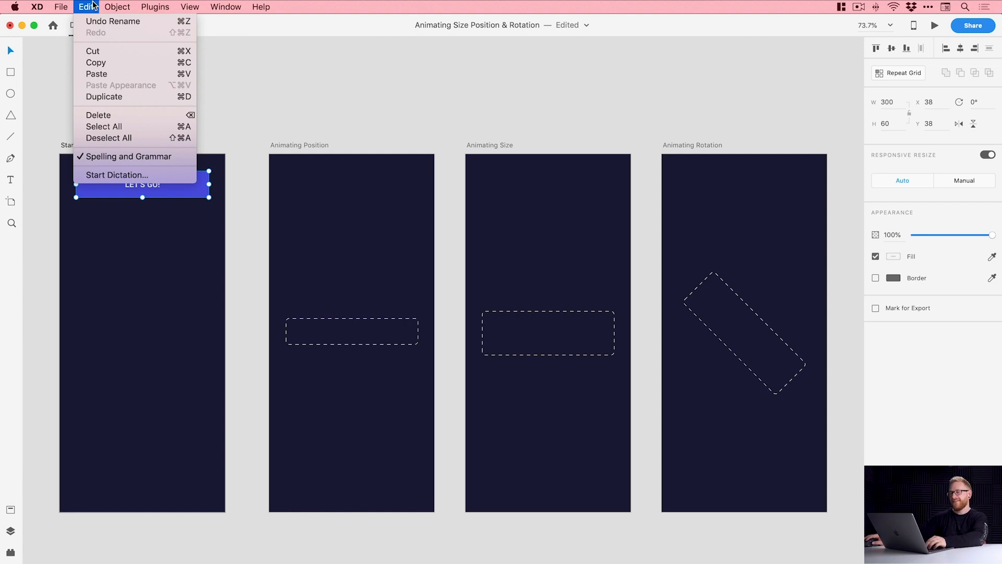
click(95, 63)
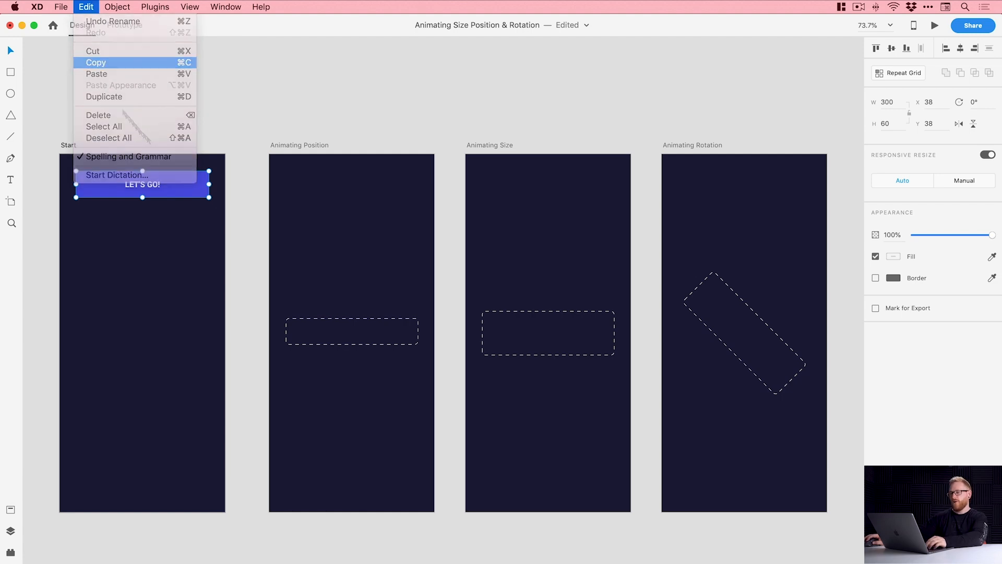
click(333, 322)
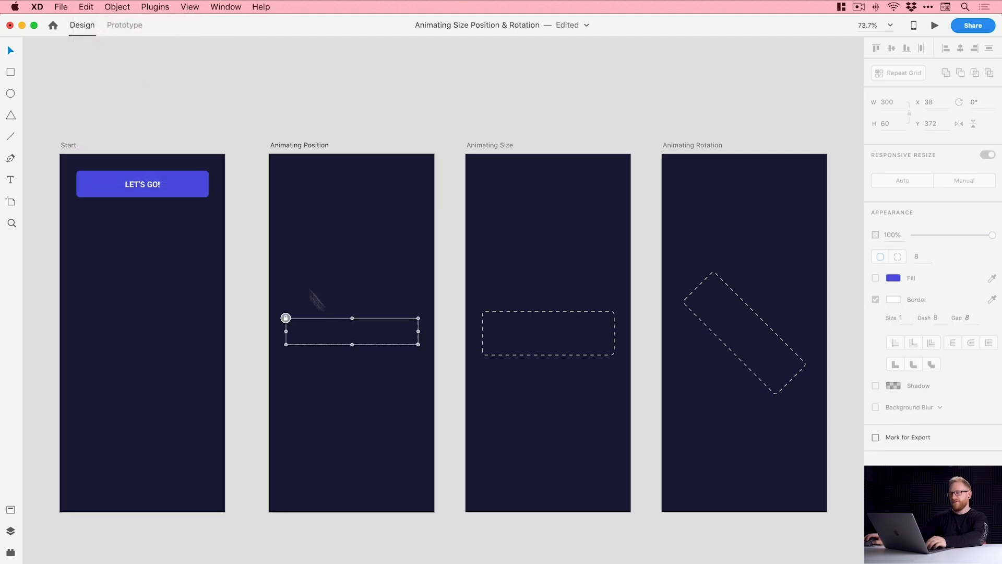
click(86, 7)
click(108, 75)
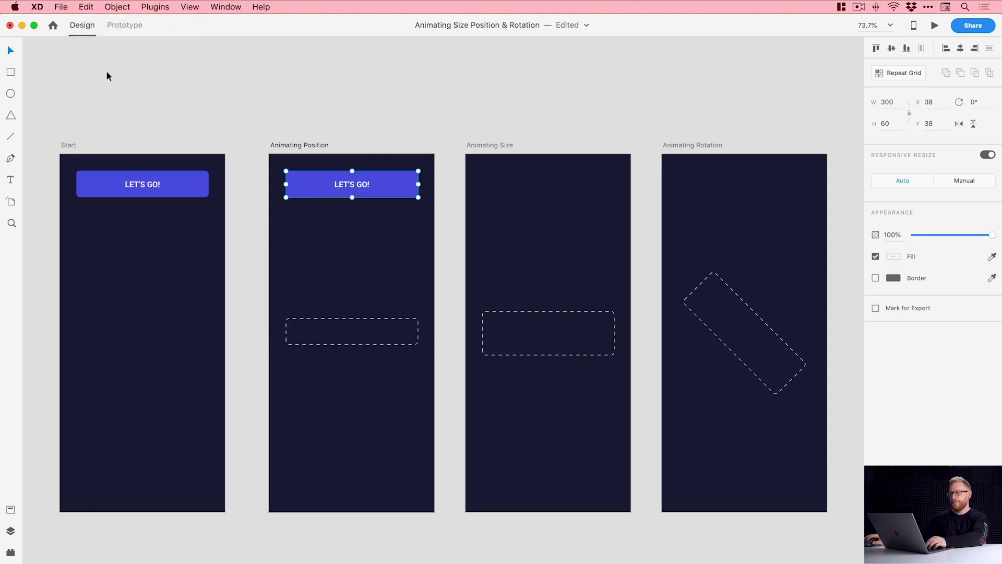
drag(390, 183, 384, 333)
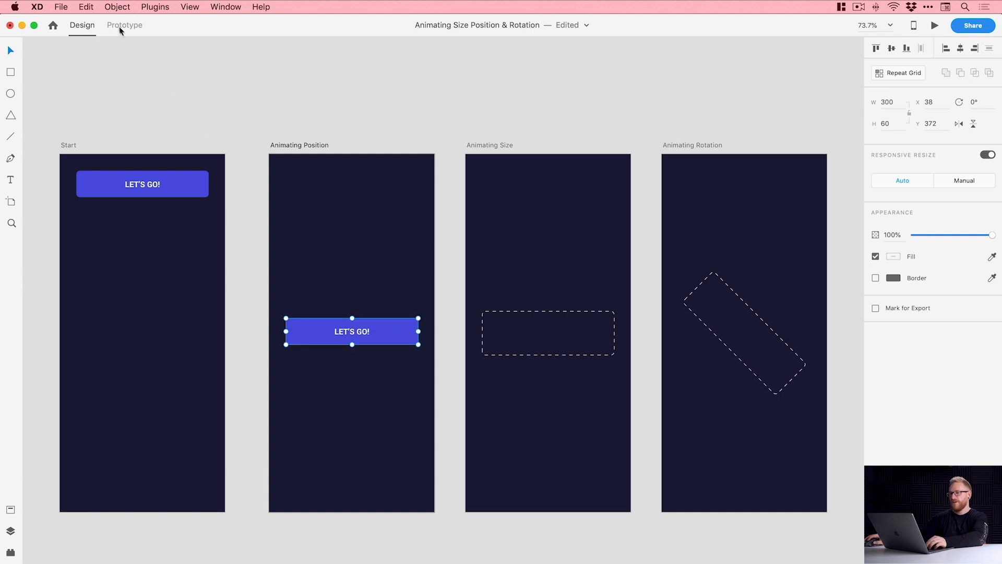
Step: Copy the LET'S GO! button from the Animating Position artboard to the Animating Size artboard
click(90, 7)
click(102, 63)
click(512, 311)
click(89, 7)
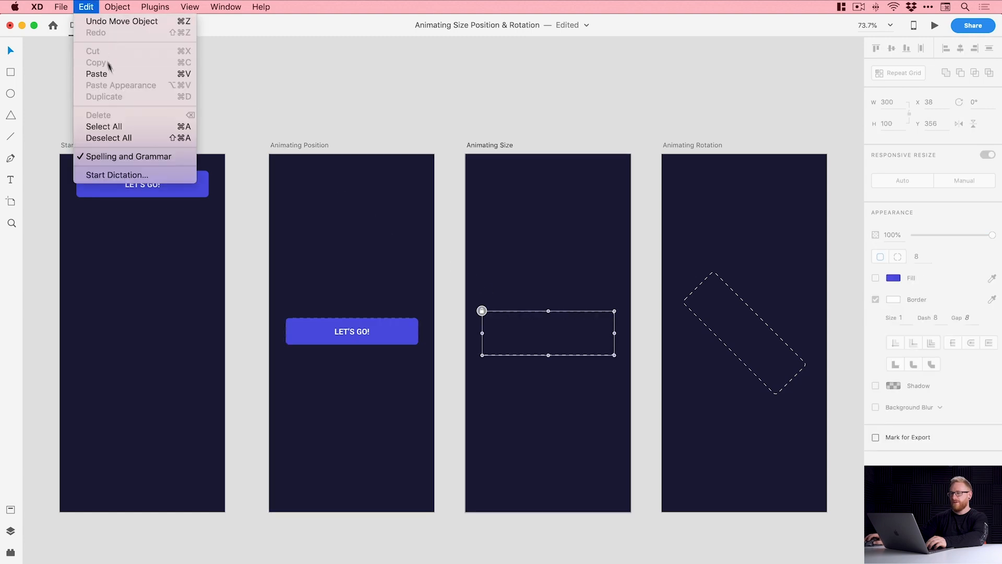
click(110, 69)
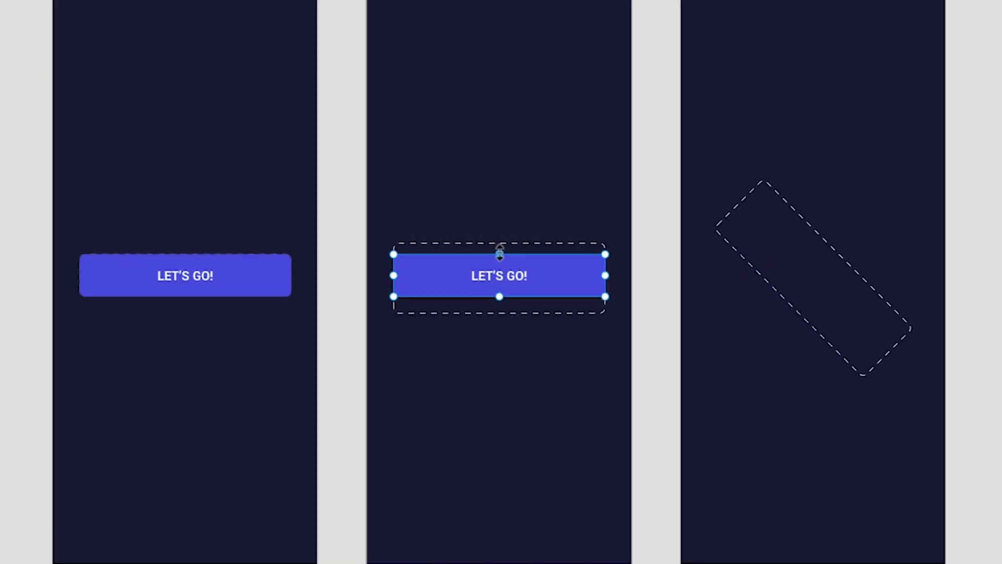
Step: Resize the button on Animating Size to a height of 100 so it fills the dashed outline
drag(500, 254, 473, 30)
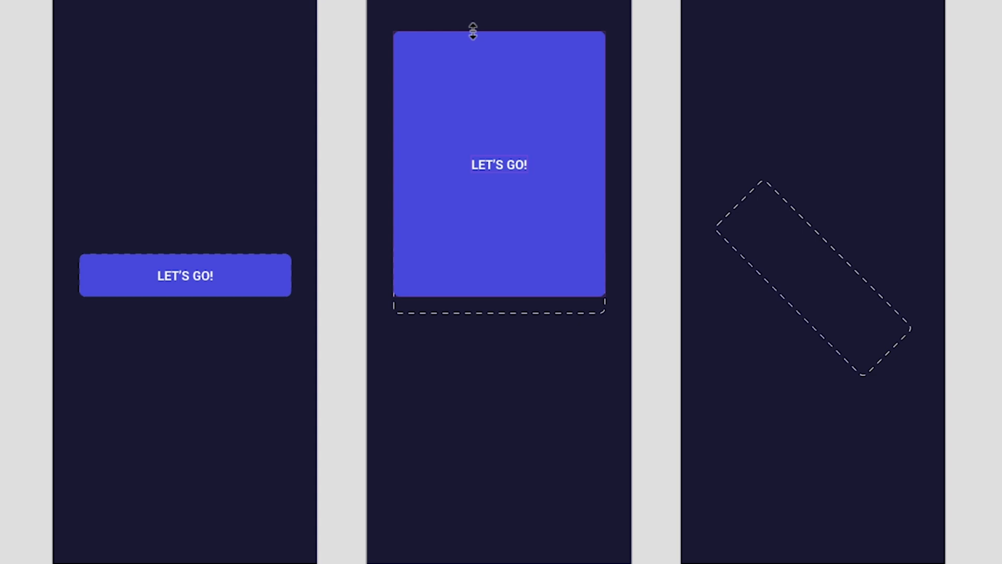
drag(473, 30, 517, 251)
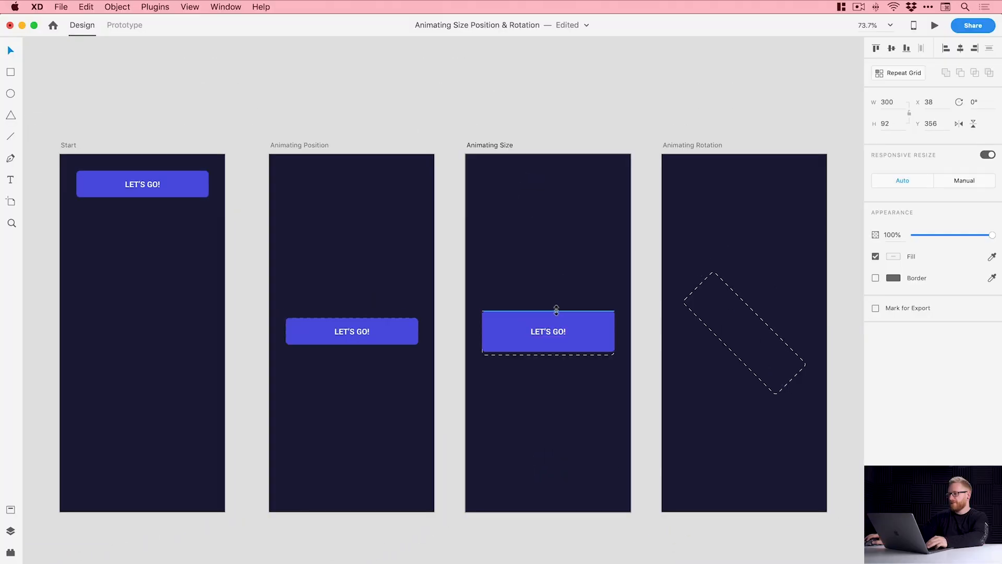
mouse_move(556, 310)
mouse_down()
mouse_move(588, 332)
mouse_move(547, 311)
mouse_up()
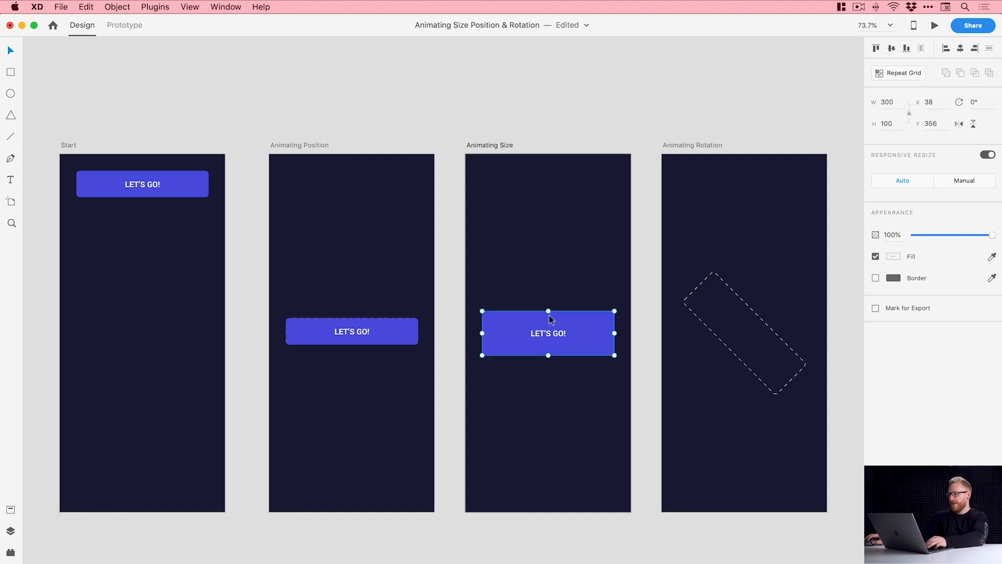
Step: Try stretching only the background rectangle inside the Animating Size button upward, undo the resize, and clear the selection
double_click(584, 336)
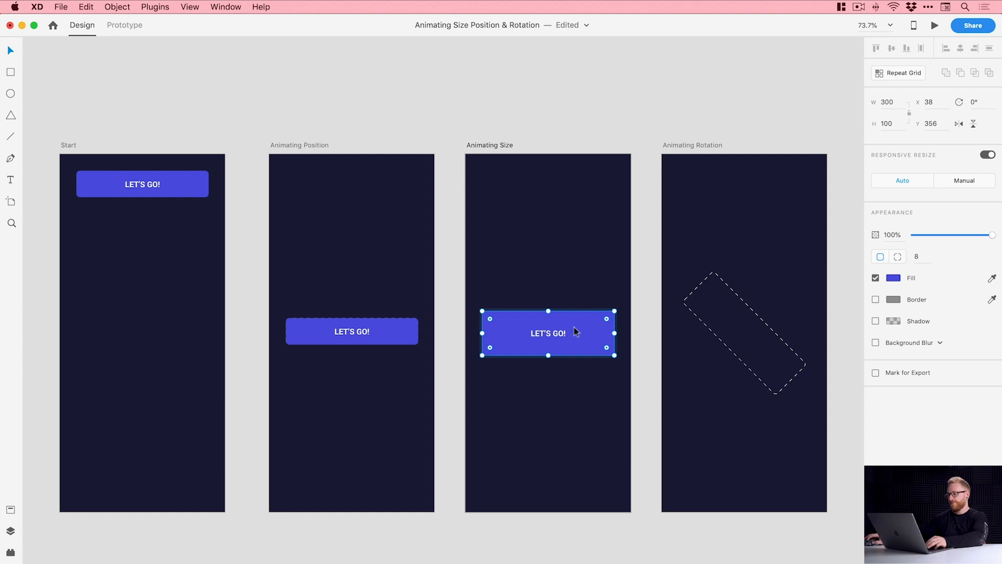
click(553, 335)
click(551, 317)
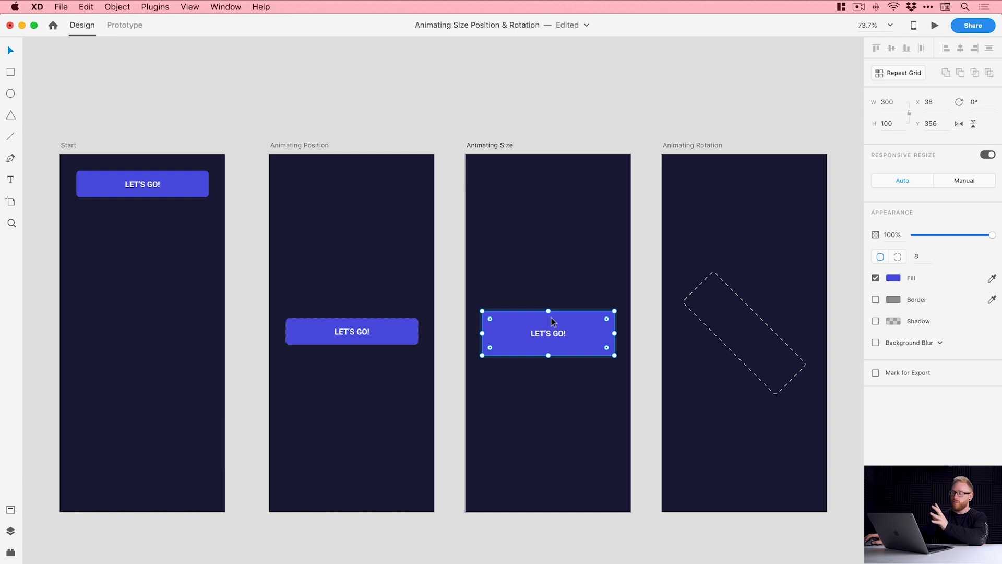
drag(549, 310, 548, 273)
key(super+z)
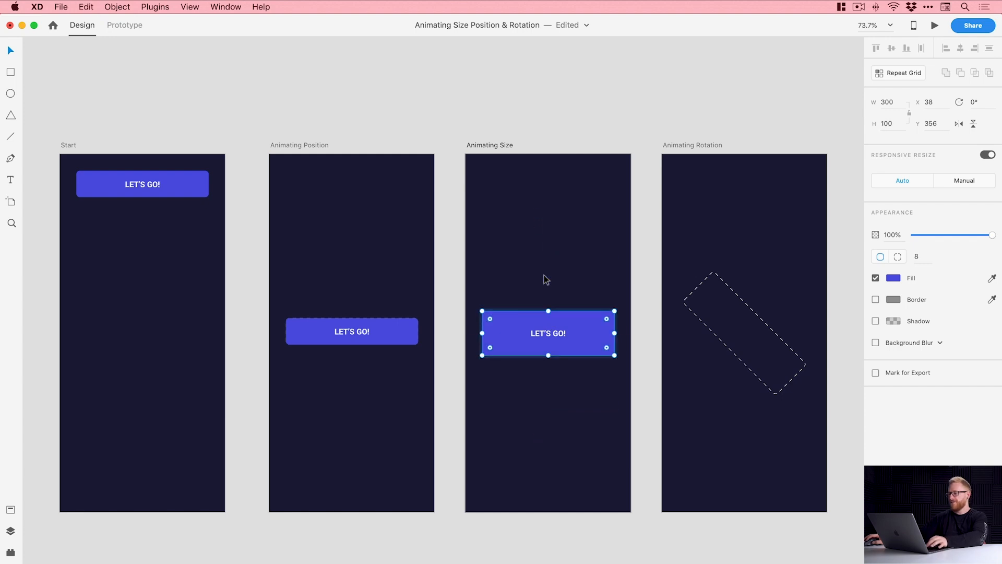
click(549, 69)
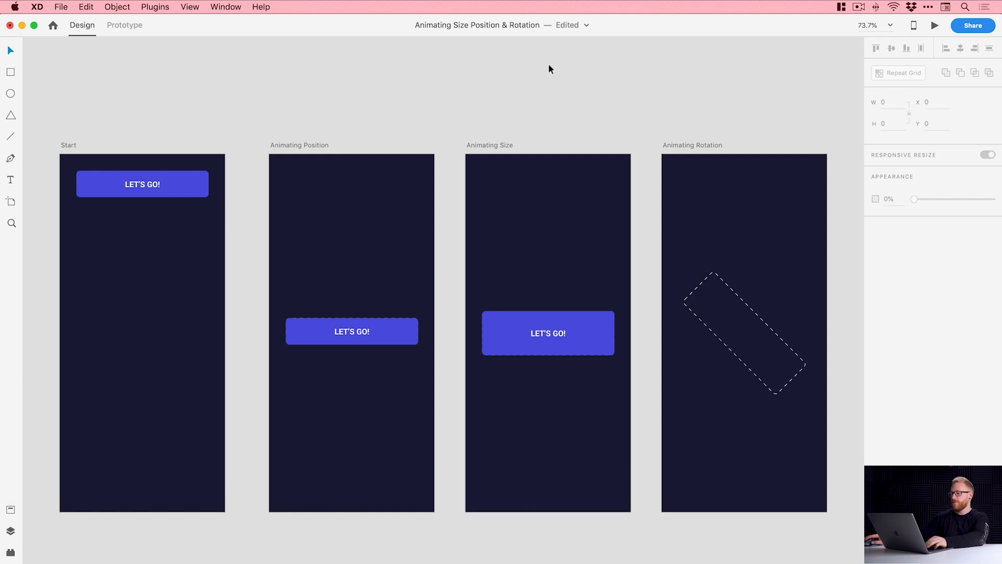
Step: Copy the Animating Size button to the Animating Rotation artboard and rotate the copy 45° to match the dashed outline
click(593, 334)
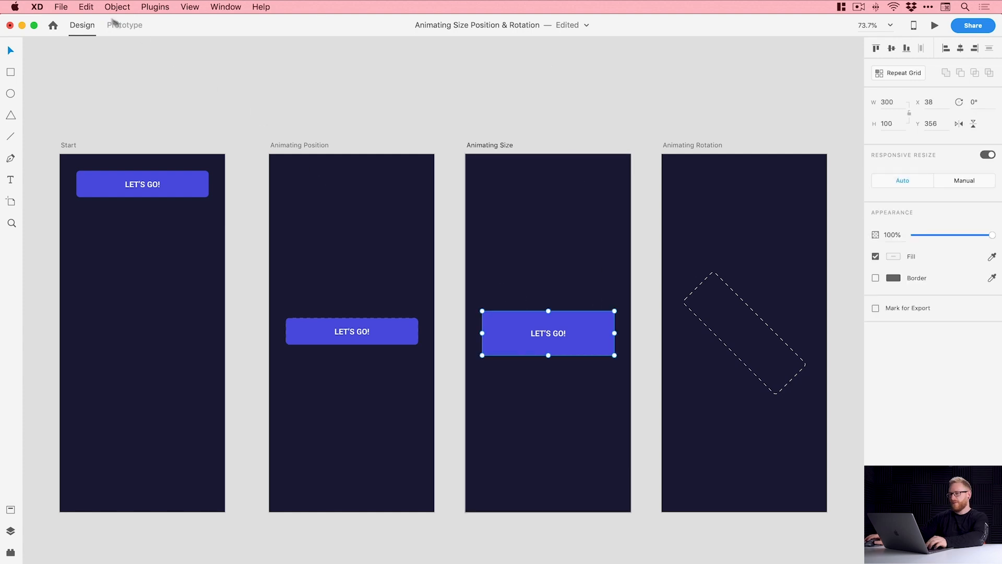
click(85, 7)
click(119, 63)
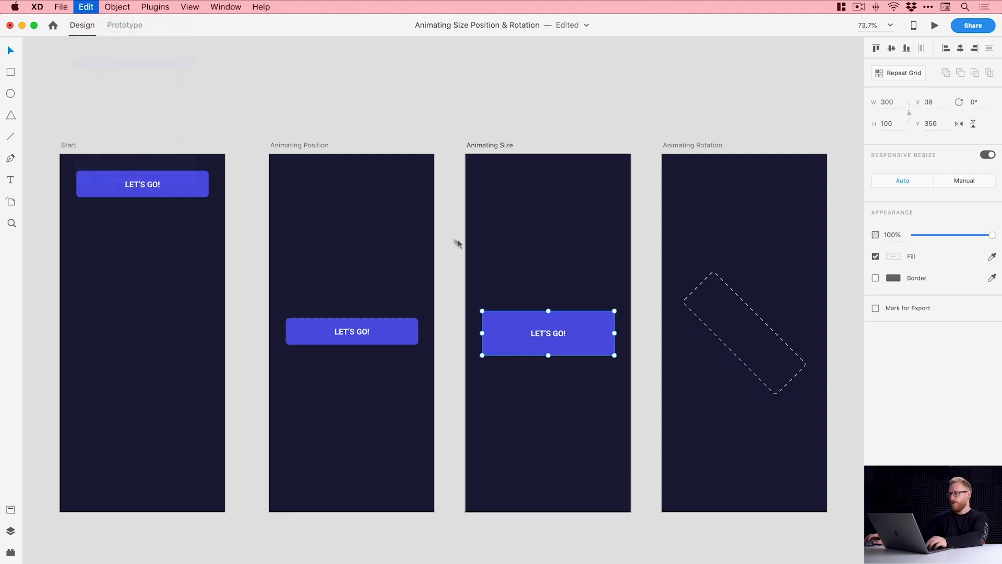
click(717, 340)
click(86, 6)
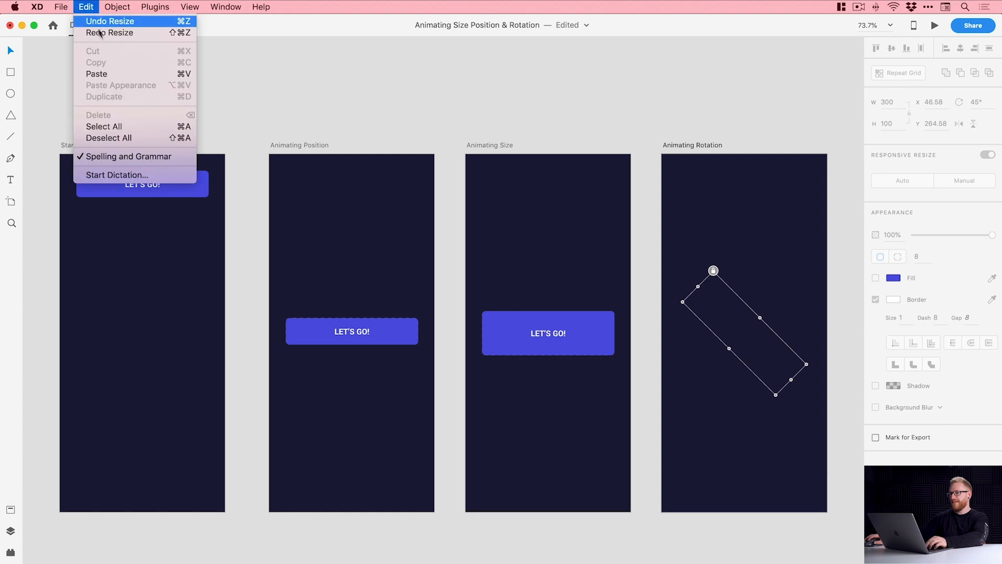
click(115, 74)
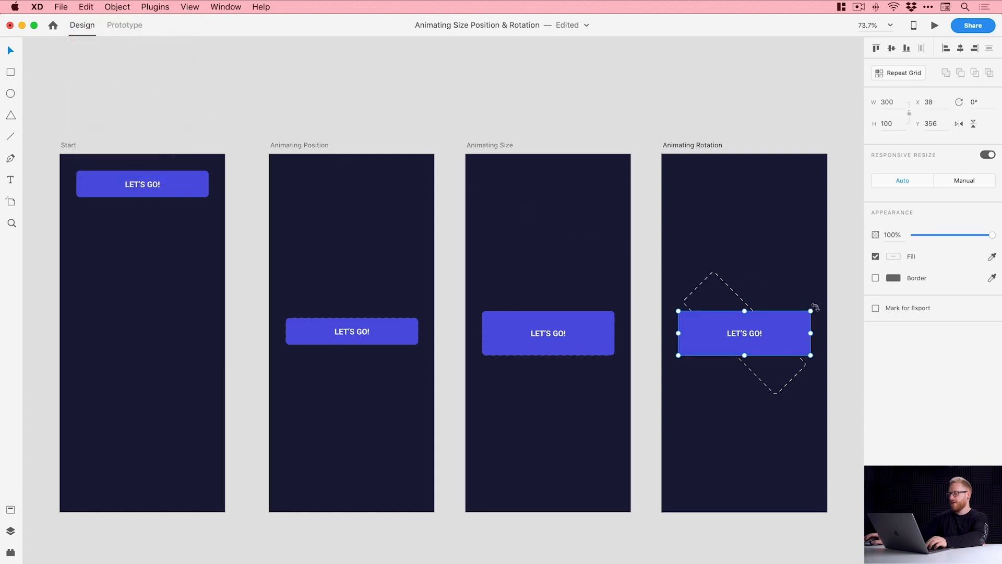
drag(815, 307, 785, 354)
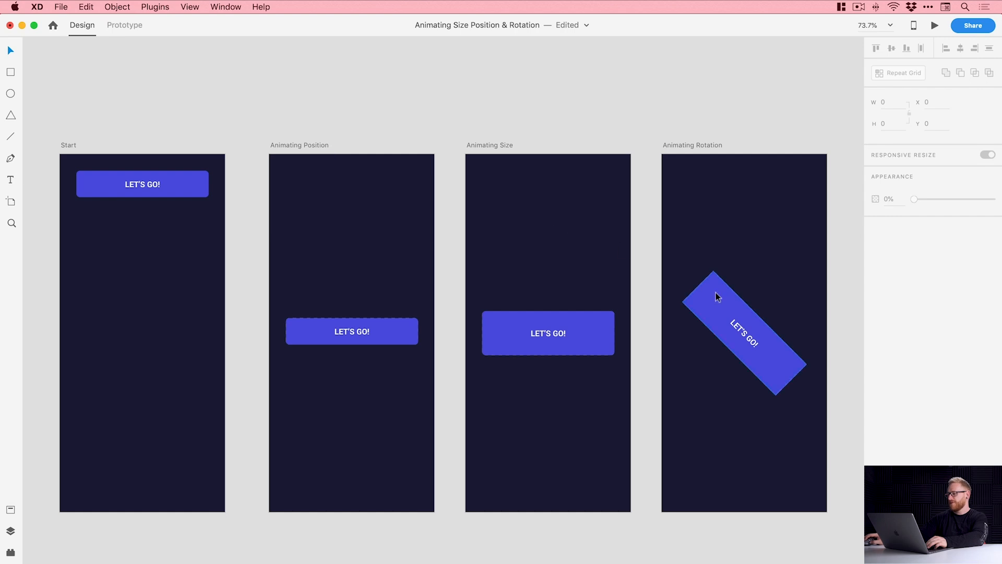
Step: Set the corner radius of the rotated button's background to 100 and clear the selection
click(716, 296)
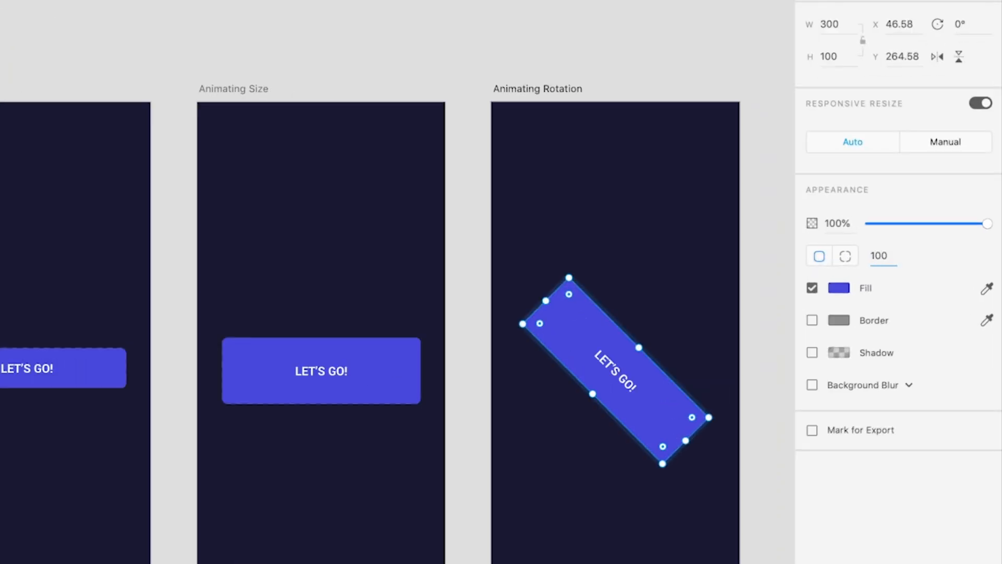
key(Return)
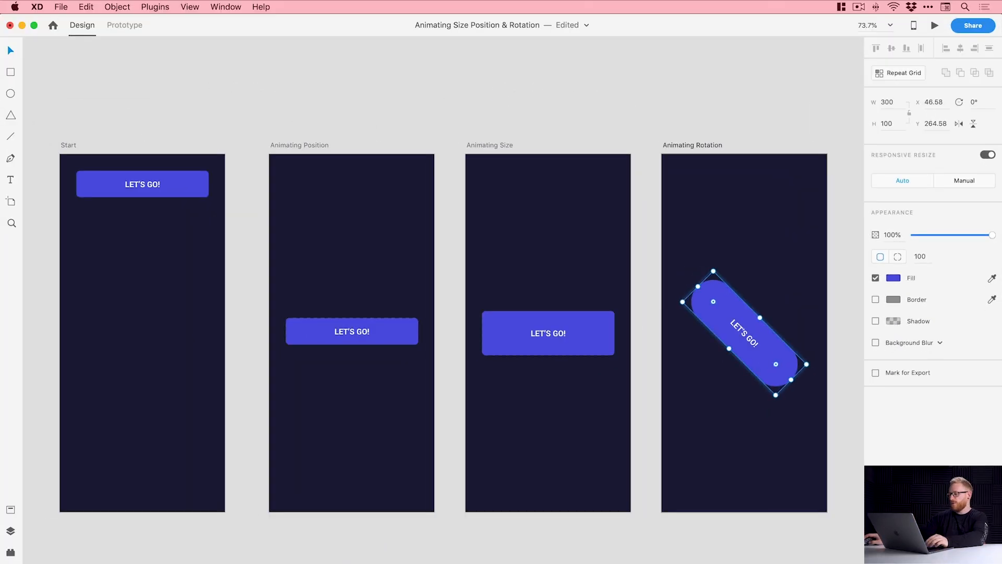
click(509, 102)
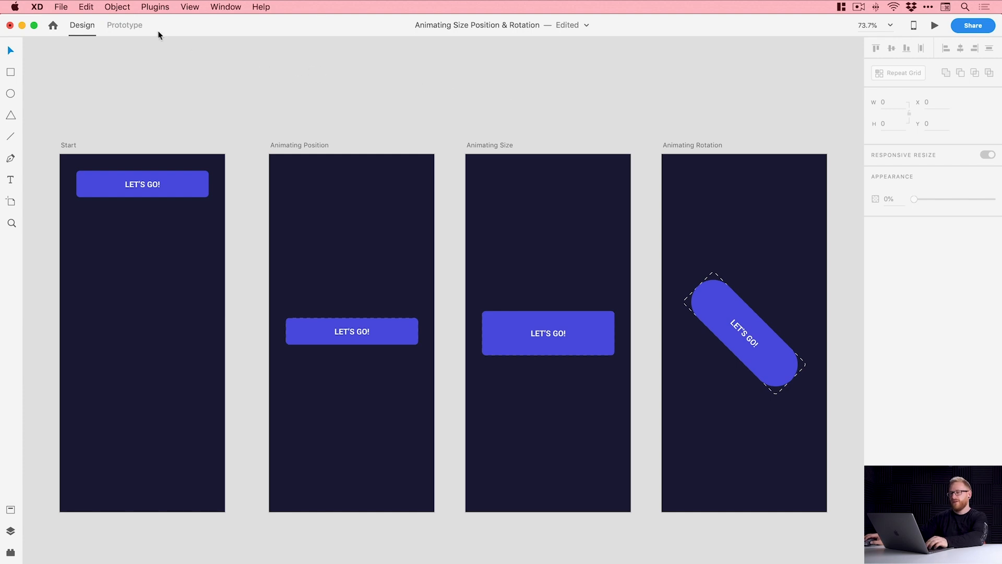
Step: In prototype mode, link the Start artboard's LET'S GO! button to Animating Position with a Tap trigger and Auto-Animate action
click(135, 26)
click(166, 181)
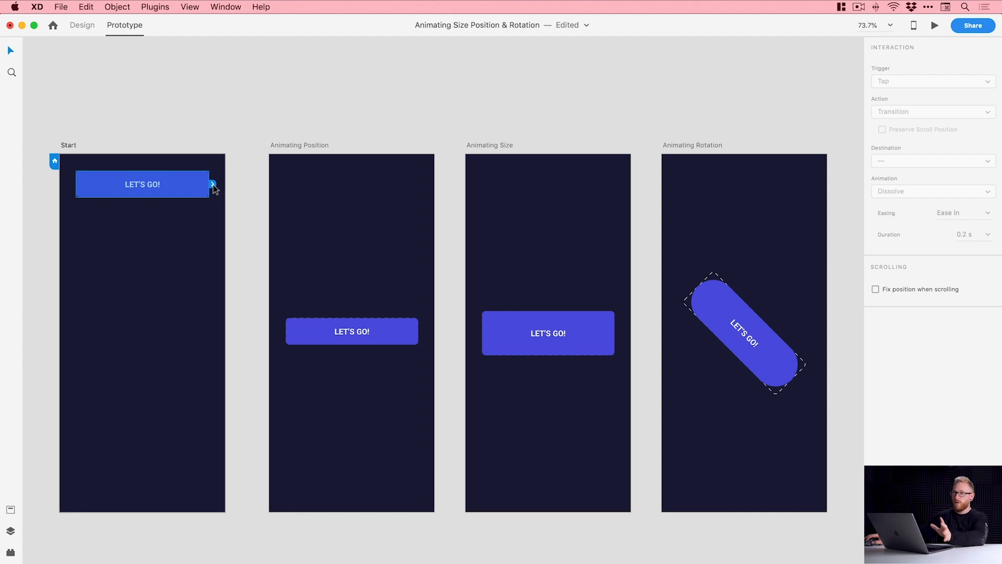
drag(213, 184, 363, 267)
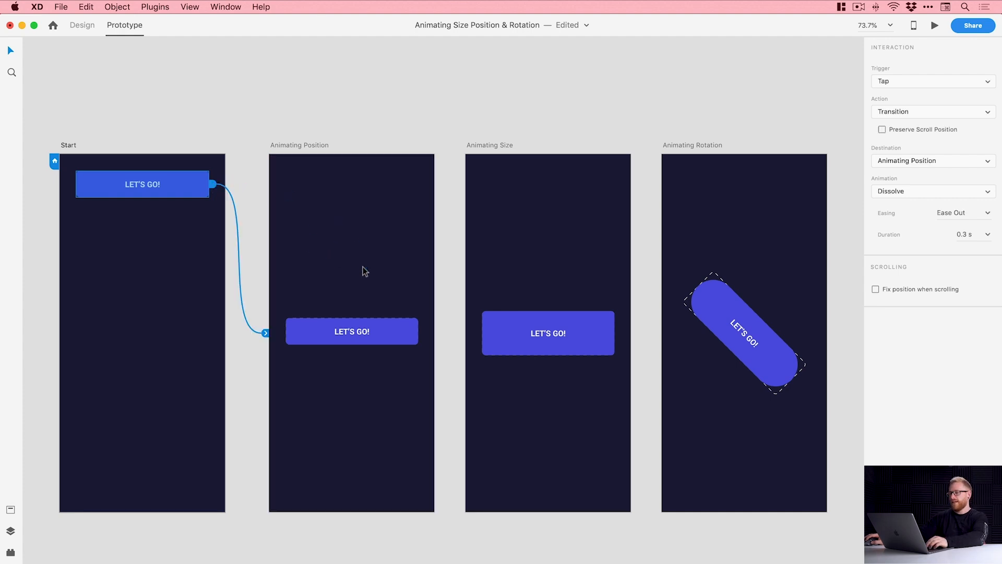
click(908, 82)
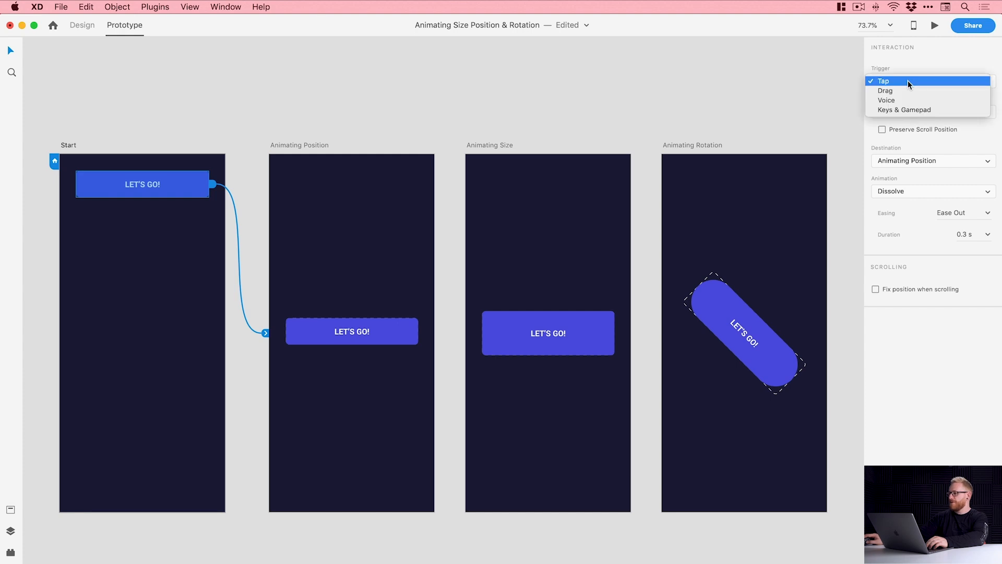
click(908, 80)
click(908, 112)
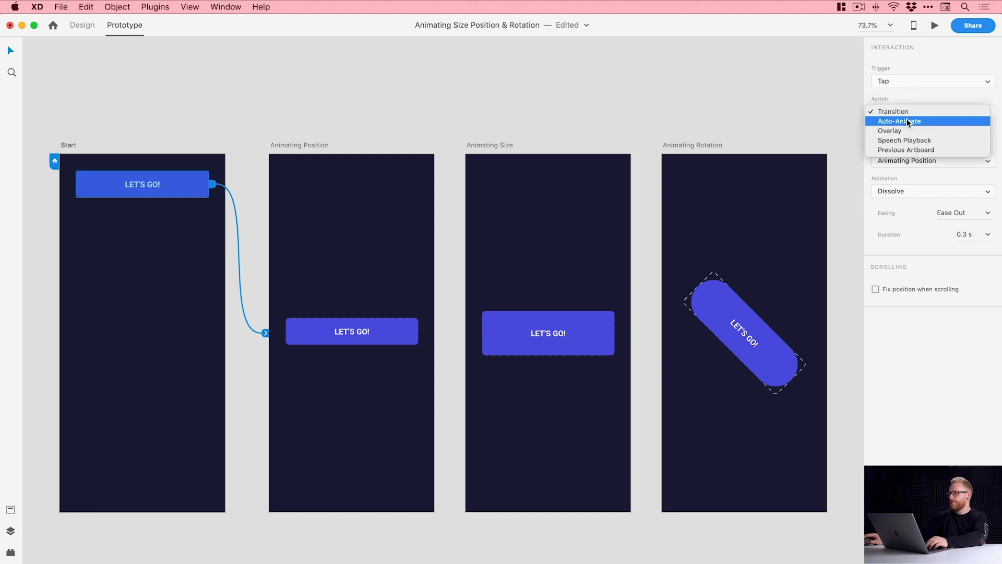
click(907, 121)
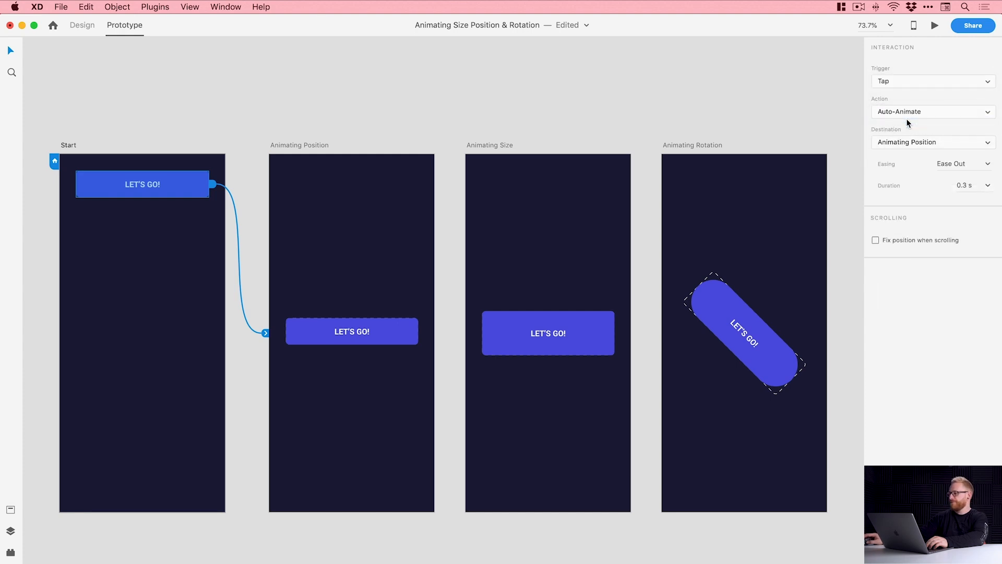
Step: Set the Start button's interaction to Ease In-Out easing with a 0.8 s duration
click(988, 166)
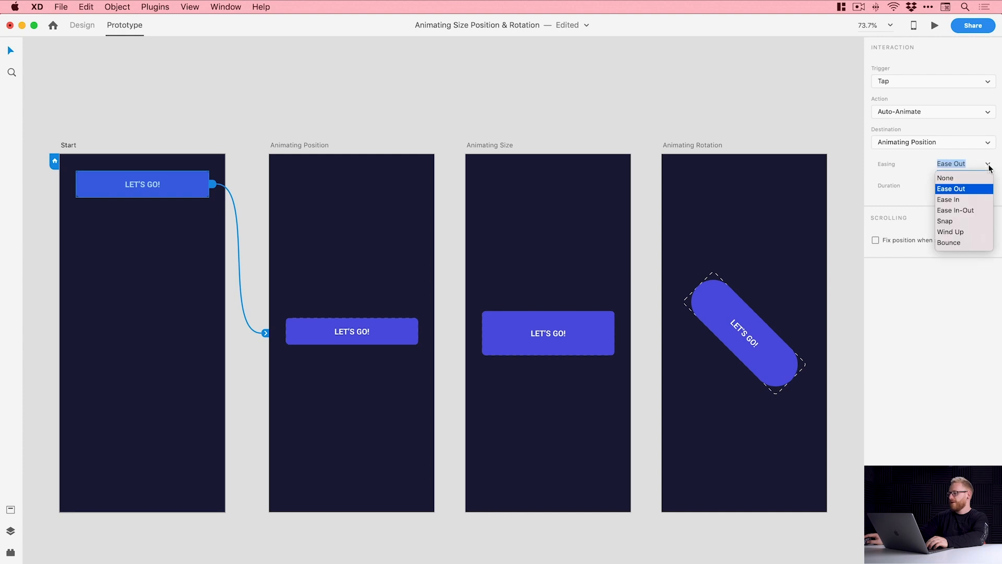
click(969, 211)
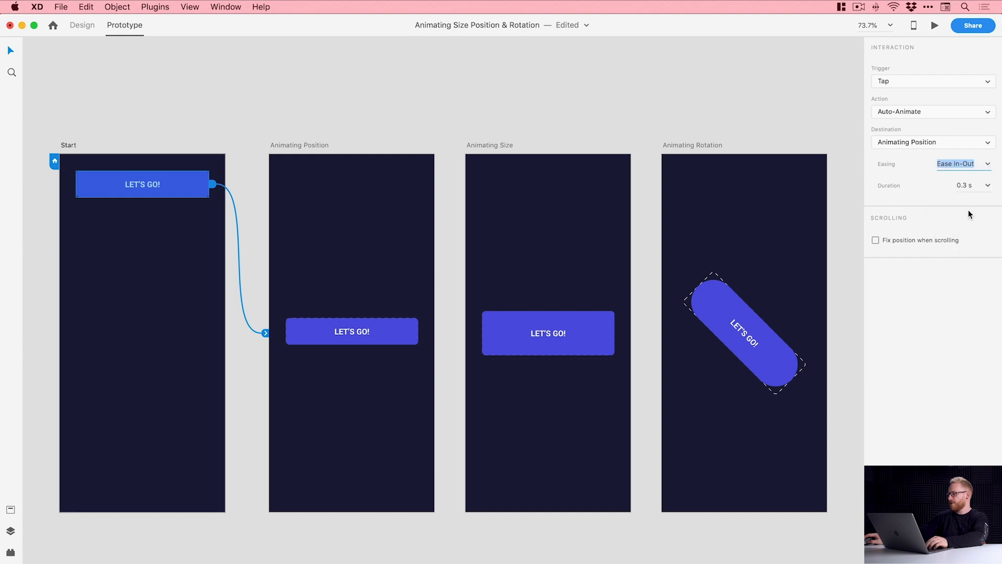
click(989, 185)
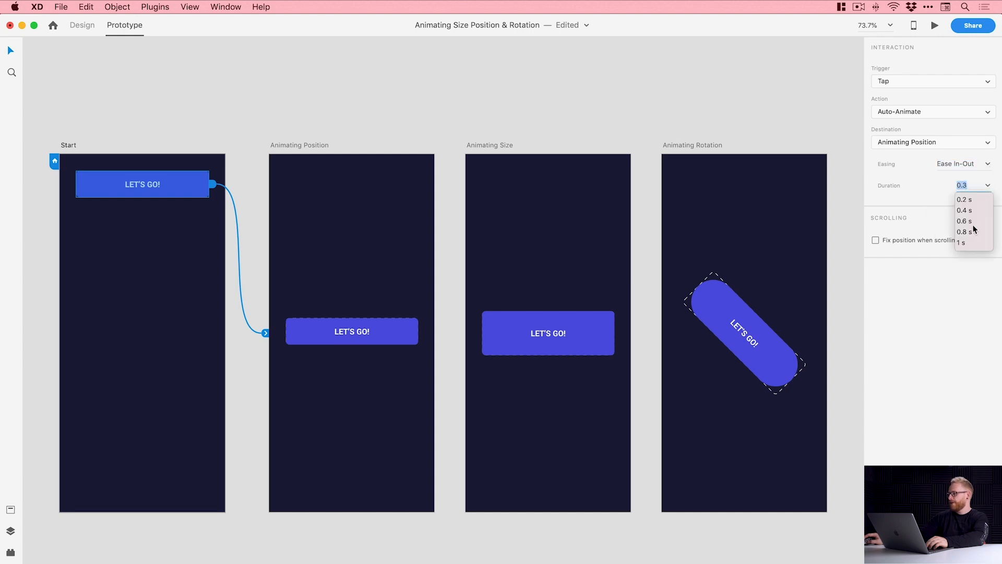
click(965, 232)
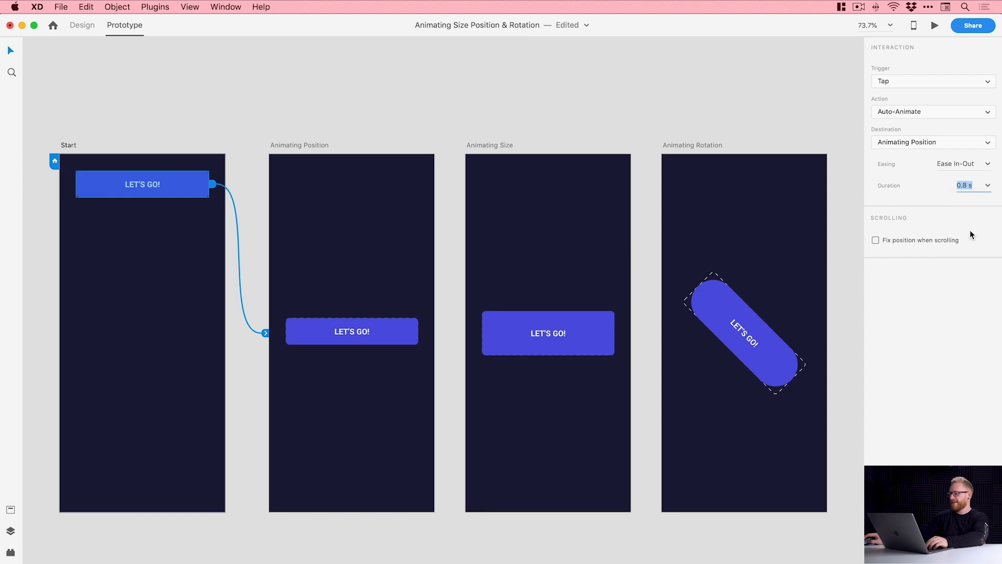
Step: Link the Animating Position button to the Animating Size artboard and set its easing to Snap
click(398, 333)
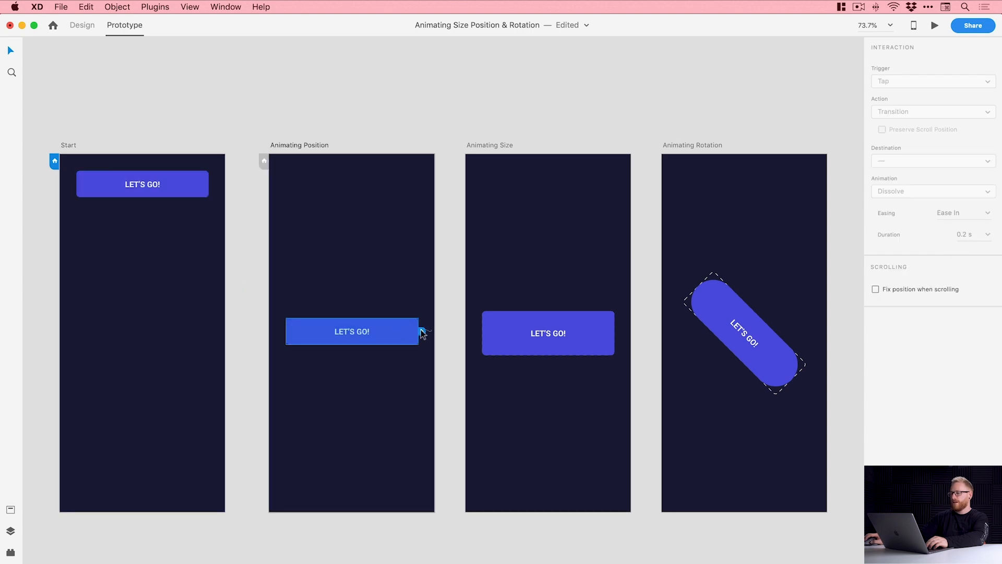
drag(422, 332, 525, 255)
click(988, 166)
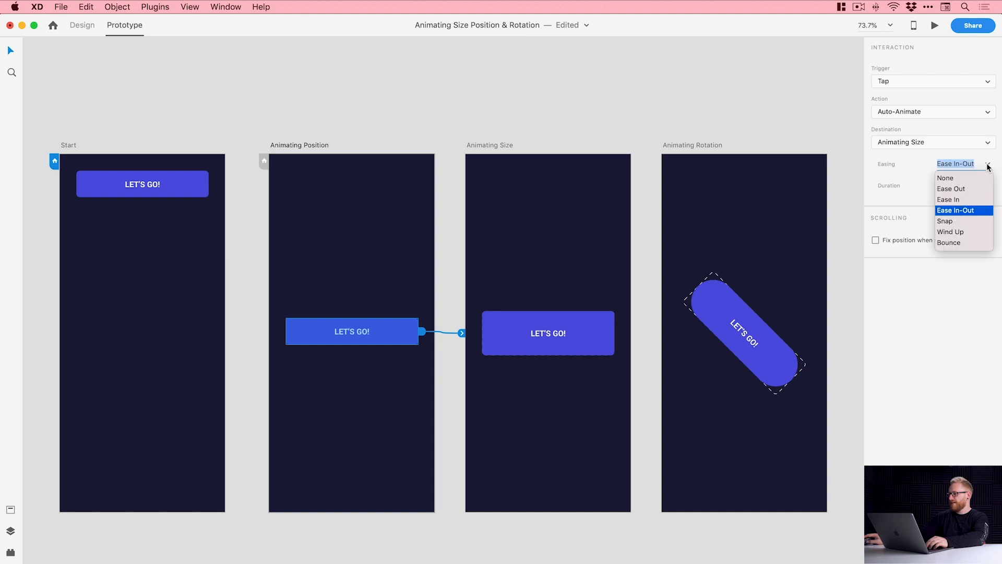
click(957, 223)
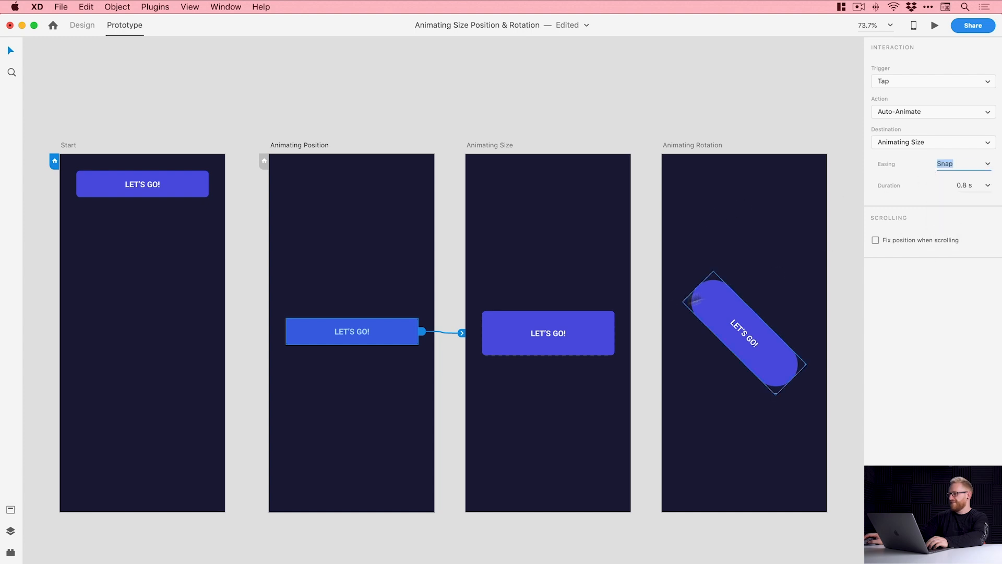
Step: Link the Animating Size button to the Animating Rotation artboard and set its easing to Wind Up
click(599, 328)
drag(617, 335, 745, 211)
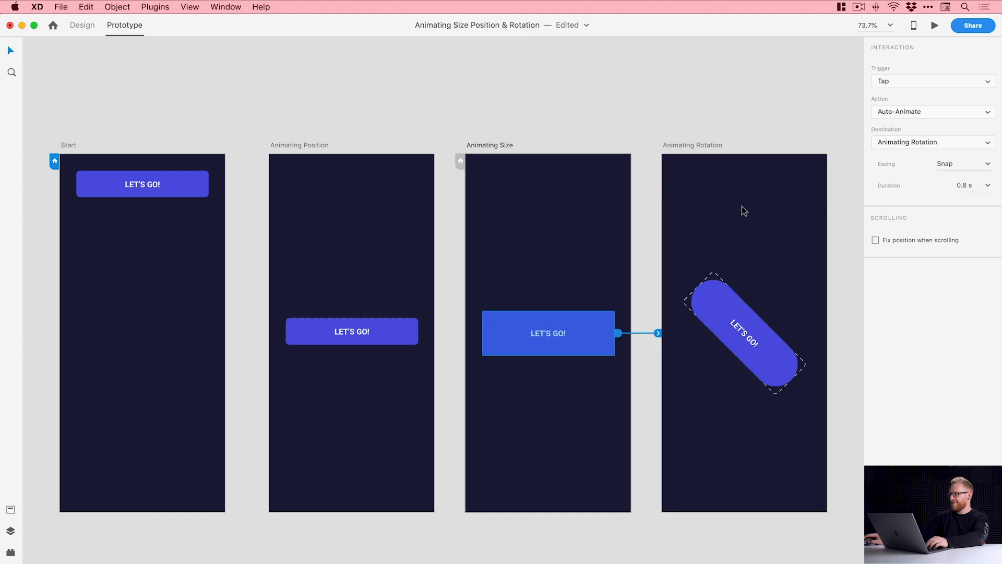
click(989, 165)
click(964, 232)
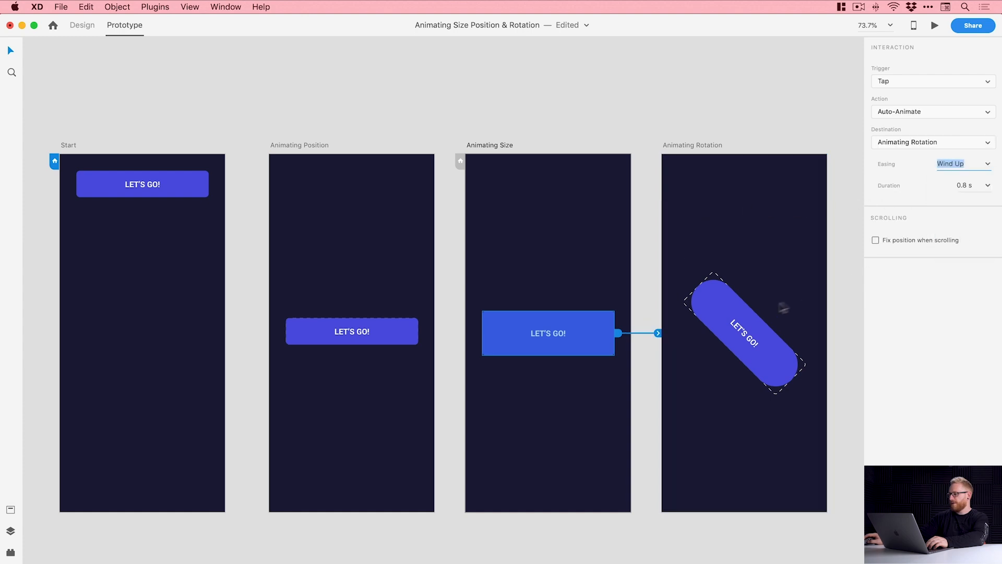
Step: Link the rotated button on Animating Rotation back to the Start artboard and set its easing to Bounce
click(716, 311)
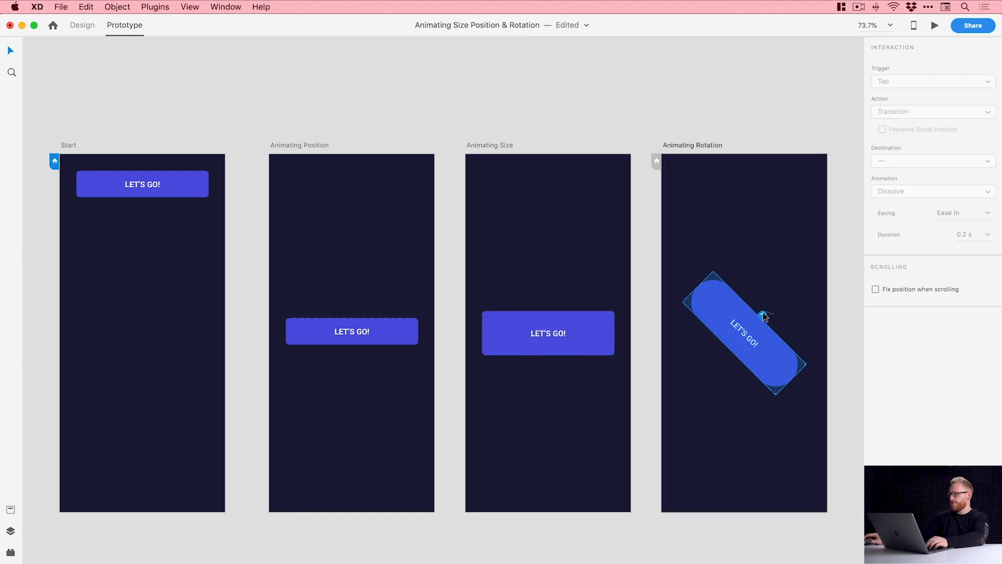
drag(763, 316, 191, 256)
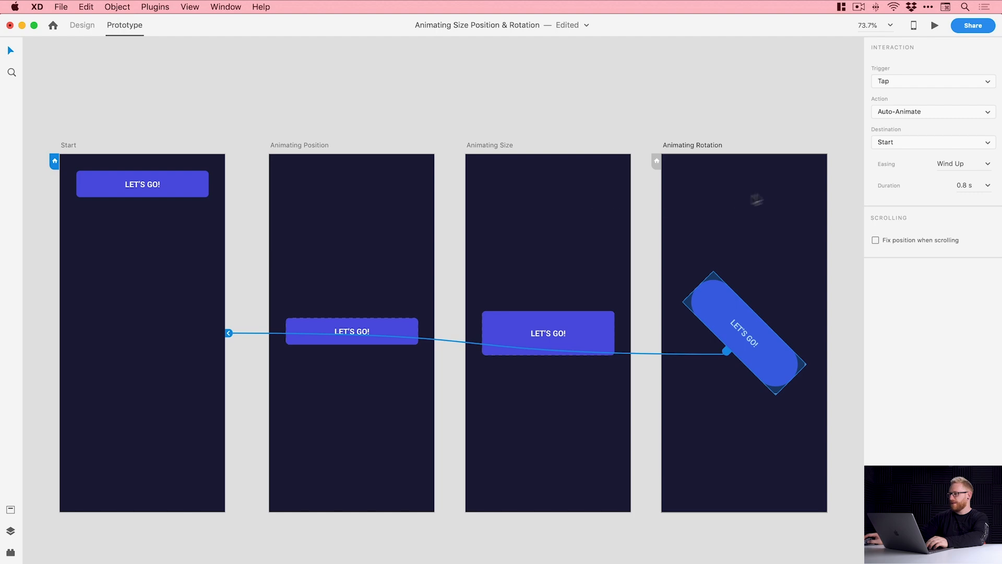
click(988, 165)
click(958, 243)
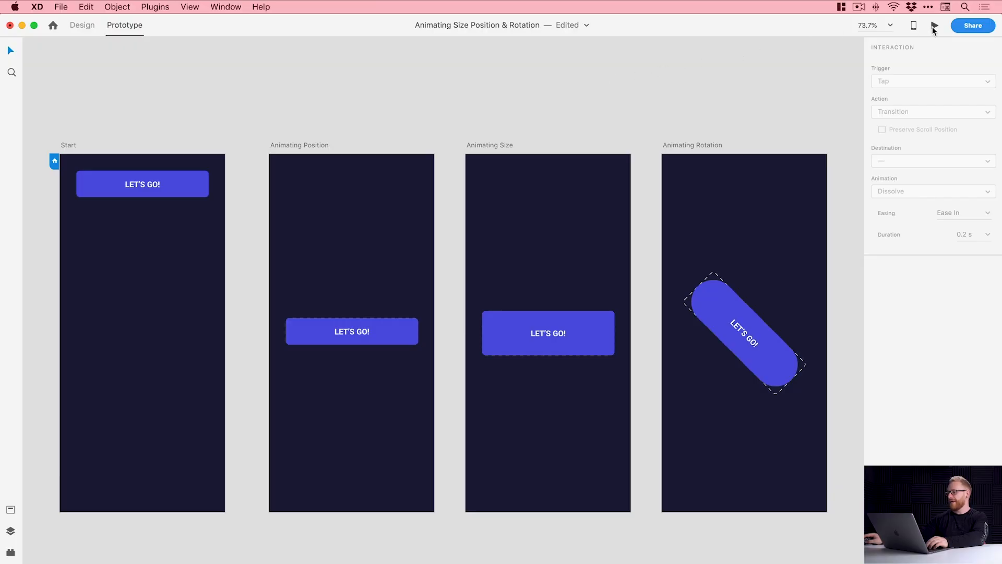
Step: Preview the prototype, playing the button through all four artboards back to Start, and close the preview
click(934, 26)
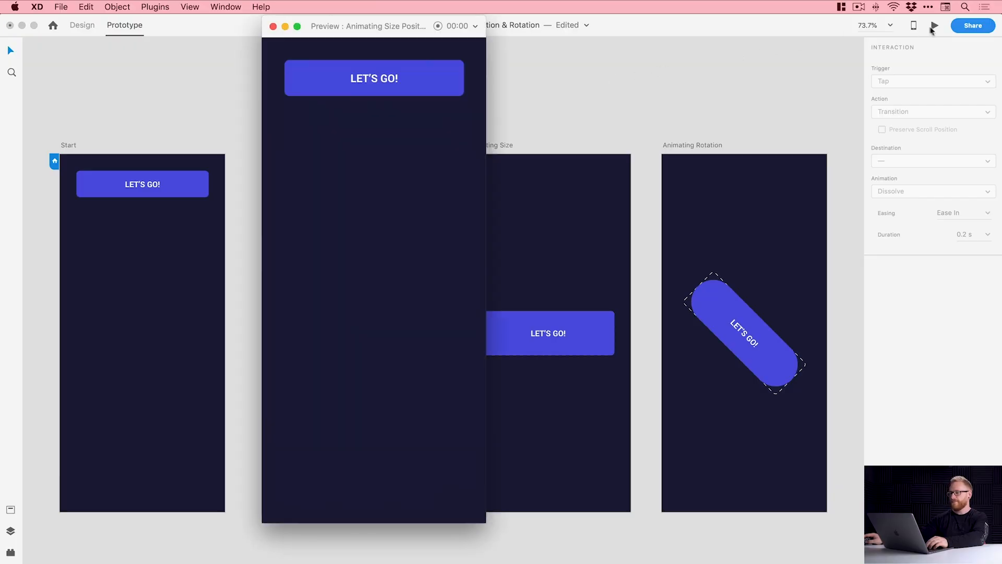
click(425, 80)
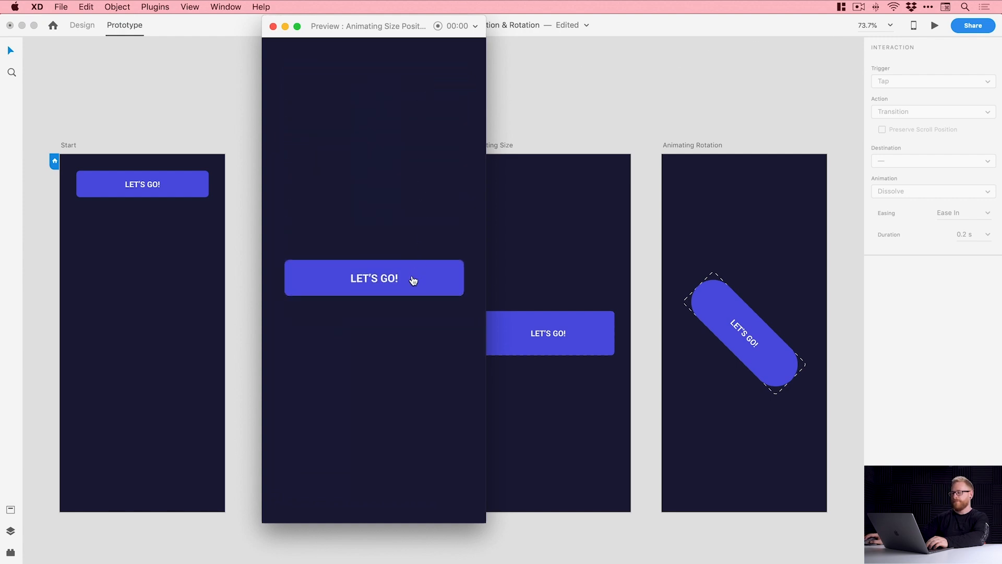
click(412, 280)
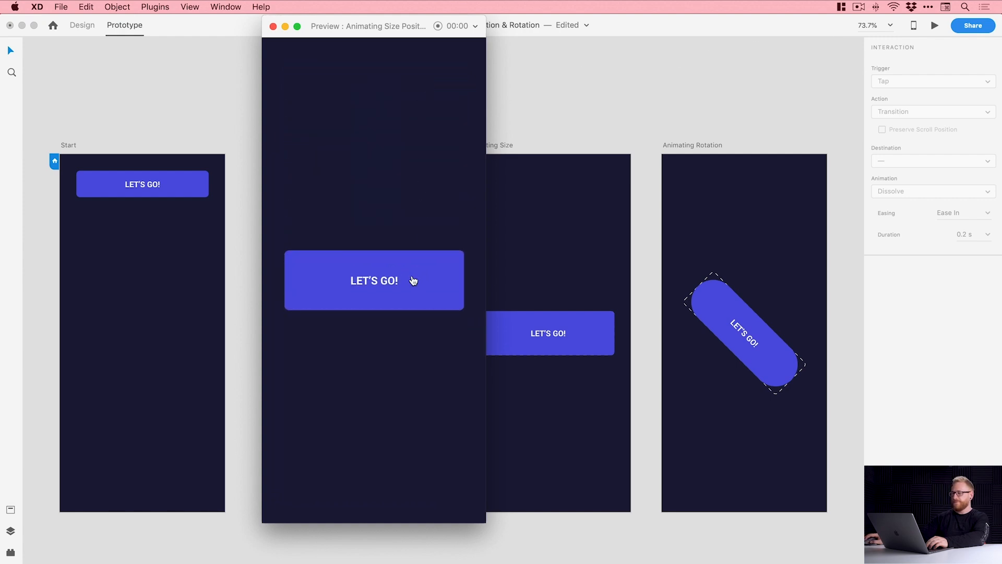
click(413, 280)
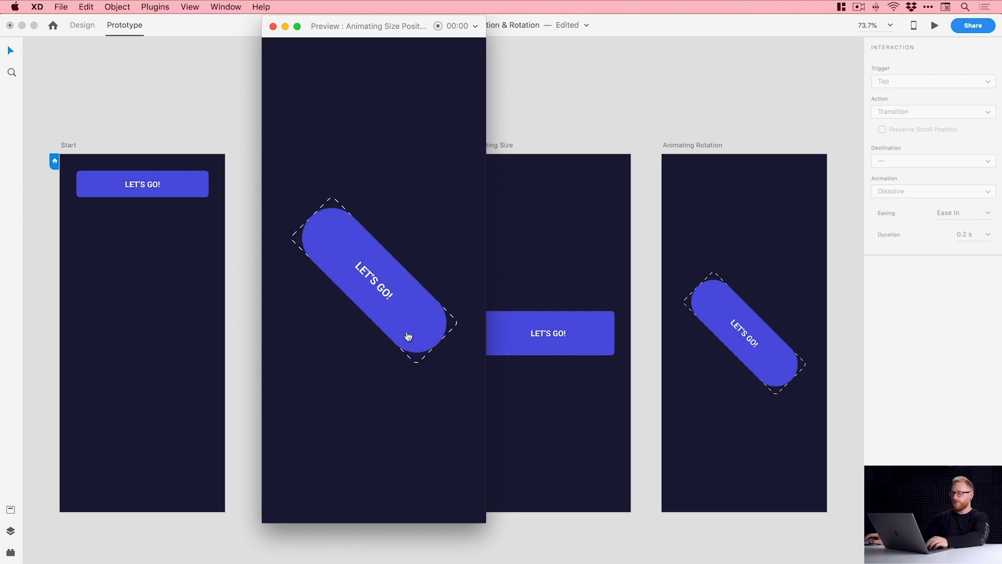
click(408, 315)
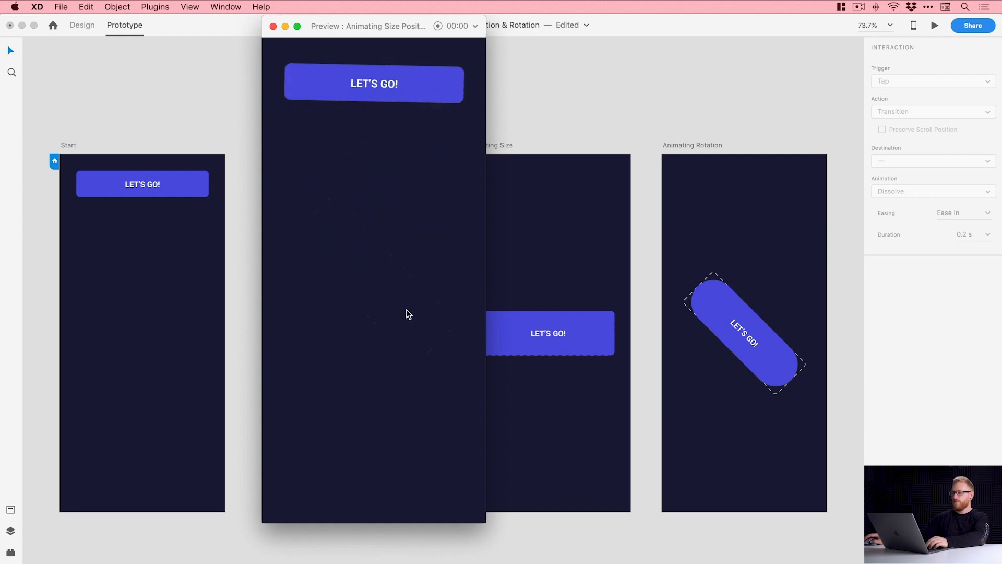
key(super+w)
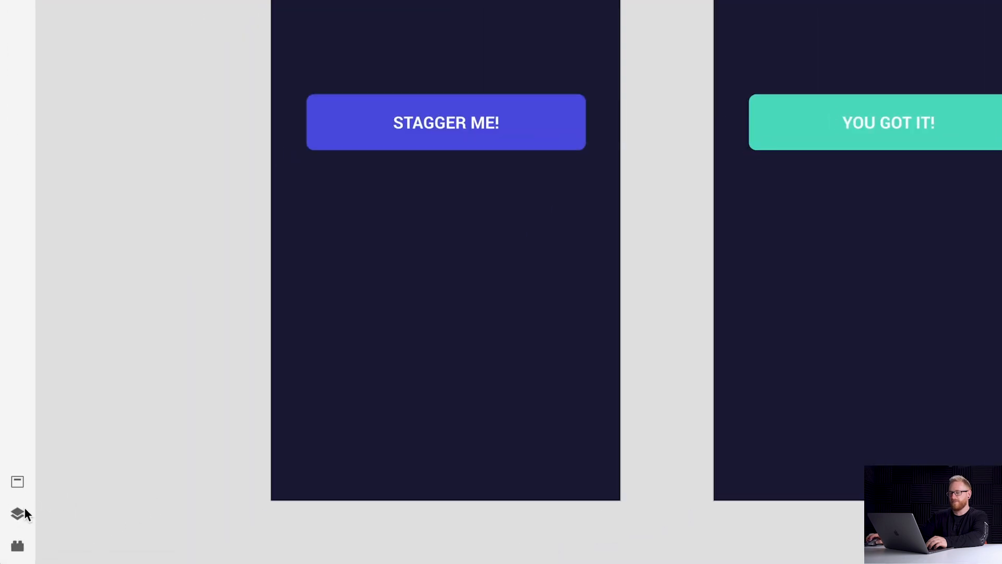
Step: In the Staggering Animation document, group the STAGGER ME! text with its rectangle and name the group Button 1
click(15, 538)
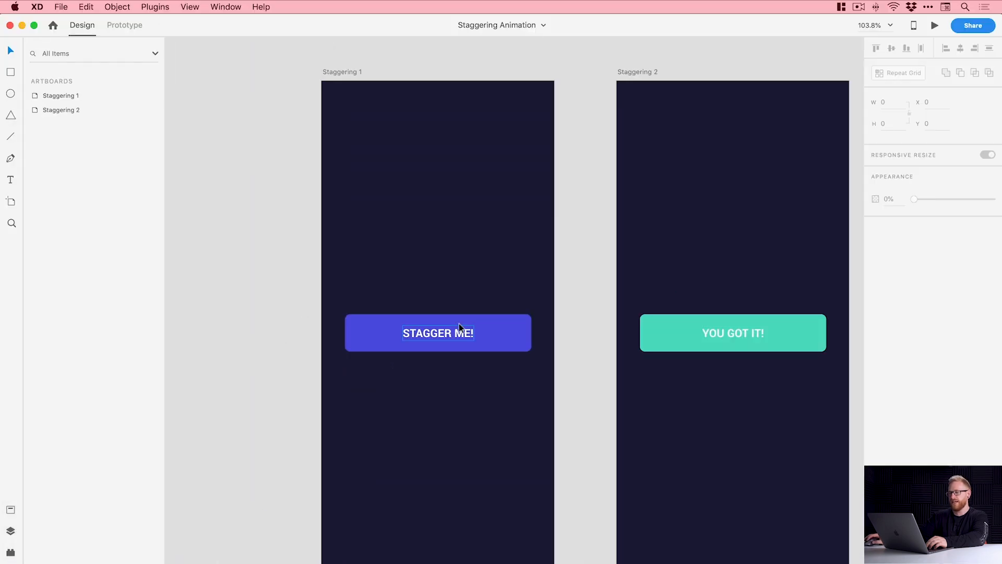
click(459, 327)
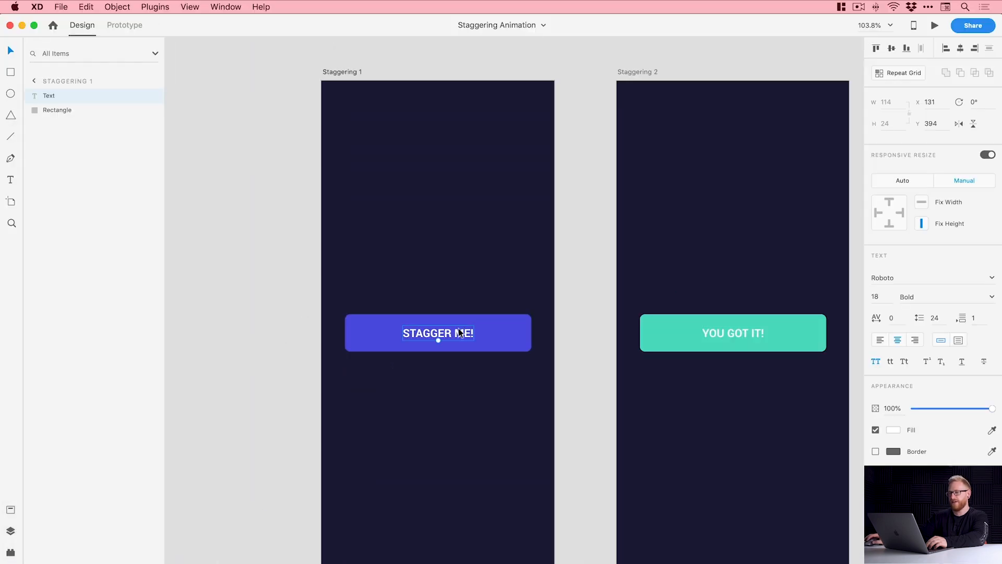
scroll(459, 333, right, 3)
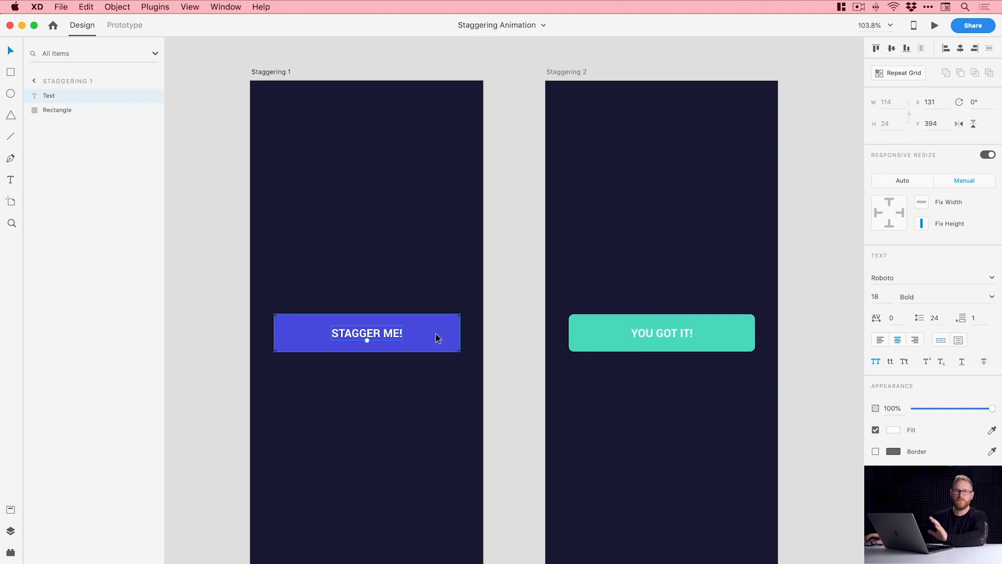
shift+click(437, 337)
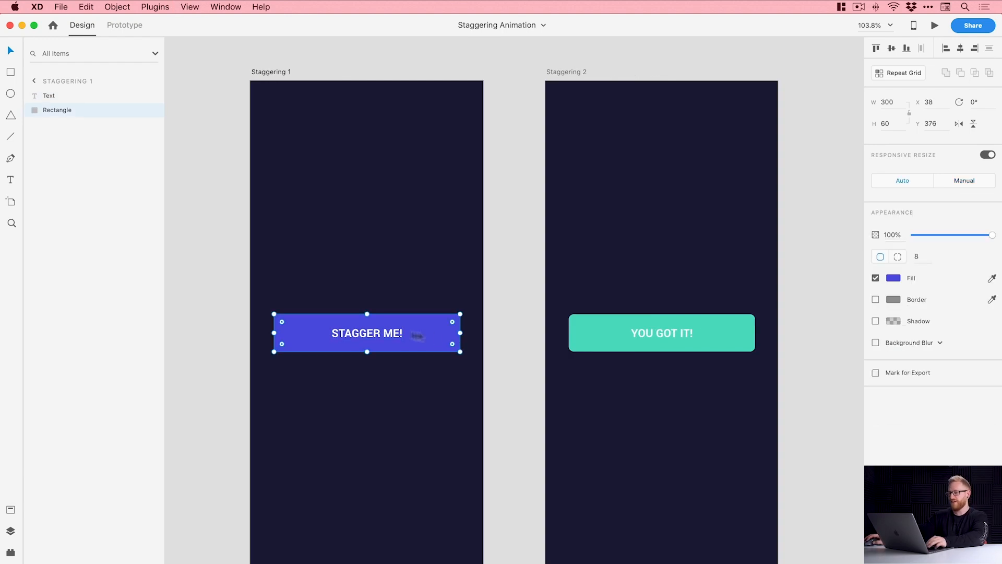
right_click(389, 333)
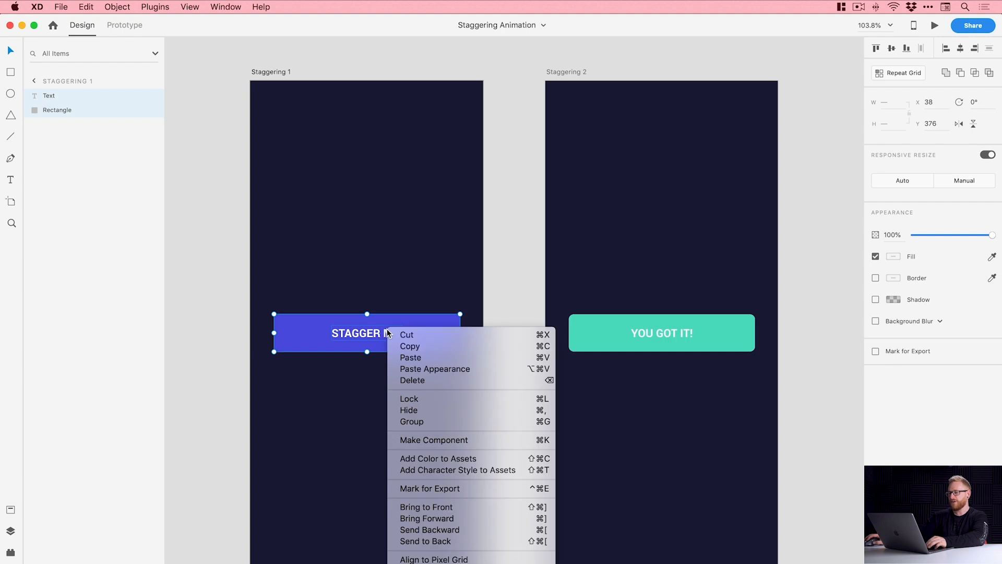
click(422, 420)
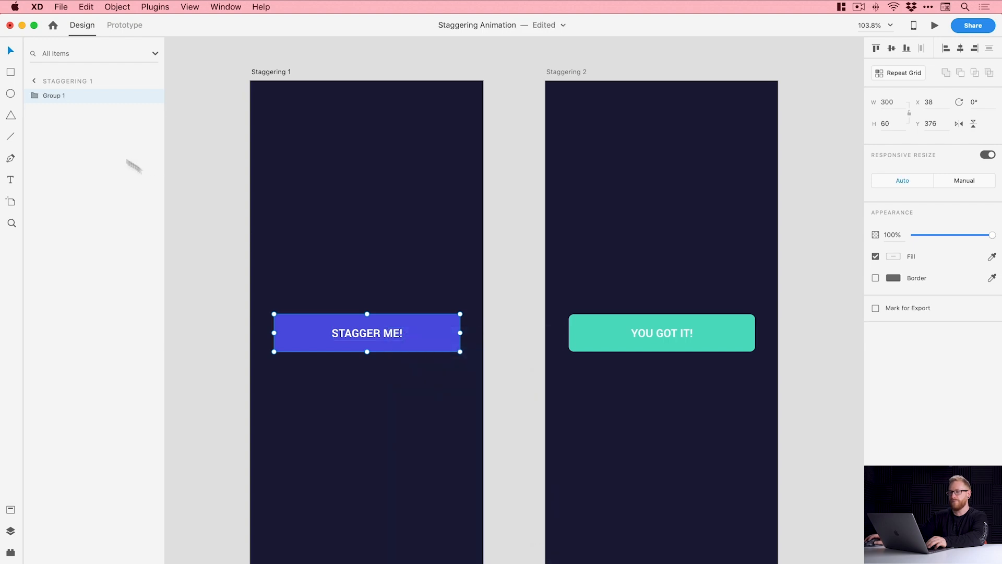
double_click(52, 95)
text(Button 1)
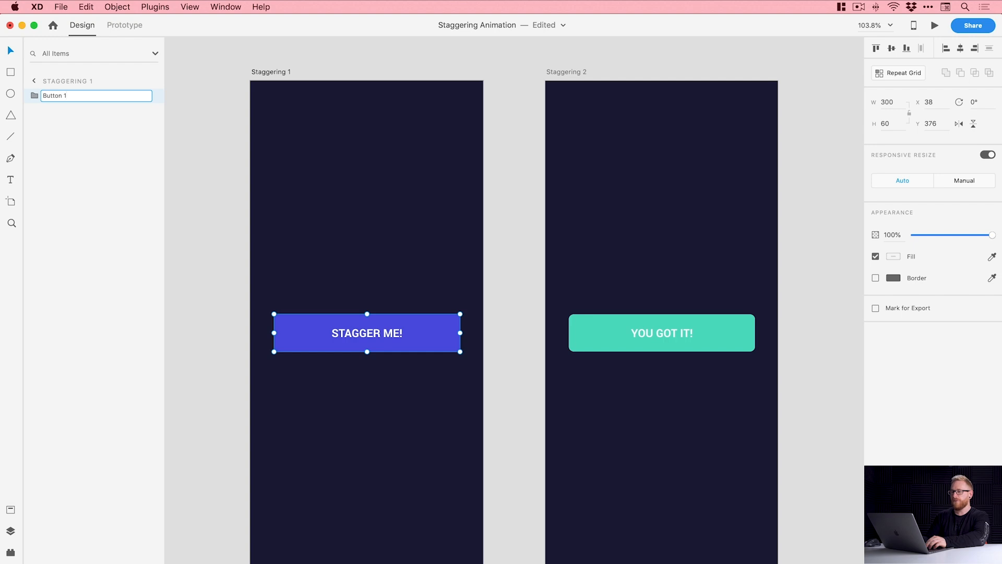
key(Return)
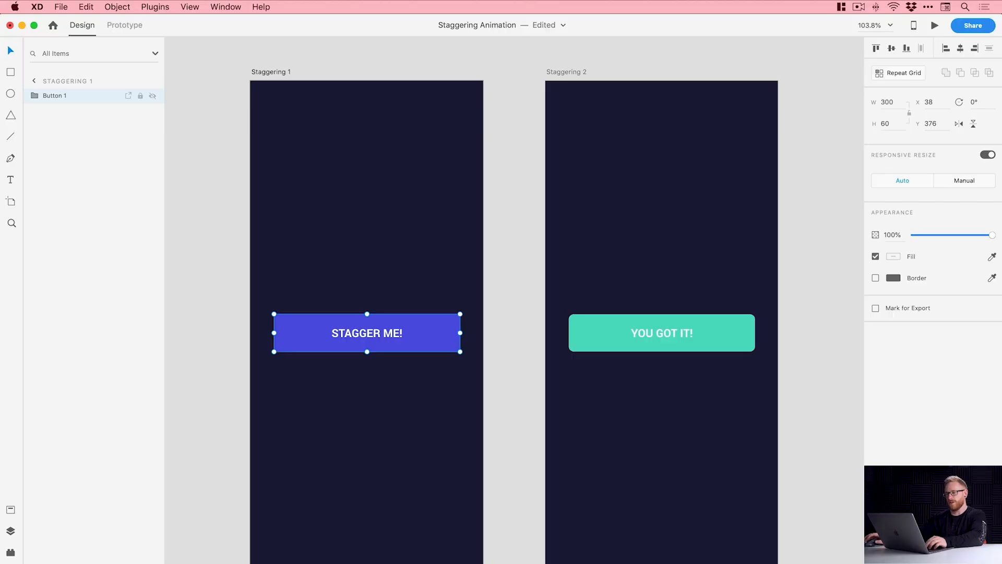
Step: Group the YOU GOT IT! text with its rectangle on Staggering 2 and name the group Button 2
click(684, 333)
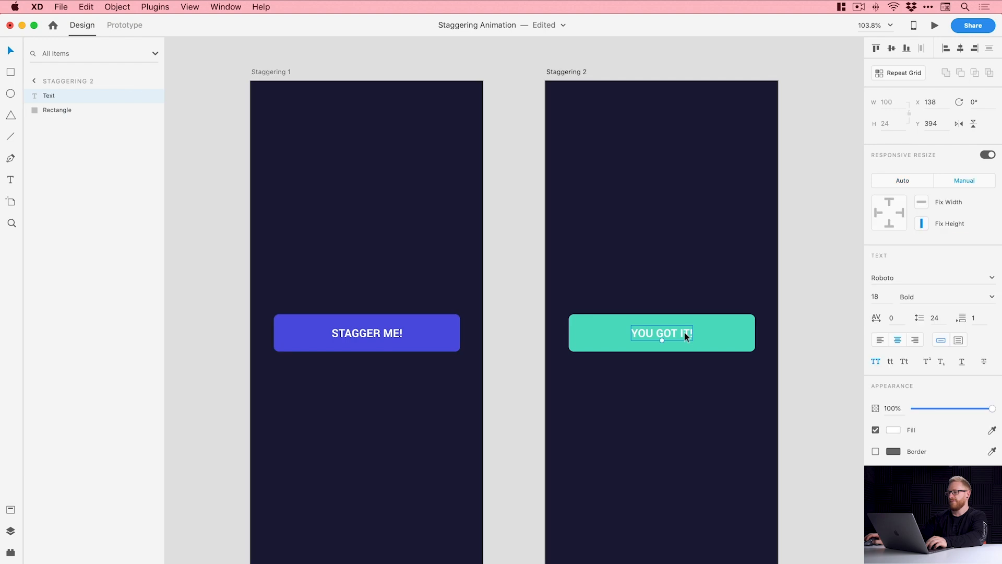
shift+click(707, 334)
right_click(708, 336)
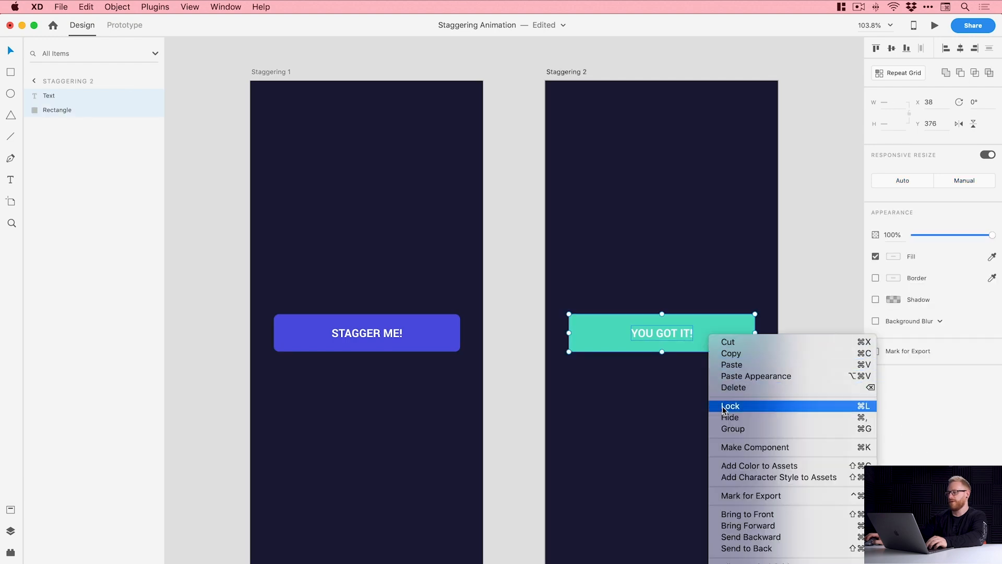
click(723, 428)
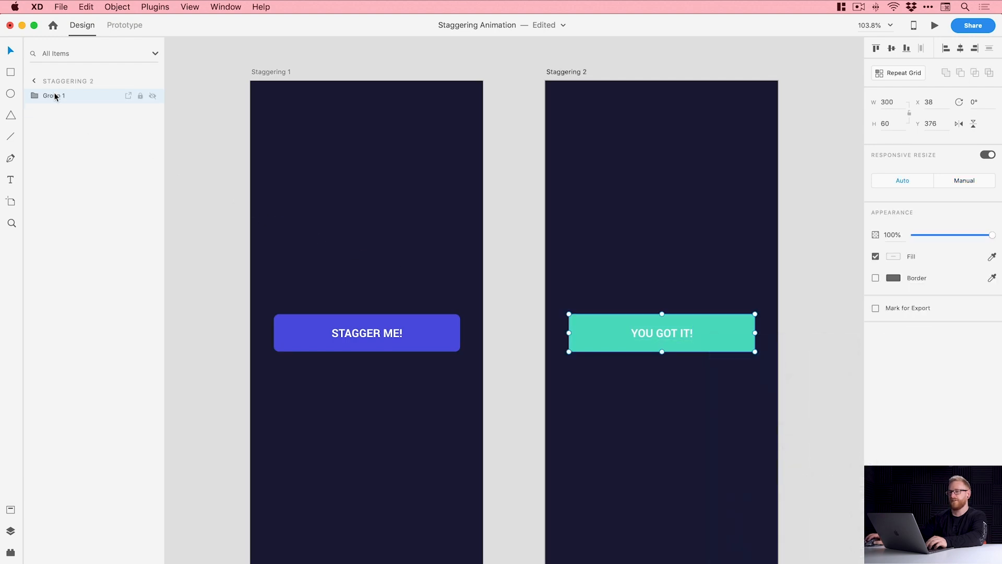
double_click(55, 97)
text(Button 2)
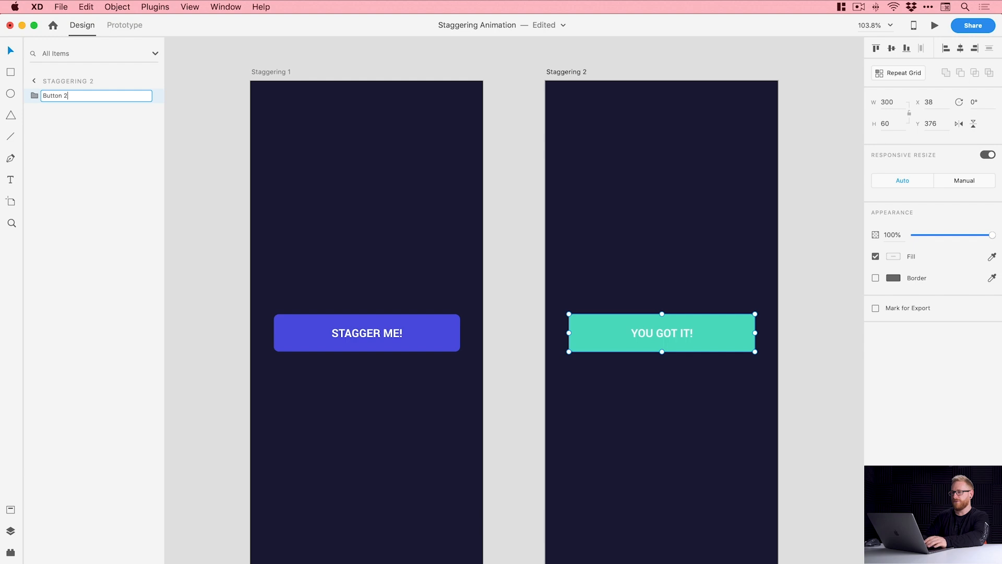
key(Return)
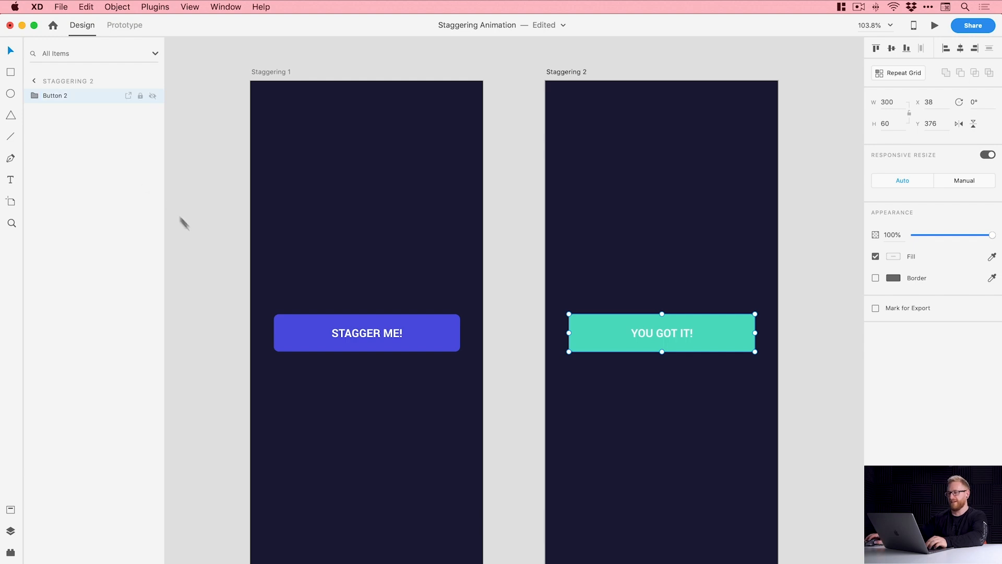
Step: Link the STAGGER ME! button to the Staggering 2 artboard on tap, using Auto-Animate with Ease In-Out easing and a 0.6 s duration
click(377, 326)
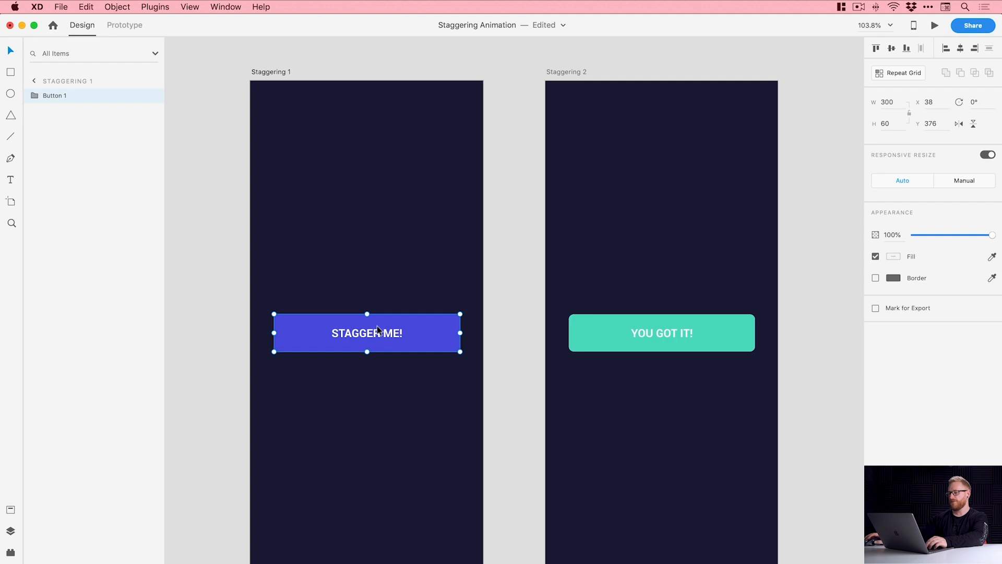
click(123, 24)
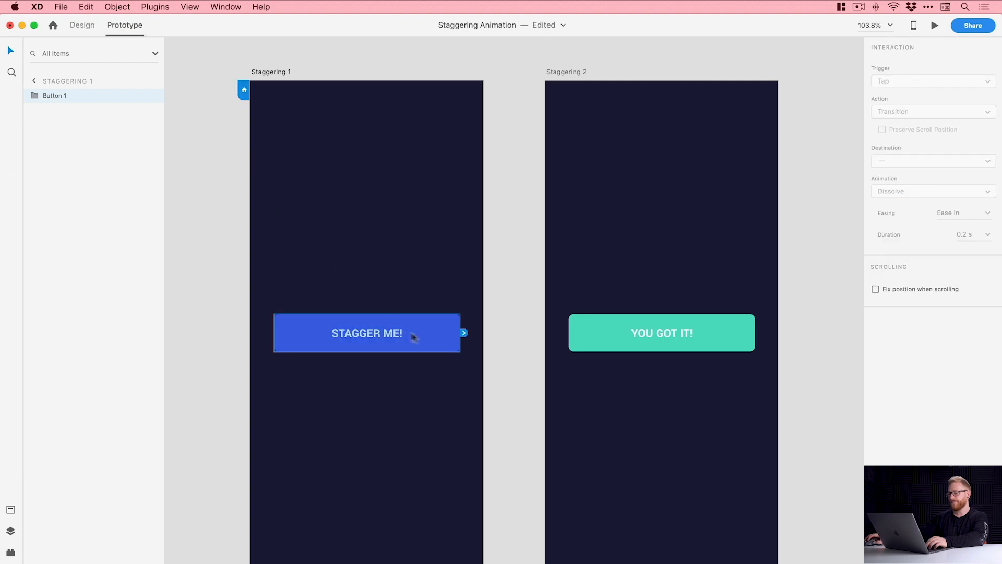
drag(464, 332, 584, 265)
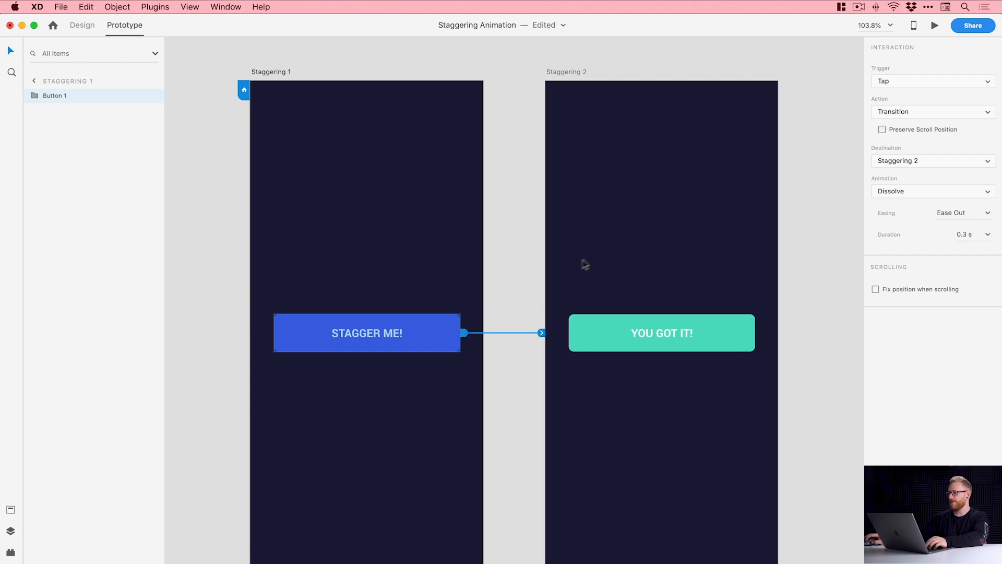
click(893, 117)
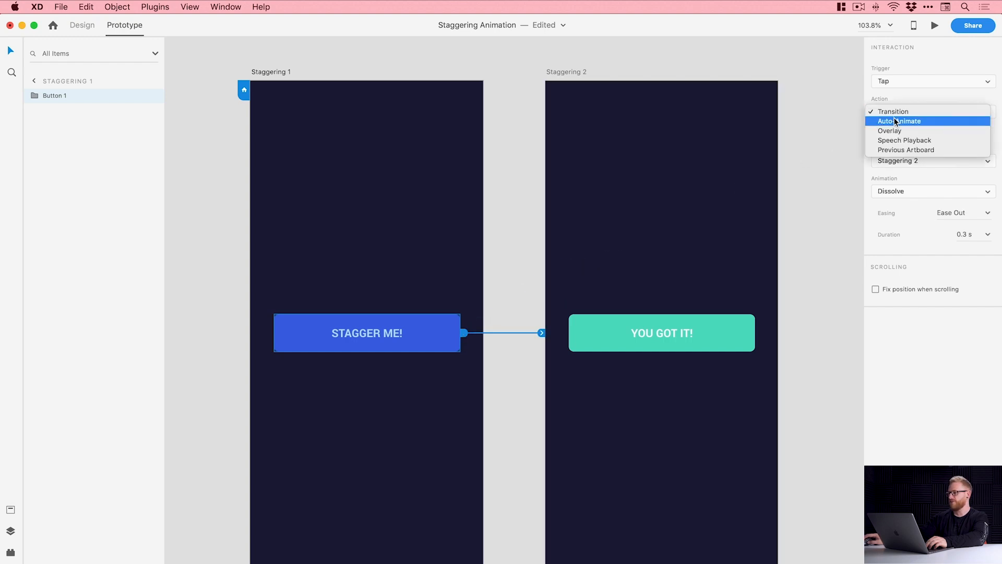
click(895, 122)
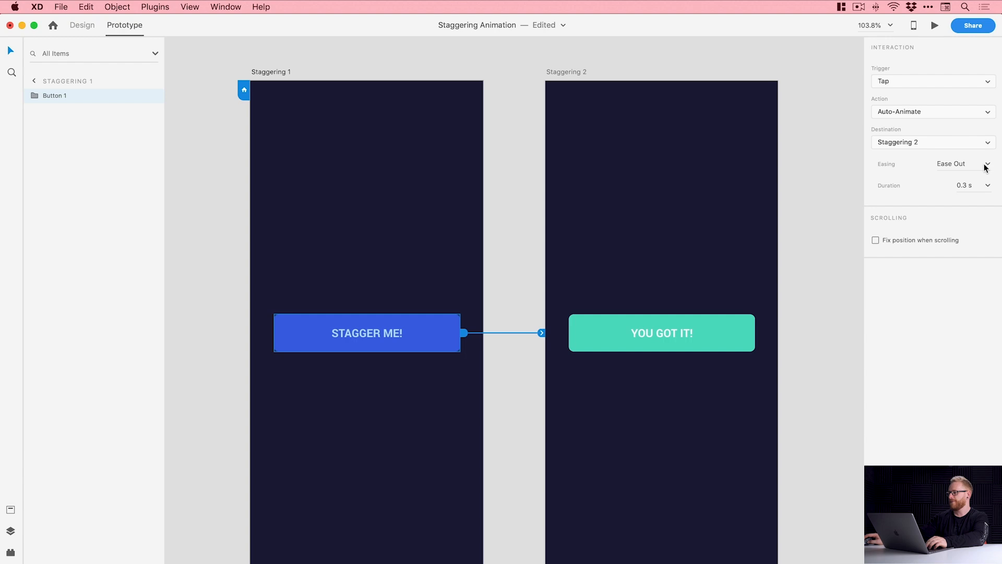
click(986, 166)
click(958, 211)
click(987, 187)
click(966, 221)
Step: Link the YOU GOT IT! button on Staggering 2 back to the Staggering 1 artboard
click(732, 334)
drag(759, 334, 395, 237)
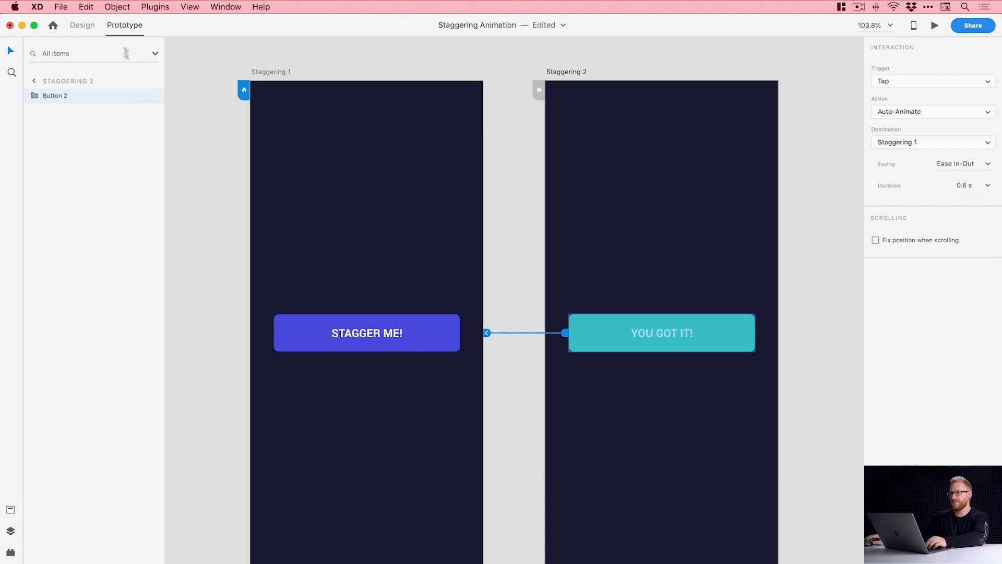
Step: In Design mode, copy the STAGGER ME! button group from Staggering 1 and paste it onto the Staggering 2 artboard
click(83, 25)
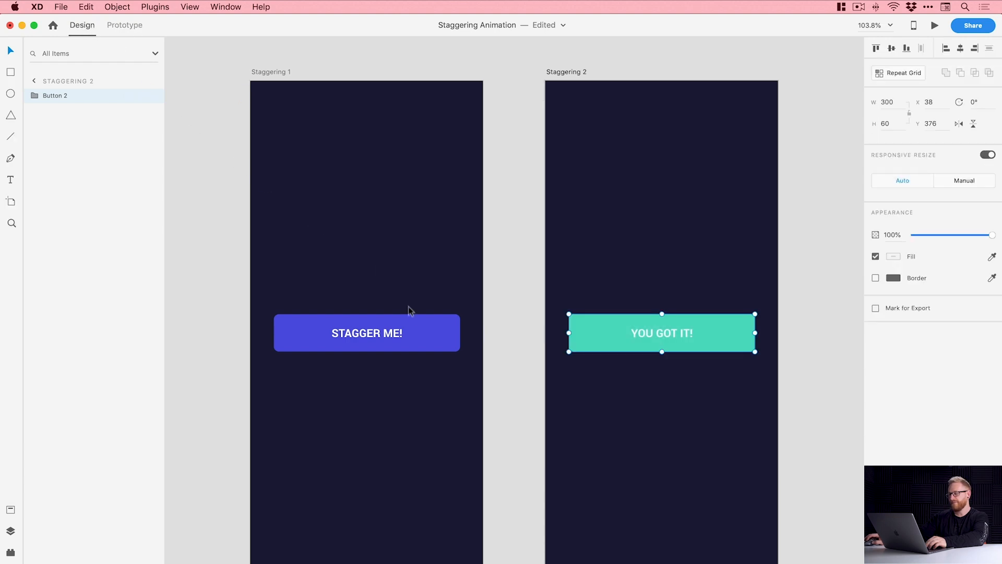
click(424, 330)
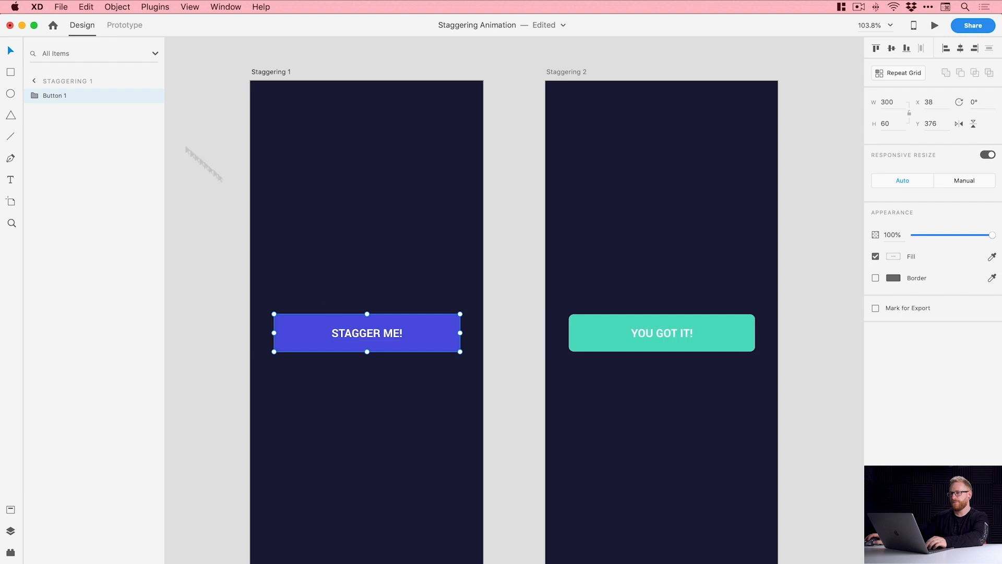
click(86, 7)
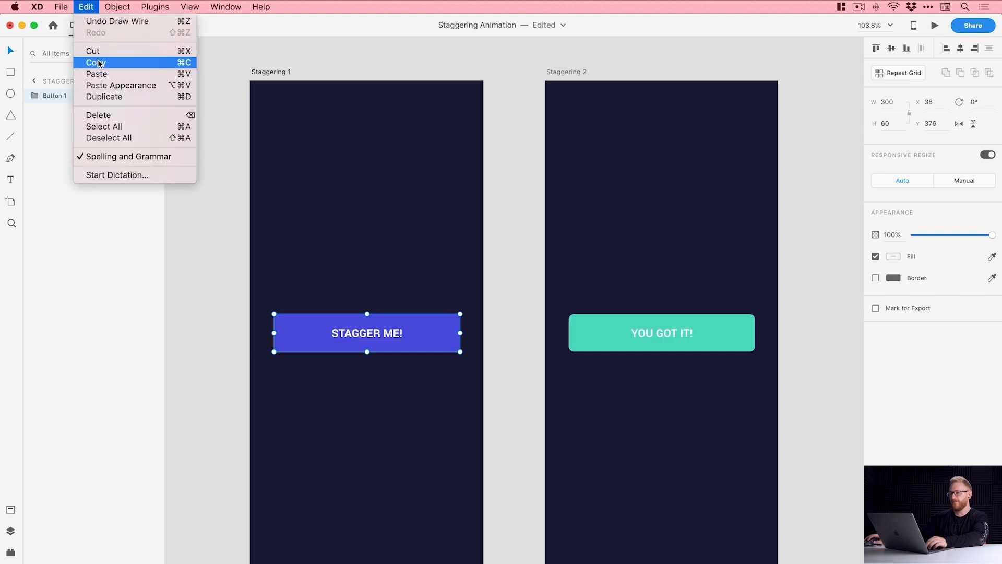
click(99, 63)
right_click(367, 331)
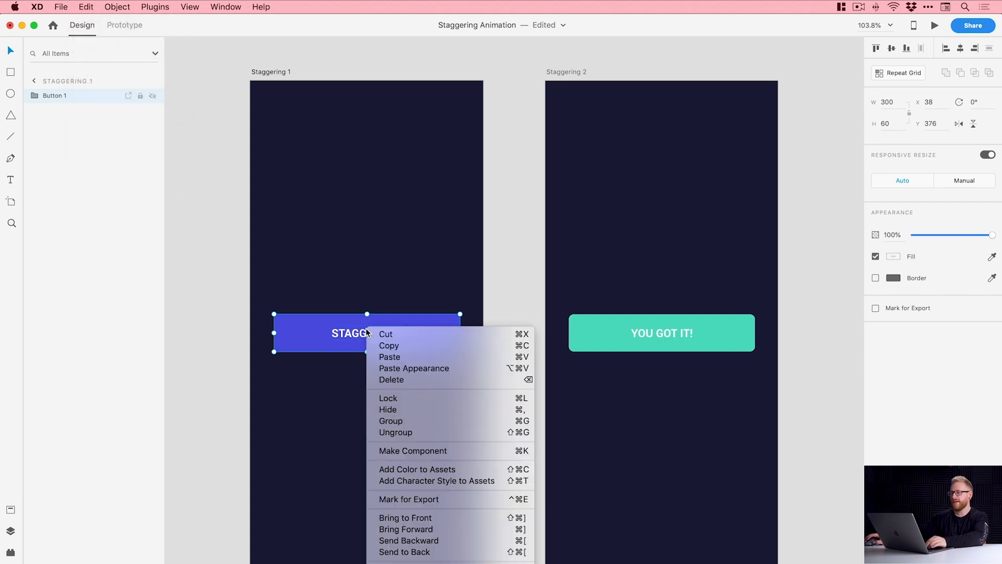
key(Escape)
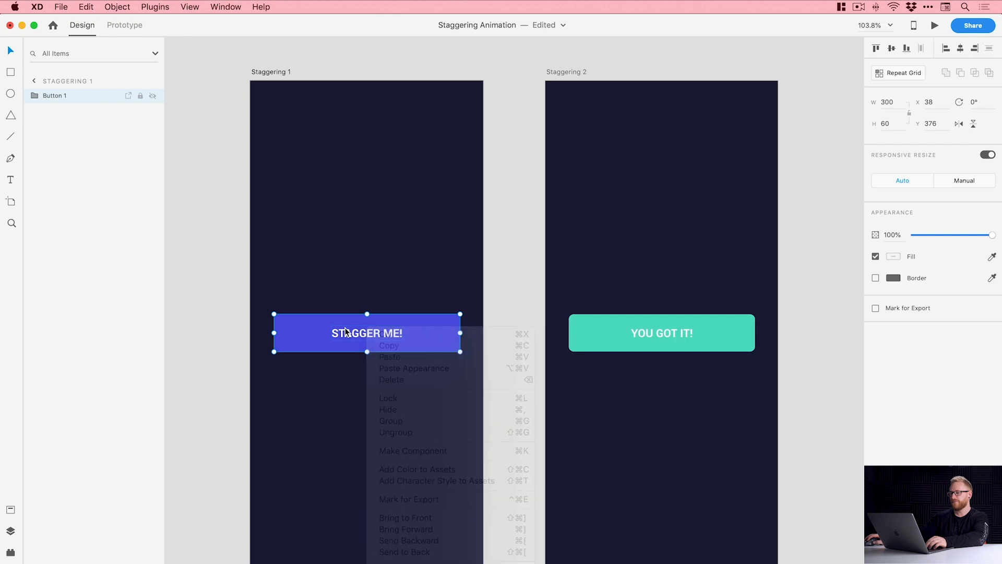
click(664, 428)
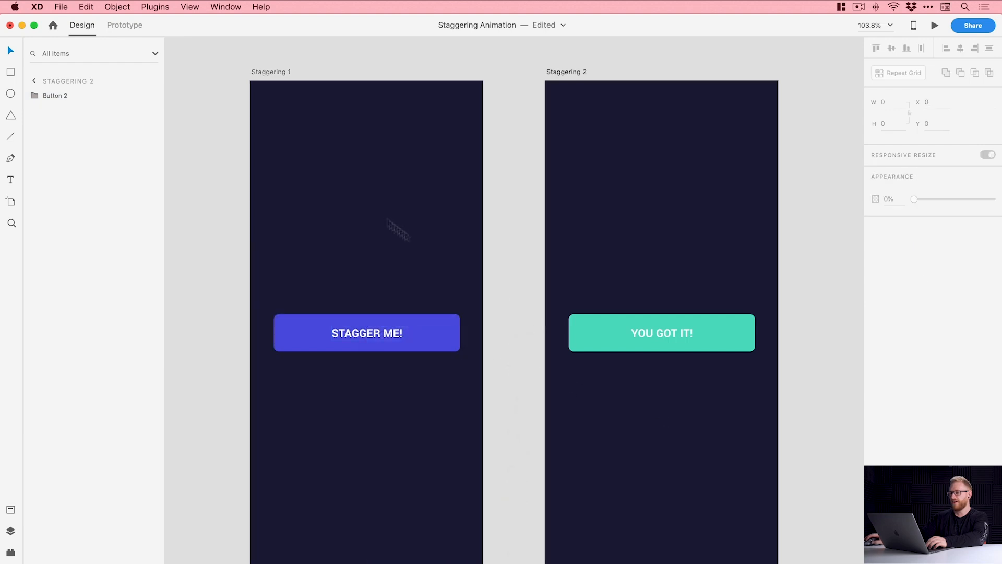
click(87, 7)
click(105, 73)
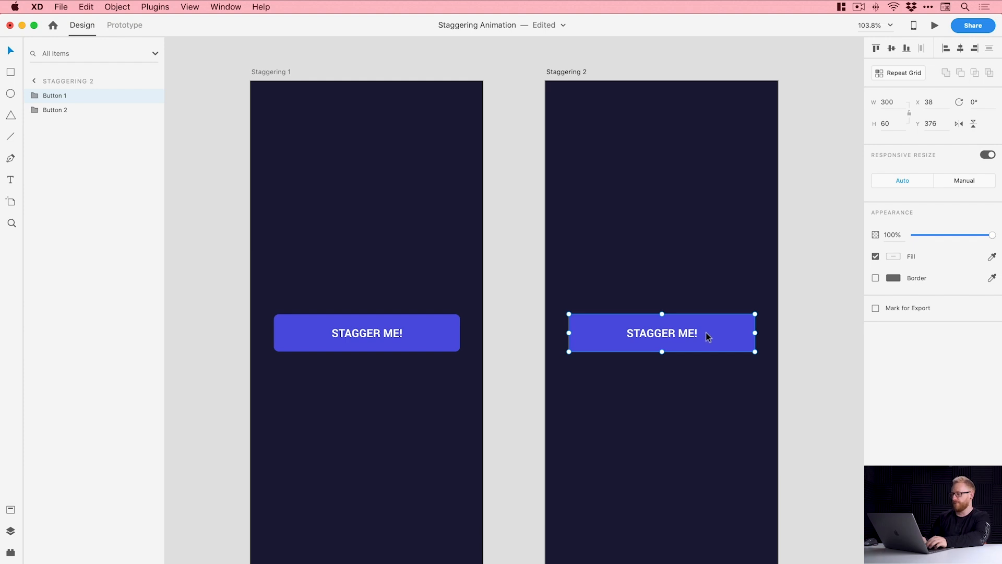
Step: Nudge the pasted STAGGER ME! button on Staggering 2 down in steps of 10 until its Y position is 526
key(shift+Down)
key(shift+Down)
key(shift+Down)
key(shift+Down)
key(shift+Down)
key(shift+Down)
key(shift+Down)
key(shift+Down)
key(shift+Down)
key(shift+Down)
key(shift+Down)
key(shift+Down)
key(shift+Down)
key(shift+Down)
key(shift+Down)
key(shift+Down)
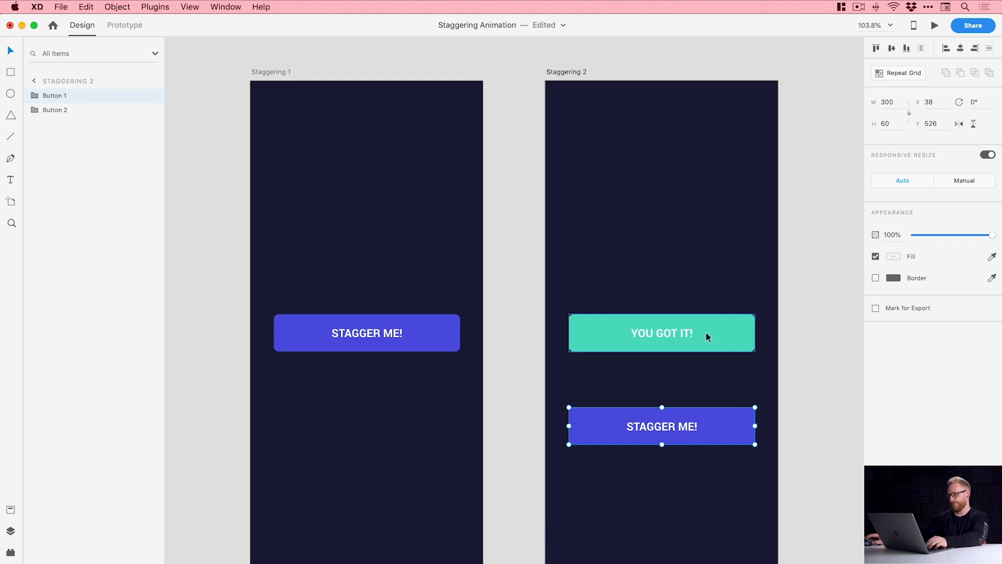
Step: Copy the YOU GOT IT! button group from Staggering 2 and paste it onto the Staggering 1 artboard
click(663, 331)
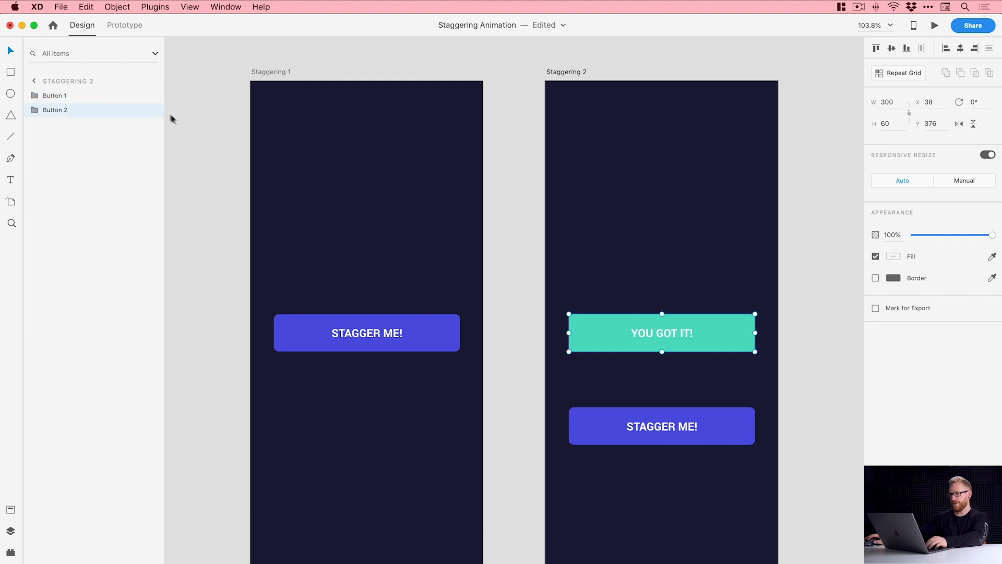
click(84, 7)
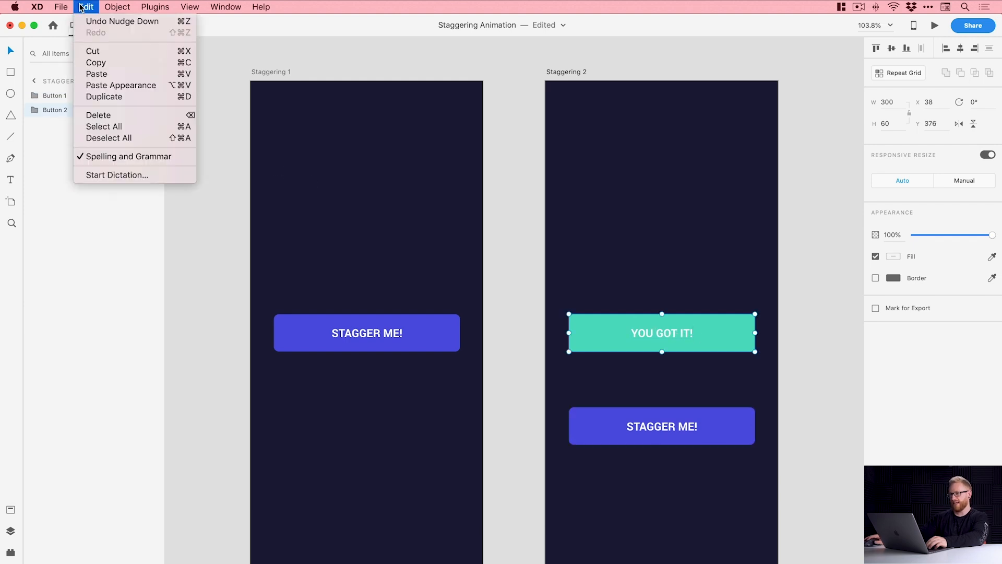
click(96, 63)
click(380, 336)
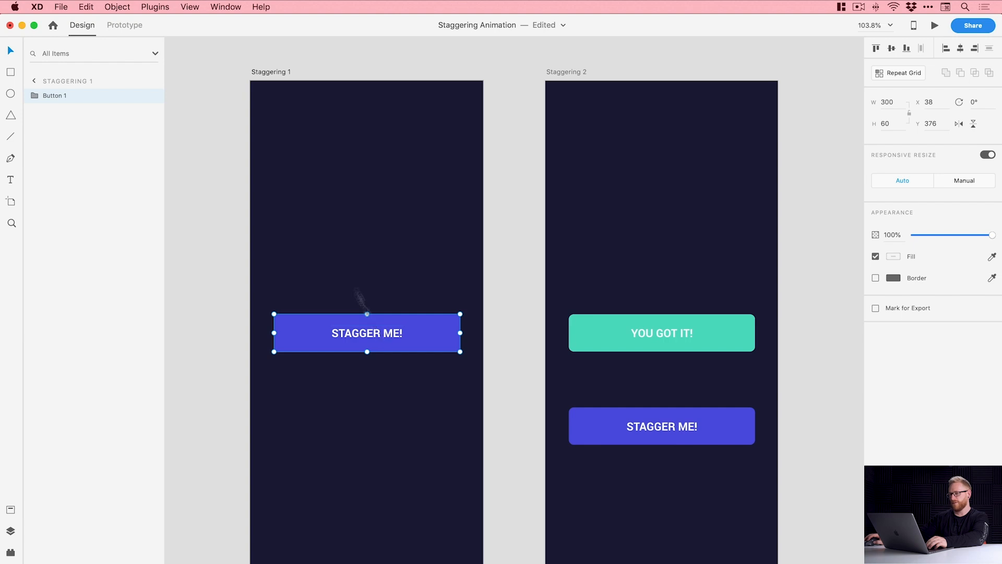
click(95, 6)
click(103, 72)
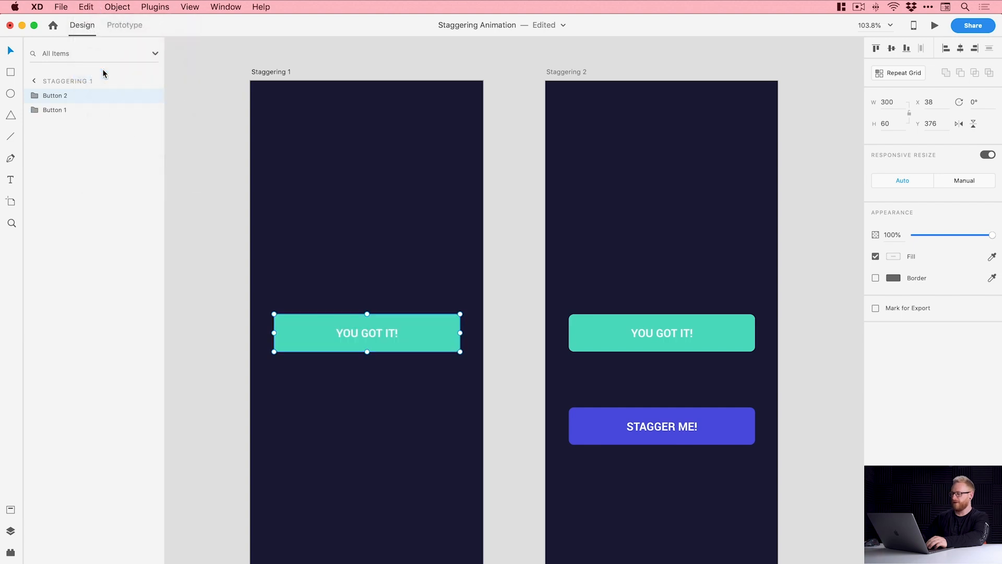
Step: Nudge the pasted YOU GOT IT! button on Staggering 1 up in steps of 10 until its Y position is 226
key(shift+Up)
key(shift+Up)
key(shift+Up)
key(shift+Up)
key(shift+Up)
key(shift+Up)
key(shift+Up)
key(shift+Up)
key(shift+Up)
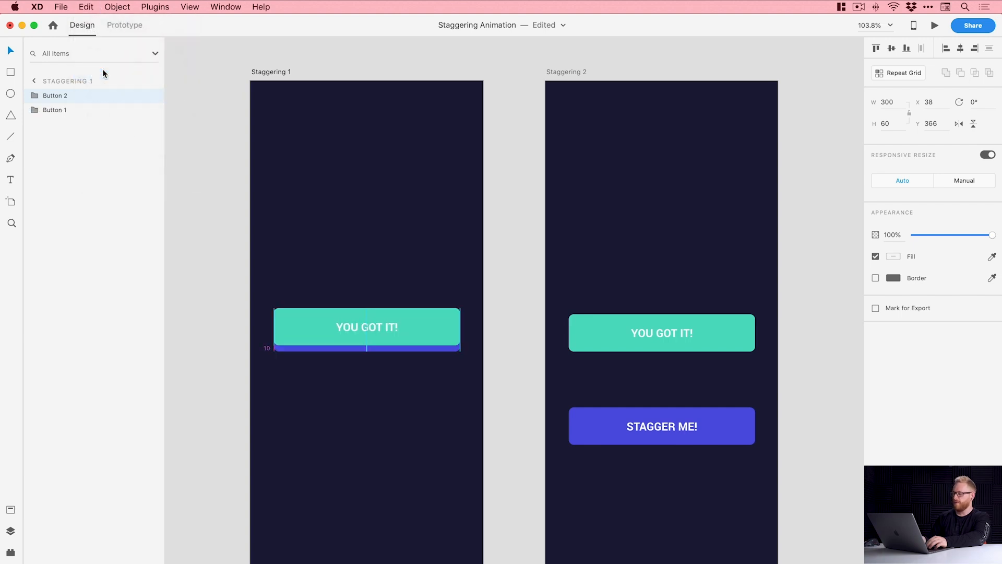
key(shift+Up)
key(shift+Up)
key(shift+Up)
key(shift+Up)
key(shift+Up)
key(shift+Up)
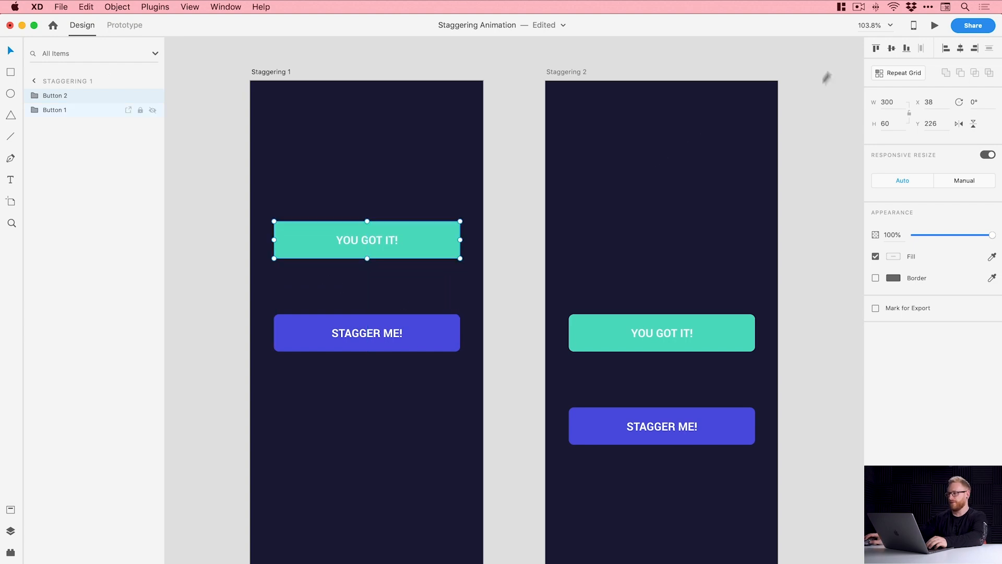
Step: Preview the prototype, play the two-button animation forward and back, and close the preview
click(935, 26)
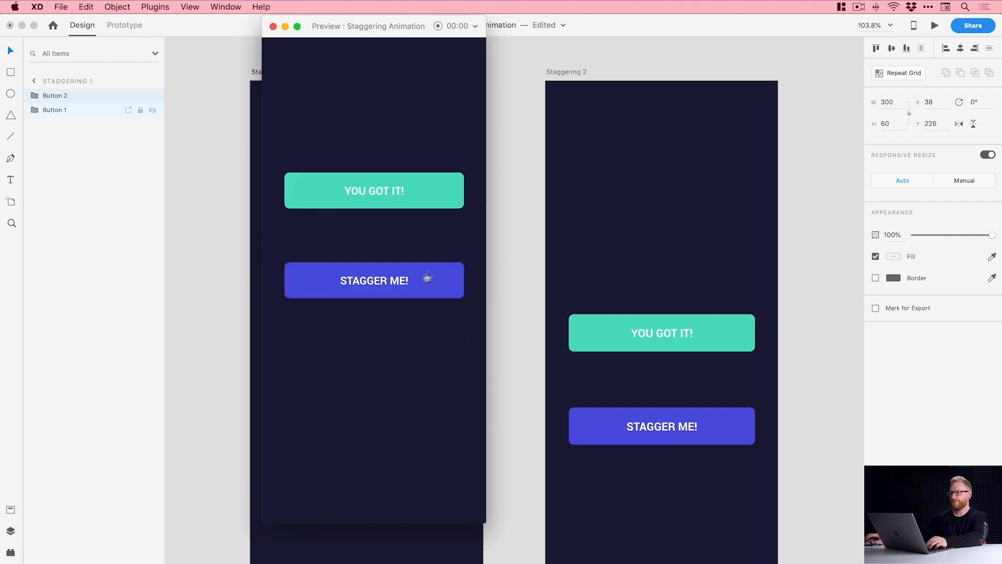
click(387, 284)
click(386, 283)
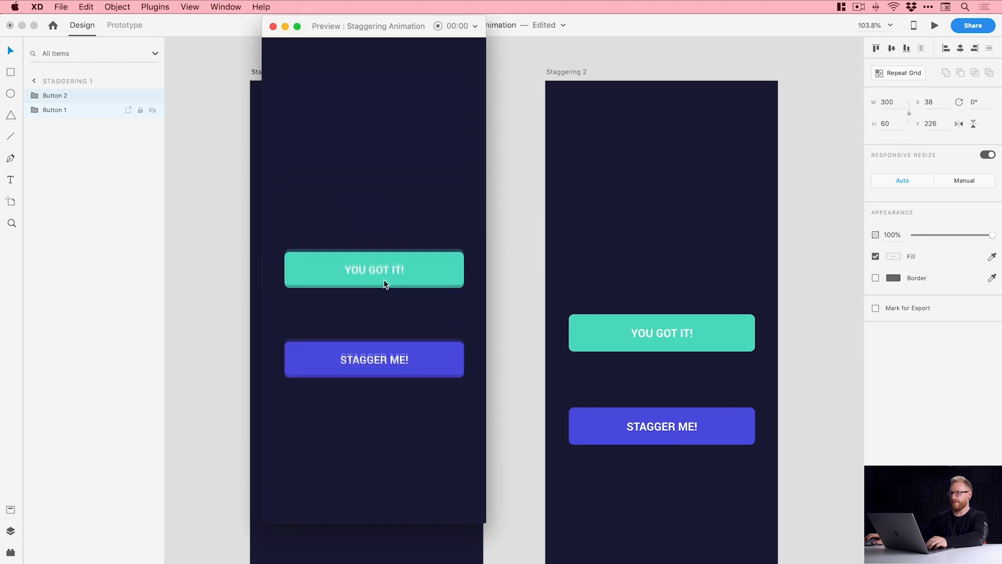
click(384, 283)
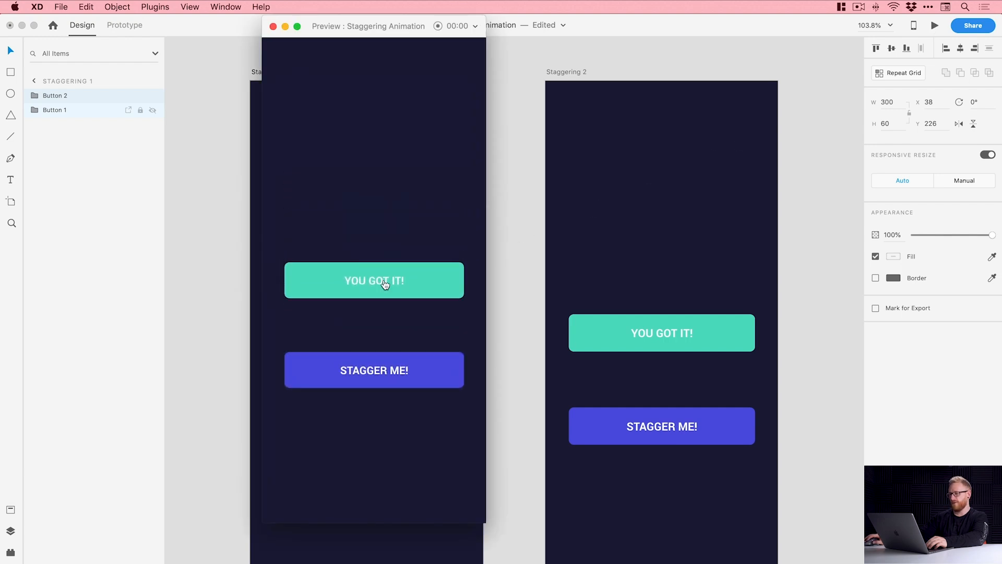
click(385, 282)
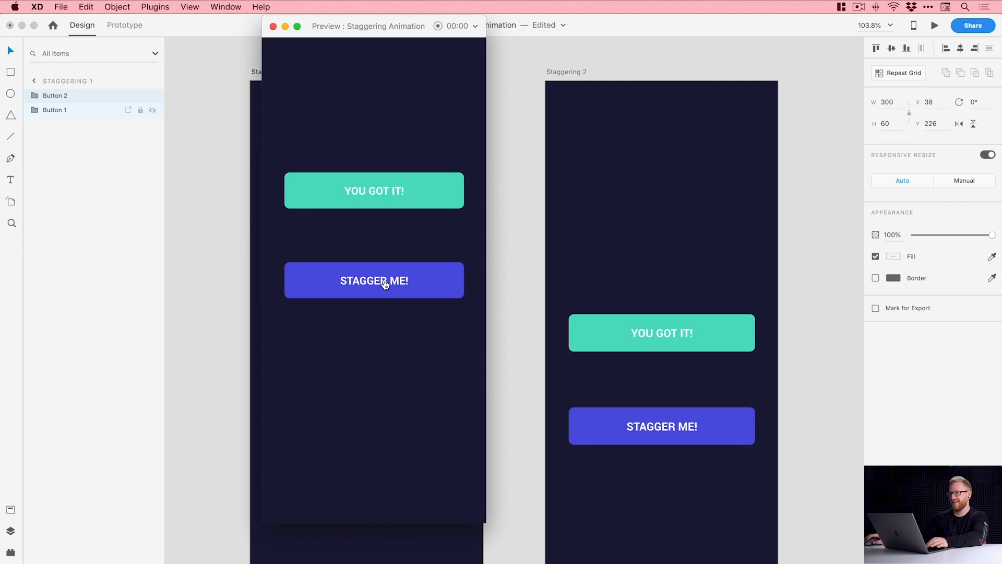
key(super+w)
Step: Set the opacity of the YOU GOT IT! button on Staggering 1 and the STAGGER ME! button on Staggering 2 to 0%
click(493, 228)
click(426, 241)
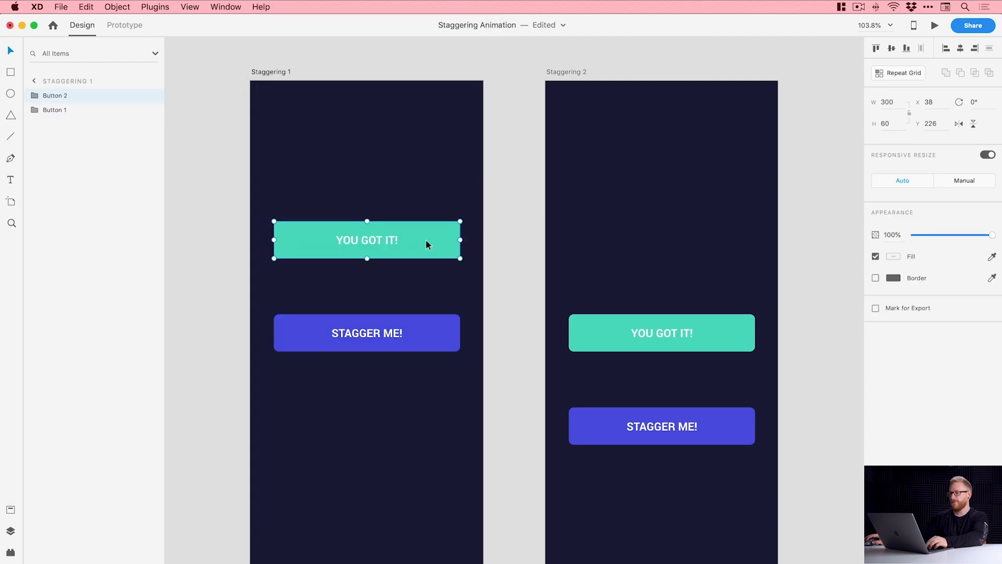
drag(994, 236, 914, 236)
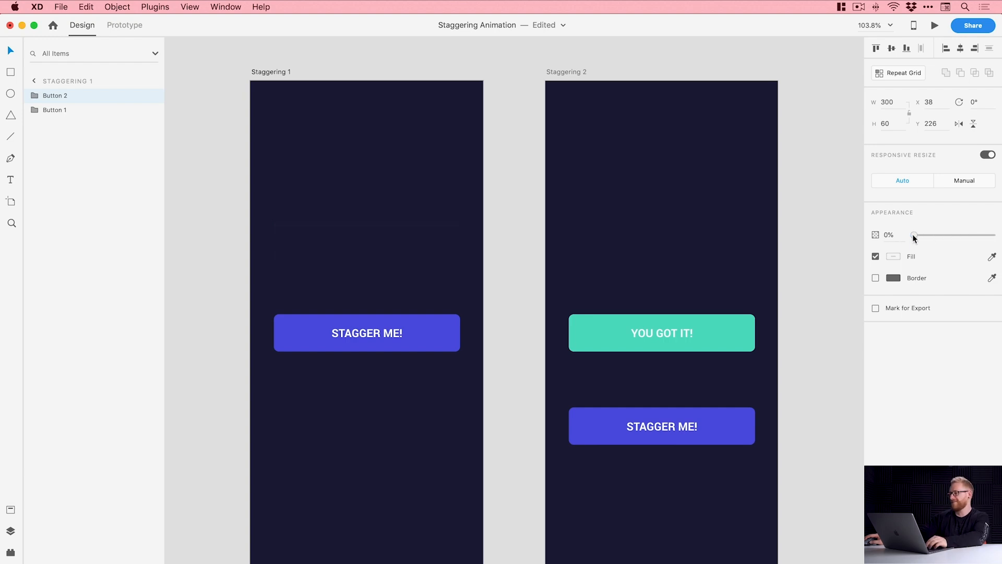
click(746, 420)
drag(995, 237, 913, 235)
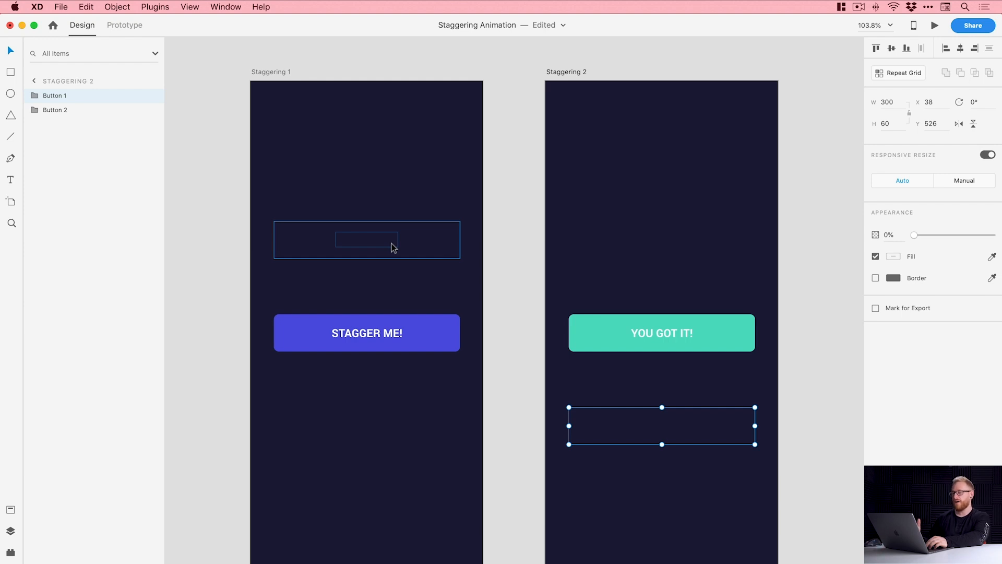
click(375, 238)
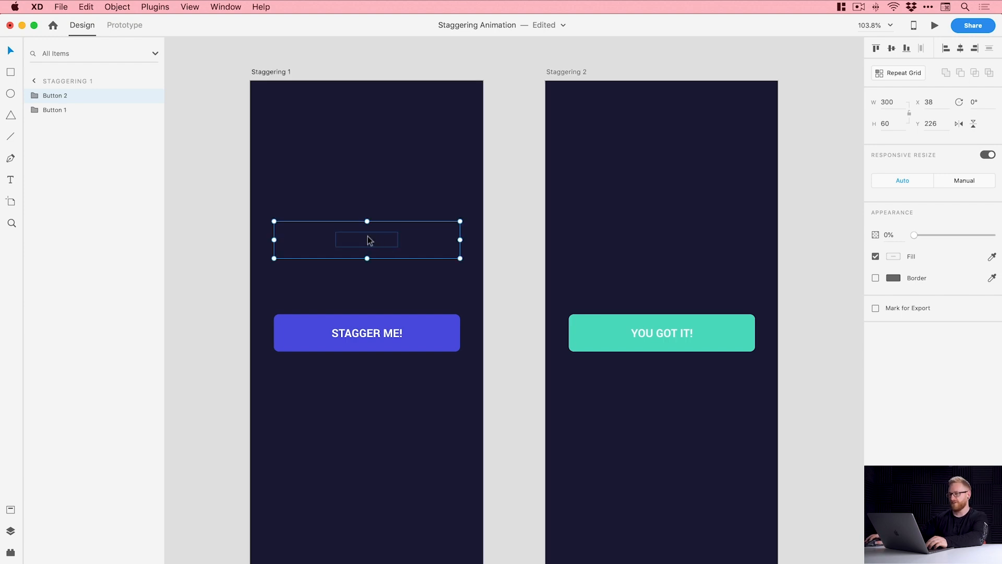
drag(914, 234, 871, 233)
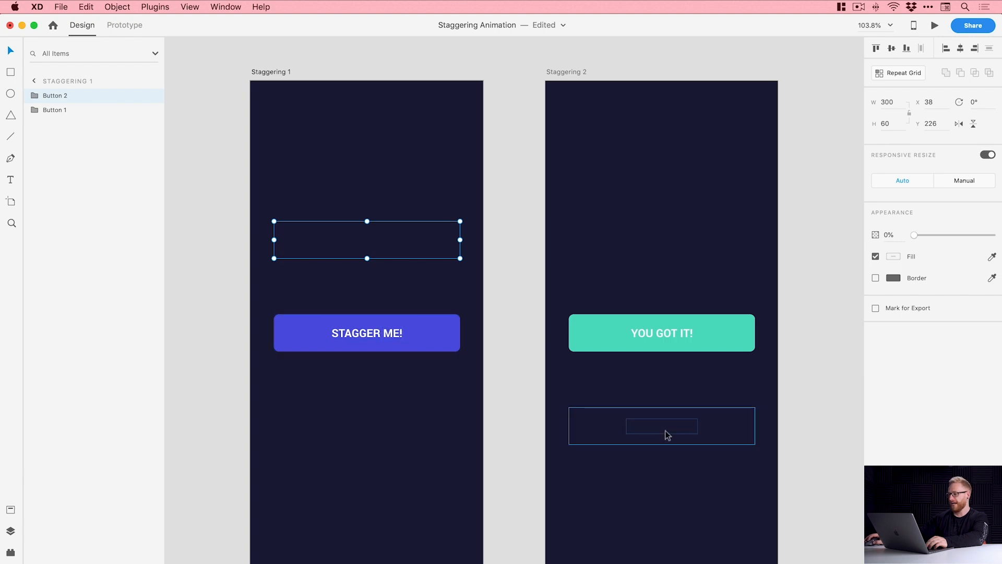
Step: Preview the prototype and play the fading two-button transition forward and back several times
click(936, 27)
click(379, 282)
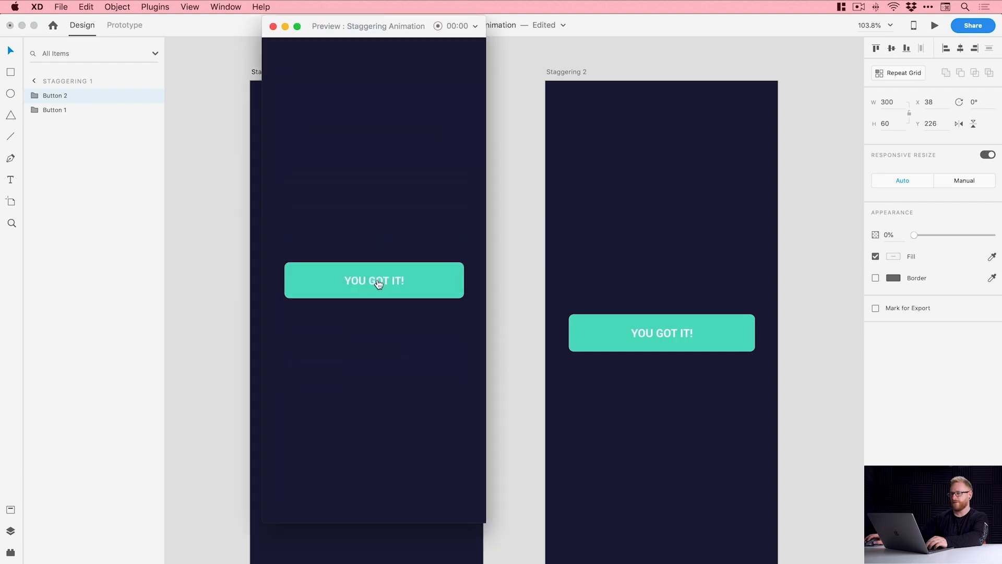
click(377, 282)
click(377, 282)
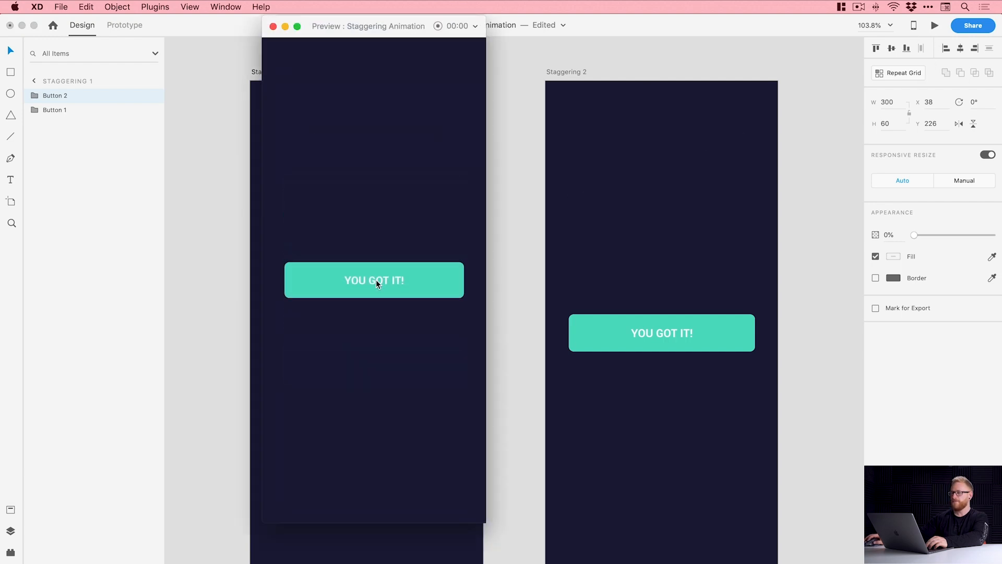
click(376, 282)
click(377, 282)
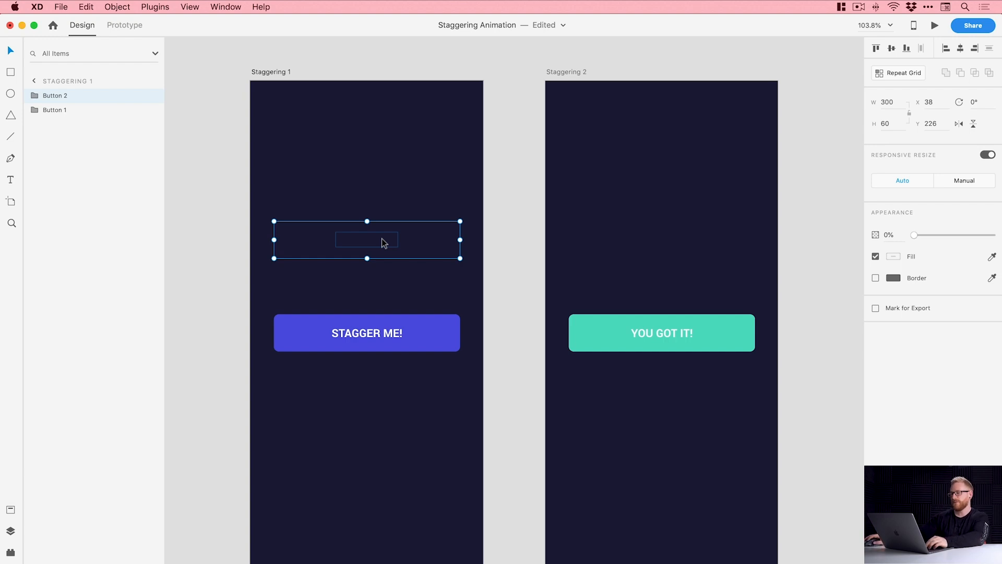
Step: Set the YOU GOT IT! button group's opacity on Staggering 1 to 100% and move its text up to Y 94
double_click(381, 239)
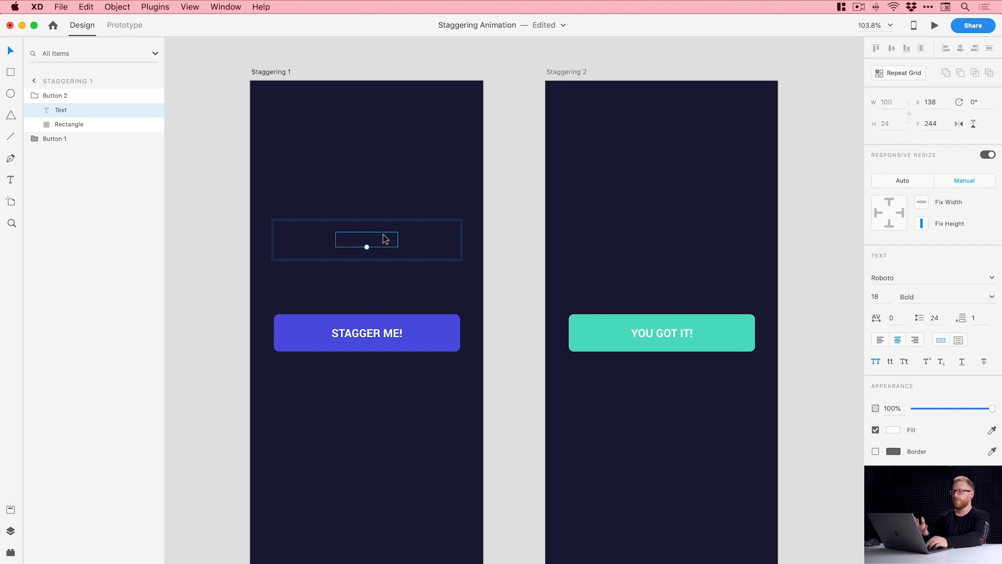
click(99, 97)
drag(914, 235, 995, 235)
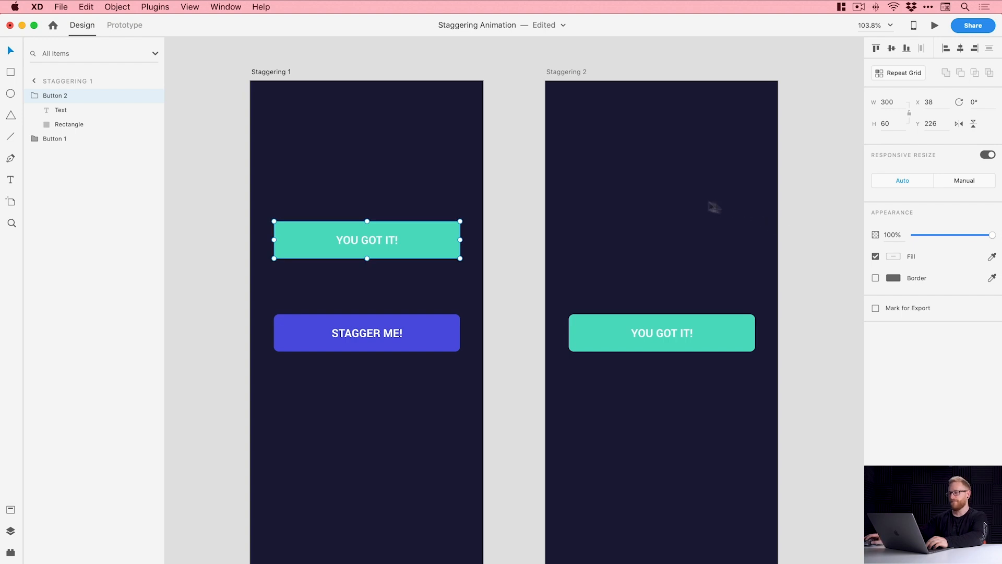
double_click(380, 241)
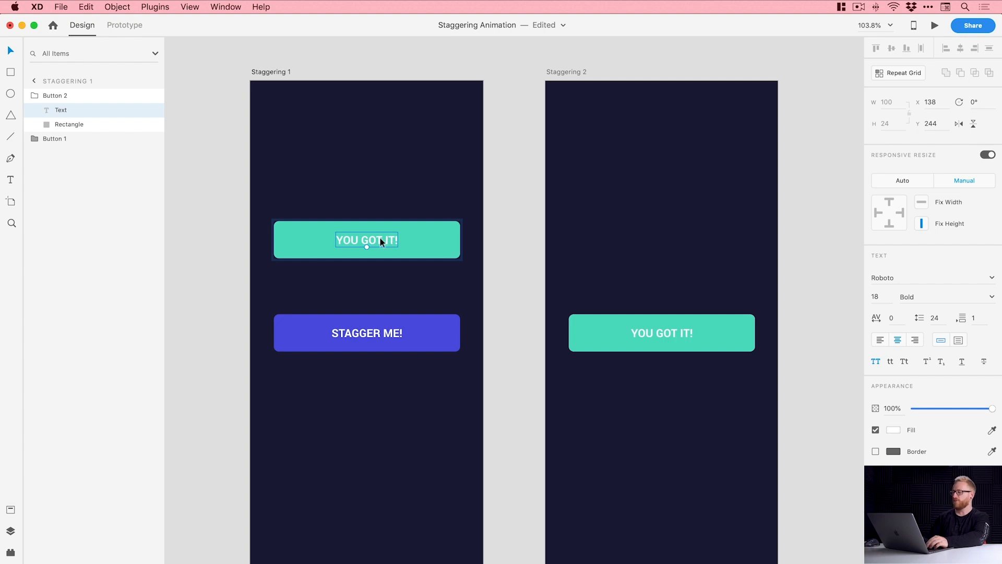
key(shift+Up)
key(shift+Up)
key(shift+Up)
key(shift+Up)
key(shift+Up)
key(shift+Up)
key(shift+Up)
key(shift+Up)
key(shift+Up)
key(shift+Up)
key(shift+Up)
key(shift+Up)
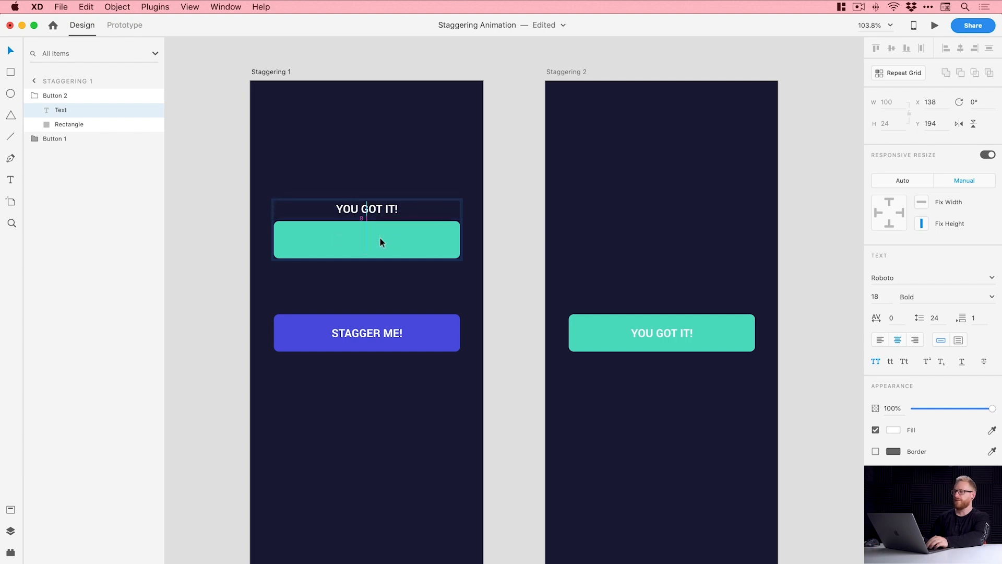
key(shift+Up)
key(shift+Up)
key(shift+Up)
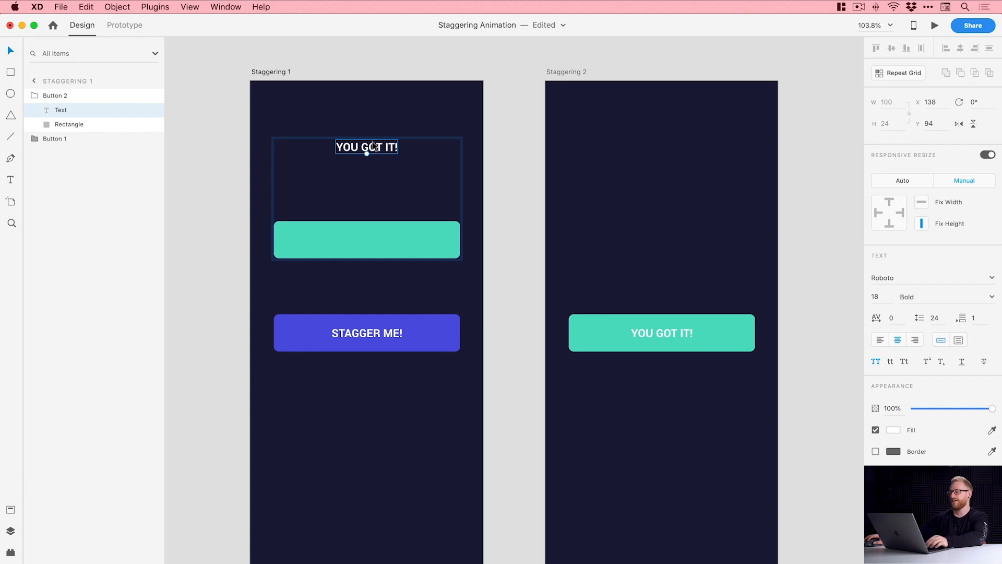
Step: Set the STAGGER ME! button group's opacity on Staggering 2 to 100% and move its text down to Y 694
click(678, 437)
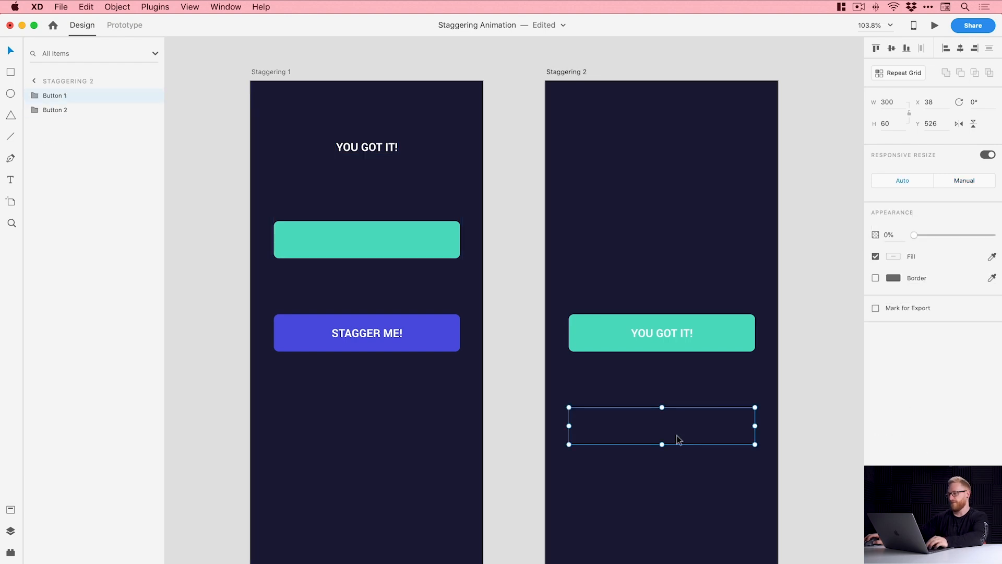
drag(941, 235, 993, 235)
double_click(676, 430)
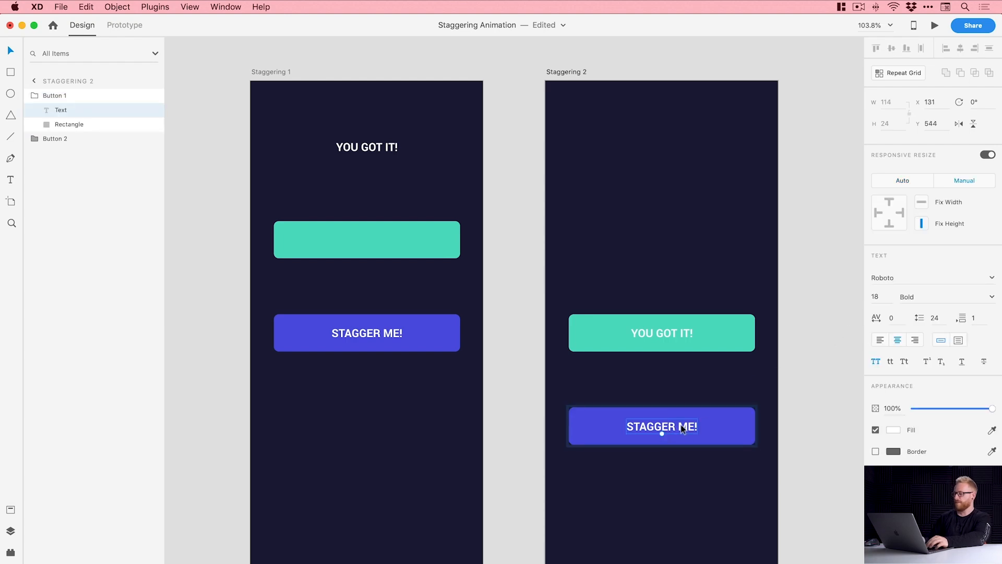
key(shift+Down)
key(shift+Down)
key(shift+Down)
key(shift+Down)
key(shift+Down)
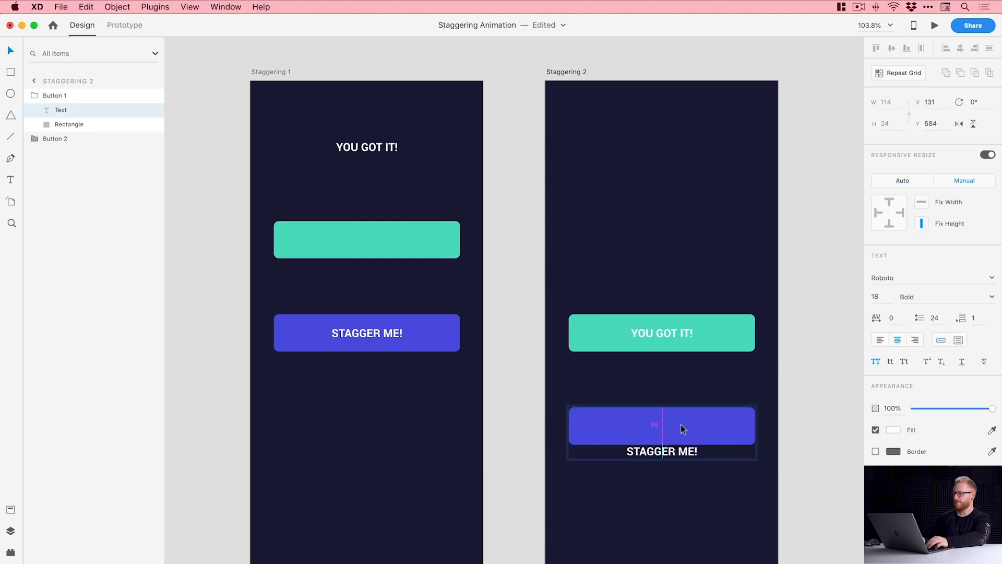
key(shift+Down)
key(shift+Down)
key(shift+Down)
key(shift+Down)
key(shift+Down)
key(shift+Down)
key(shift+Down)
key(shift+Down)
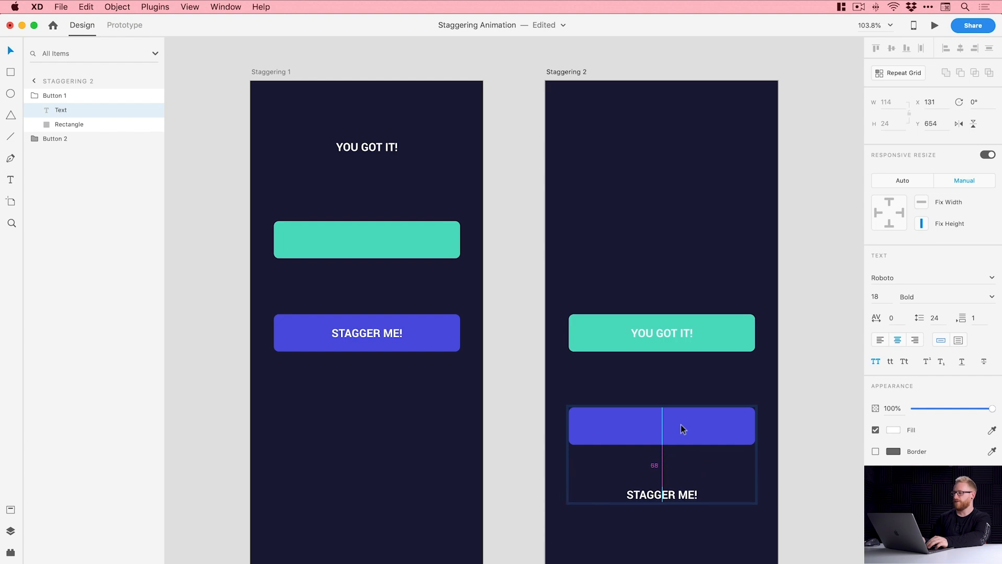
key(shift+Down)
key(shift+Down)
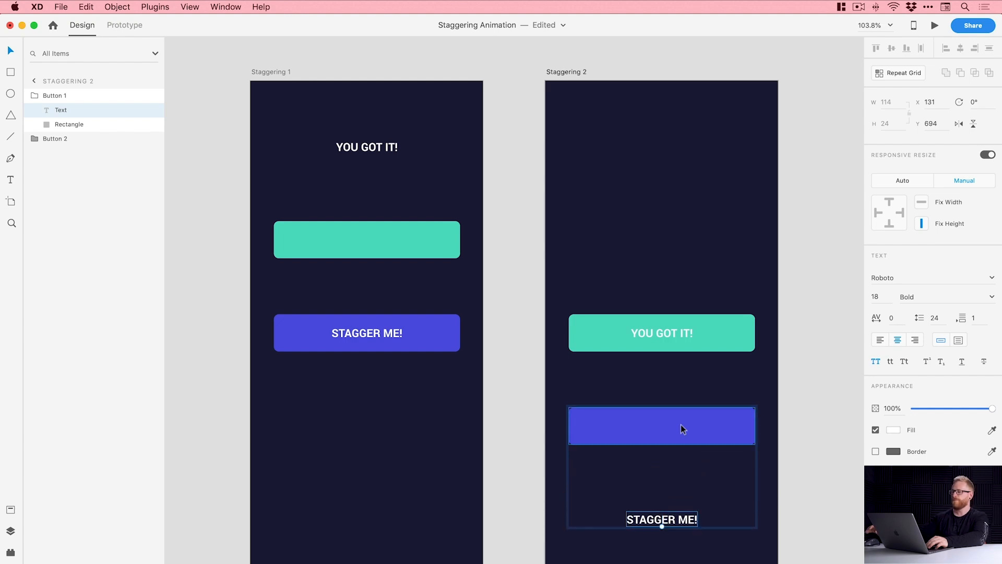
Step: Preview the prototype, play the transition with the offset button texts, and close the preview
click(934, 29)
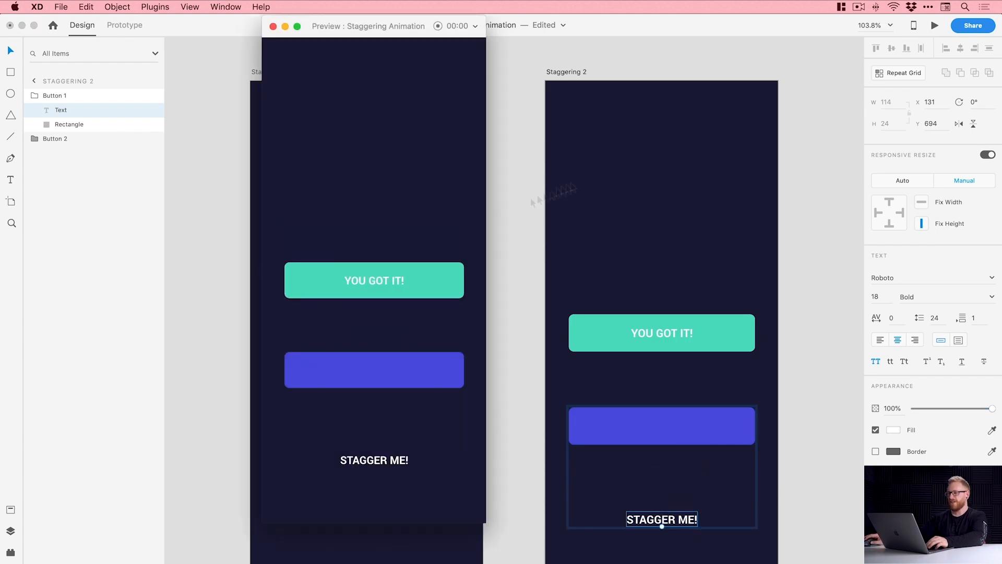
click(375, 281)
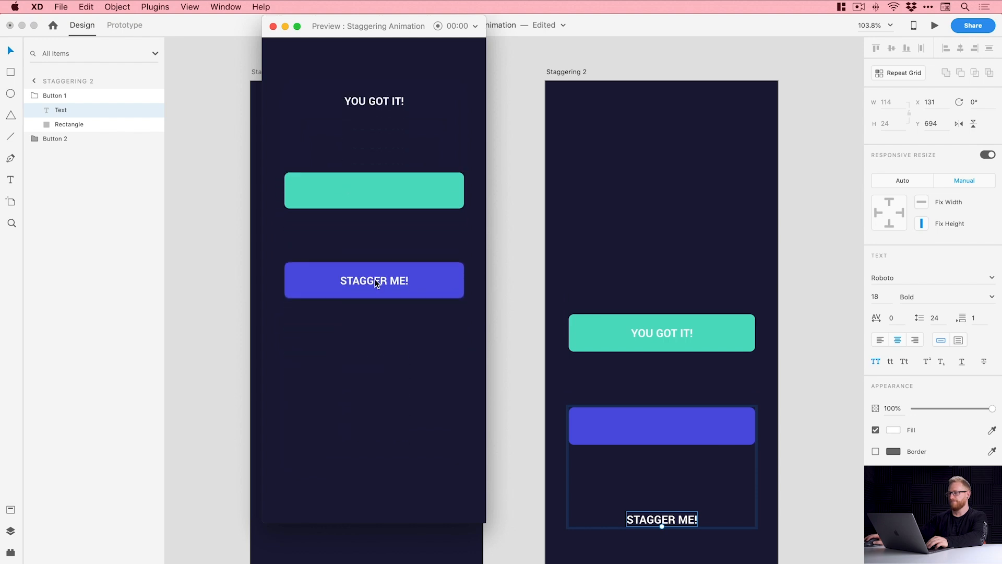
click(374, 281)
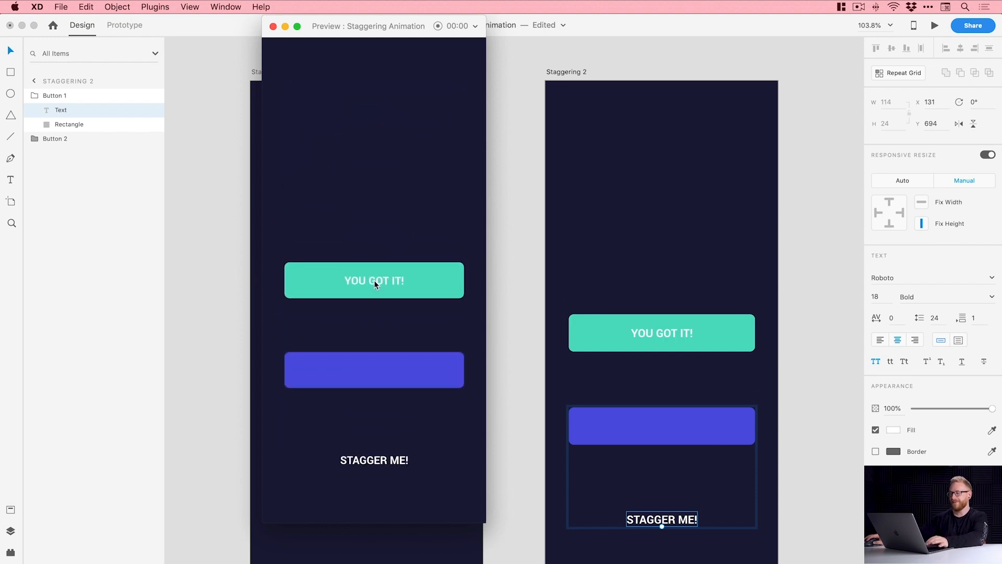
click(375, 282)
key(super+w)
Step: Set the opacity of the YOU GOT IT! group on Staggering 1 and the STAGGER ME! group on Staggering 2 to 0%
click(380, 249)
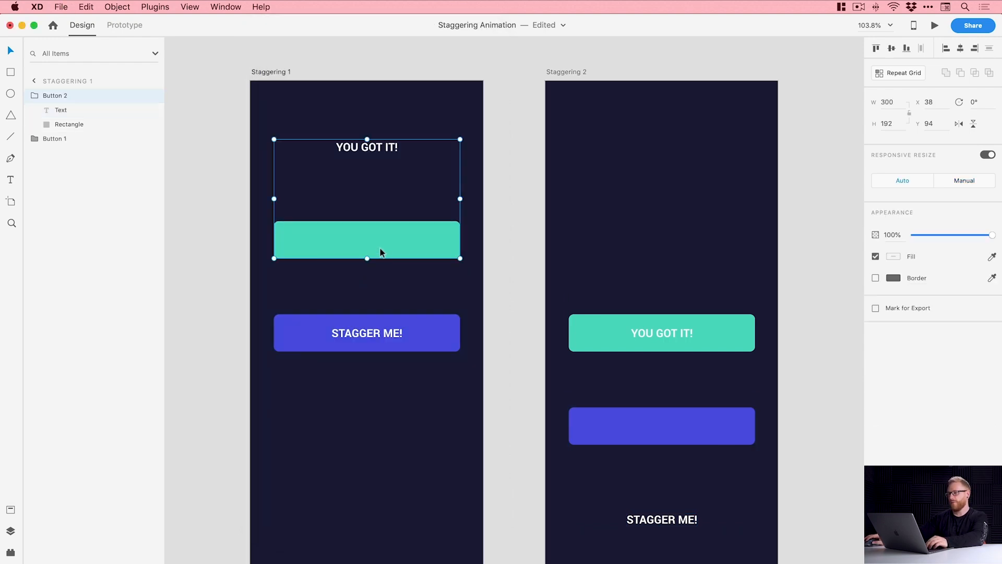
drag(994, 239, 906, 239)
click(731, 423)
drag(997, 236, 902, 235)
click(820, 192)
Step: Preview the prototype and play the finished staggered fade between the two buttons forward and back
click(934, 26)
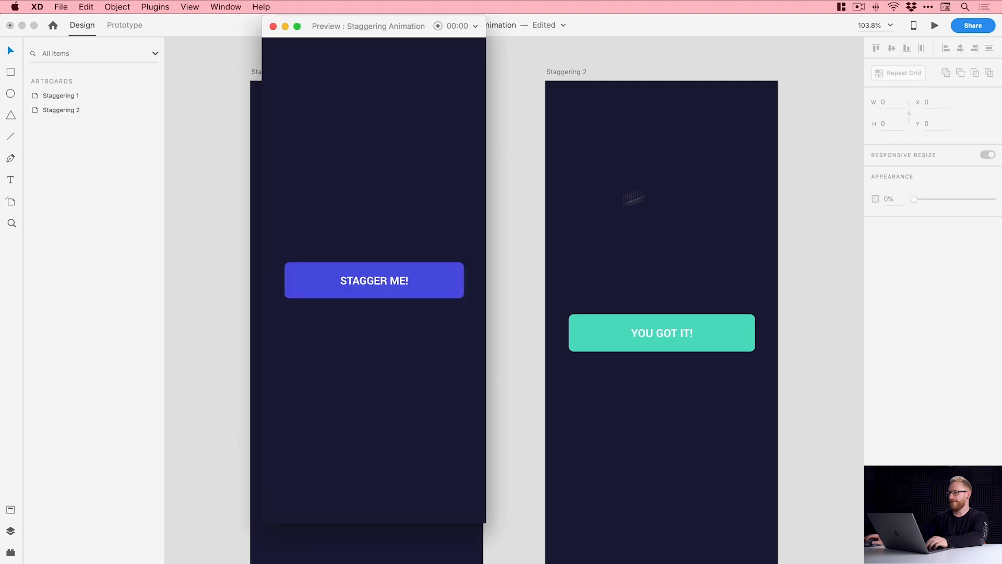
click(359, 279)
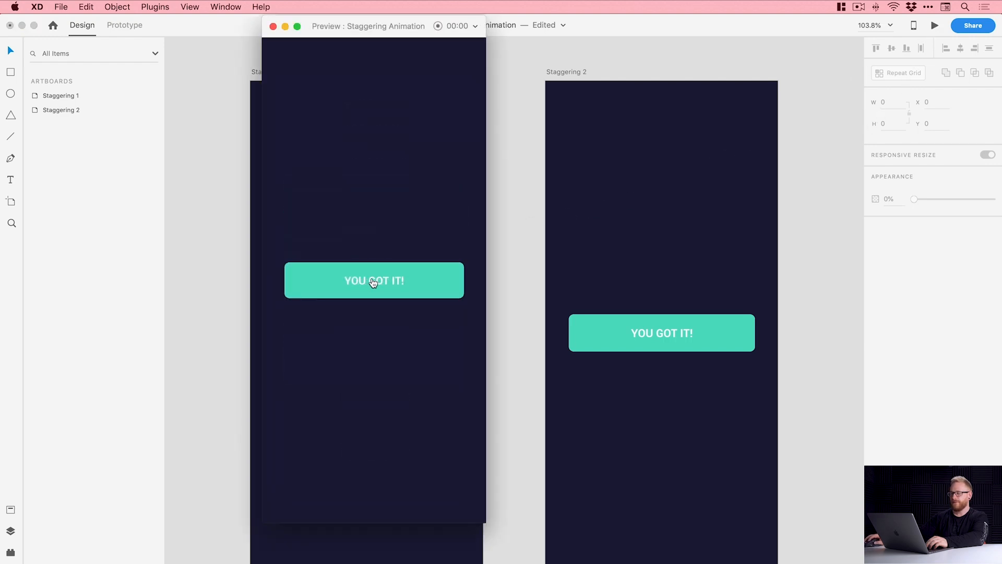
click(371, 277)
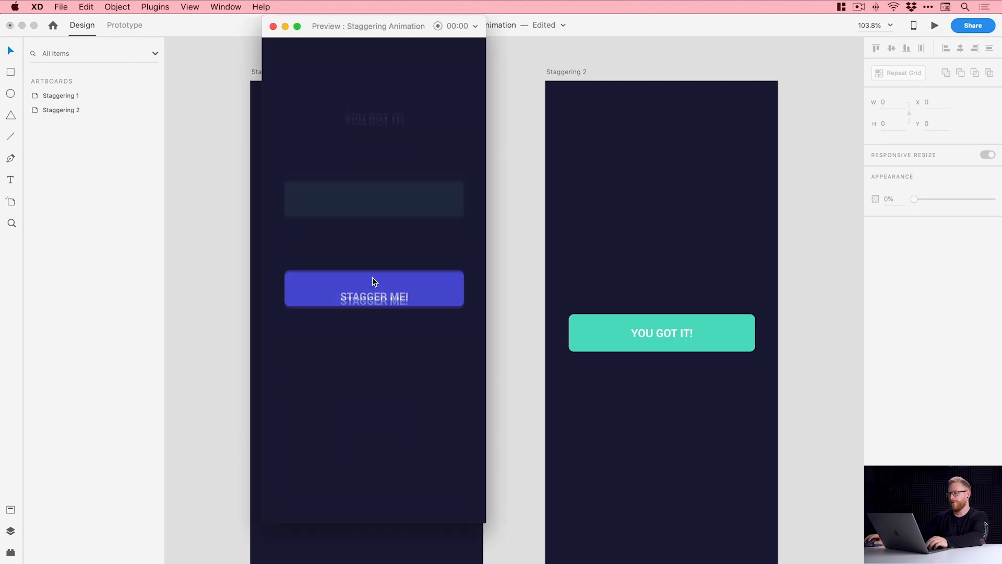
click(371, 277)
click(374, 282)
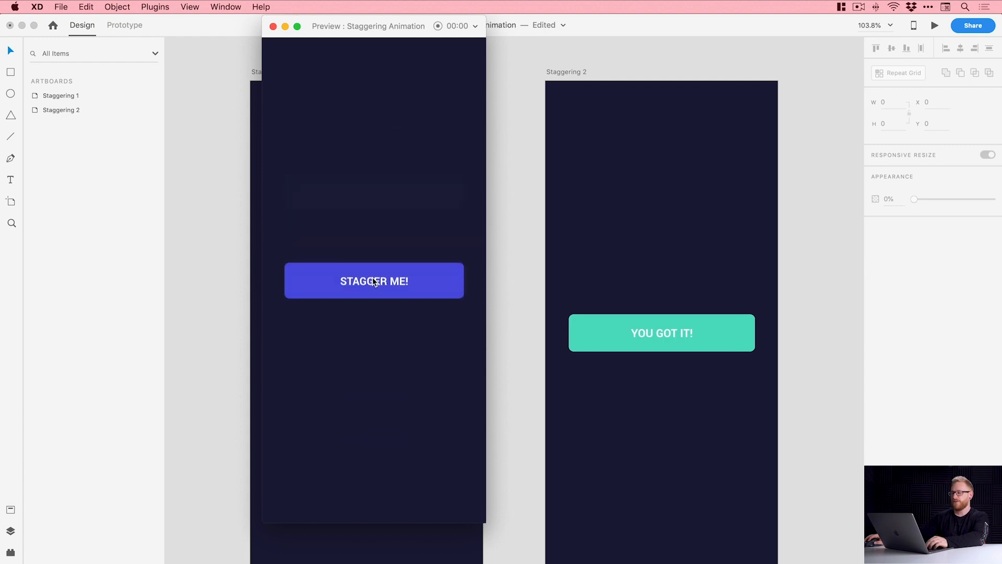
click(372, 278)
click(372, 278)
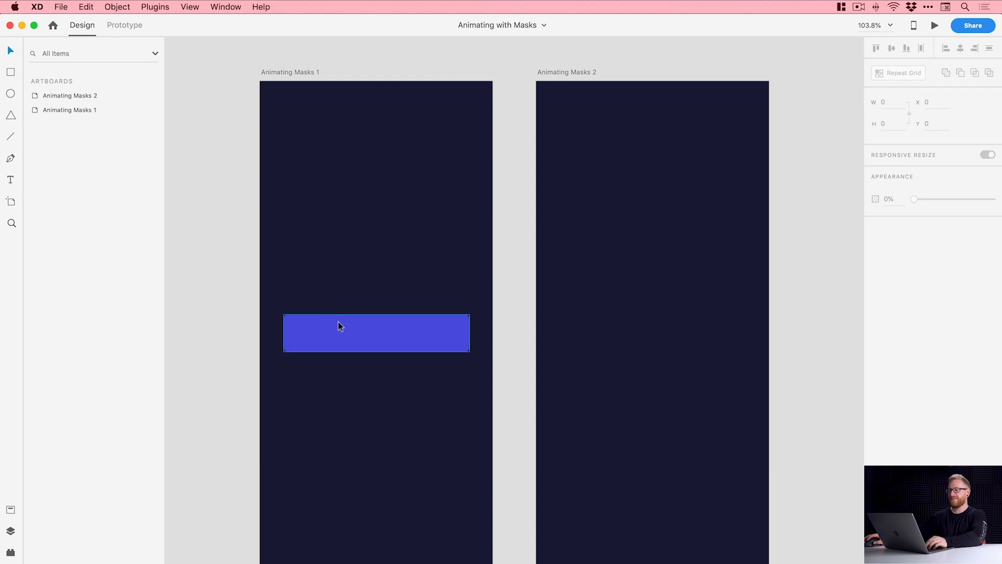
Step: Add a text object on Animating Masks 1 with the numbers 1 to 5, each on its own line
click(10, 181)
click(324, 217)
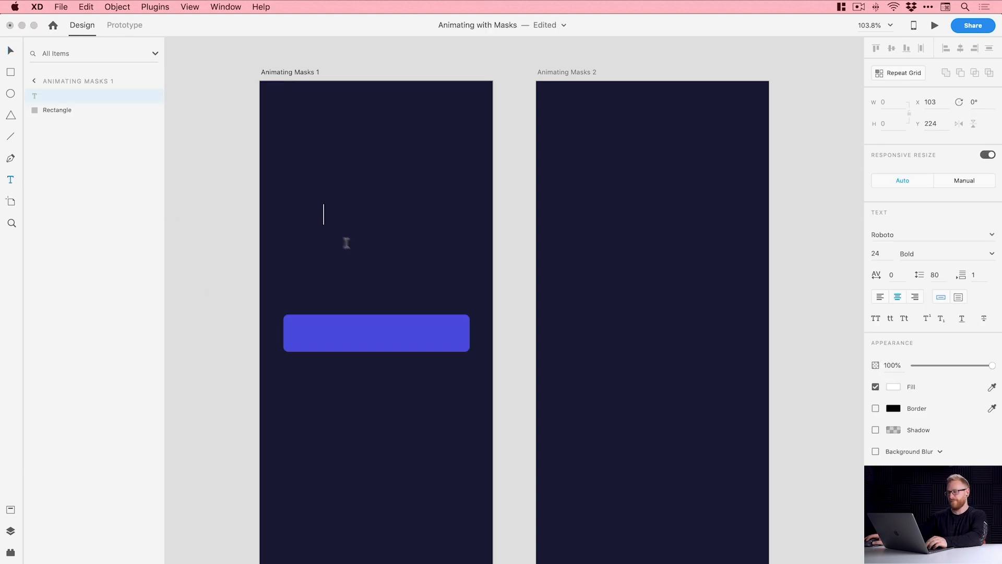
text(1 )
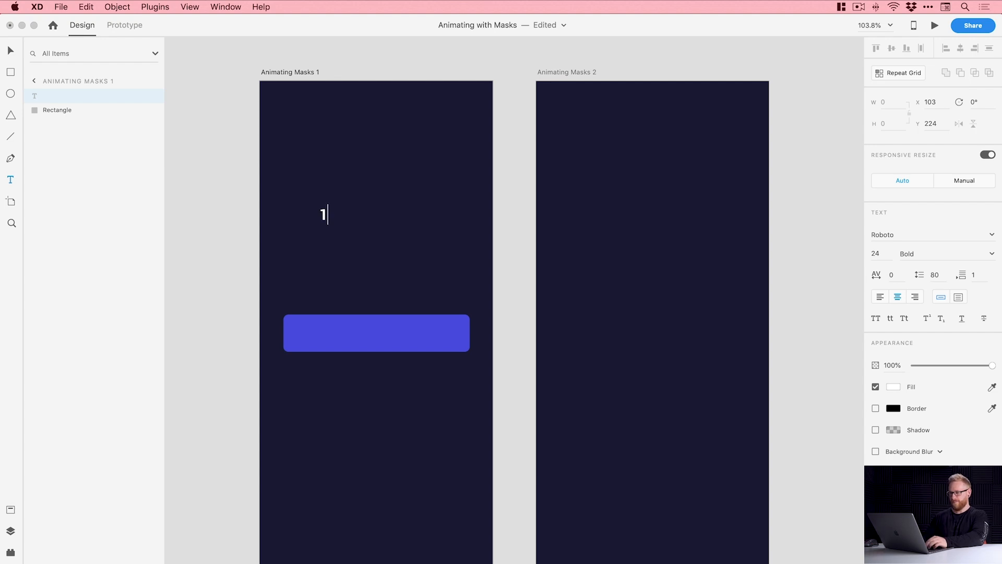
text(2)
key(Return)
text(3)
key(Return)
text(4)
key(Return)
text(5)
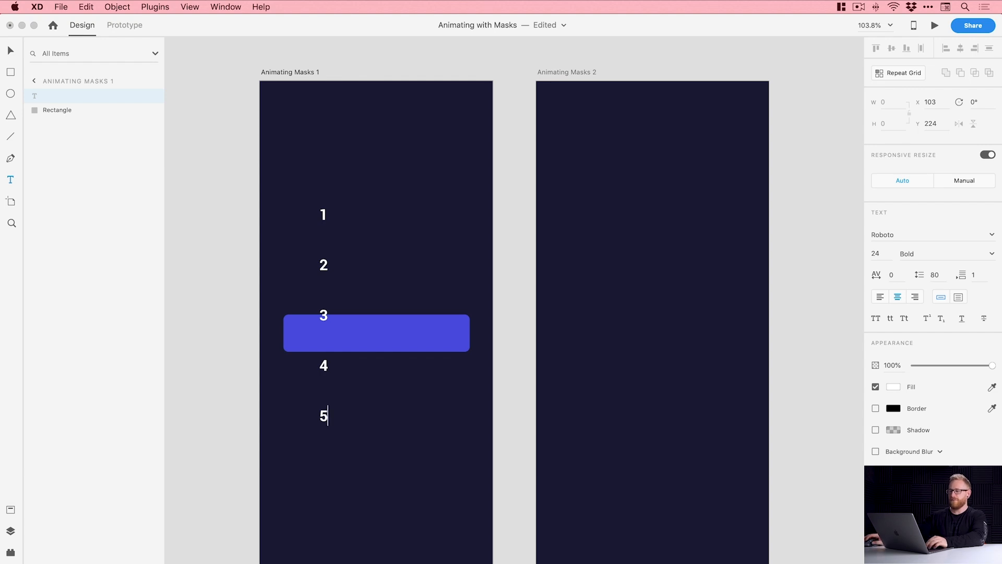
Step: Position the number column on the blue rectangle at X 89, Y 390, and duplicate it sideways into four evenly spaced columns ending at X 269
click(11, 49)
drag(324, 216, 314, 337)
click(322, 334)
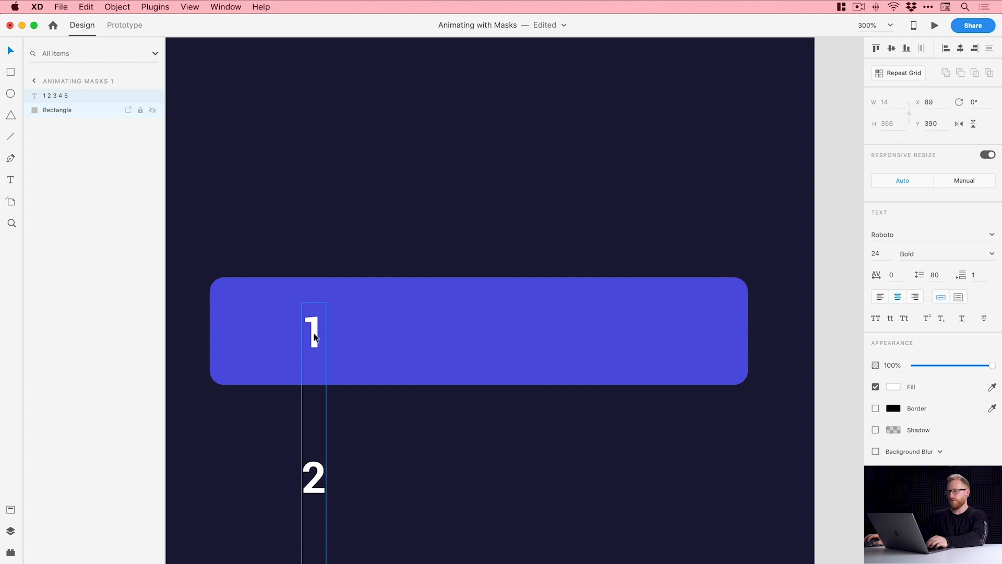
drag(313, 337, 636, 331)
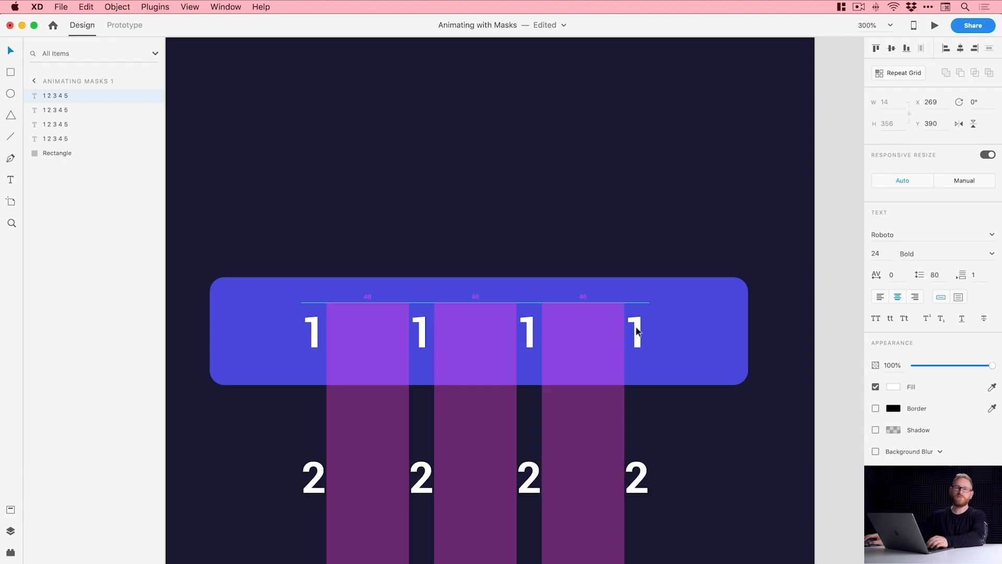
Step: Copy the blue rectangle and all four number columns from Animating Masks 1 and paste them onto Animating Masks 2
key(super+minus)
key(super+minus)
scroll(366, 314, right, 2)
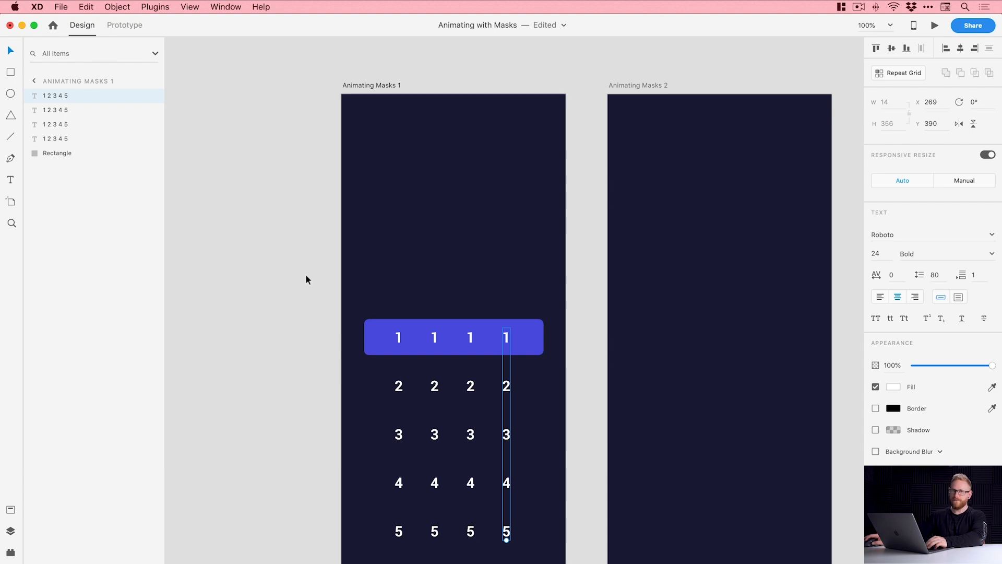
scroll(358, 271, right, 3)
drag(242, 293, 481, 545)
click(87, 6)
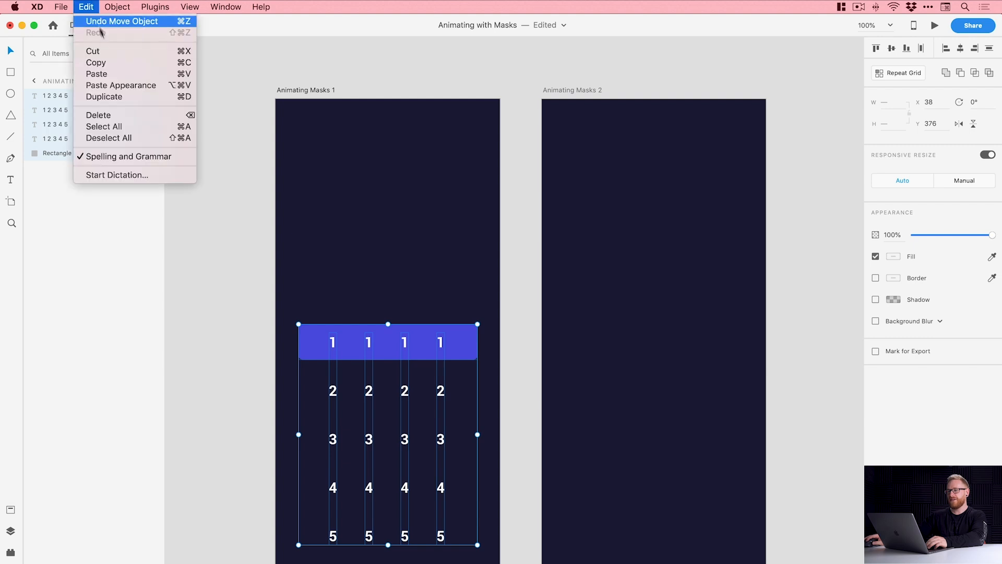
click(102, 61)
right_click(349, 333)
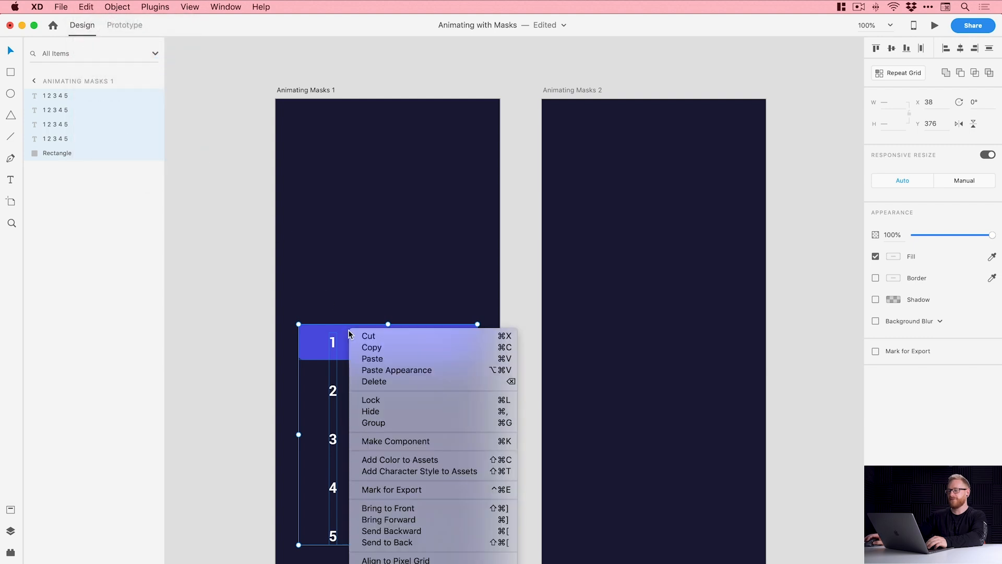
click(391, 349)
click(601, 335)
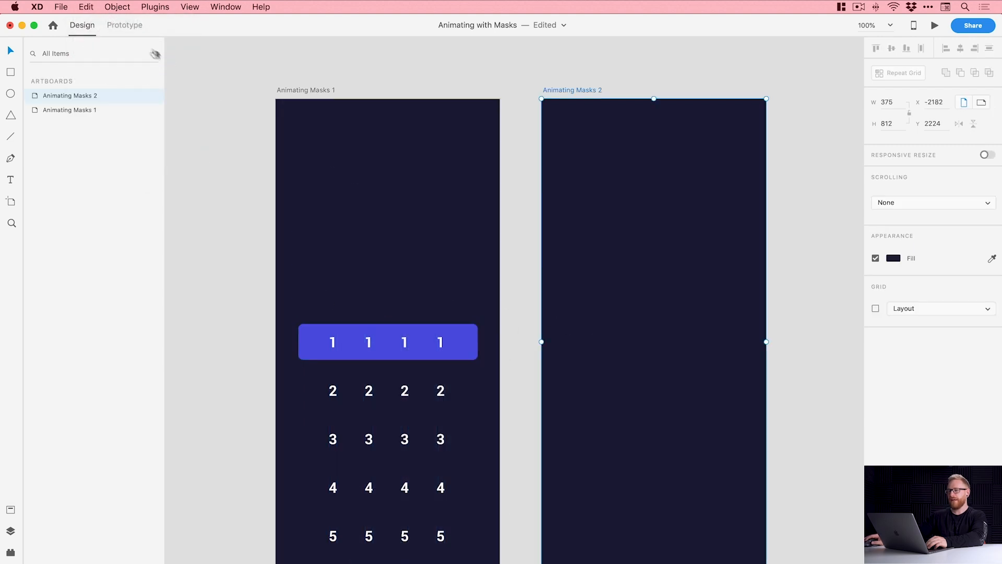
click(89, 7)
click(107, 73)
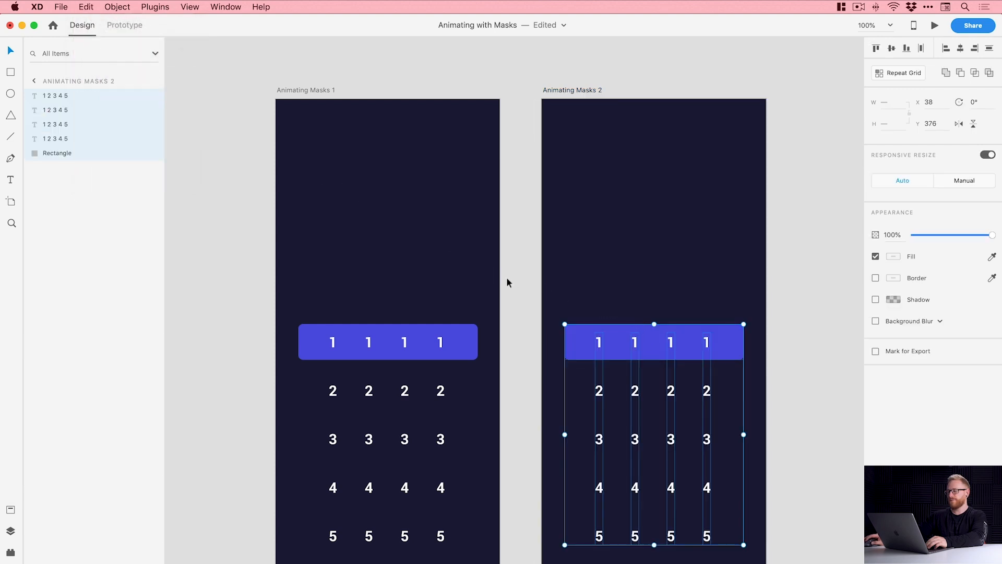
Step: Check the layers of the blue rectangle on both artboards and of the first number column on Animating Masks 1
click(470, 340)
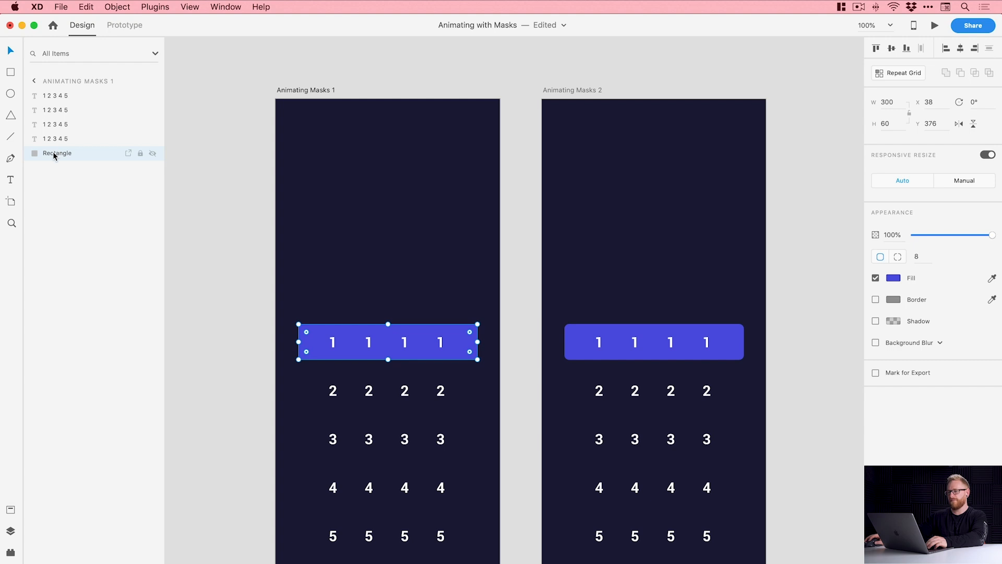
click(570, 343)
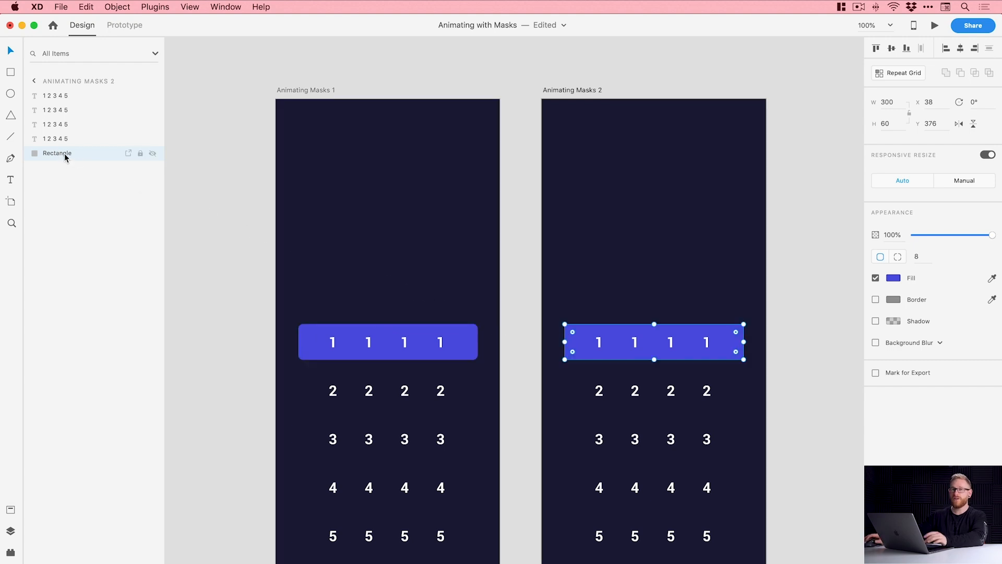
click(333, 344)
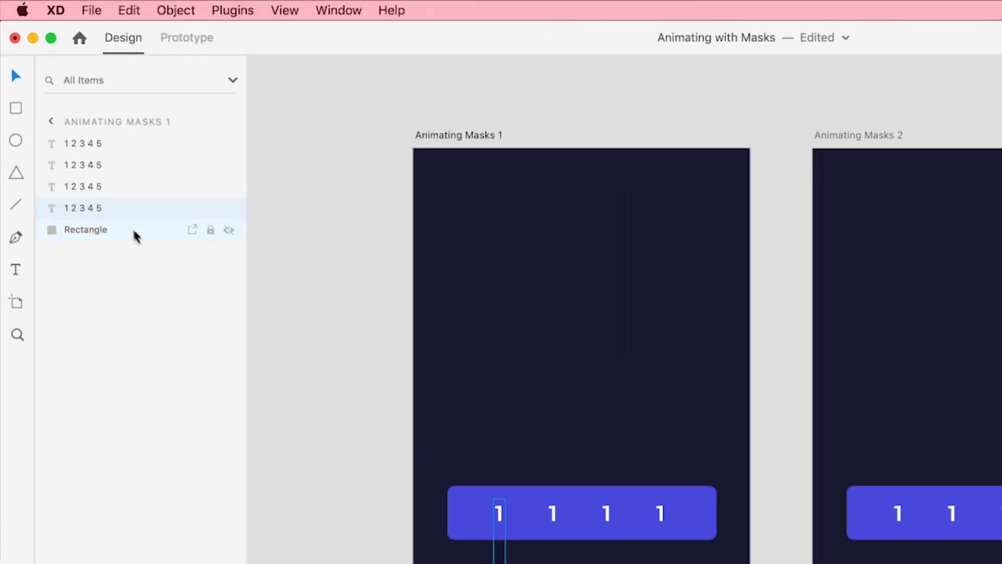
Step: Rename the first and second number column layers on Animating Masks 1 as column-1 and column-2
double_click(83, 209)
text(column-1)
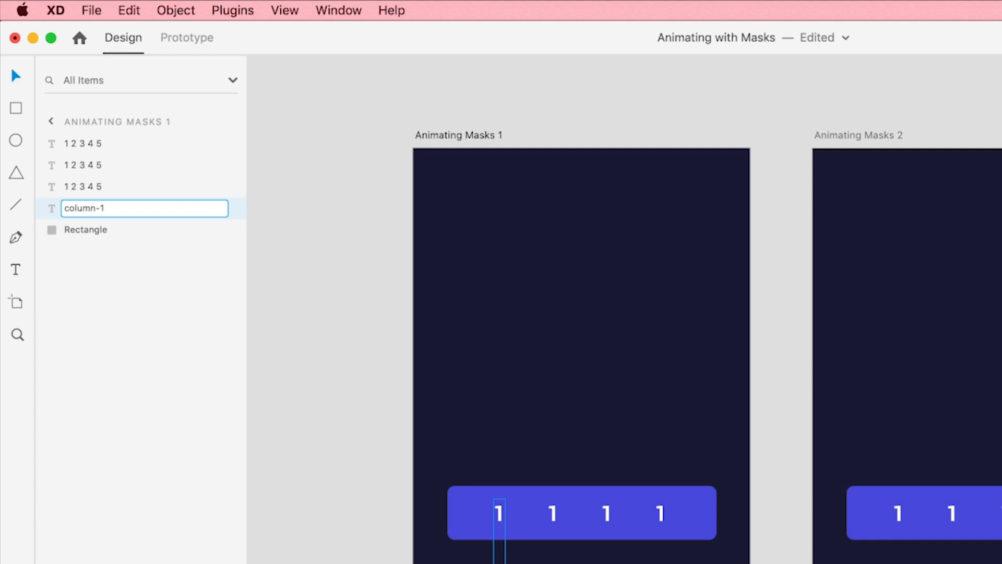
key(super+a)
key(super+c)
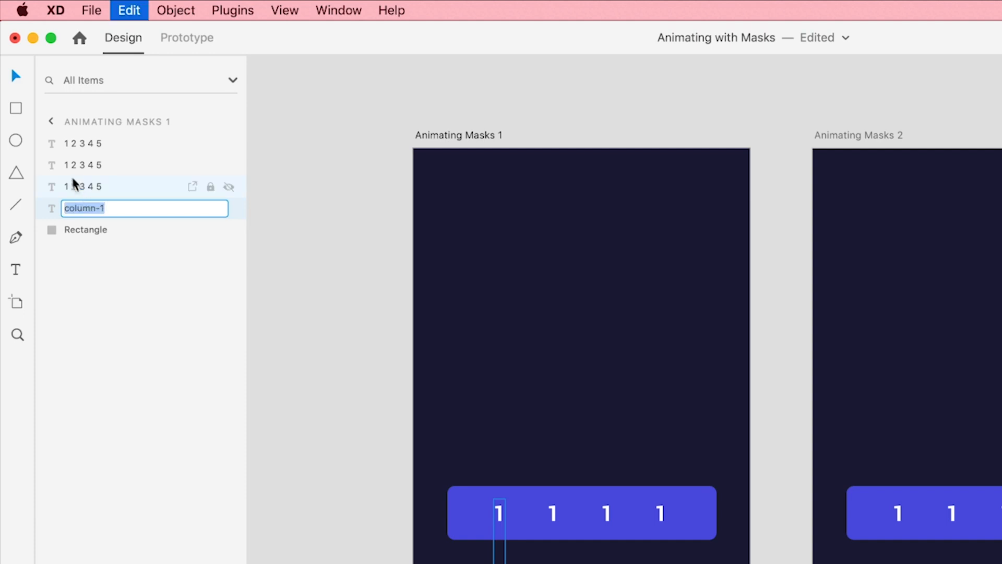
click(77, 184)
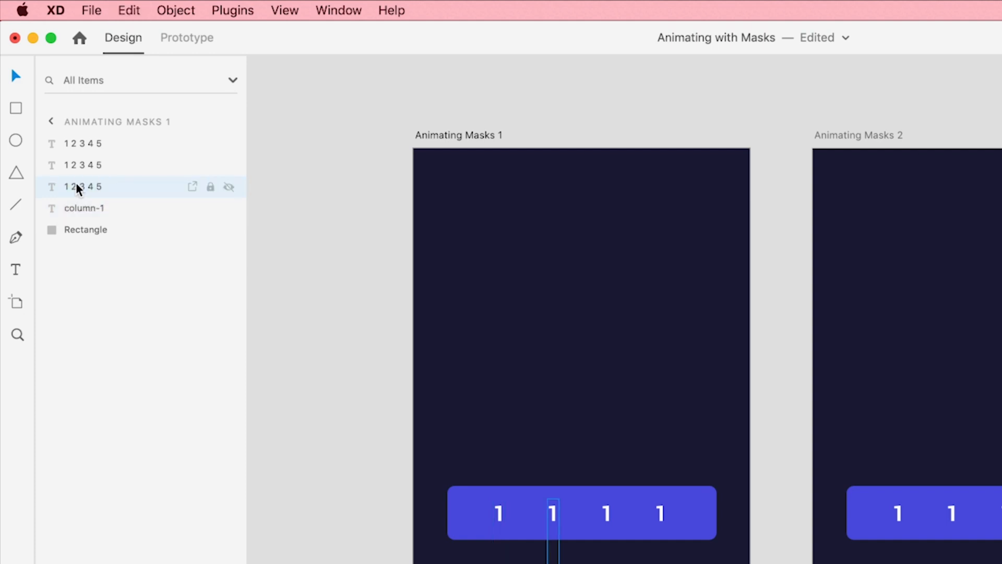
double_click(77, 187)
key(super+v)
key(BackSpace)
text(2)
Step: Rename the third and fourth number column layers on Animating Masks 1 as column-3 and column-4
click(82, 165)
double_click(82, 165)
key(super+v)
key(BackSpace)
text(3)
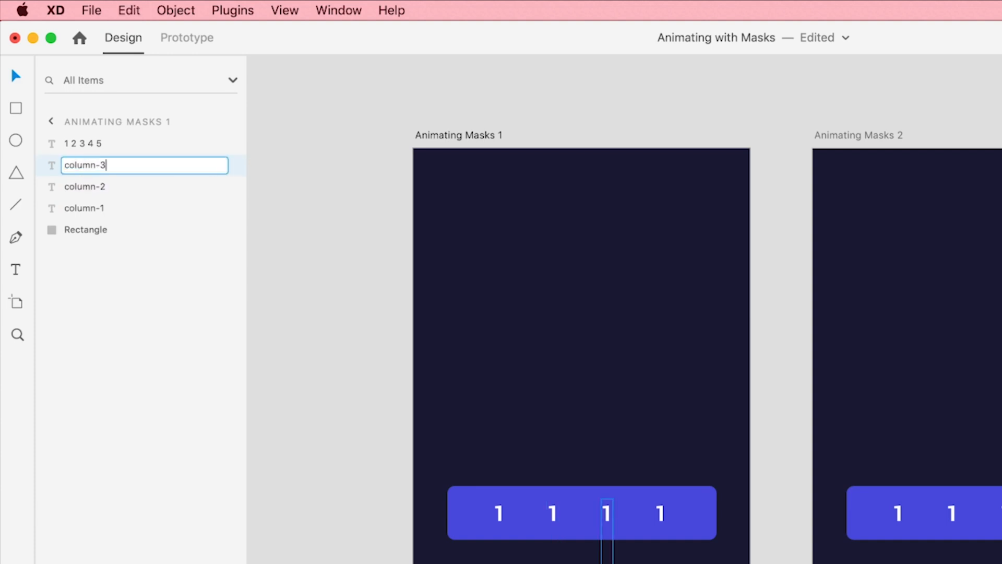
click(83, 143)
double_click(83, 143)
key(super+v)
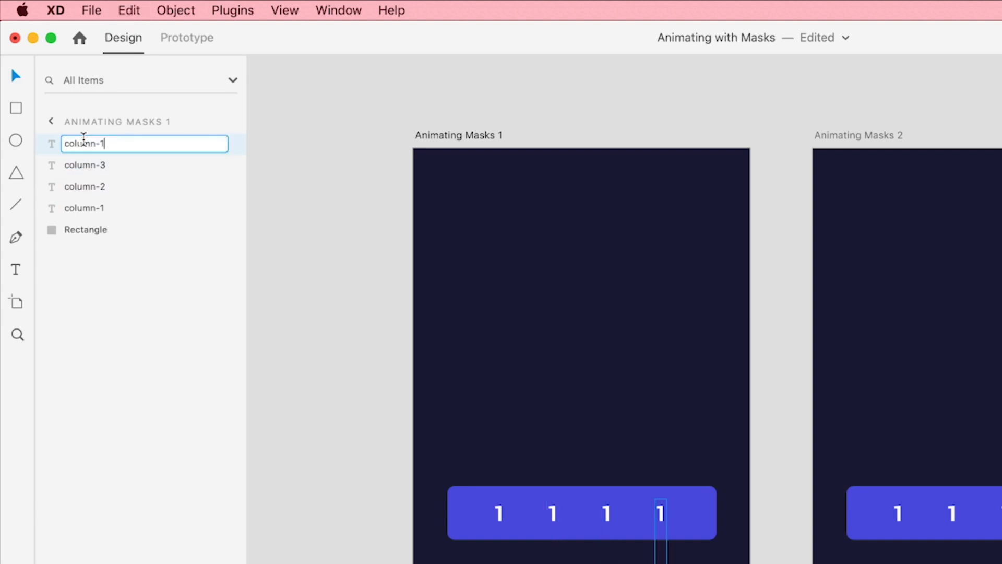
key(BackSpace)
text(4)
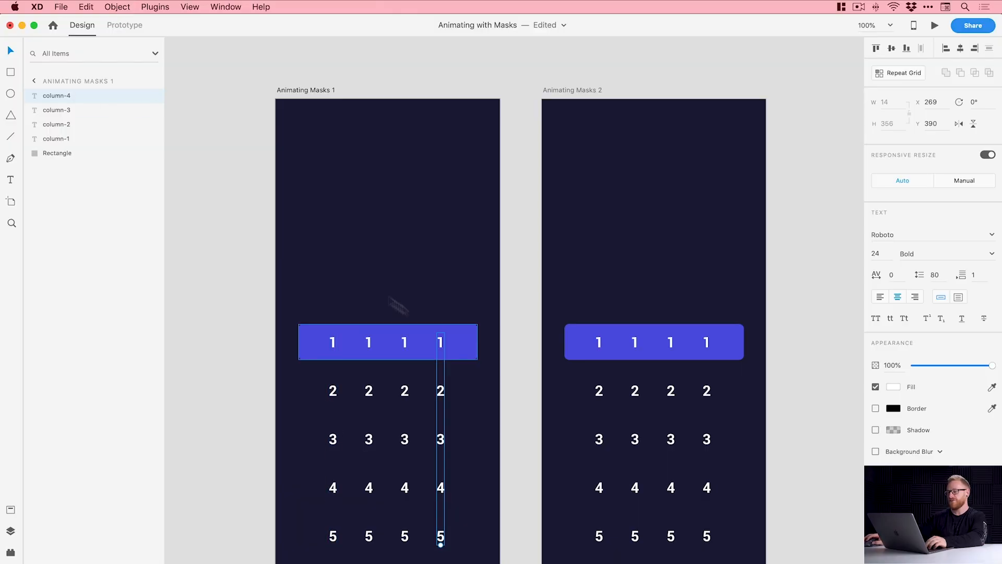
Step: Replace the contents of Animating Masks 2 with copies of the rectangle and renamed number columns from Animating Masks 1
drag(524, 294, 590, 357)
drag(678, 451, 746, 544)
key(Delete)
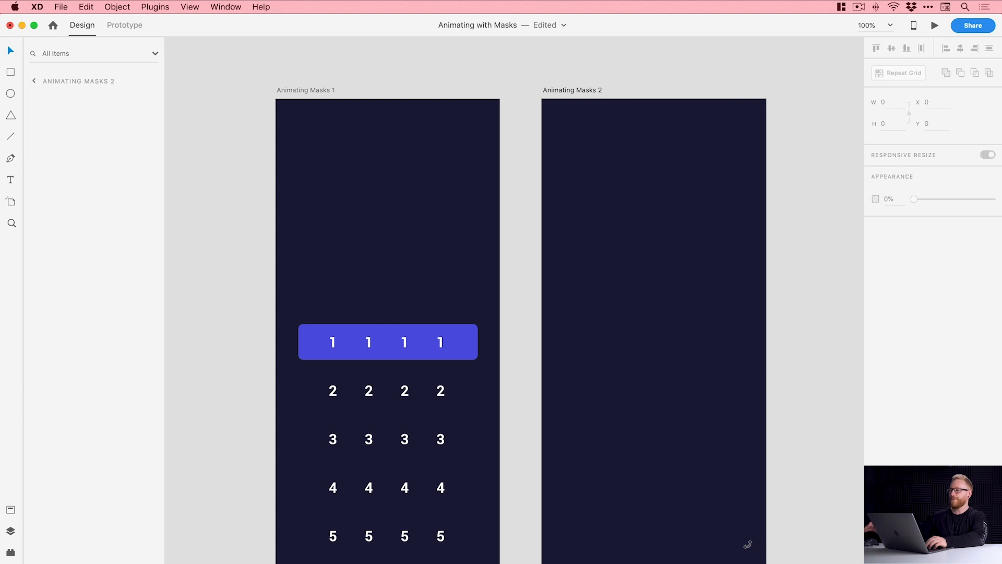
drag(224, 289, 470, 535)
key(super+c)
key(super+v)
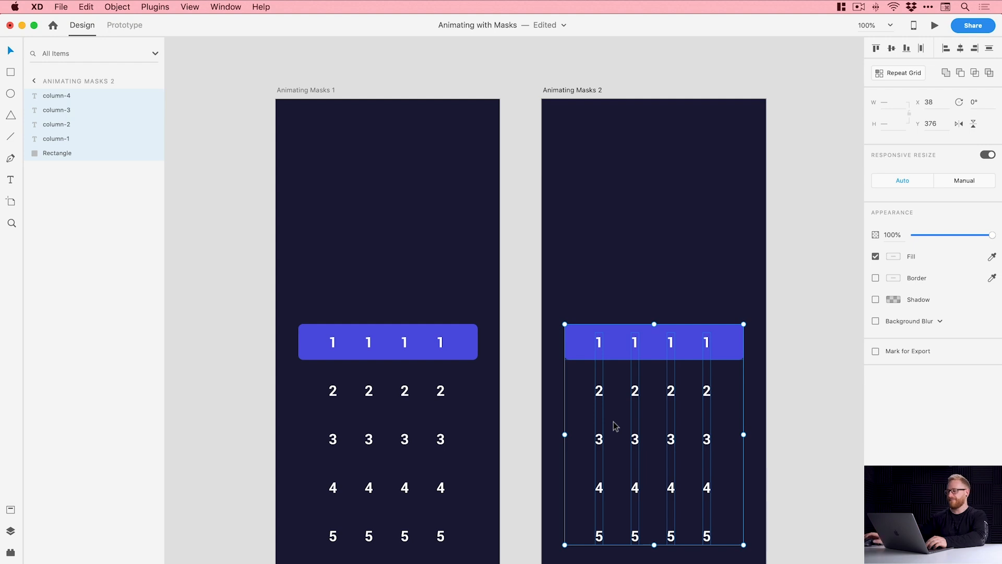
click(810, 322)
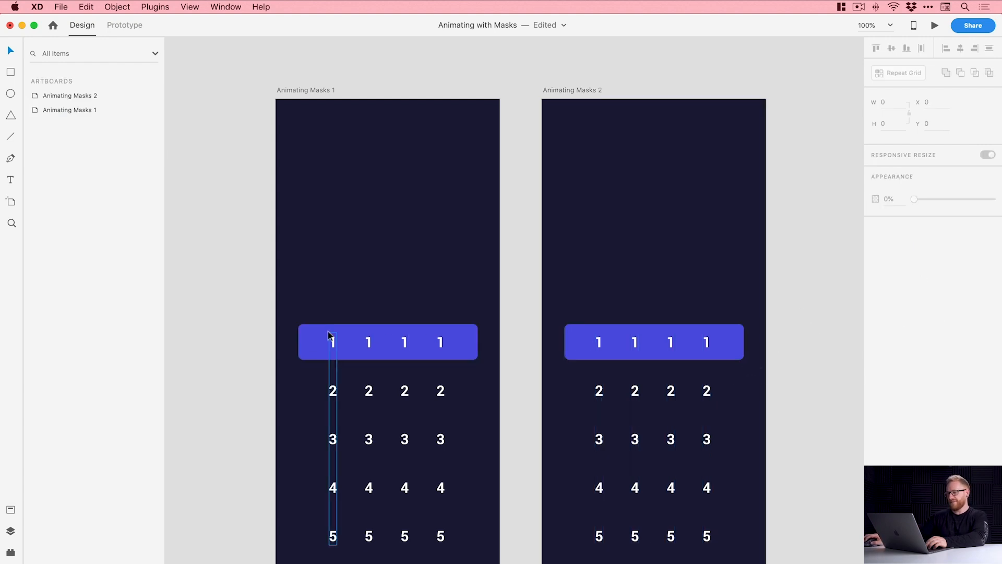
Step: Paste a copy of the blue rectangle on Animating Masks 1 and move it up to Y 296
click(301, 334)
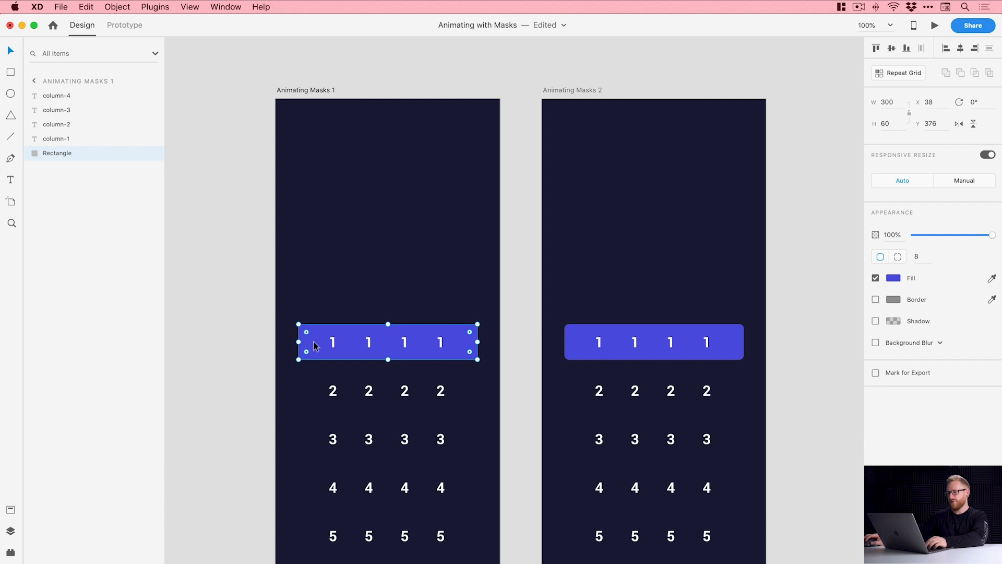
click(84, 10)
click(99, 62)
click(92, 9)
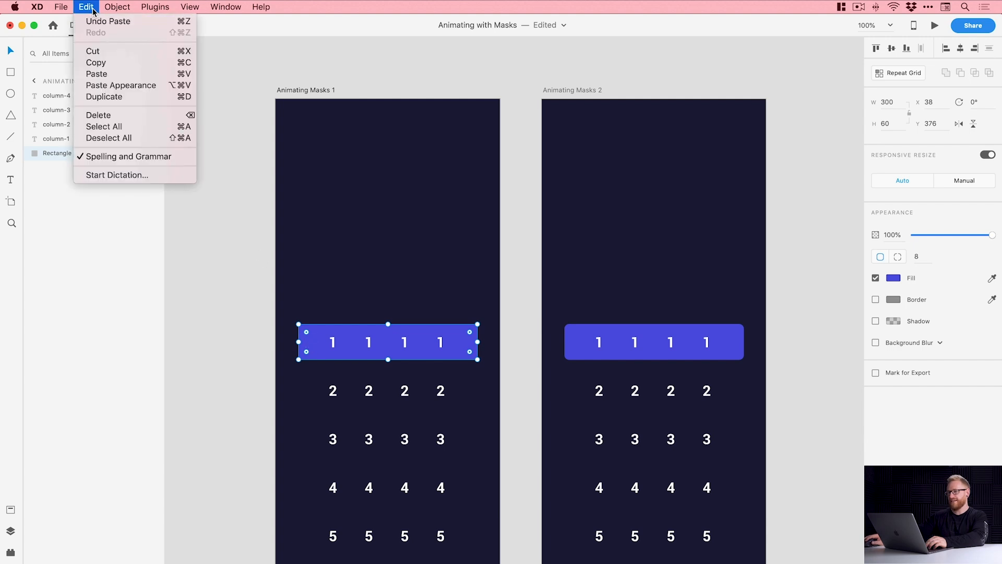
click(105, 74)
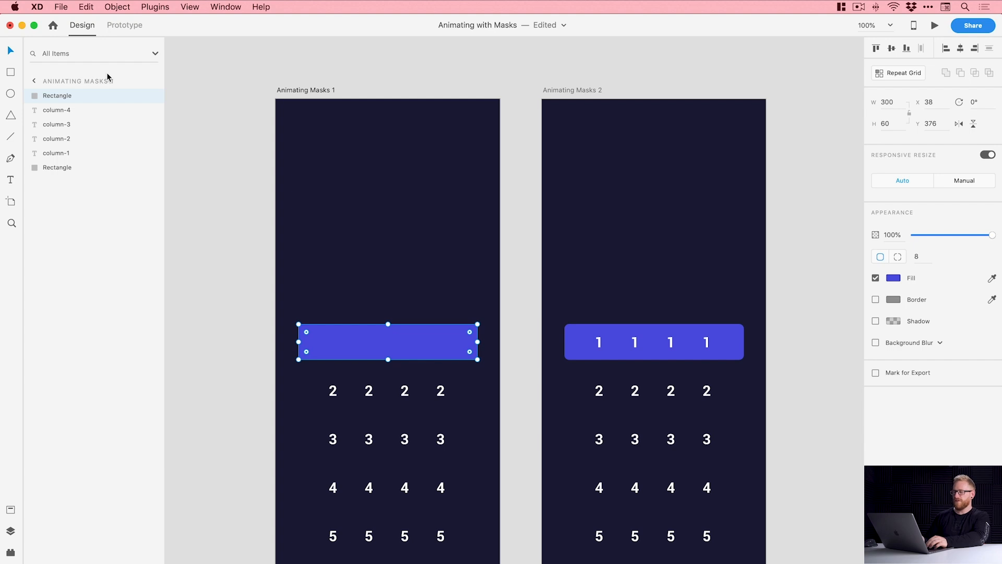
key(shift+Up)
key(shift+Up)
key(shift+Up)
key(shift+Up)
key(shift+Up)
key(shift+Up)
key(shift+Up)
key(shift+Up)
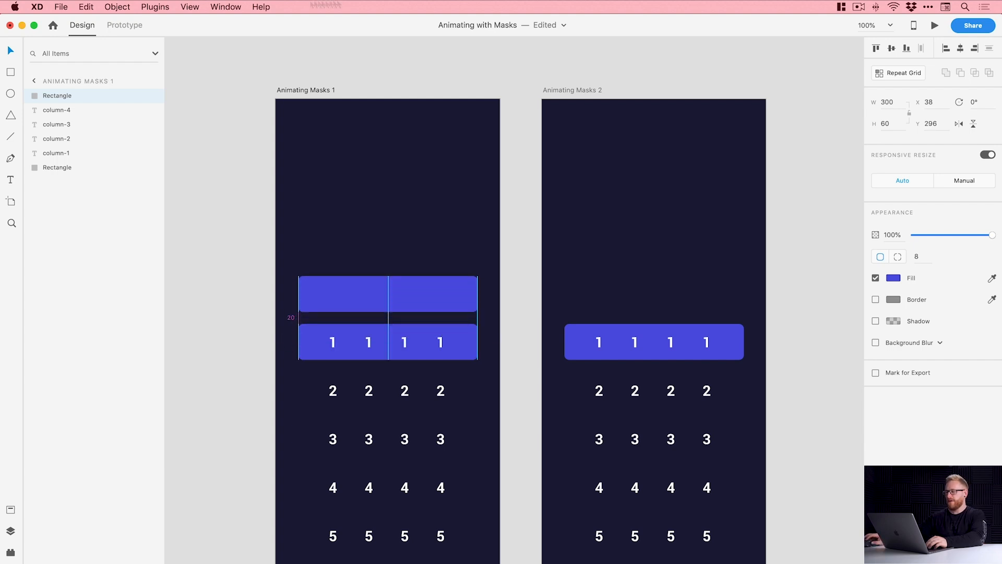
Step: Change the rectangle copy's fill to bright green, #81FF3E
click(886, 281)
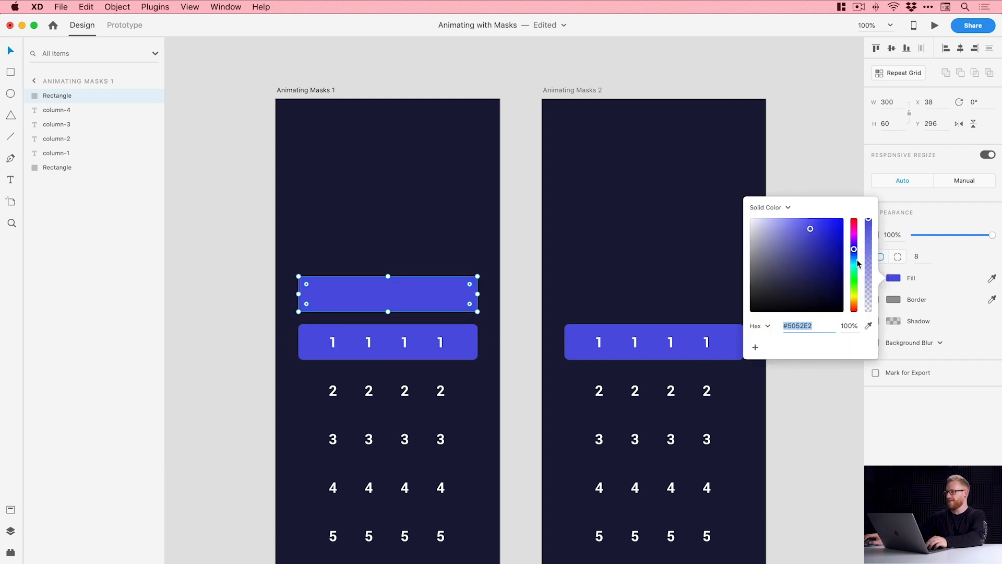
drag(856, 261, 854, 286)
drag(811, 257, 820, 193)
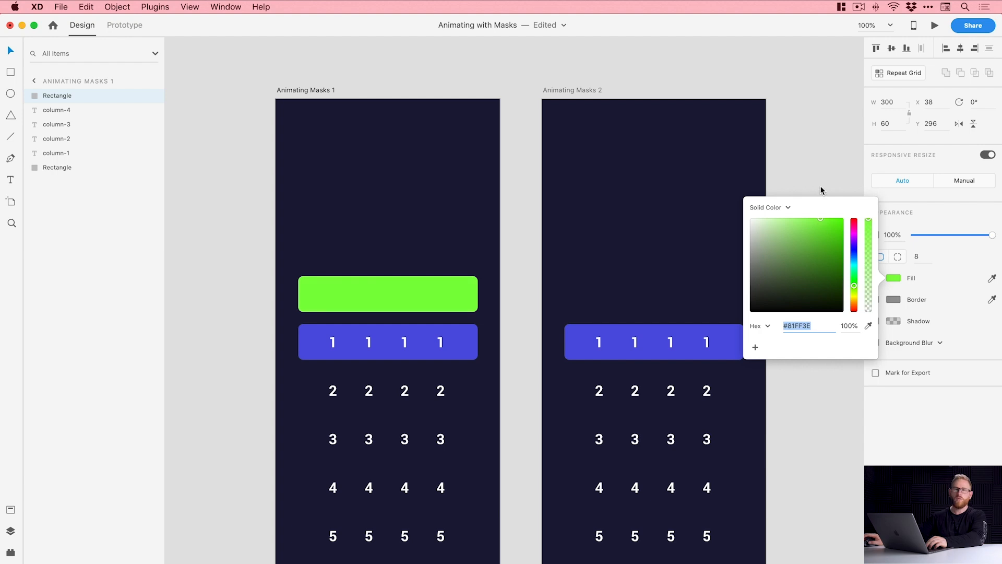
click(816, 165)
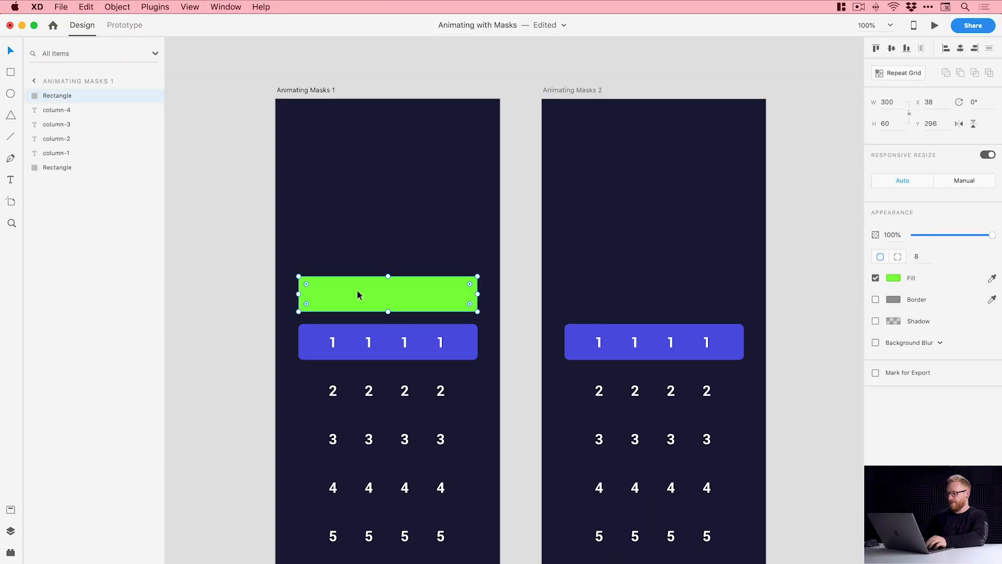
Step: Move the green rectangle down to Y 376 so it covers the blue rectangle
key(shift+Down)
key(shift+Down)
key(shift+Down)
key(shift+Down)
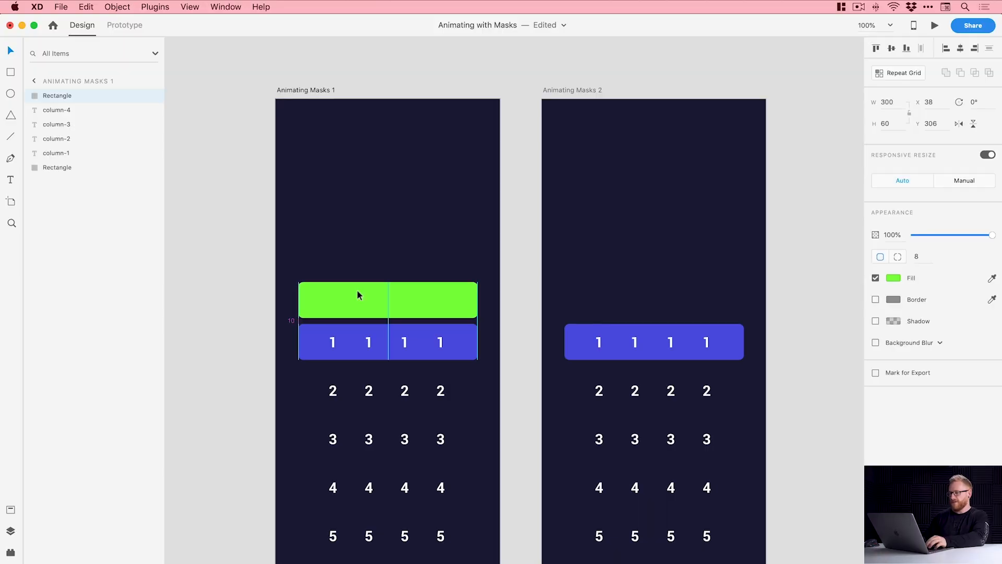
key(shift+Down)
key(shift+Down)
key(shift+Down)
key(shift+Down)
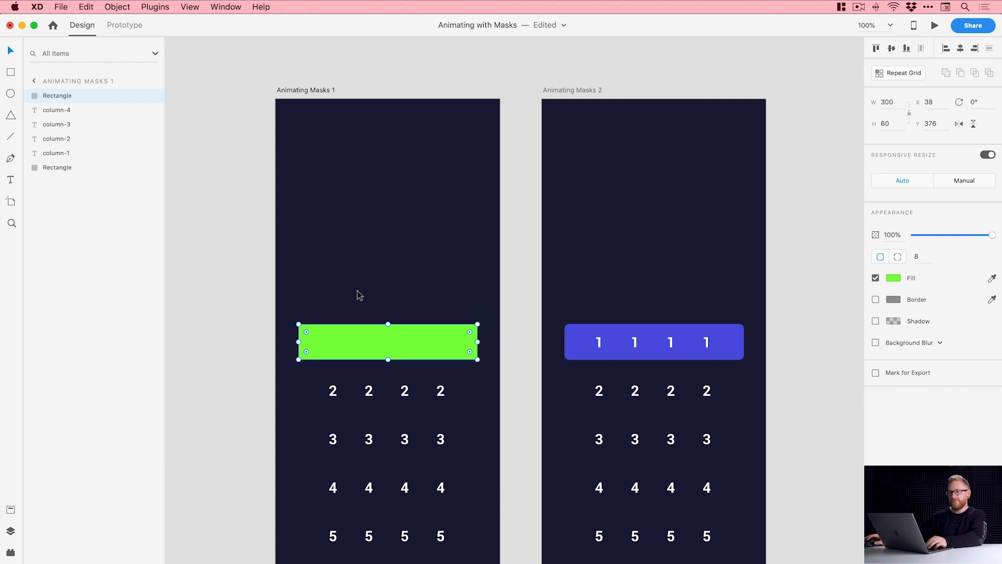
Step: Rename the green rectangle's layer as MASK
double_click(57, 96)
text(MASK)
key(Return)
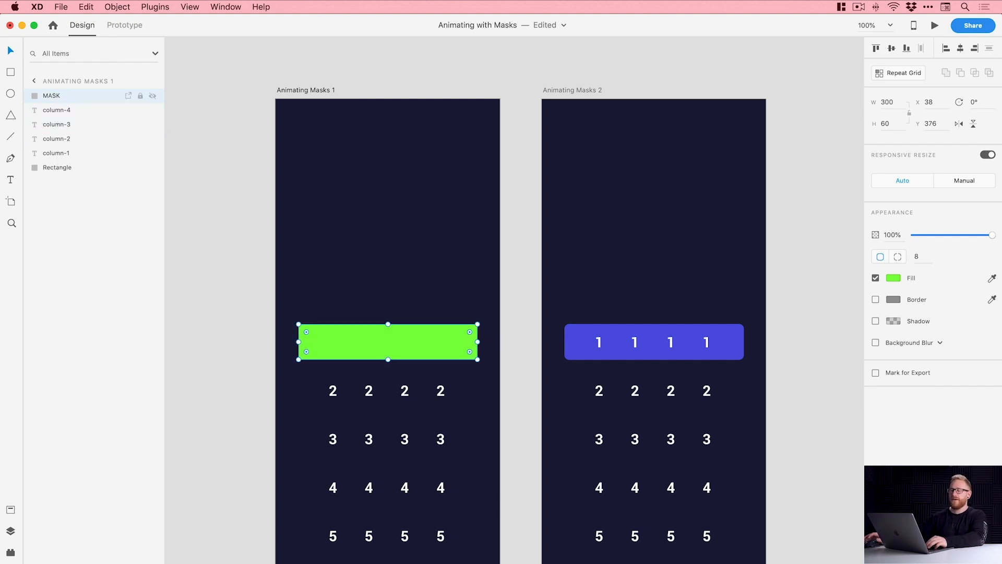
Step: Mask the four number columns on Animating Masks 1 with the green MASK rectangle using Mask with Shape
shift+click(66, 154)
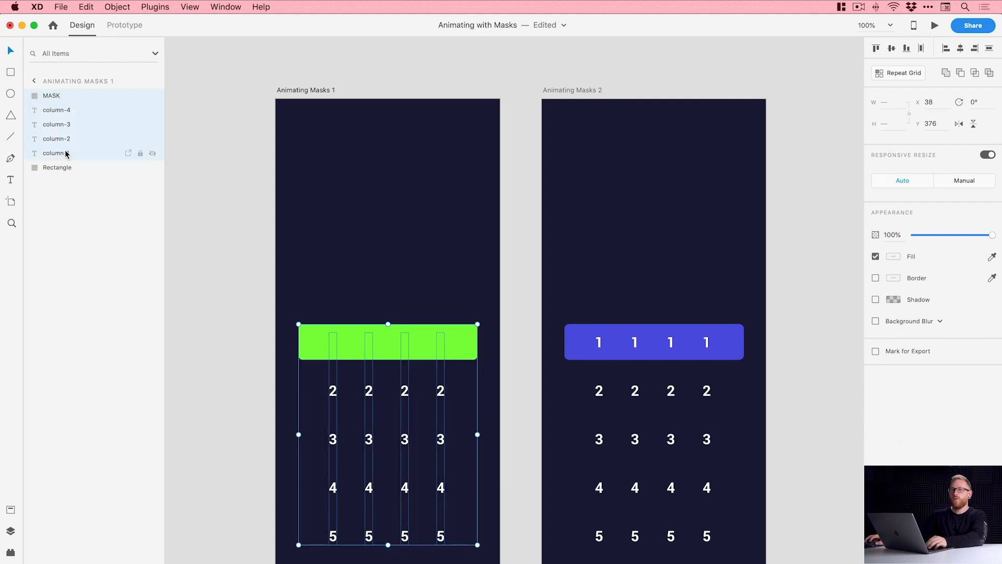
right_click(381, 336)
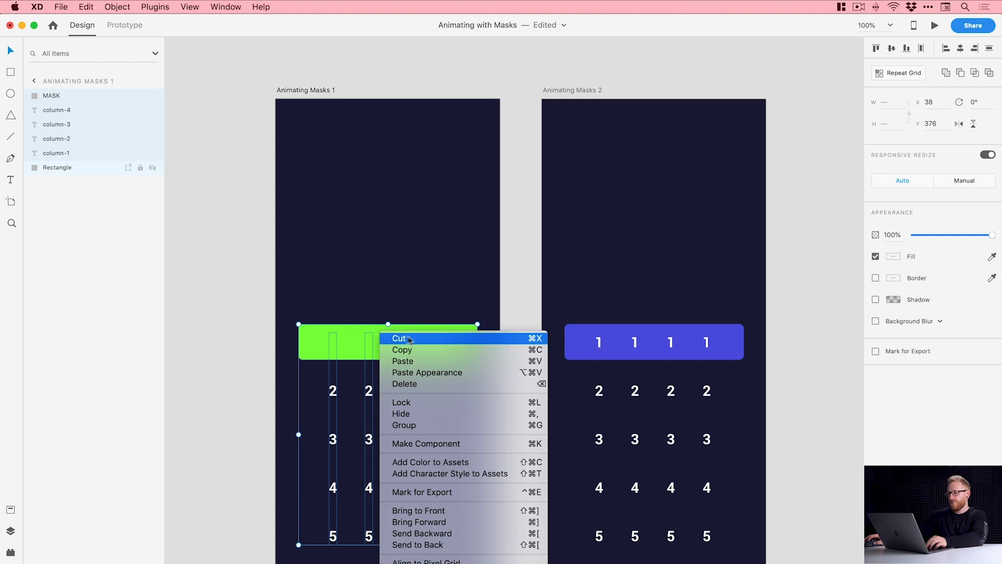
click(112, 5)
click(117, 6)
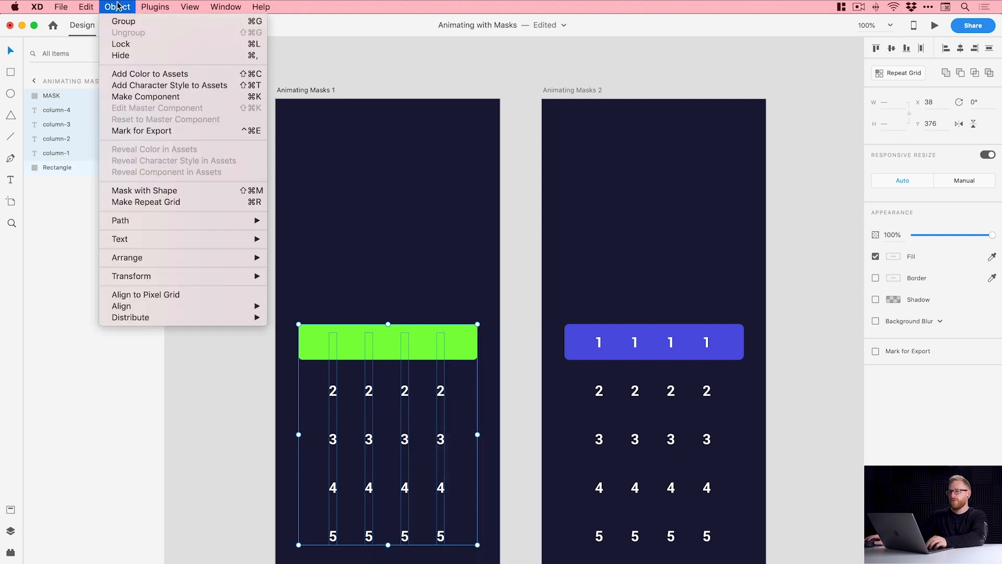
click(170, 193)
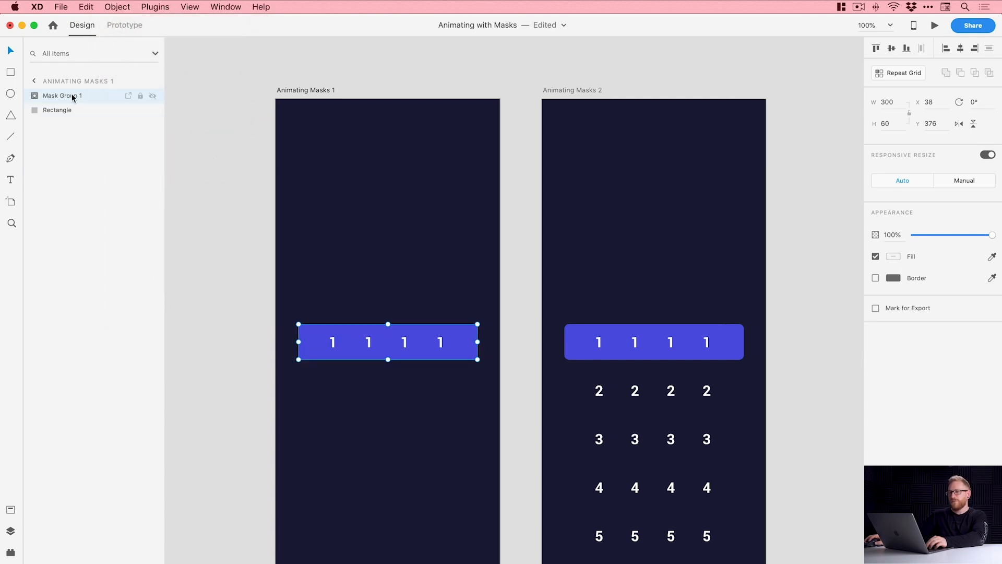
Step: Expand the mask group's layers, then hide the MASK shape and show it again
click(34, 96)
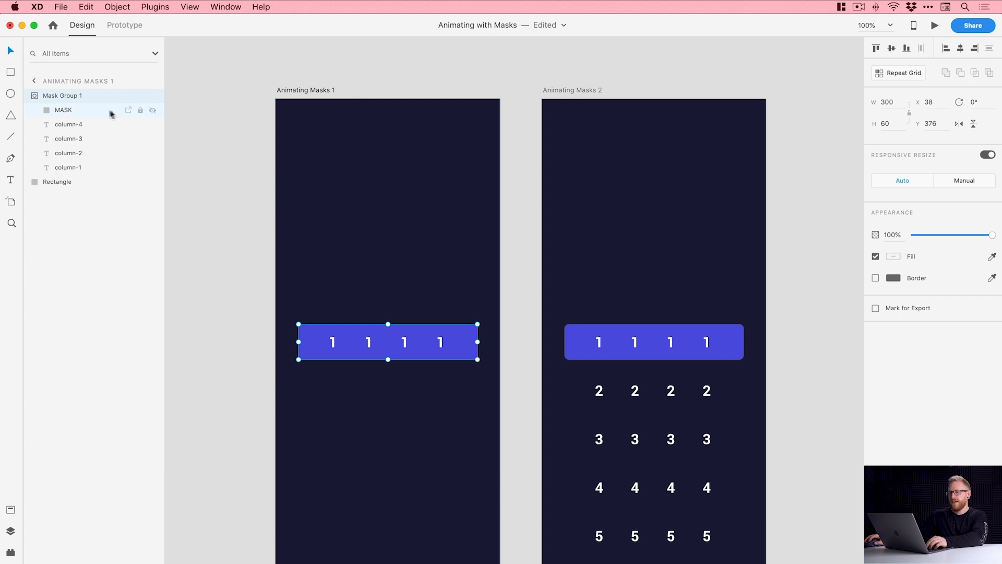
click(152, 112)
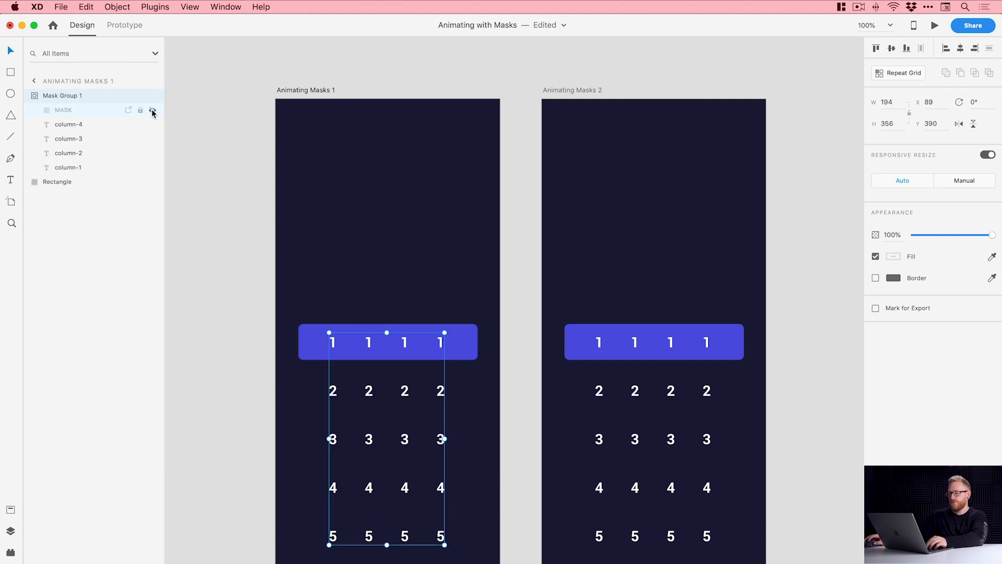
click(153, 111)
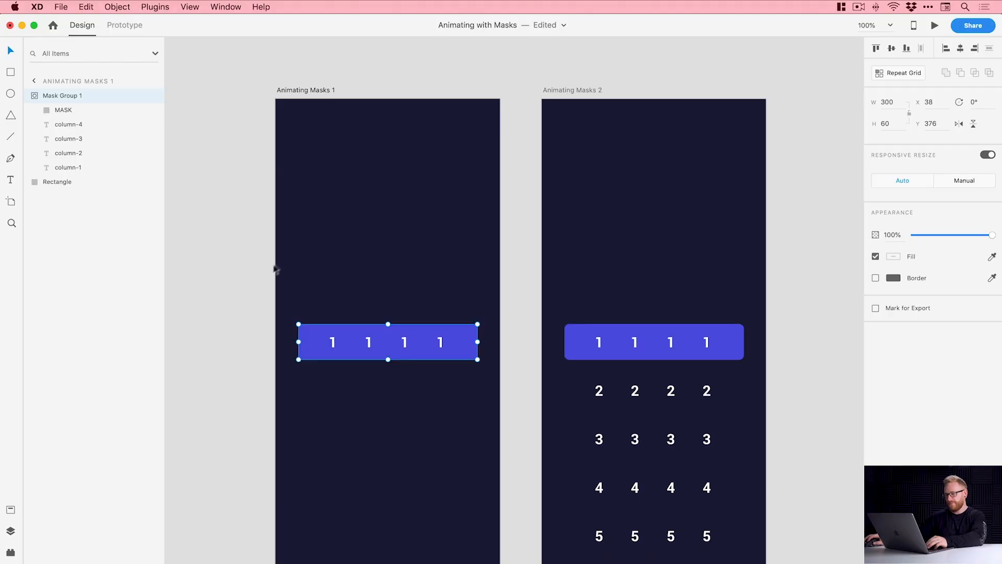
Step: Try moving the mask group below the blue rectangle to X 55, Y 493, and undo the move
click(308, 320)
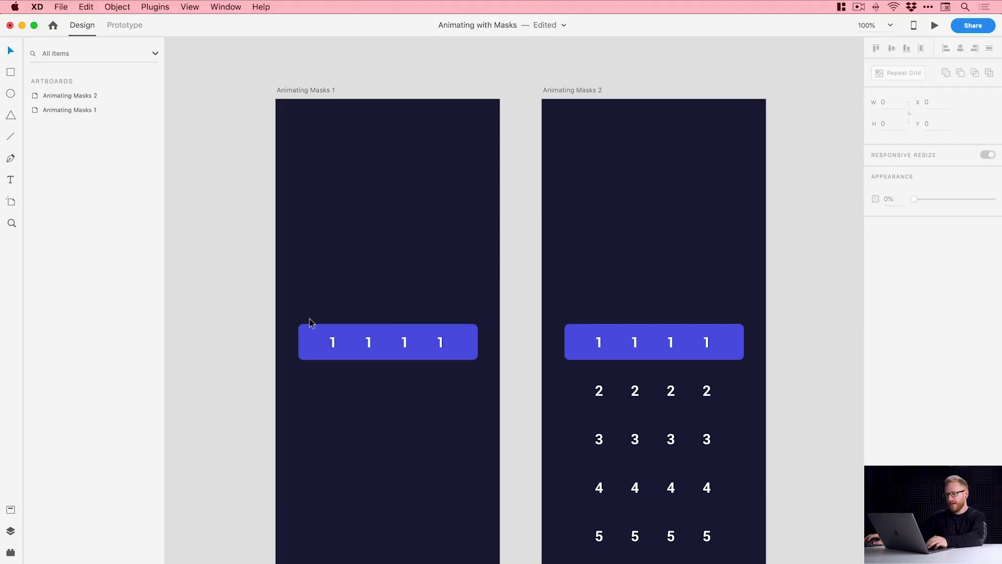
double_click(331, 340)
drag(331, 340, 339, 412)
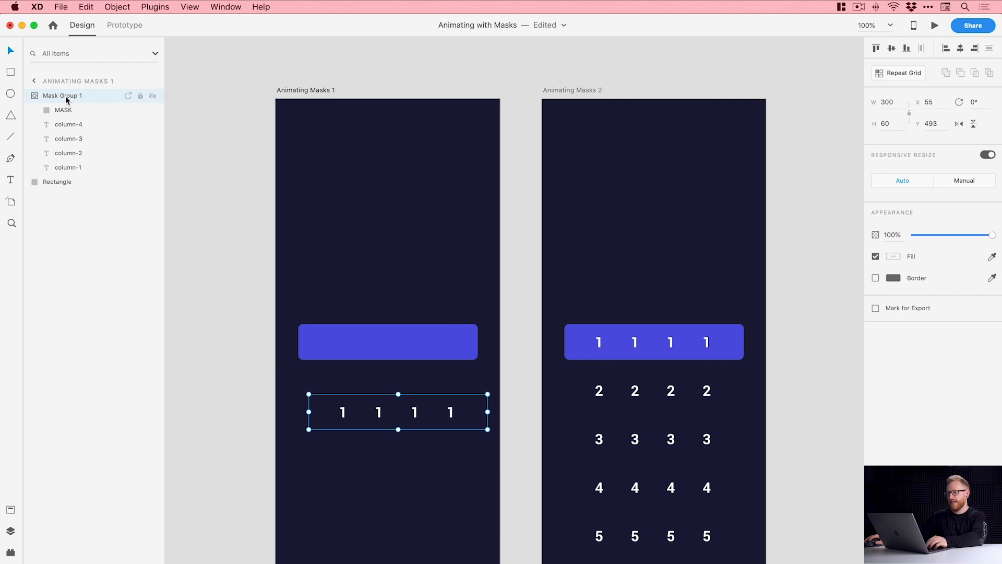
key(super+z)
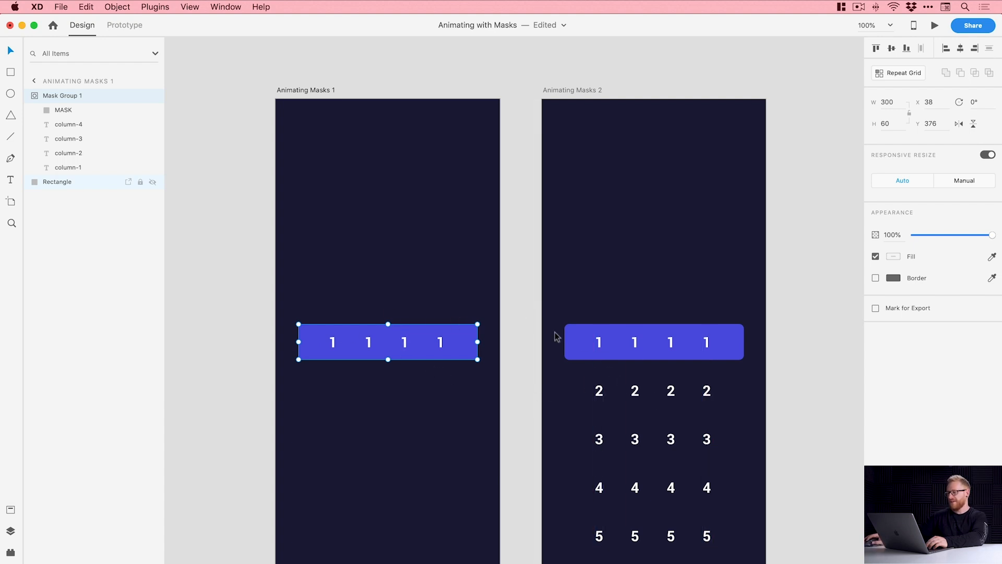
Step: Replace the contents of Animating Masks 2 with a copy of the mask group from Animating Masks 1
drag(525, 313, 738, 534)
key(Delete)
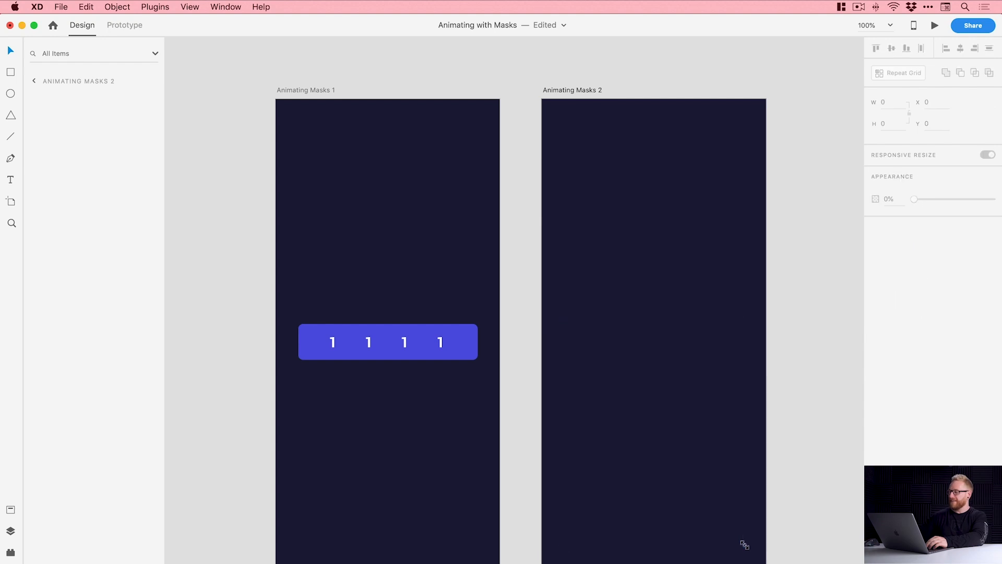
click(395, 335)
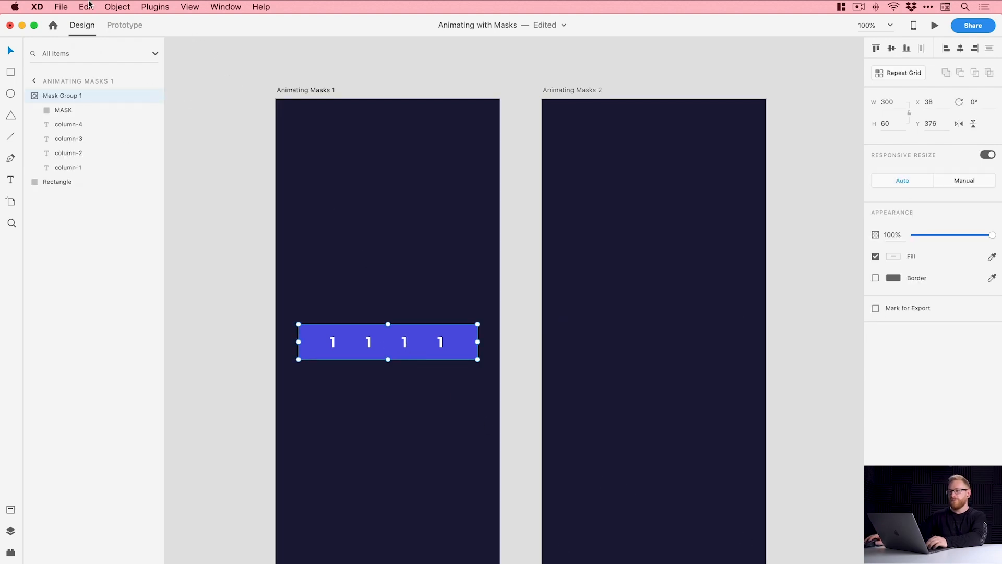
click(88, 6)
click(100, 64)
click(673, 326)
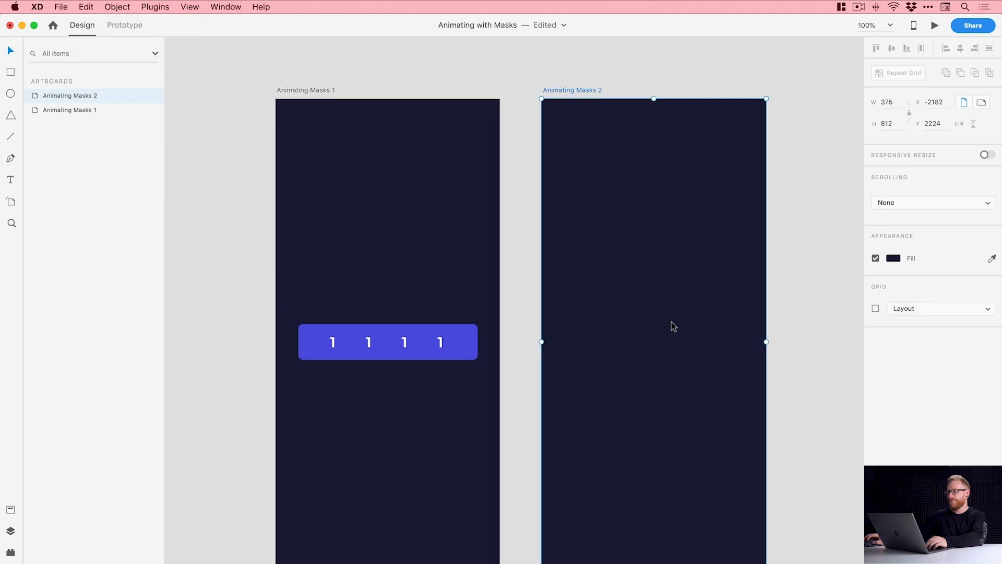
click(84, 6)
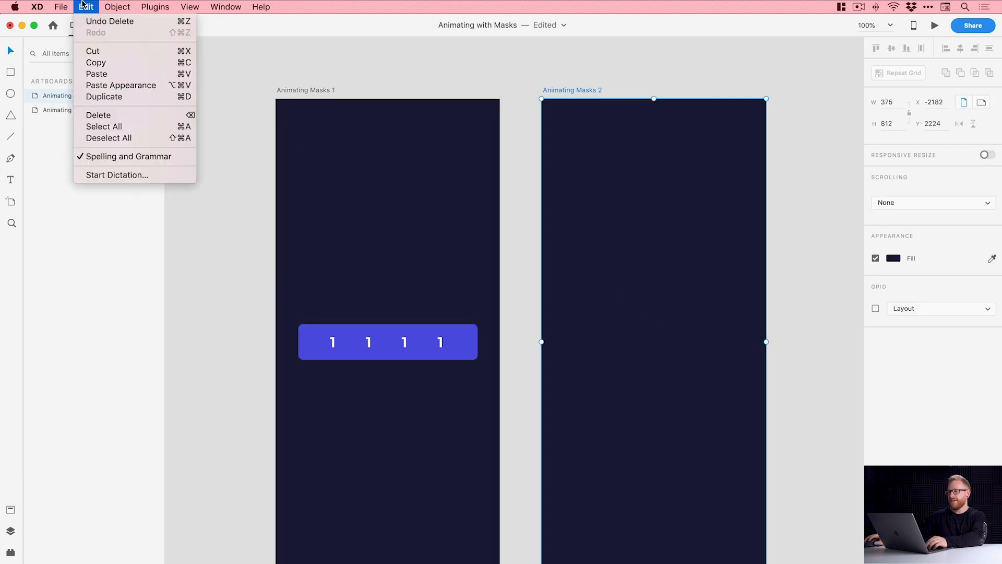
click(112, 76)
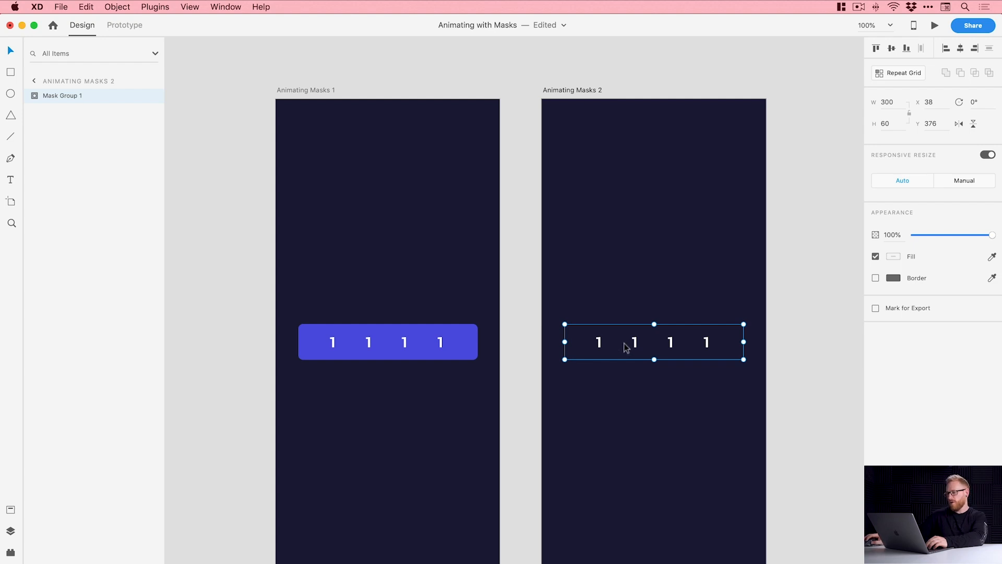
Step: Copy the blue rectangle from Animating Masks 1 and paste it onto Animating Masks 2
double_click(464, 348)
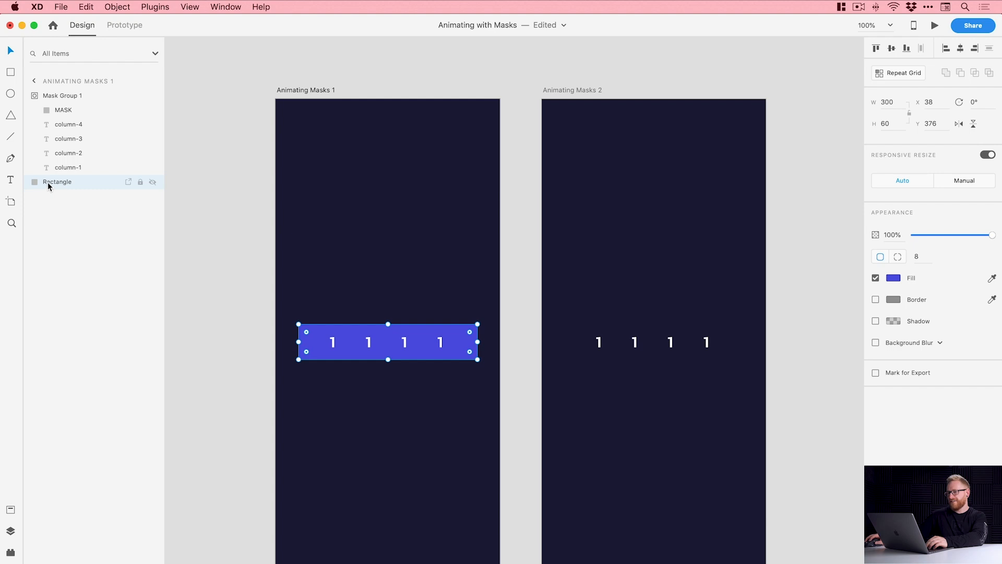
click(86, 7)
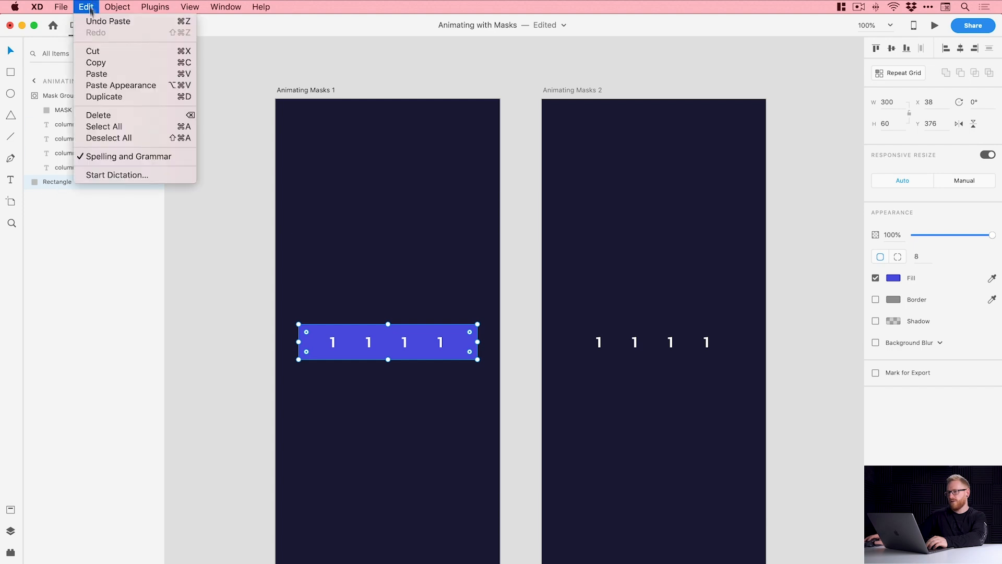
click(99, 63)
click(645, 275)
click(86, 6)
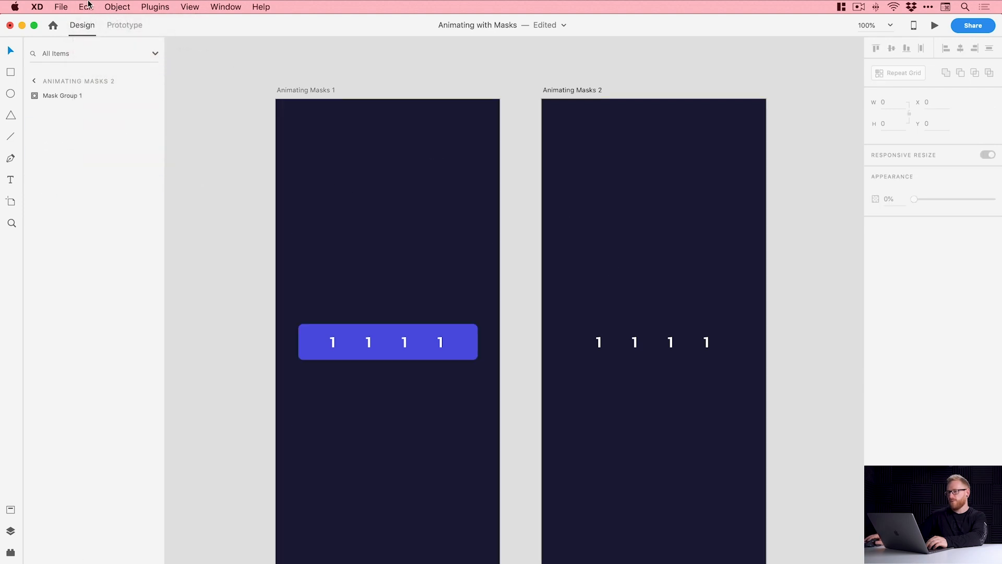
click(111, 74)
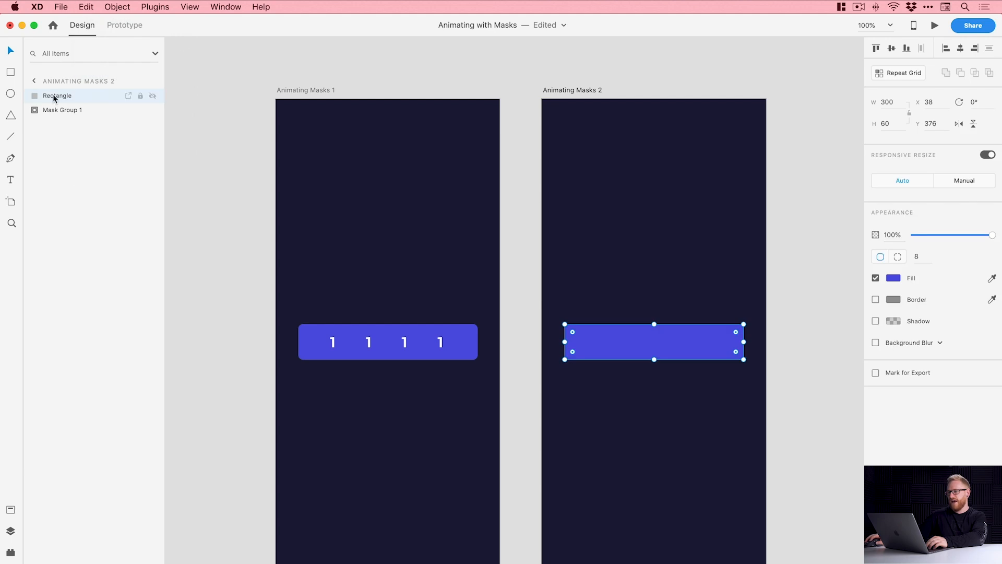
Step: Move the pasted blue rectangle beneath Mask Group 1 in the layer order of Animating Masks 2
drag(56, 98, 59, 118)
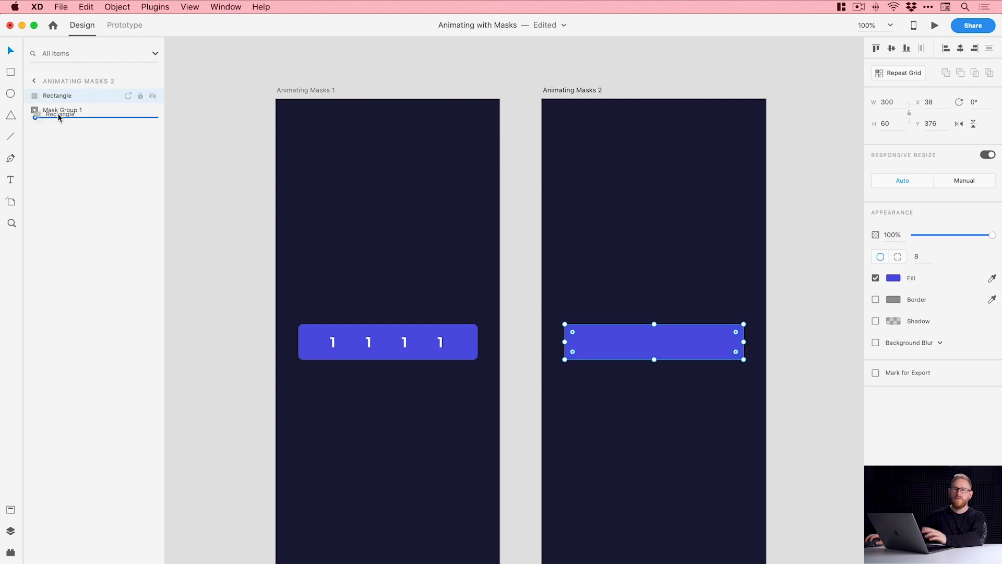
drag(59, 117, 57, 114)
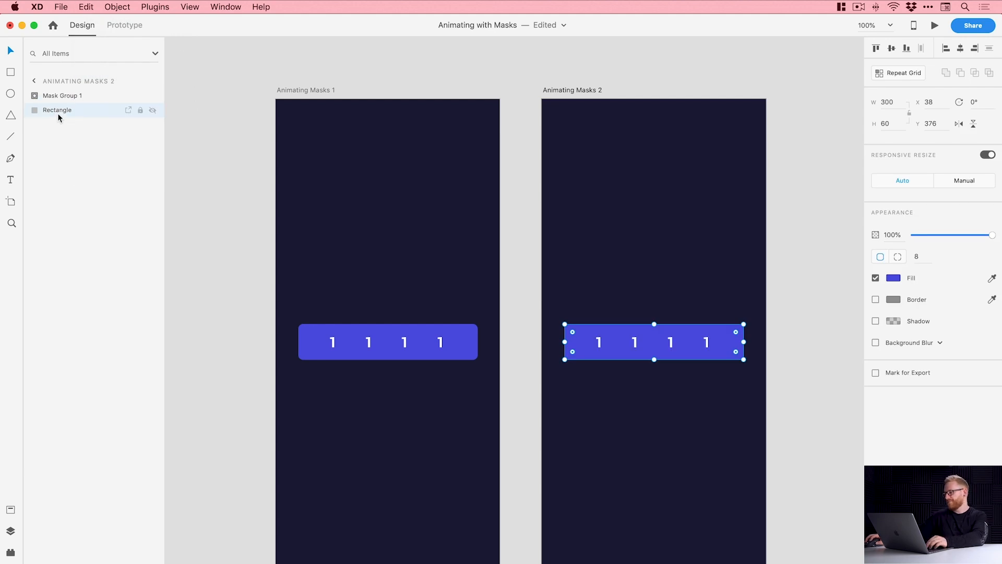
click(254, 293)
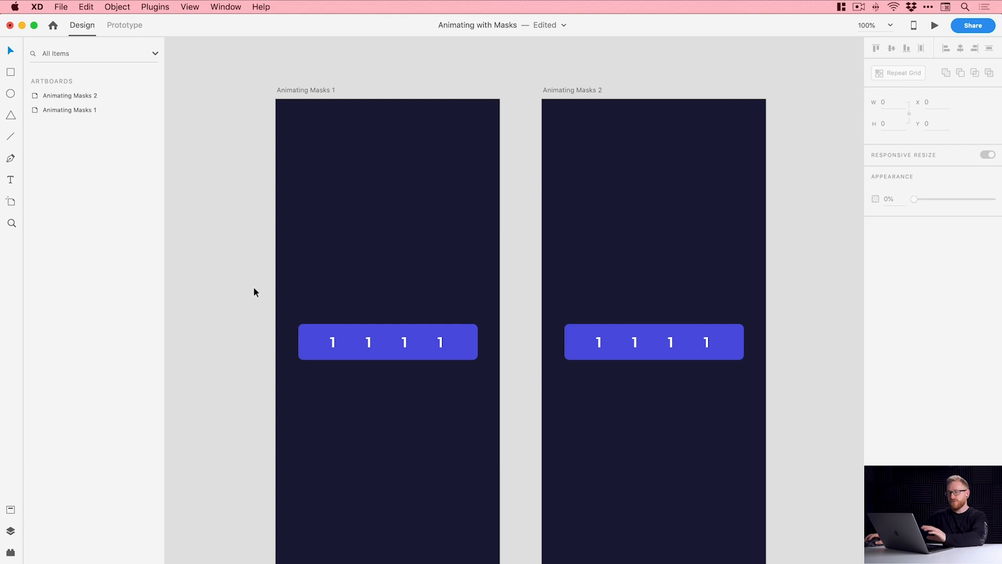
Step: Shift the masked columns on Animating Masks 2 vertically to show 4, 5, 2, 4, placing columns 1 to 4 at Y 147, 66, 309 and 147
double_click(601, 345)
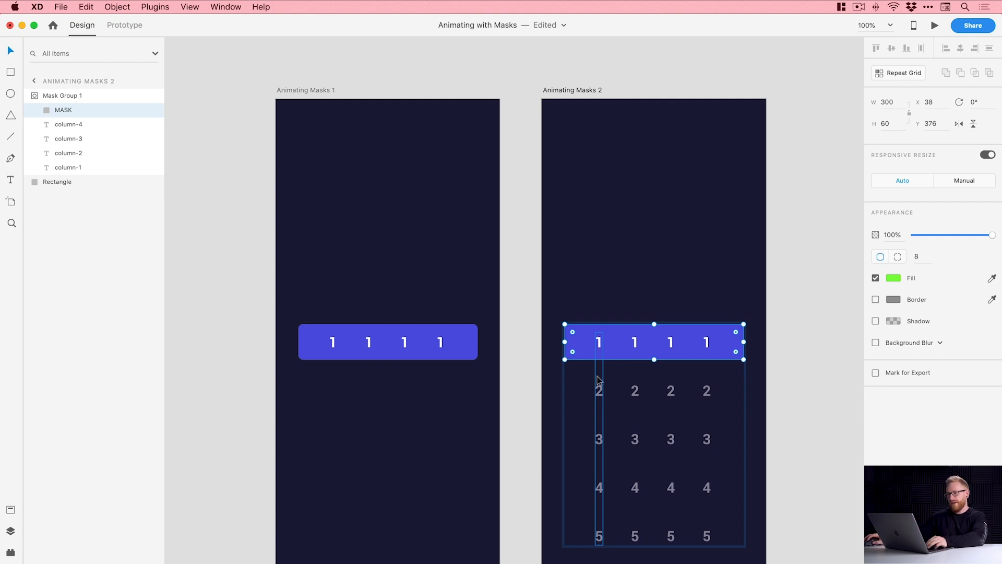
click(84, 168)
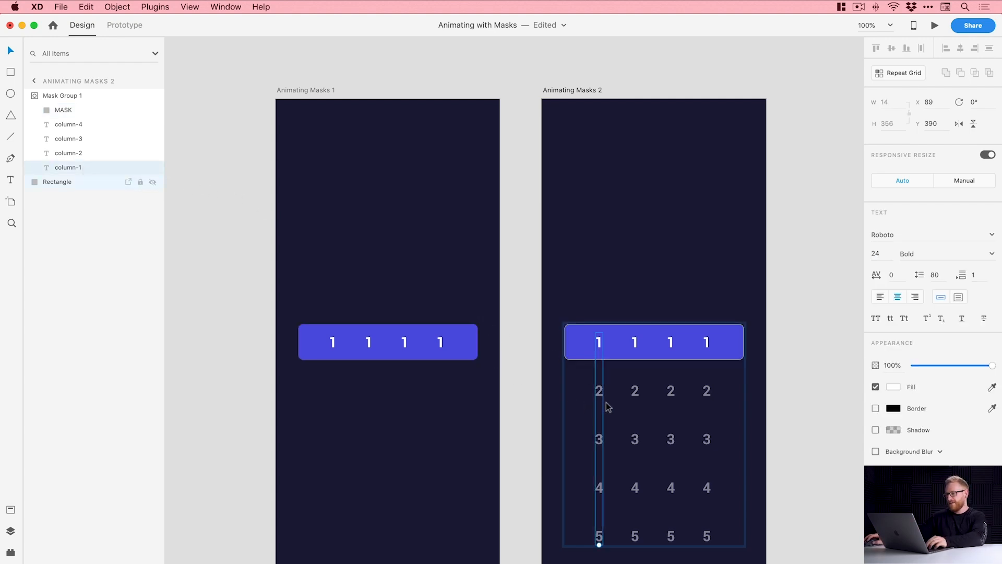
drag(602, 396, 616, 251)
key(Up)
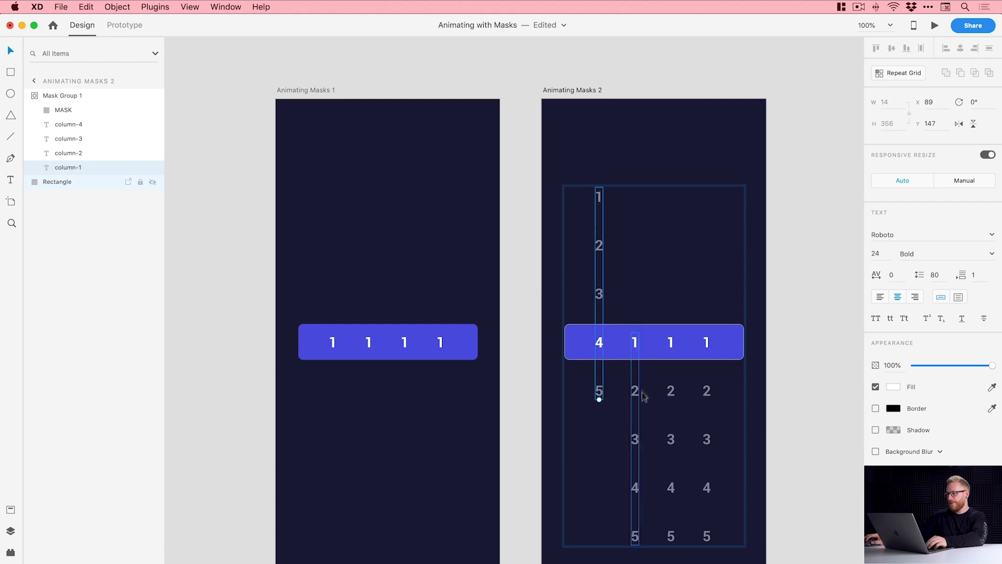
drag(639, 396, 634, 202)
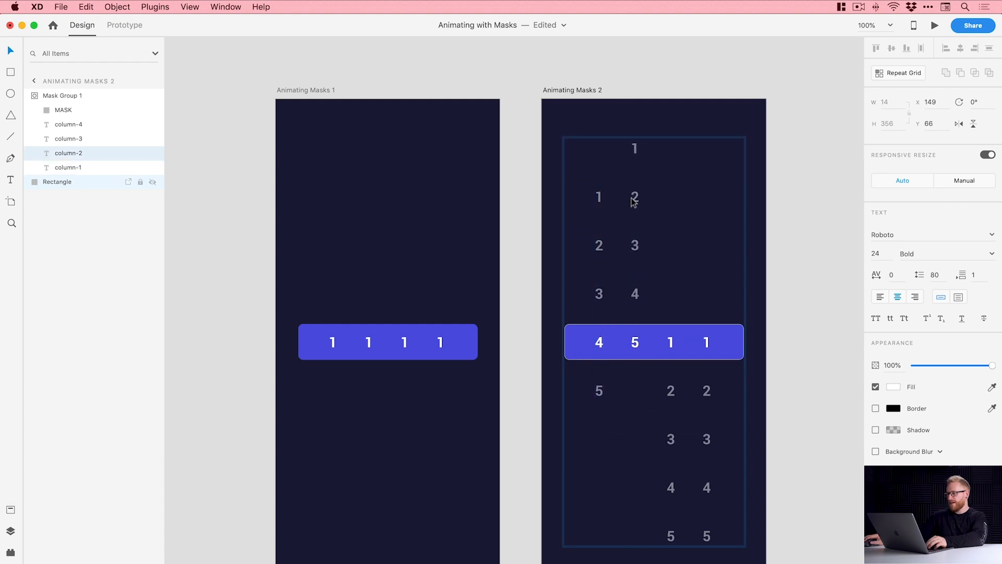
drag(671, 394, 671, 345)
drag(706, 392, 701, 249)
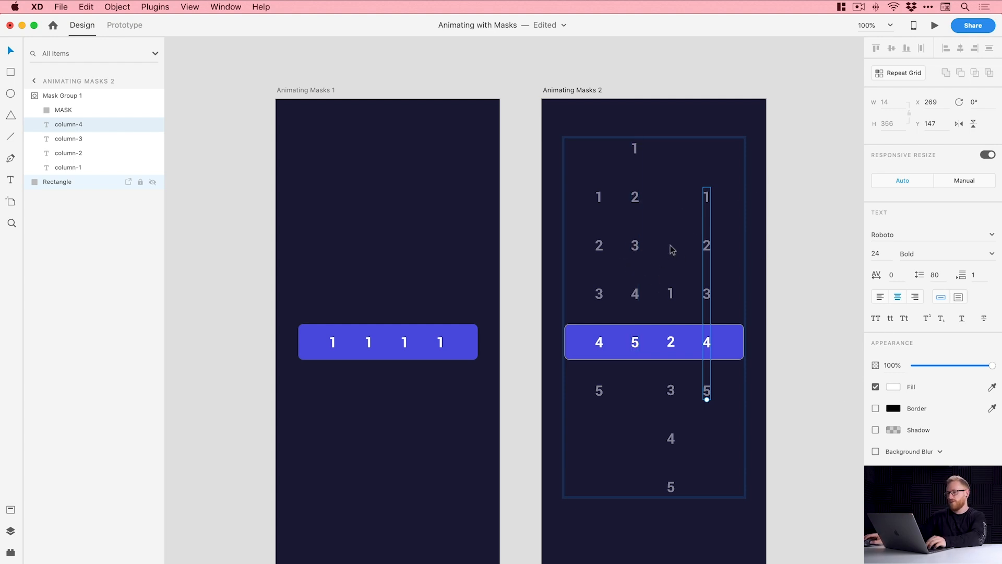
click(799, 271)
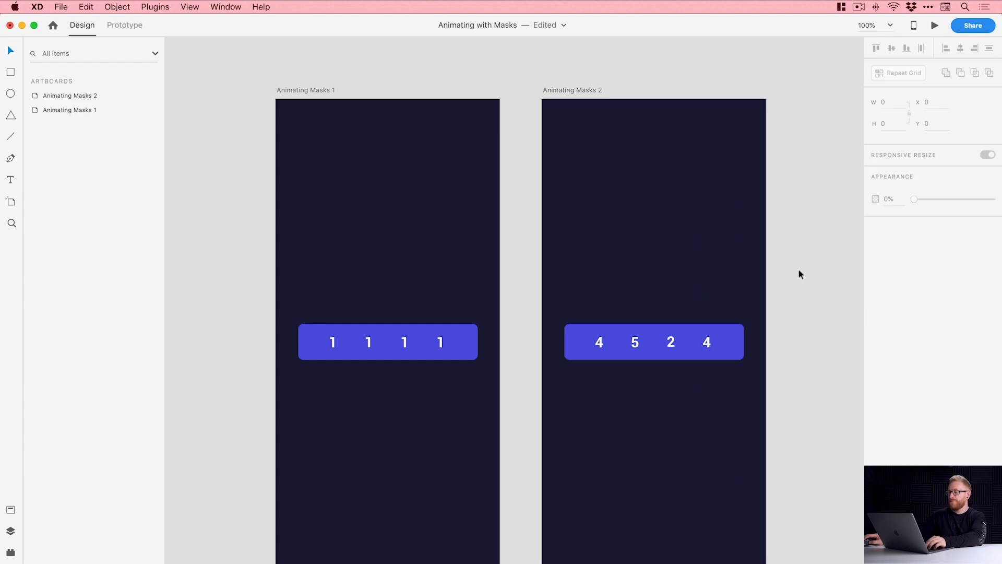
Step: Add a horizontal guide to Animating Masks 2 near the baseline of the four visible digits
key(z)
drag(687, 324, 765, 499)
drag(373, 340, 511, 466)
key(v)
key(super+2)
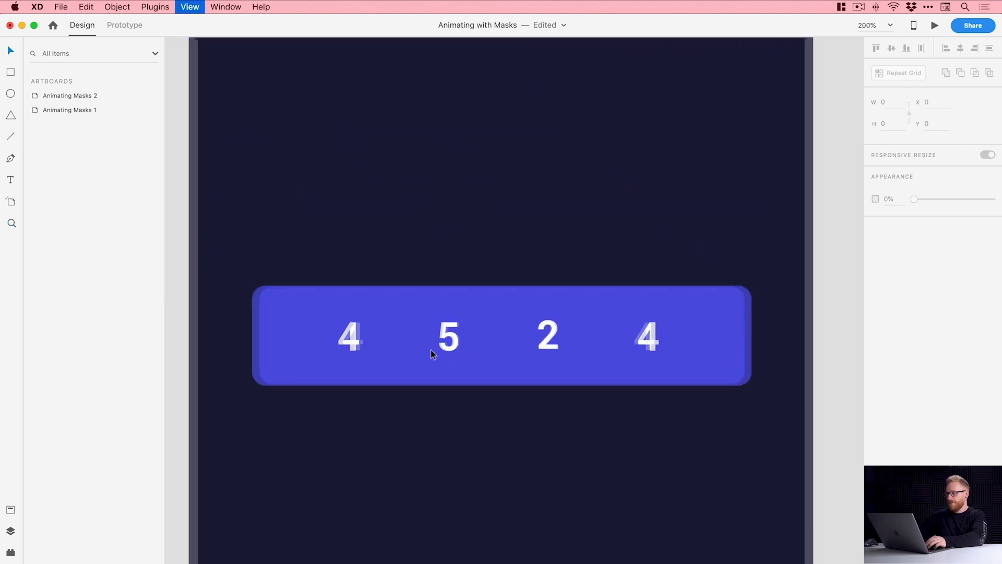
key(super+1)
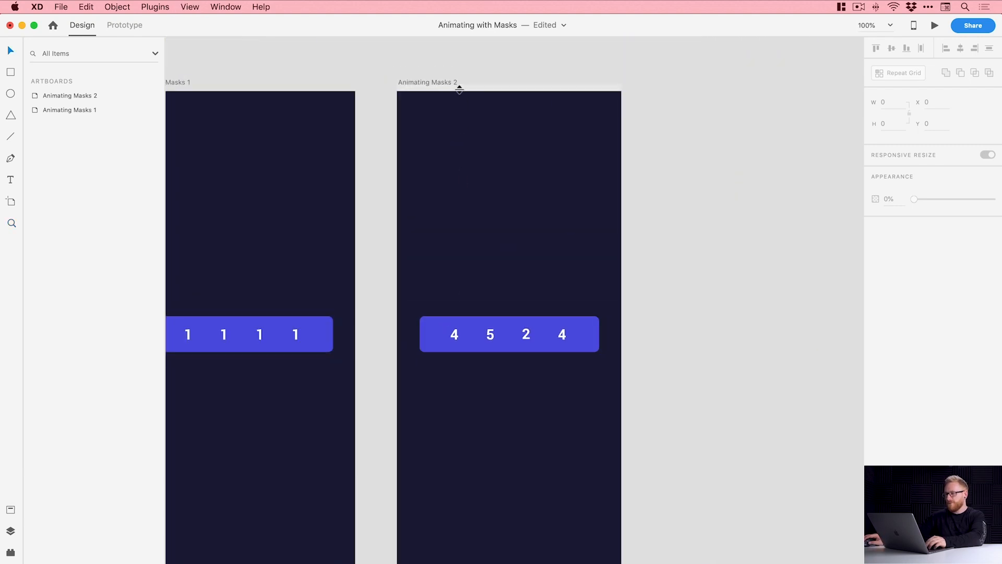
drag(459, 89, 457, 337)
Step: Examine up close how the digits on Animating Masks 2 line up with the guide, including column-3
key(z)
click(497, 336)
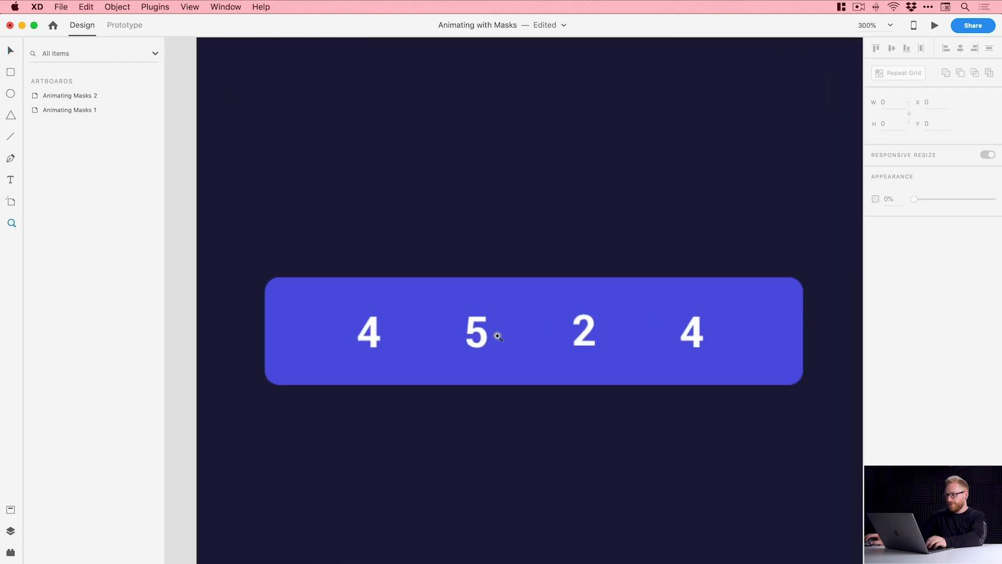
key(v)
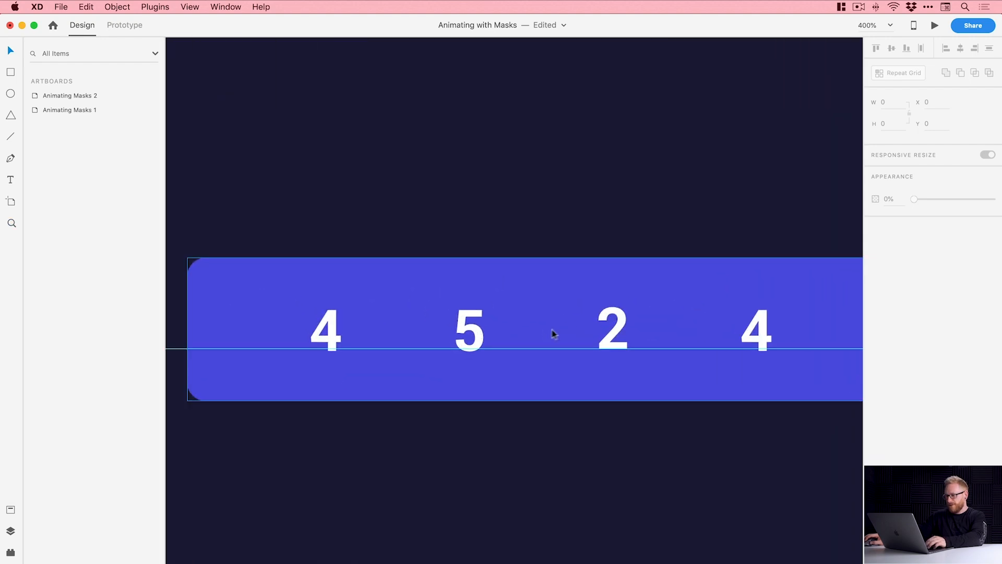
click(612, 330)
double_click(613, 330)
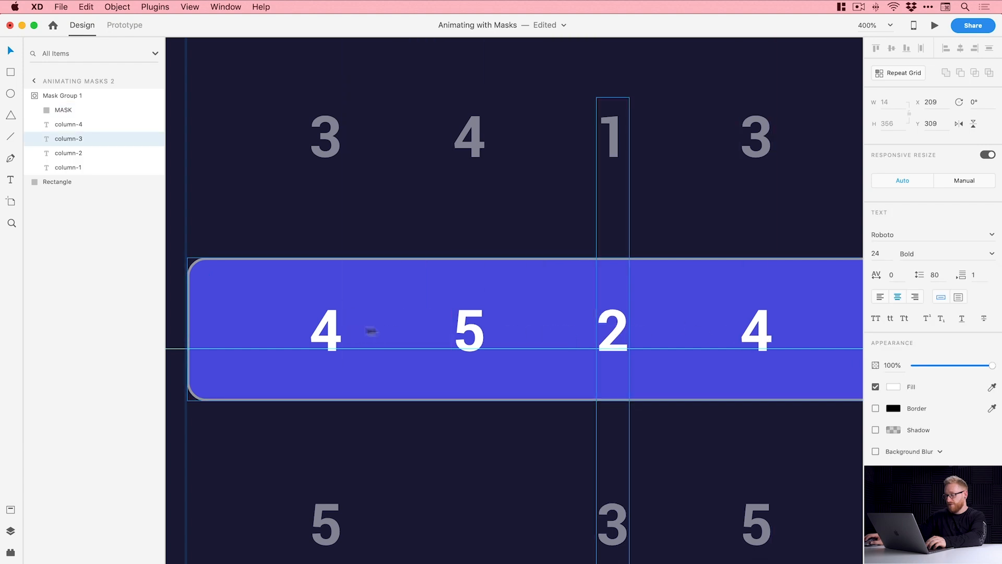
key(super+1)
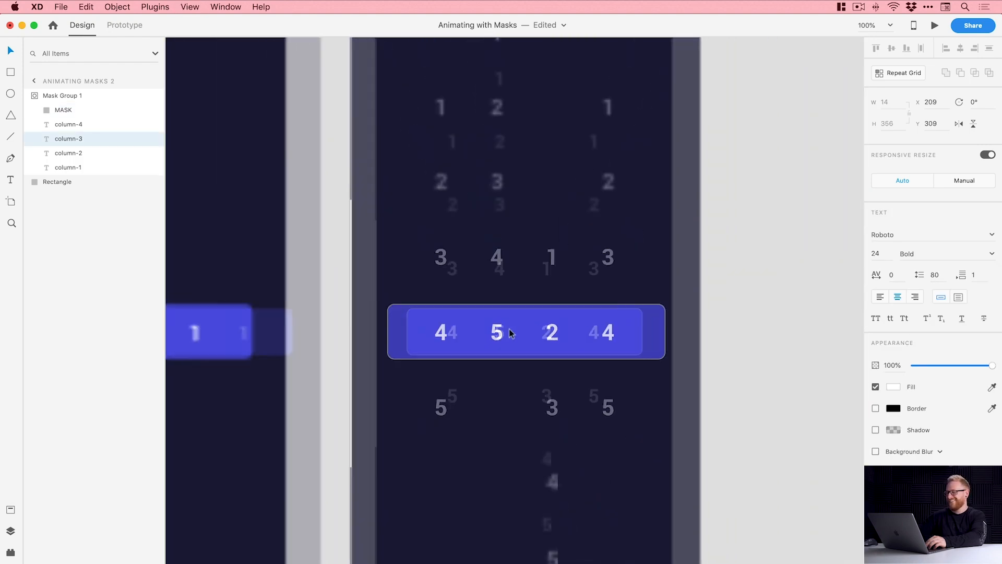
click(690, 230)
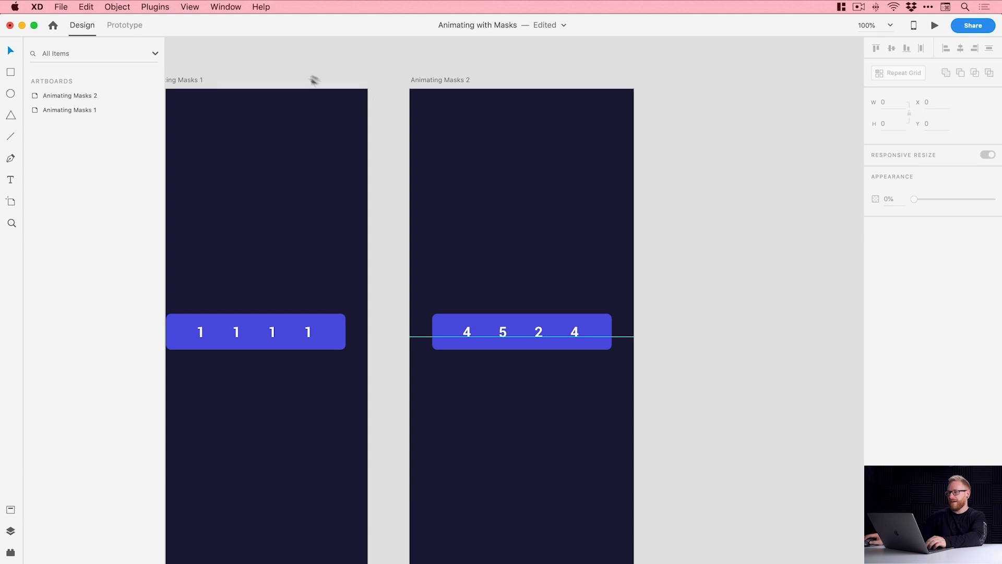
Step: Hide all guides and fit both artboards in view
click(189, 6)
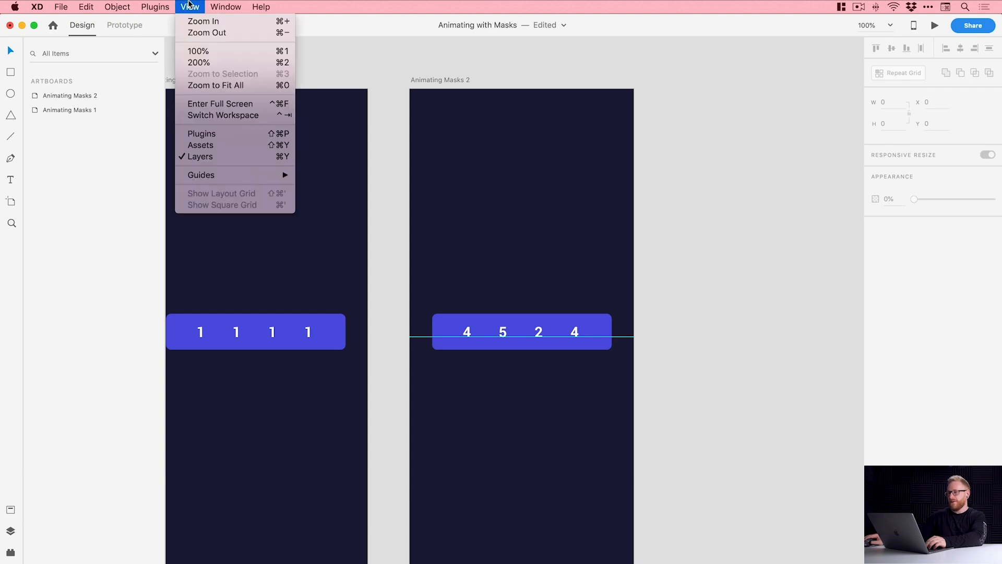
mouse_move(263, 176)
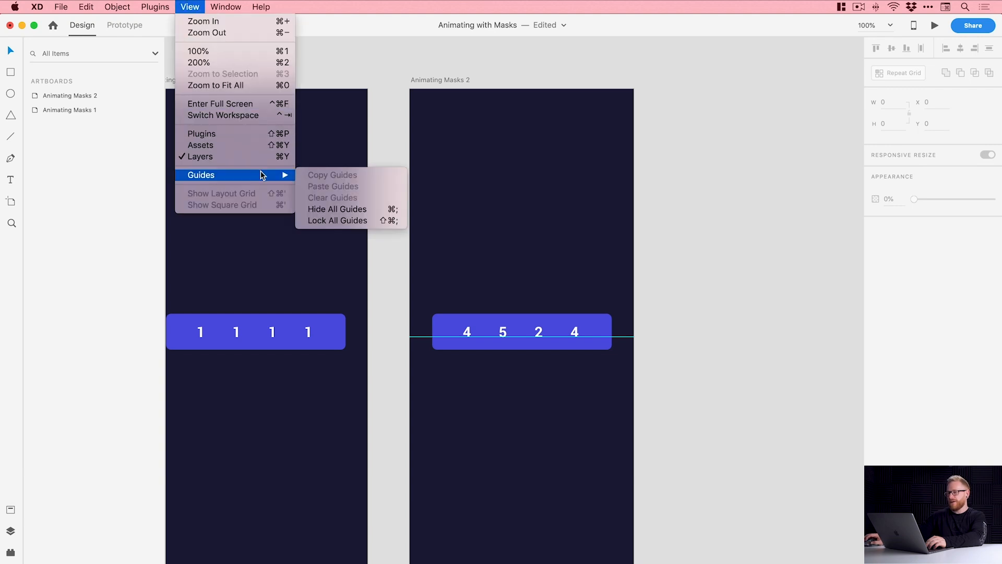
click(343, 211)
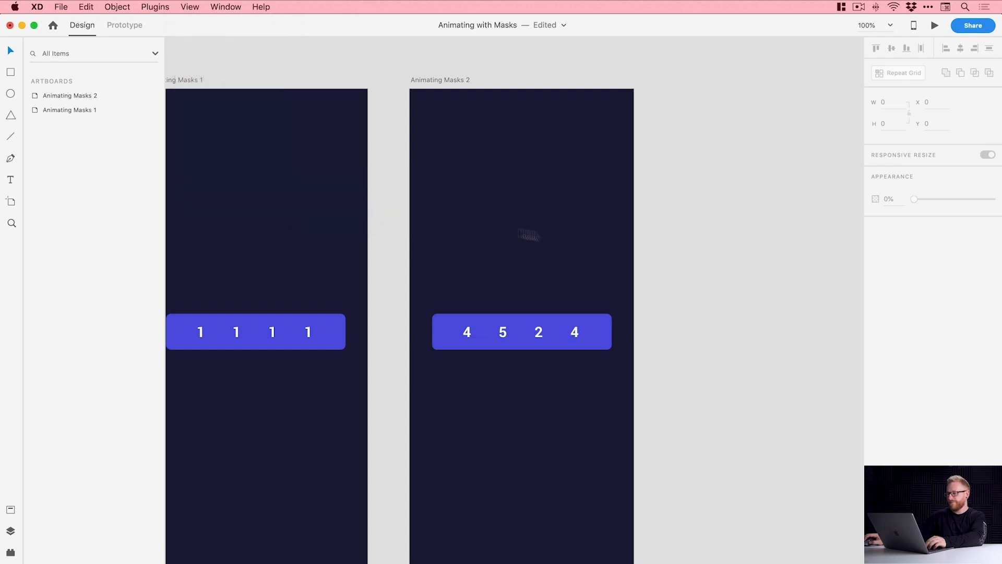
key(super+0)
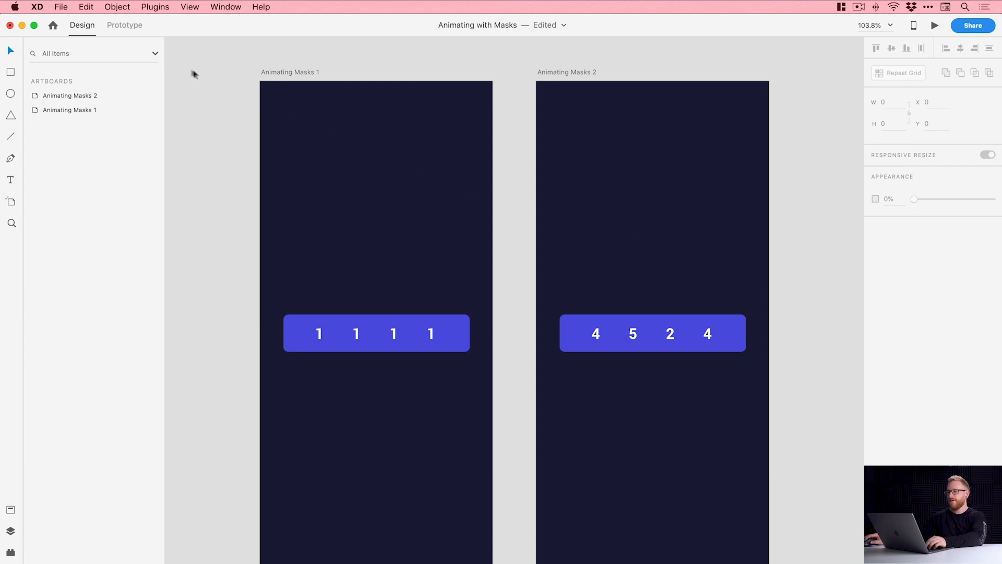
Step: Switch to prototyping and link the Animating Masks 1 artboard to Animating Masks 2
click(125, 33)
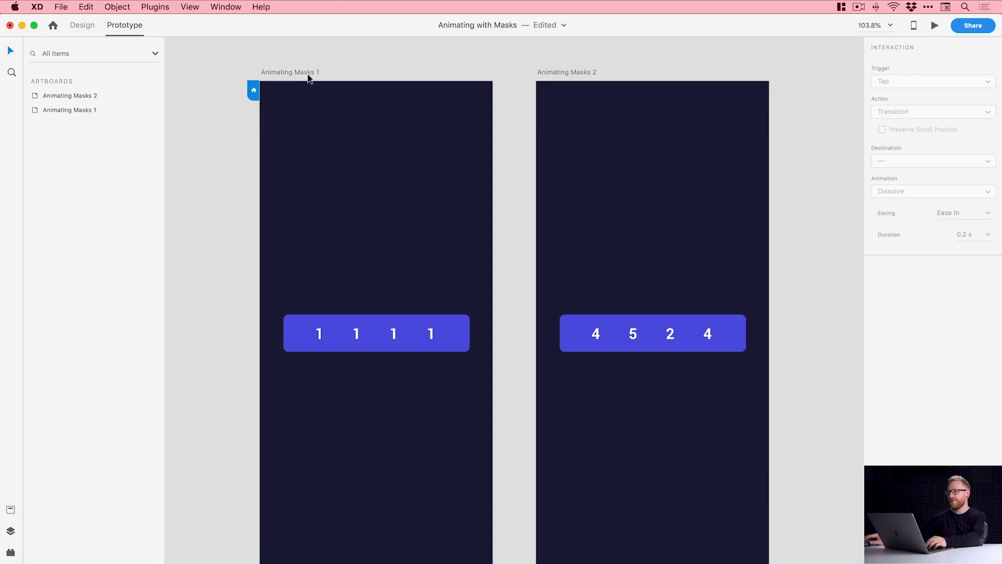
click(308, 73)
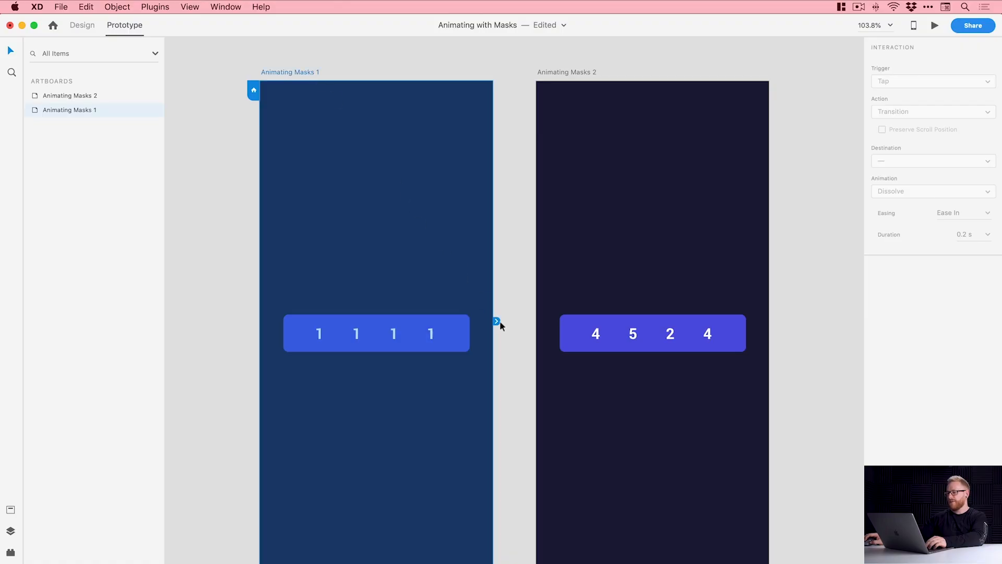
drag(497, 322, 607, 267)
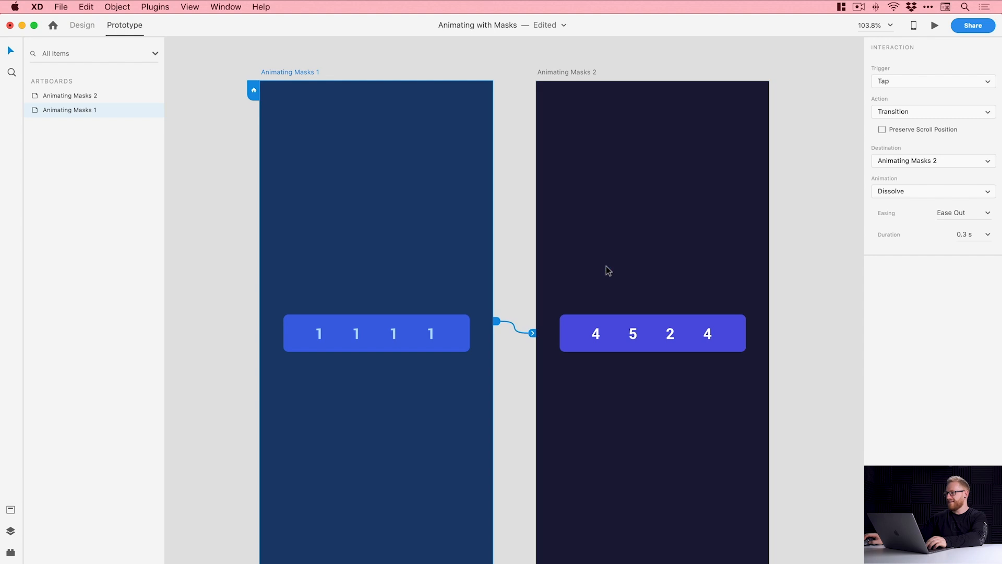
Step: Set the interaction's trigger to Time with a delay of 2 s
click(888, 84)
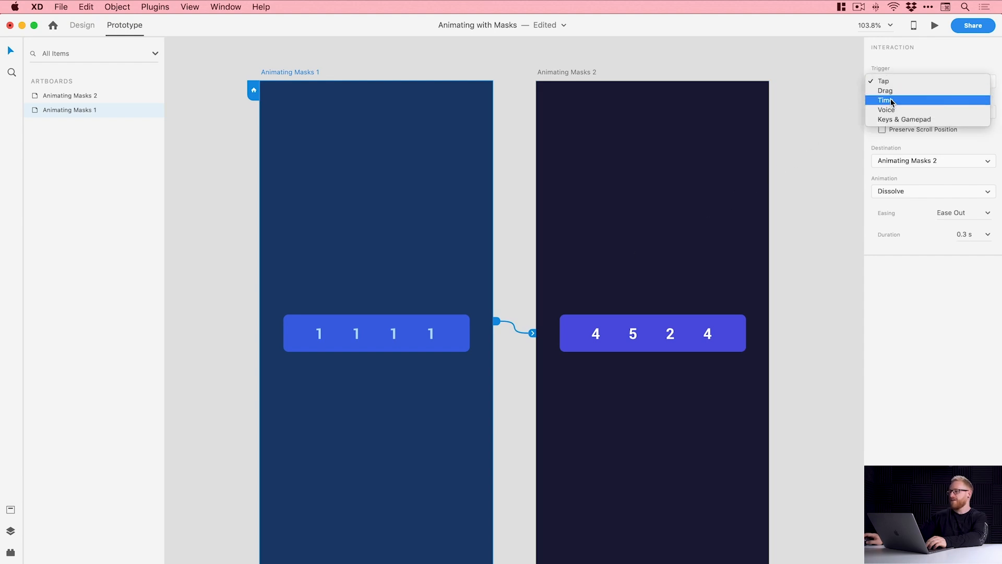
click(893, 100)
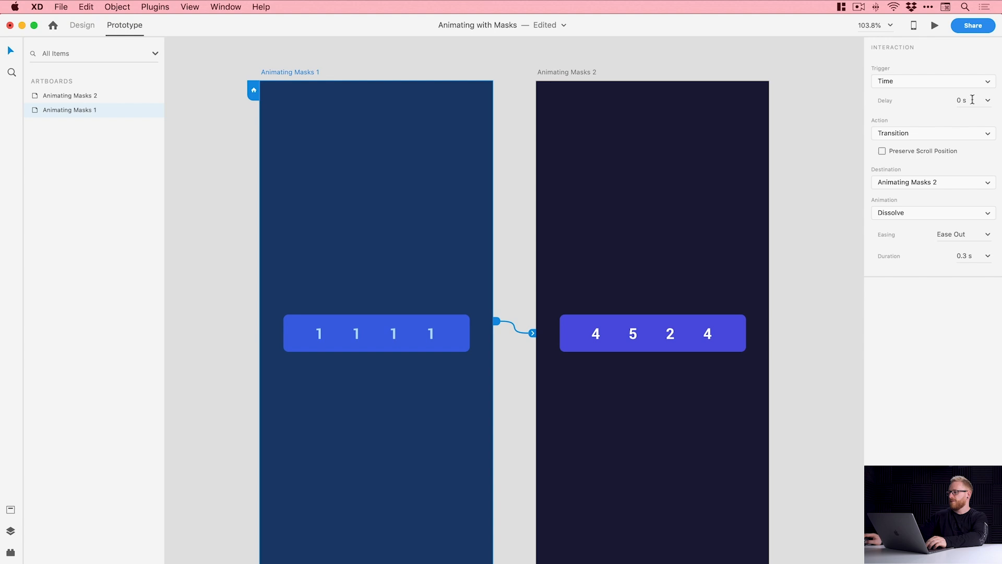
text(2)
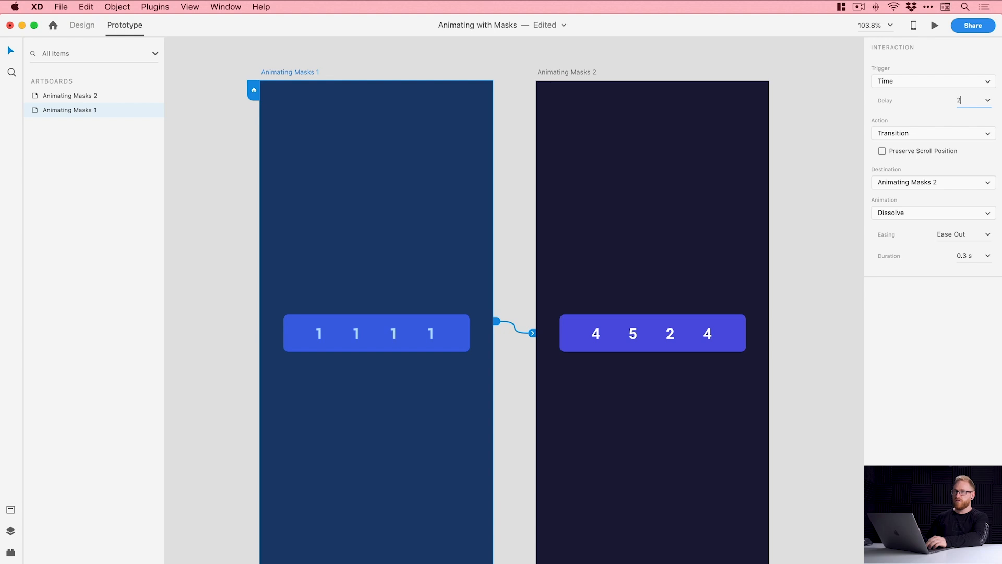
key(Return)
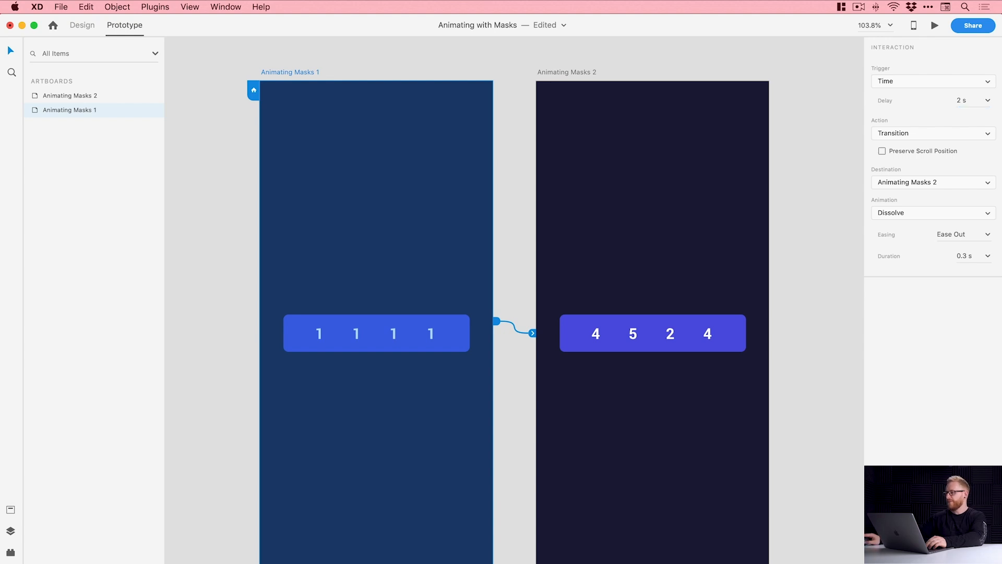
Step: Change the interaction's action to Auto-Animate and its easing to Wind Up
click(949, 132)
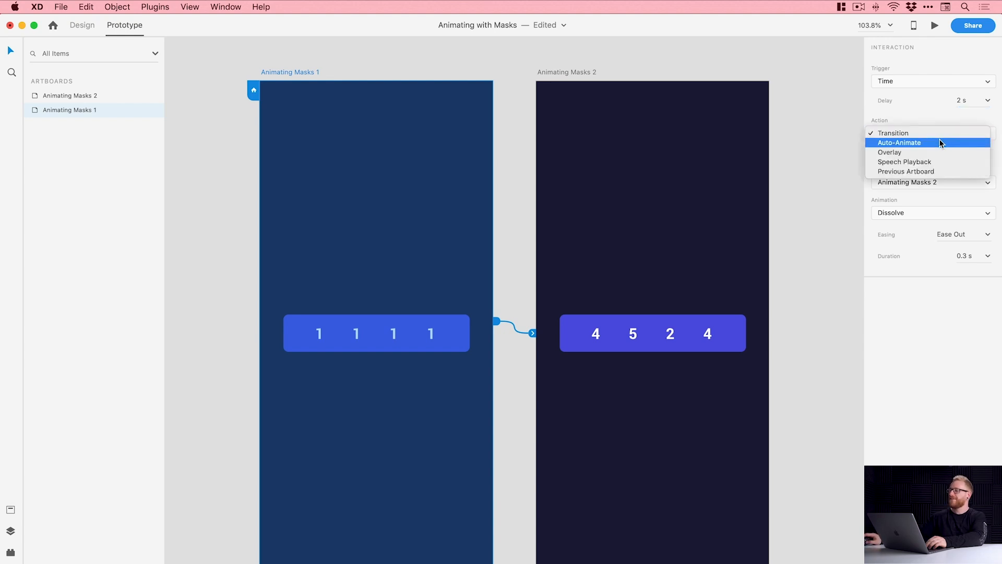
click(942, 142)
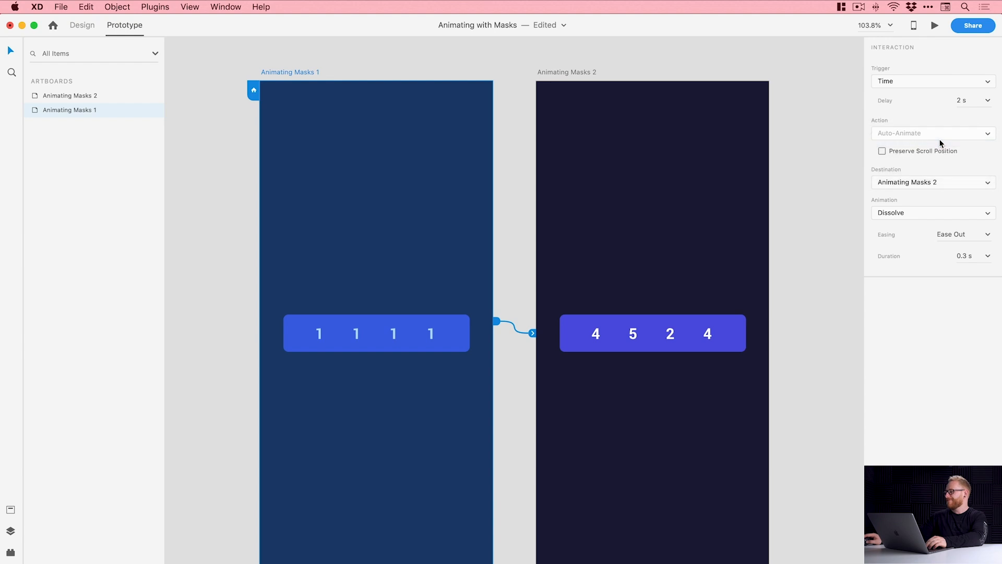
click(992, 186)
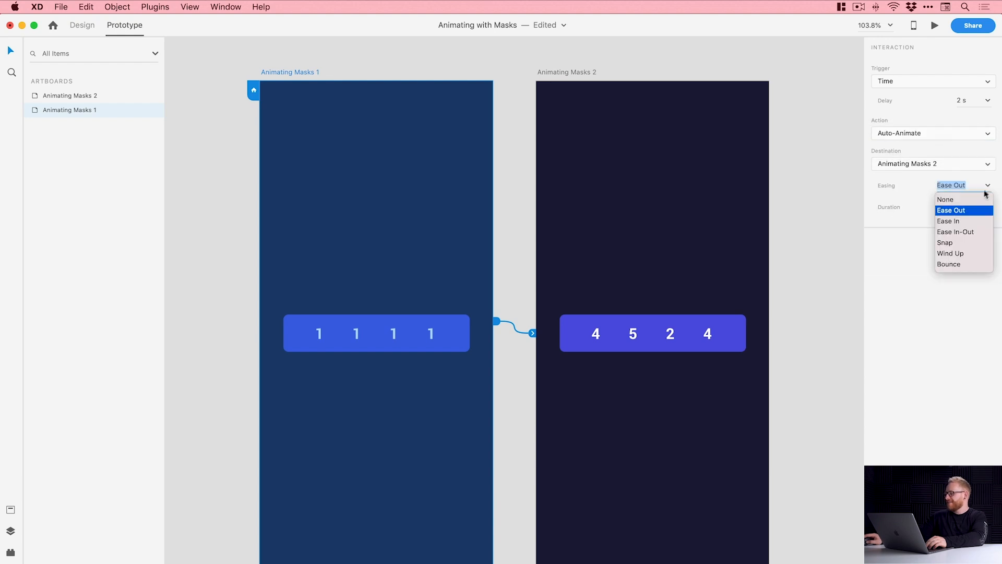
click(959, 255)
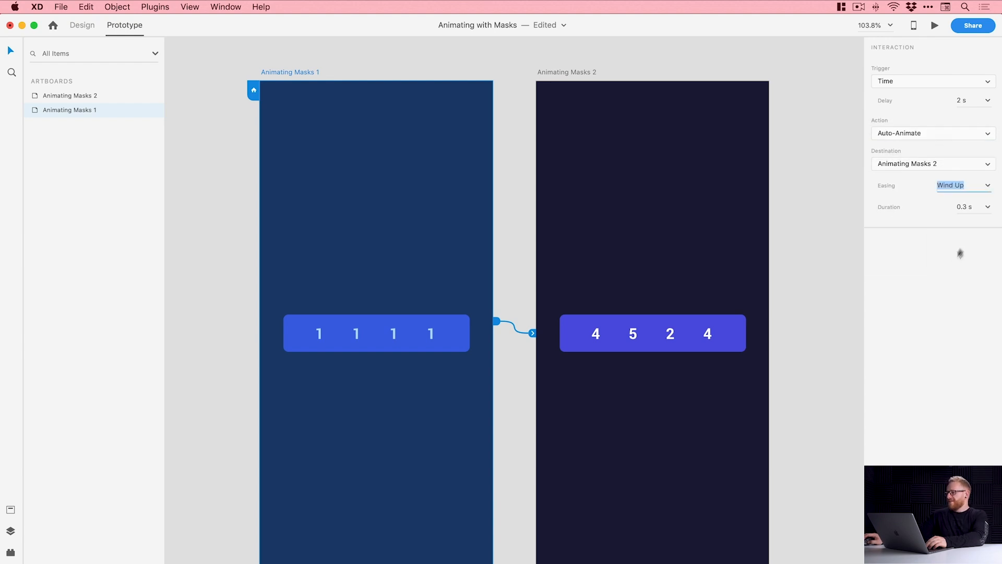
Step: Set the duration of the Auto-Animate interaction from Animating Masks 1 to 0.8 s
click(989, 208)
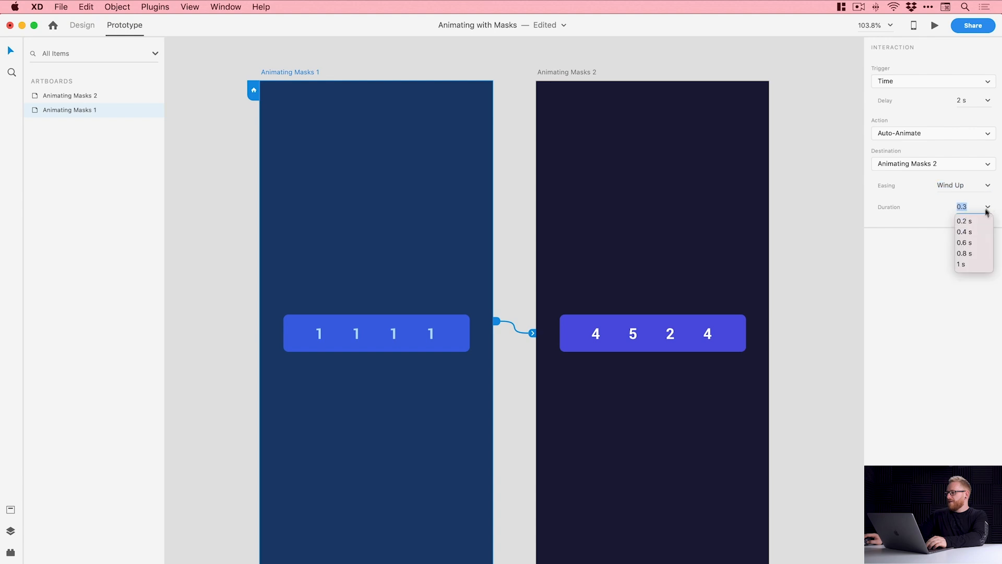
click(966, 254)
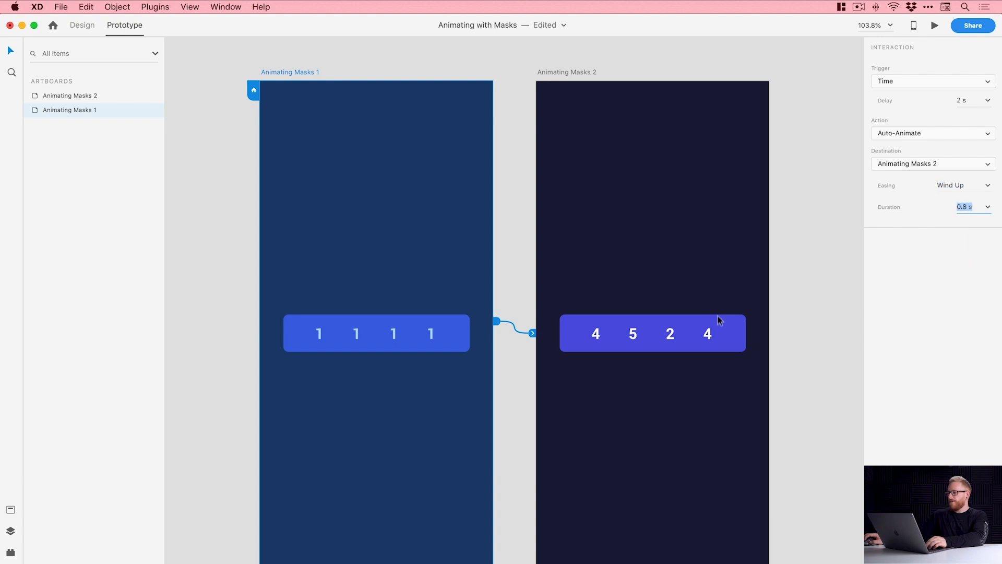
Step: Link the Animating Masks 2 artboard back to Animating Masks 1 and preview the prototype
click(563, 73)
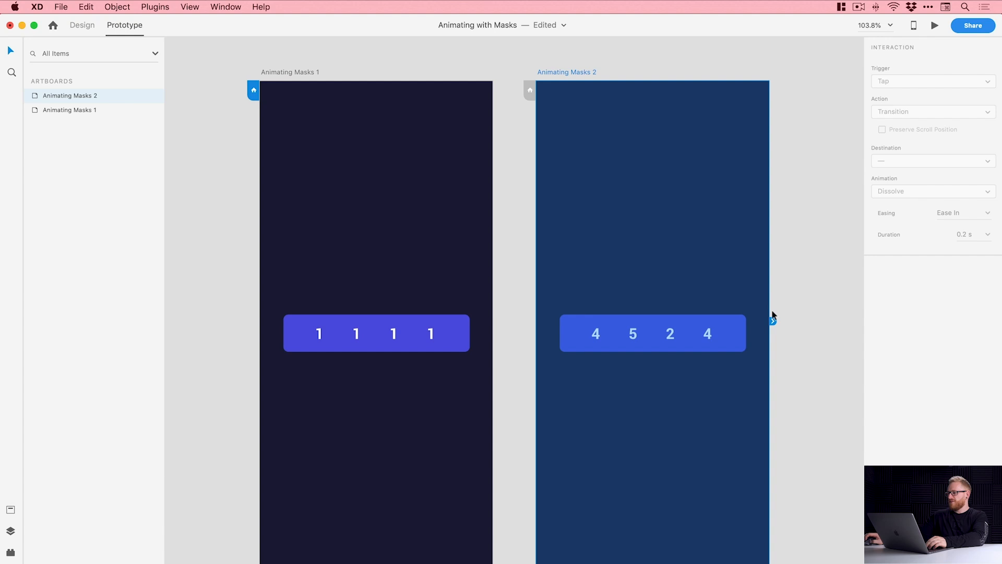
drag(774, 322, 347, 186)
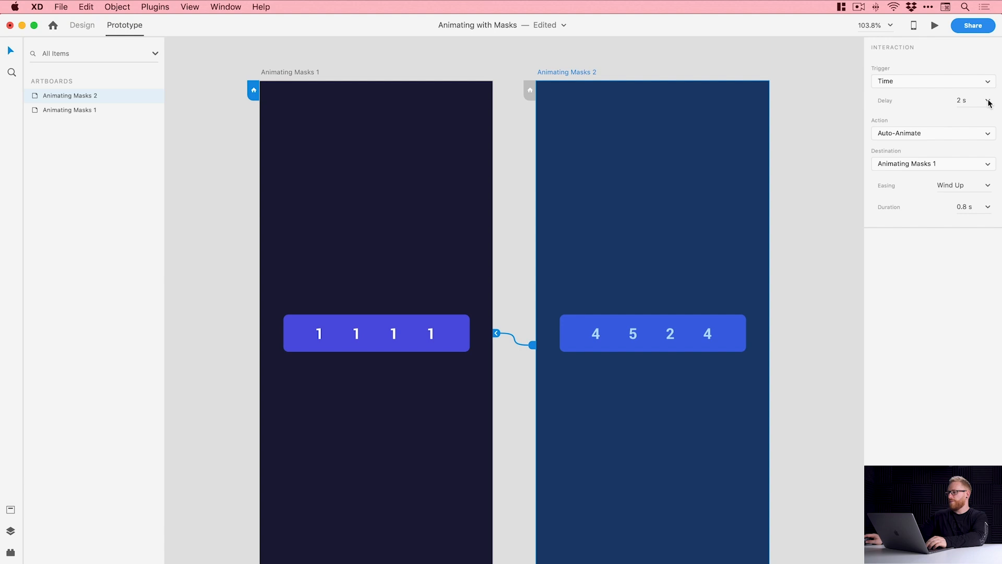
click(800, 82)
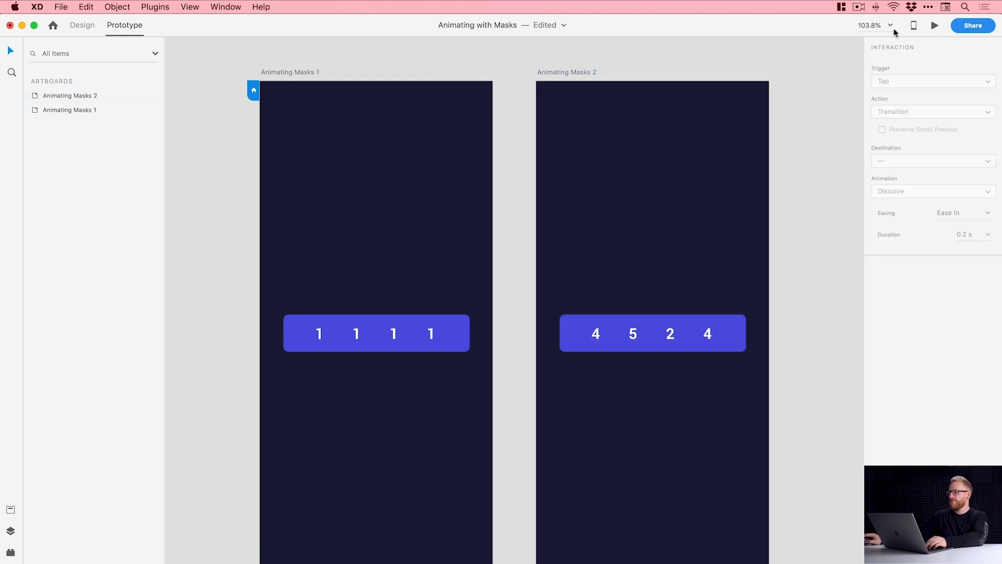
click(935, 25)
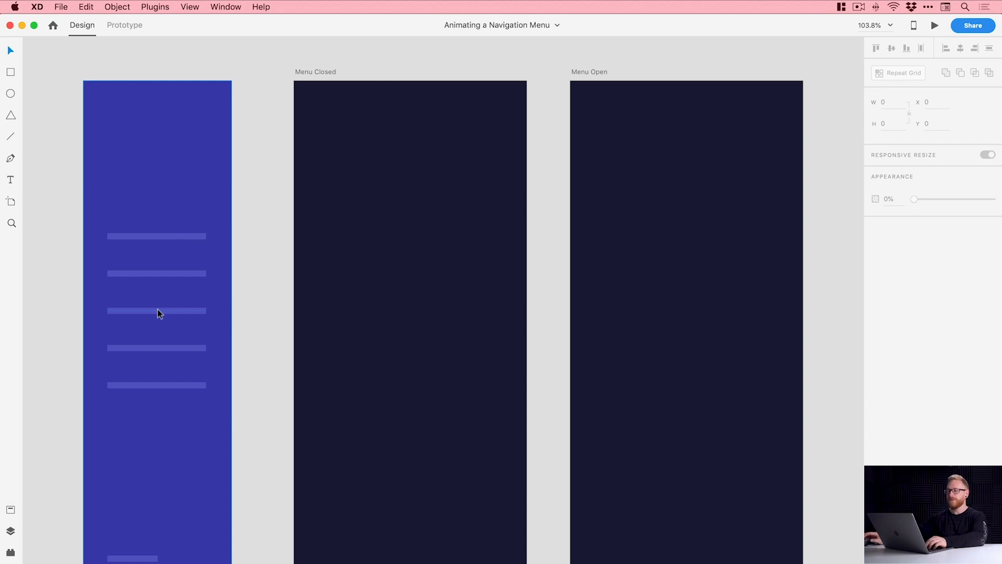
Step: Draw a 70 by 70 square near the upper-left corner of the Menu Closed artboard and set its corner radius to 8
click(11, 76)
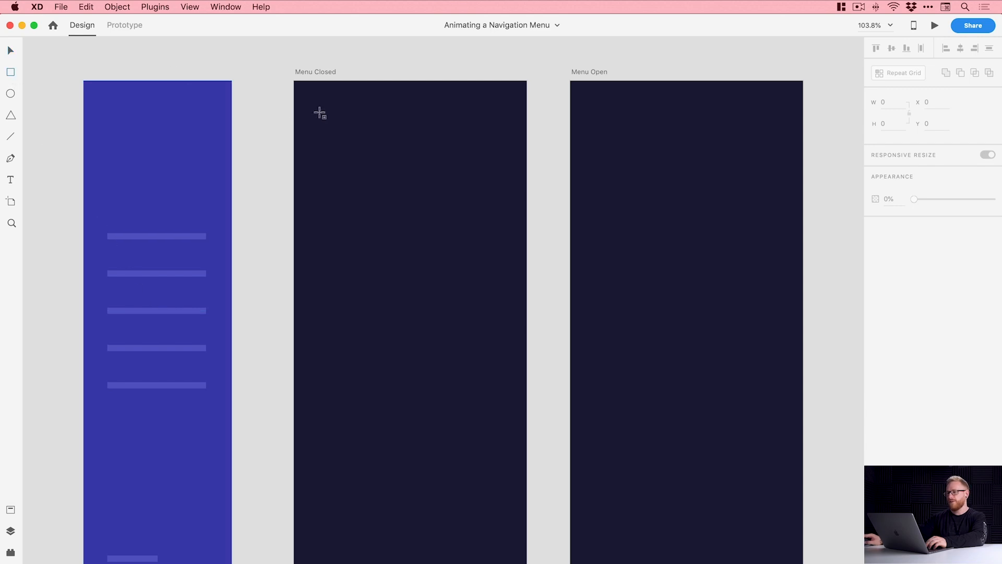
drag(322, 113, 324, 115)
mouse_move(346, 142)
mouse_down()
mouse_move(374, 161)
mouse_move(362, 146)
mouse_move(368, 155)
mouse_up()
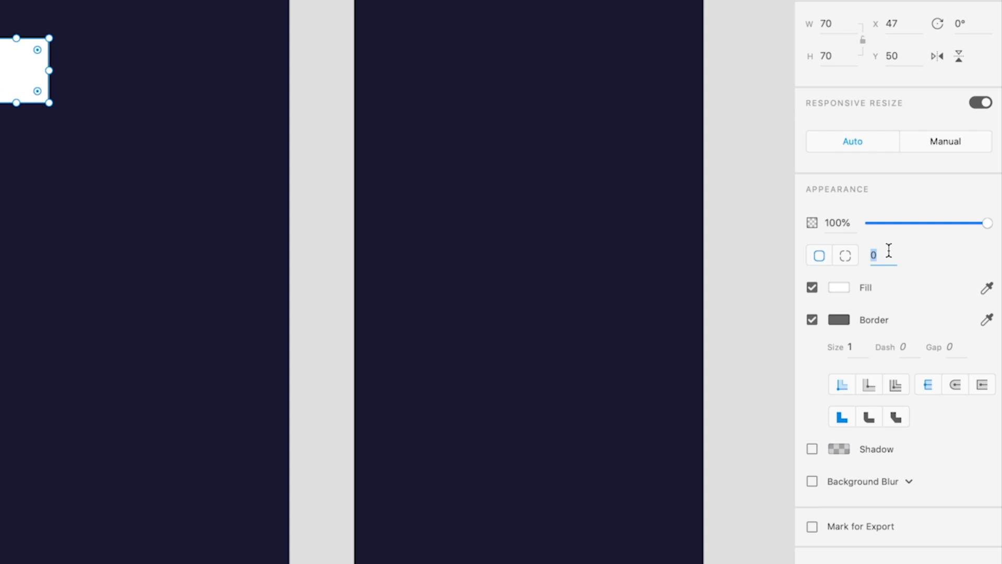
key(Up)
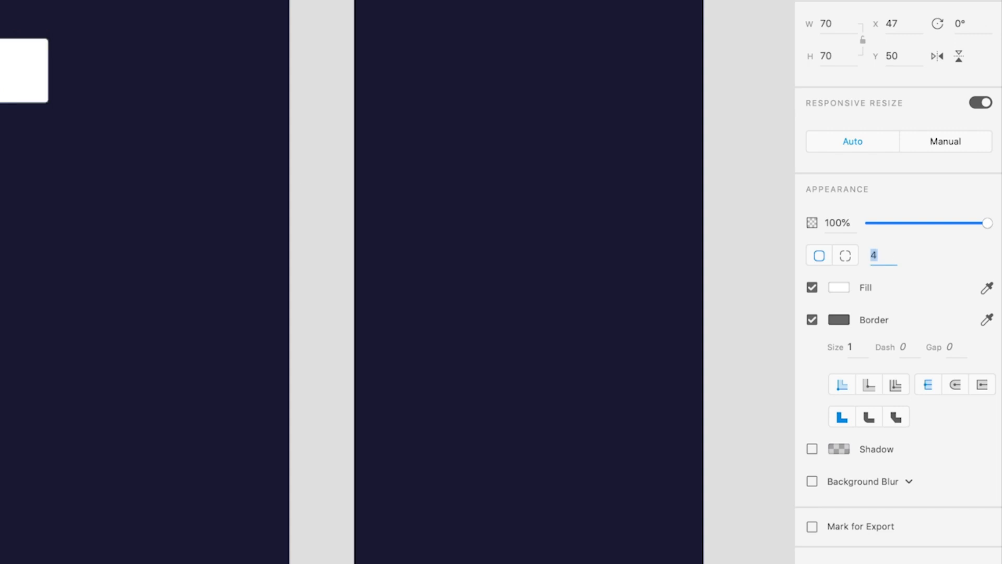
key(Down)
key(Down)
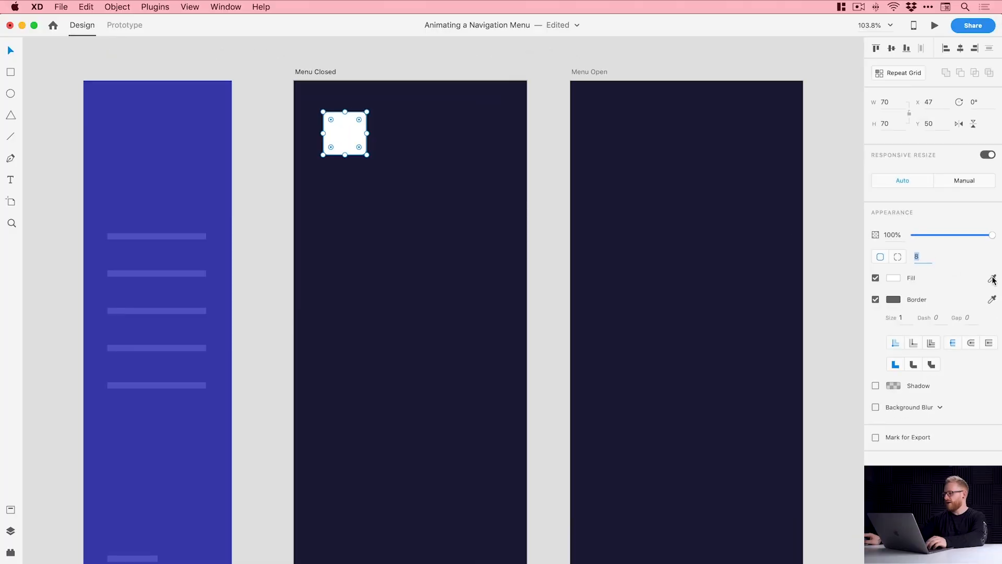
Step: Fill the square with the blue sampled from the navigation menu panel and remove its border
click(993, 280)
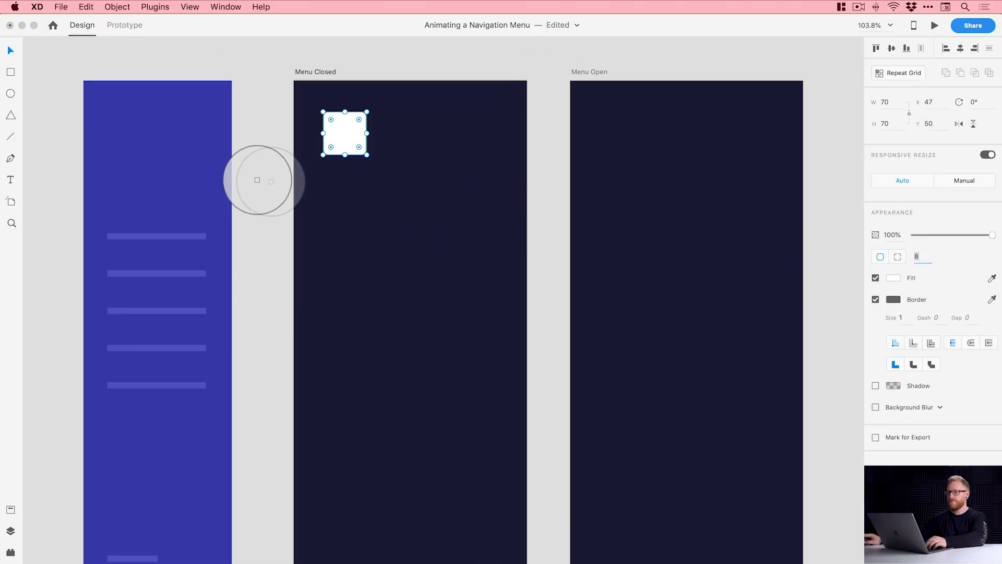
click(180, 165)
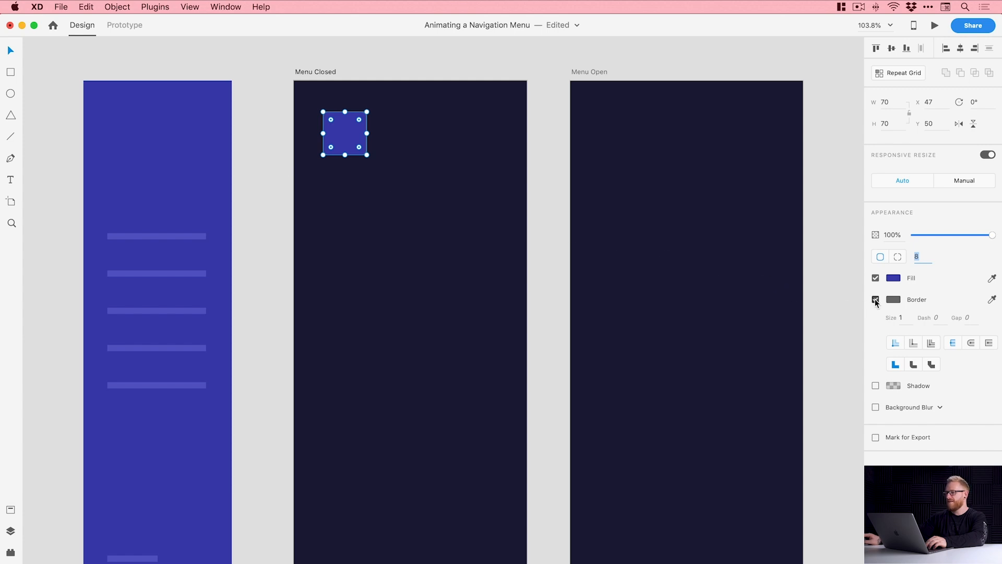
click(256, 146)
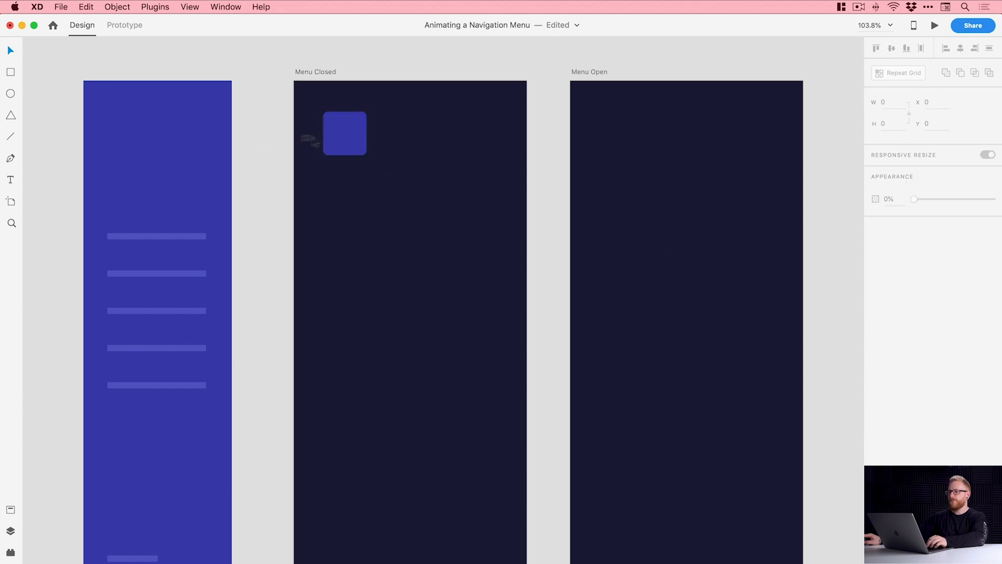
Step: Draw a horizontal line 38 wide across the upper part of the blue square and set its border size to 4
scroll(342, 131, up, 10)
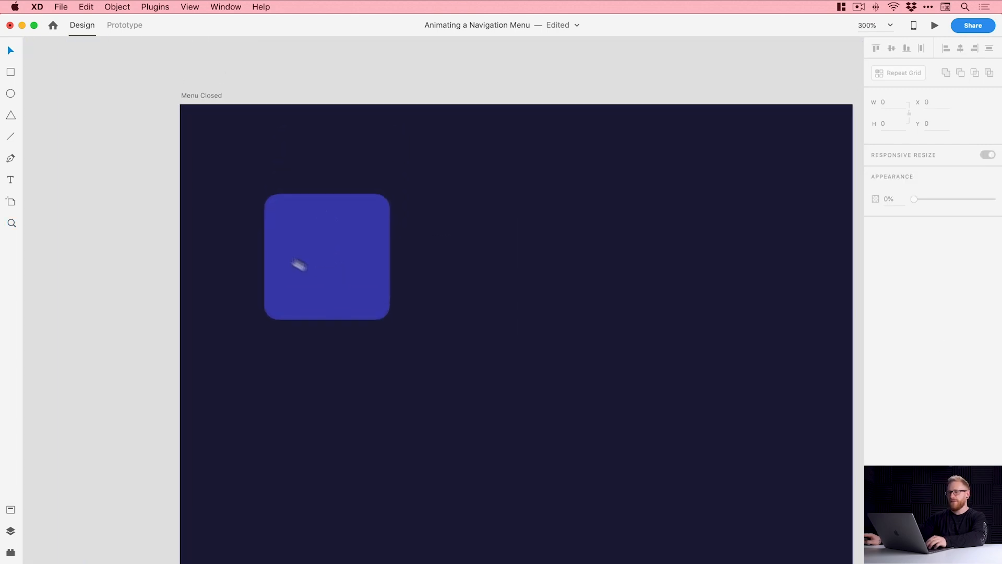
mouse_move(293, 229)
mouse_down()
mouse_move(409, 230)
mouse_move(394, 241)
mouse_move(476, 231)
mouse_move(362, 228)
mouse_up()
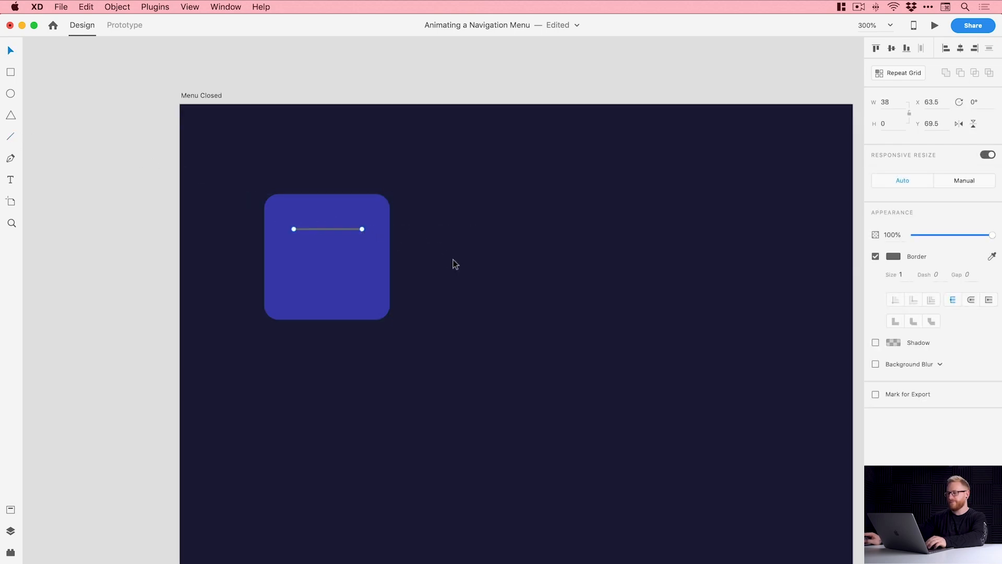
text(2)
key(Return)
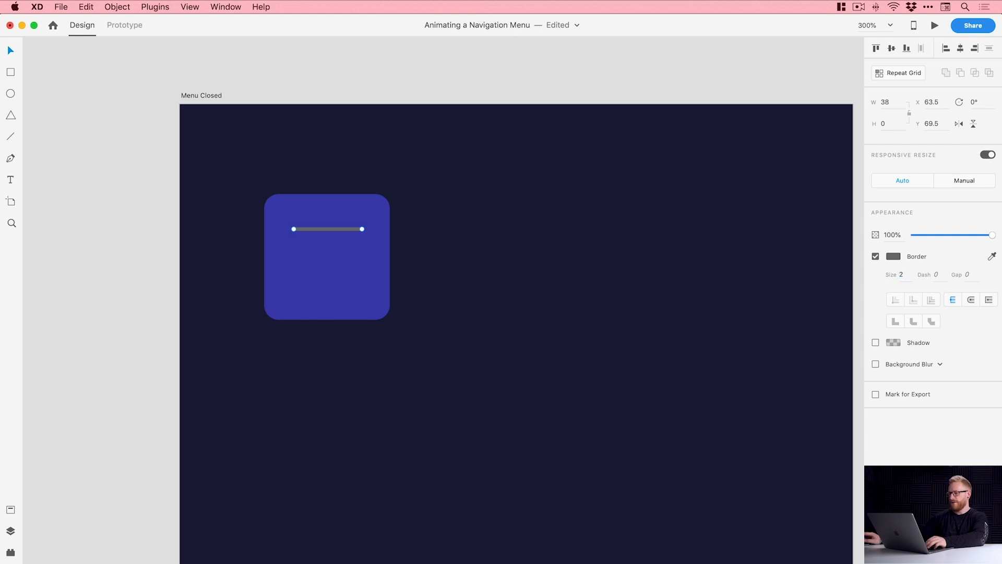
click(910, 276)
text(4)
key(Return)
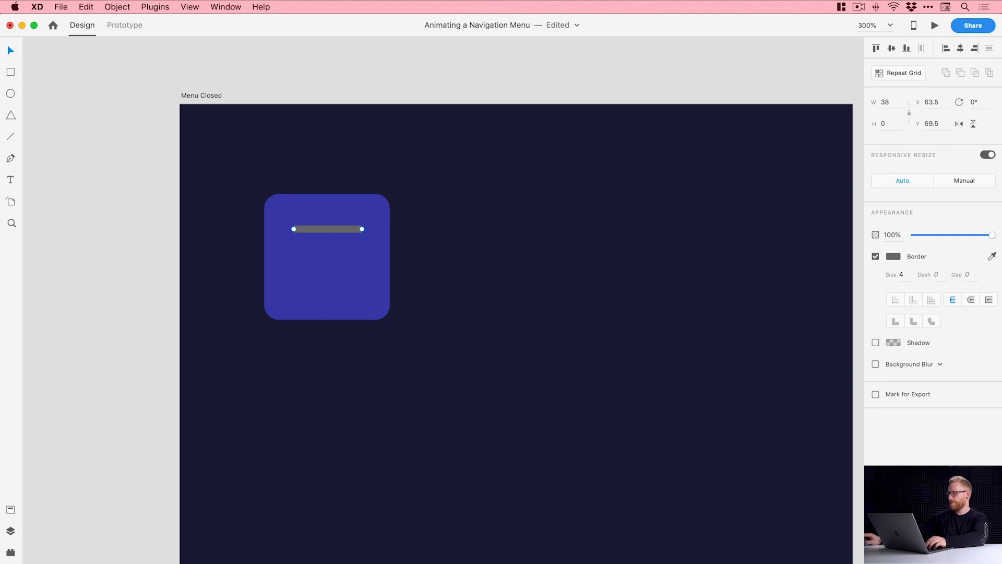
Step: Colour the line white (#FFFFFF) and give it round caps
click(895, 257)
drag(797, 242, 734, 177)
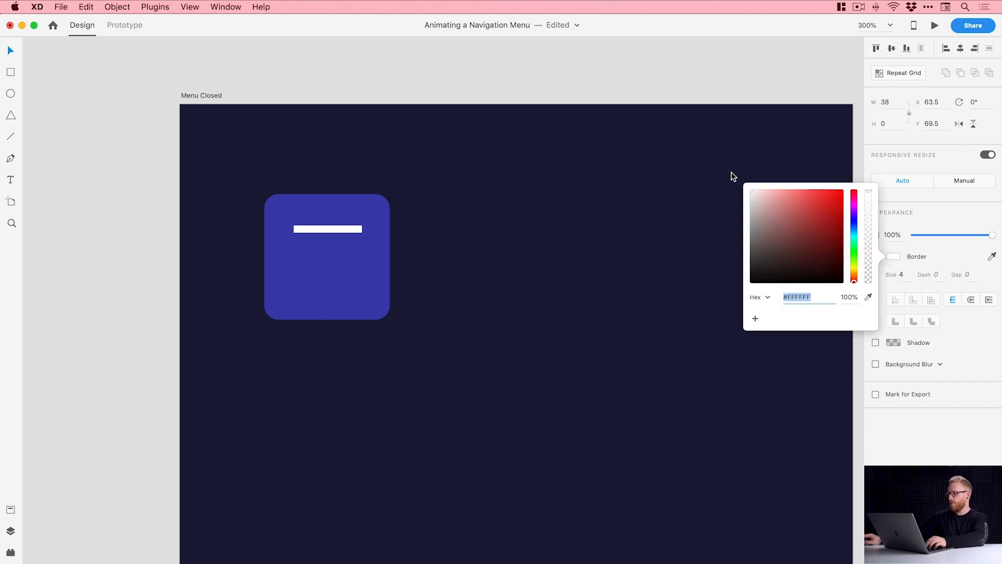
click(970, 300)
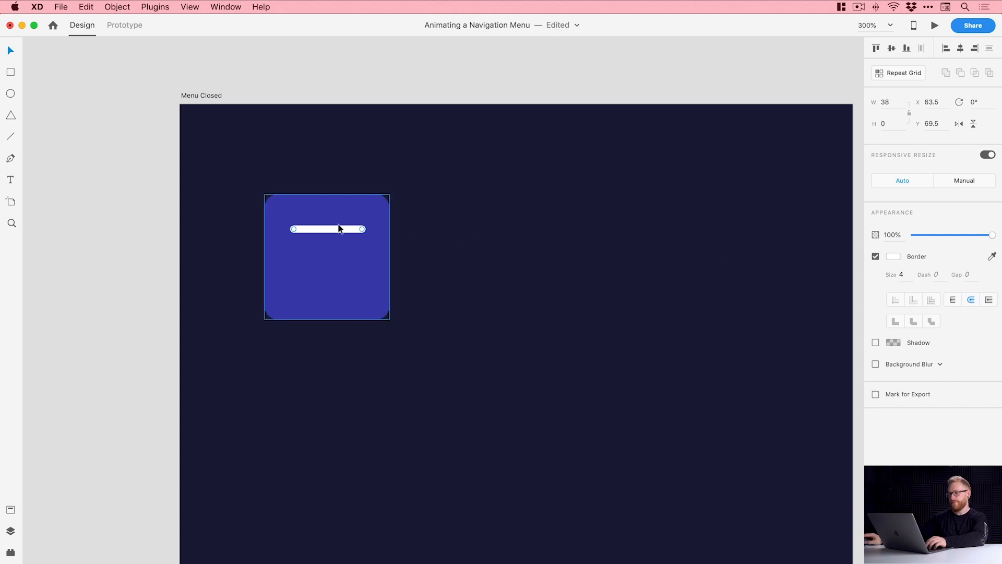
Step: Duplicate the white line twice and stack the copies below it with even spacing to form a hamburger icon
key(super+d)
drag(334, 233, 332, 286)
key(super+d)
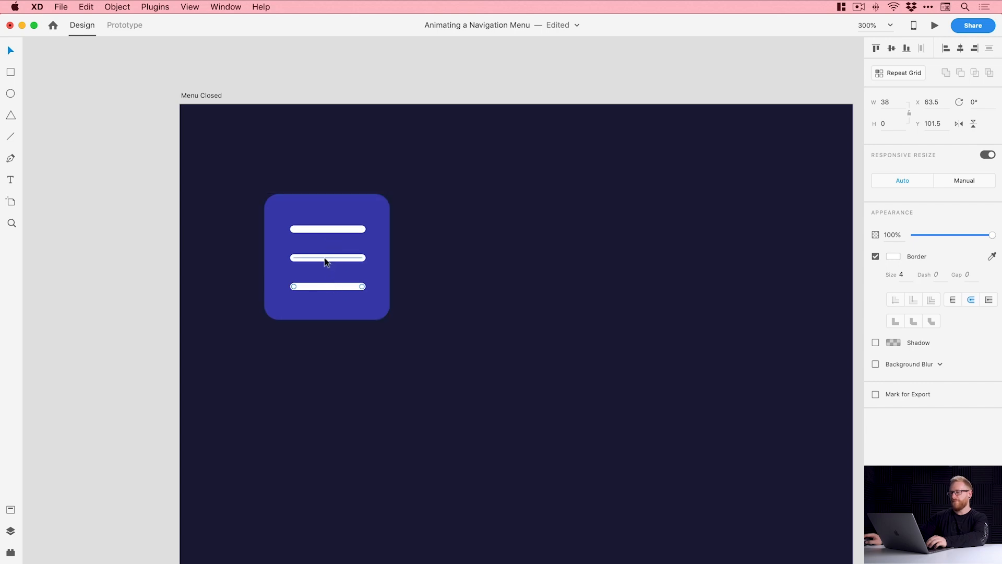
Step: Group the three white lines and rename the group Menu
shift+click(324, 258)
shift+click(327, 229)
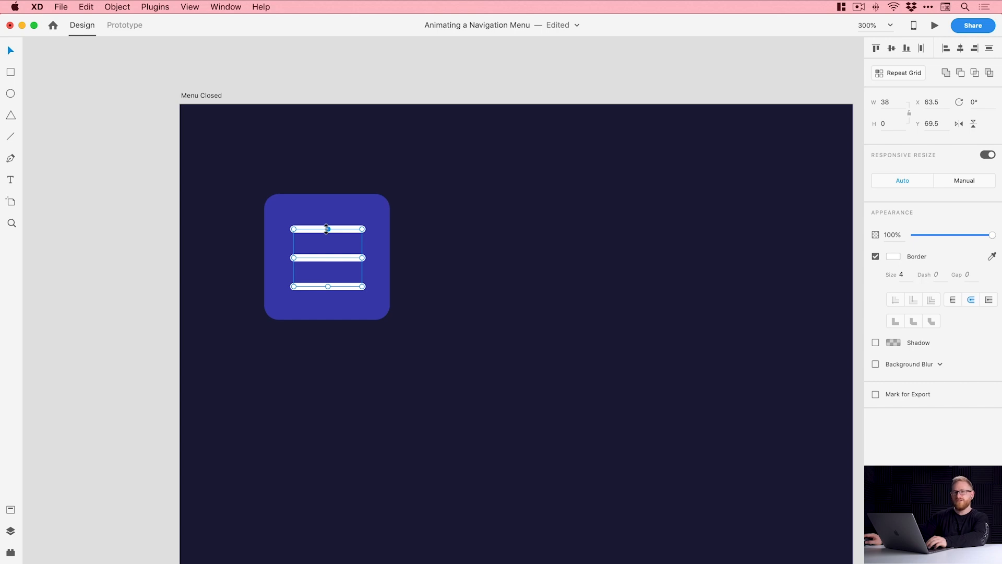
click(12, 530)
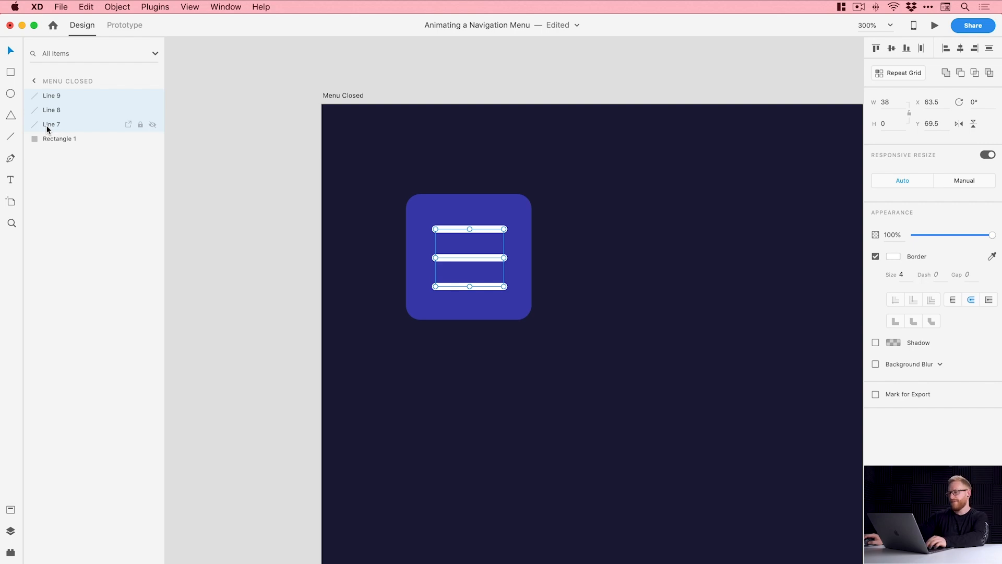
right_click(449, 258)
click(475, 348)
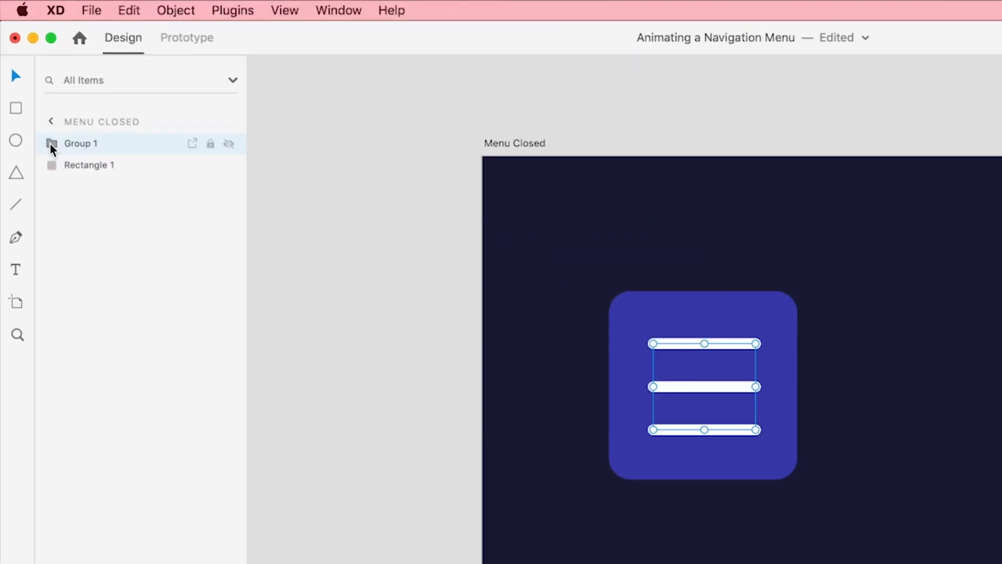
click(33, 96)
double_click(78, 143)
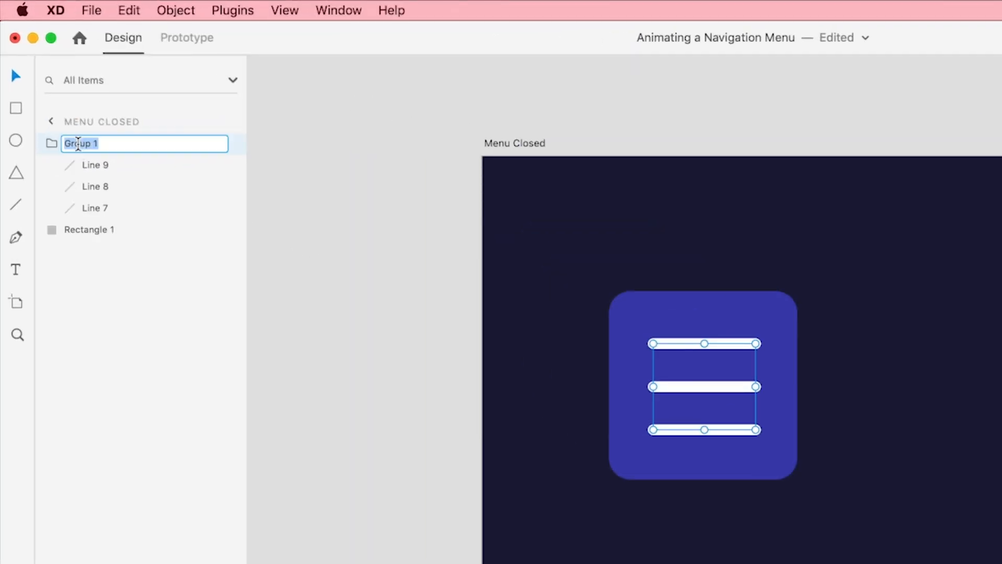
text(Menu)
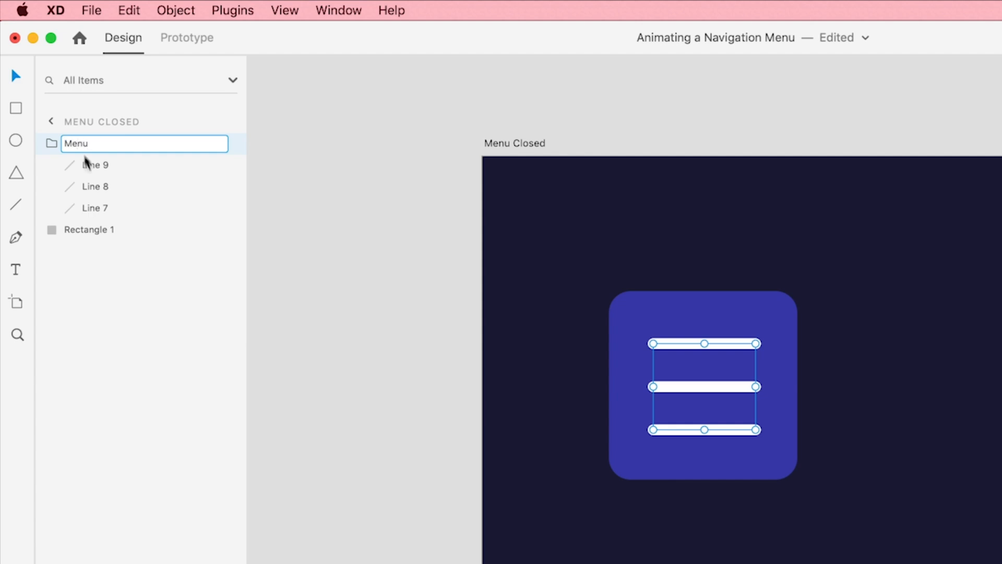
Step: Rename the three line layers Top, Middle and Bottom by their position, and reorder them with Top first and Bottom last
click(86, 207)
double_click(93, 207)
text(Top)
click(99, 190)
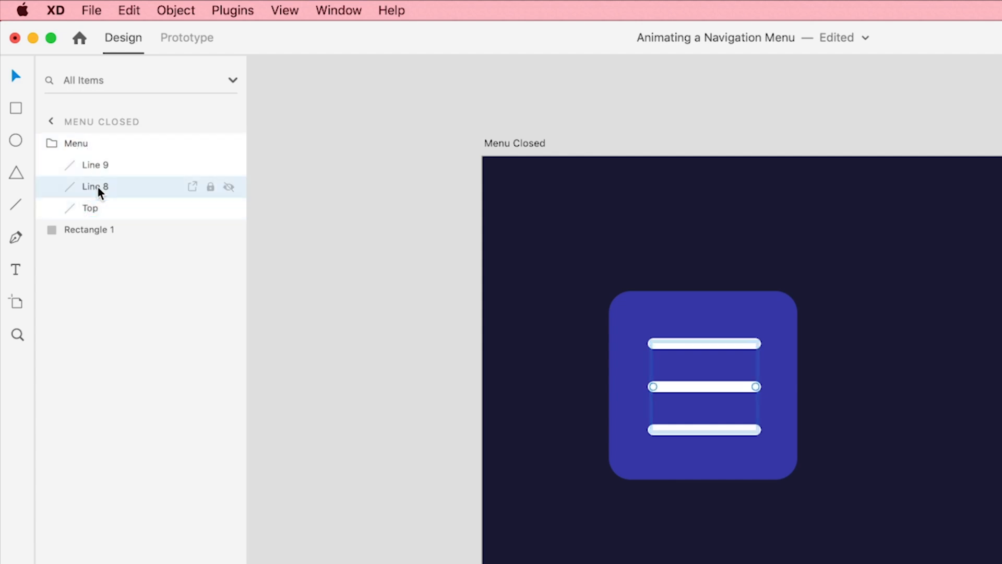
double_click(100, 190)
text(Middle)
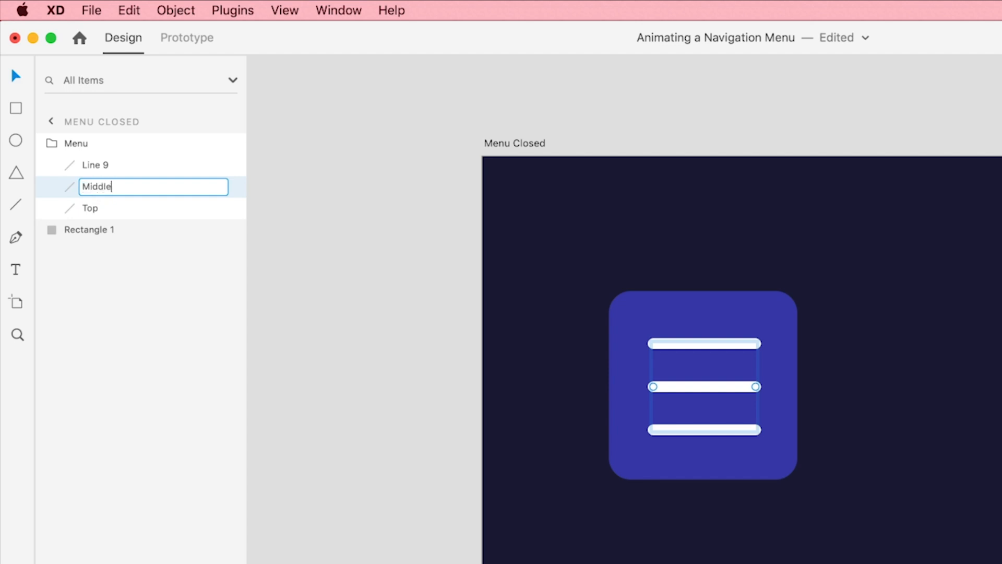
click(98, 165)
double_click(98, 165)
text(Bottom)
key(Return)
mouse_move(94, 164)
mouse_down()
mouse_move(96, 216)
mouse_move(99, 163)
mouse_up()
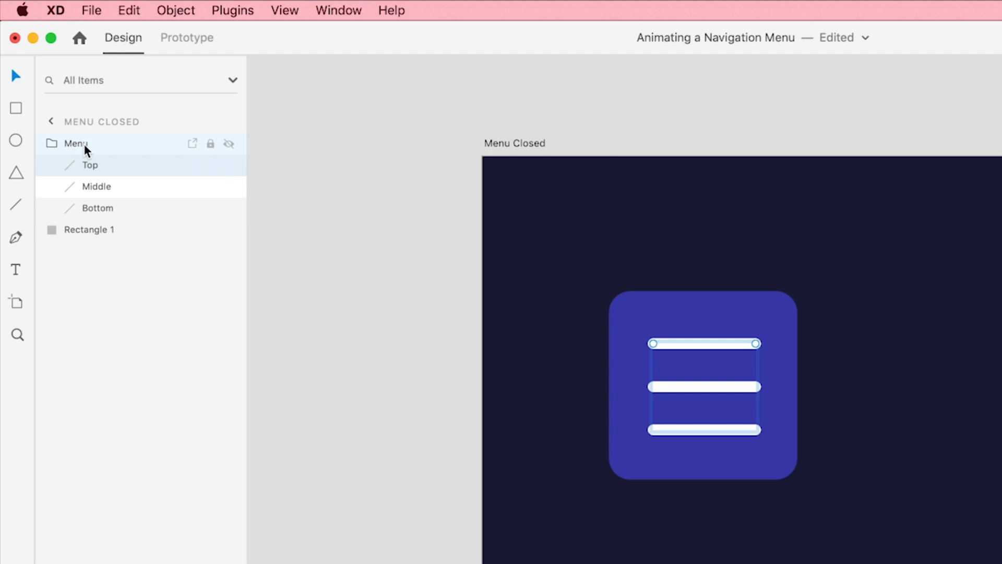
click(329, 313)
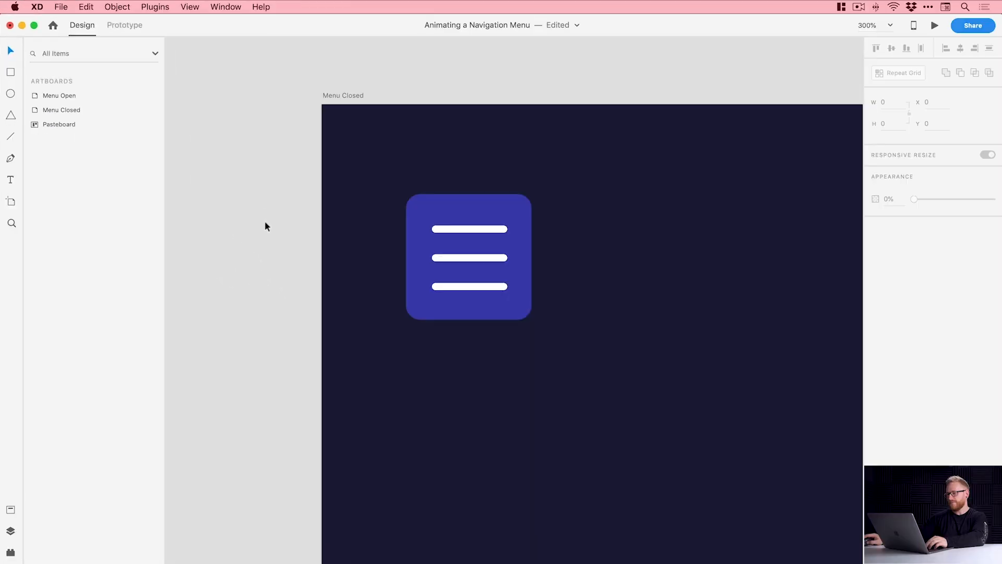
Step: Centre the Menu group and the blue square on each other vertically and horizontally
click(452, 233)
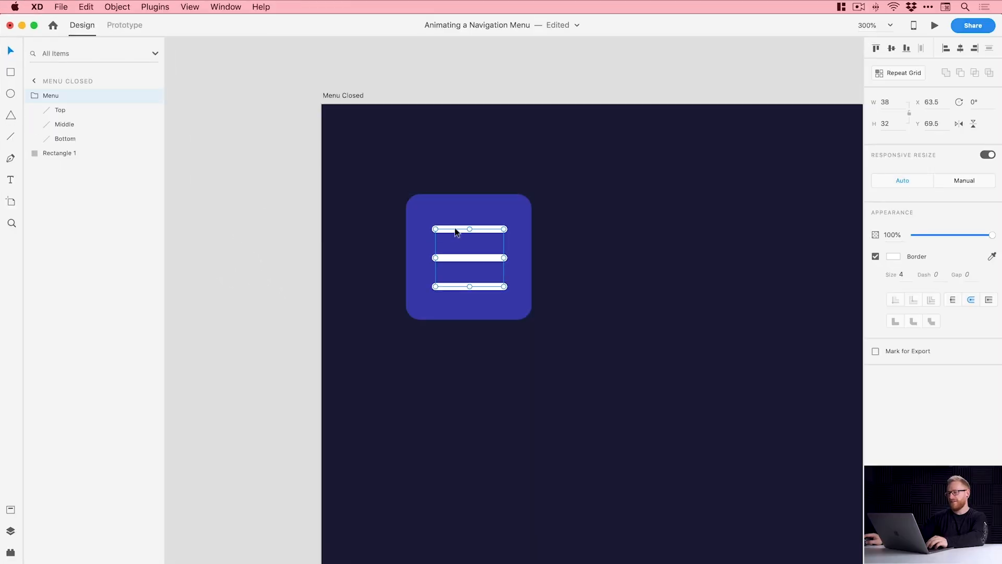
shift+click(467, 209)
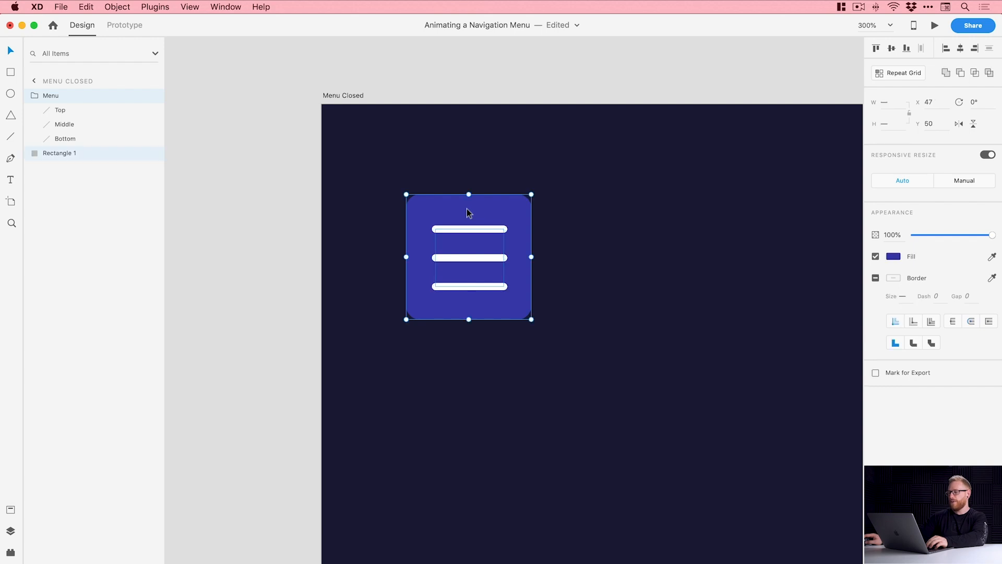
click(892, 49)
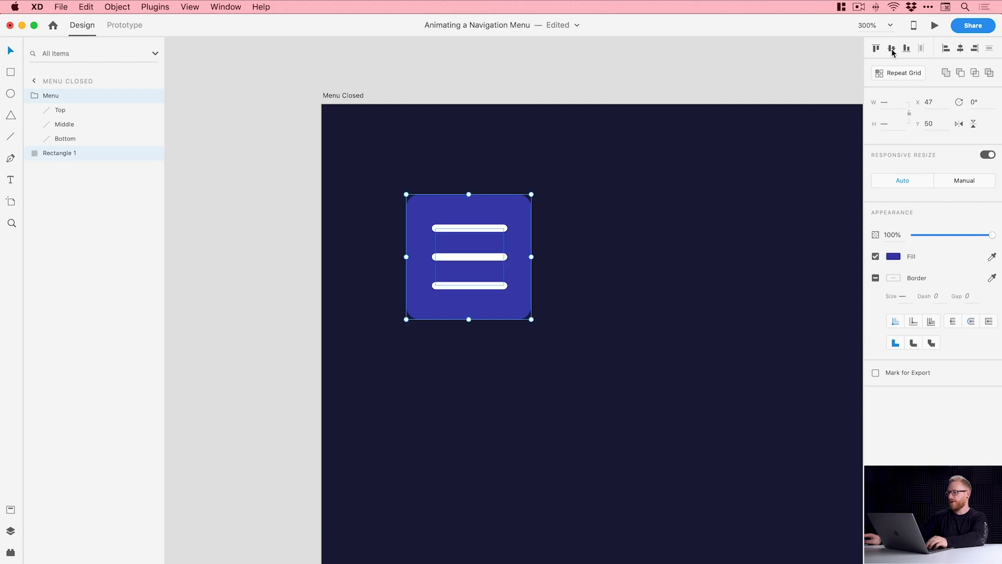
click(961, 49)
click(246, 246)
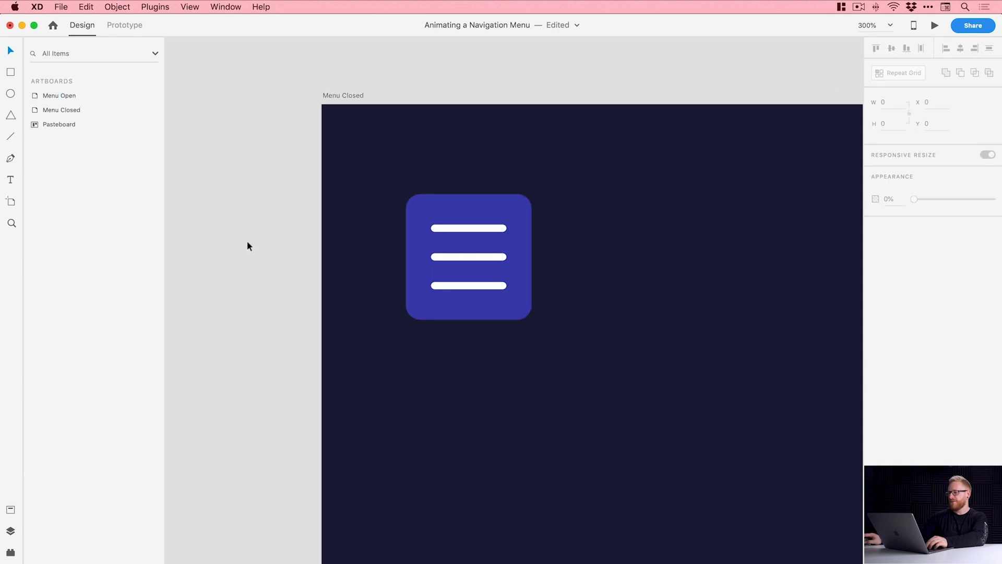
Step: Align the Menu group of lines to the pixel grid
click(455, 227)
right_click(450, 226)
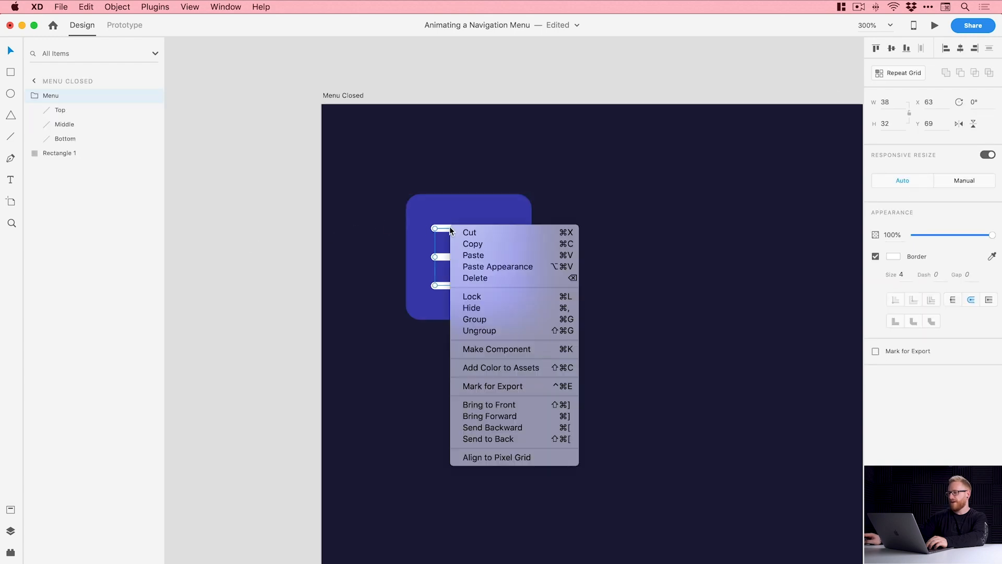
click(477, 458)
click(272, 274)
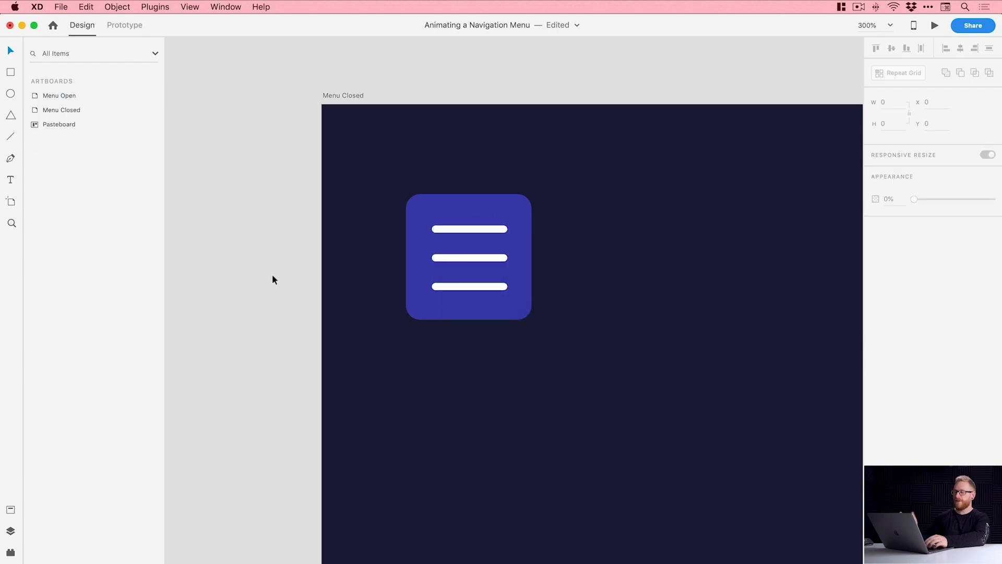
Step: Undo the pixel-grid alignment of the Menu group
key(super+z)
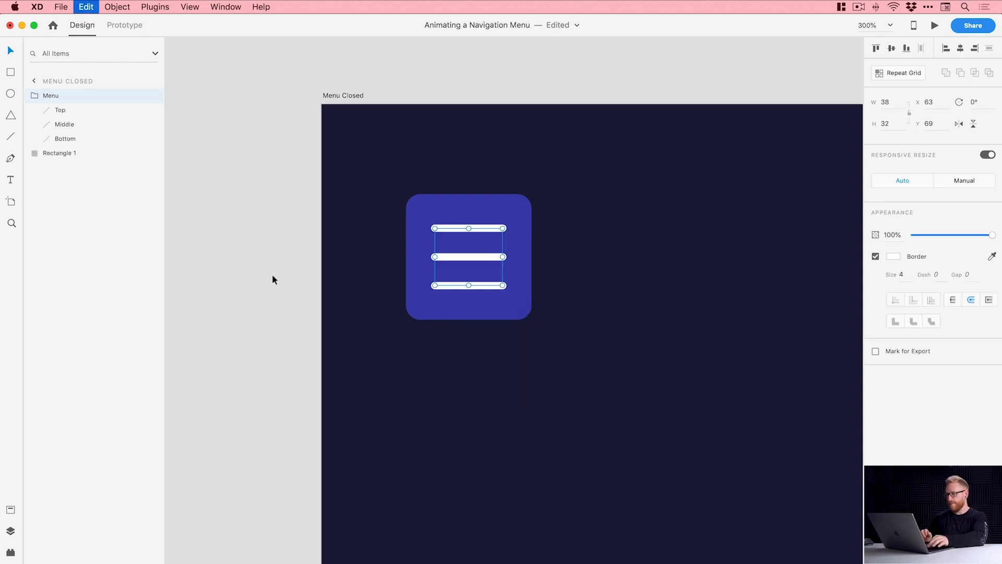
click(271, 274)
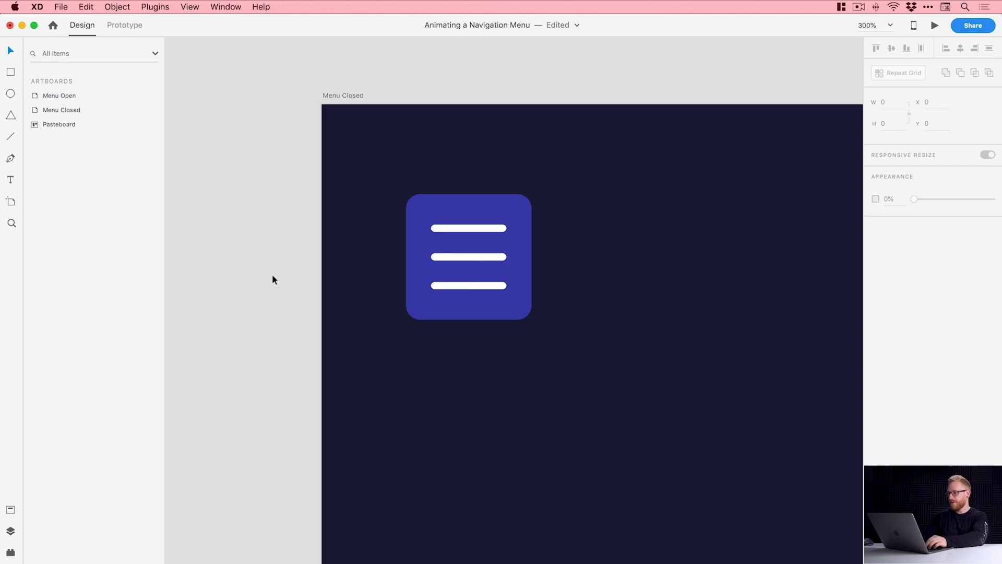
key(super+1)
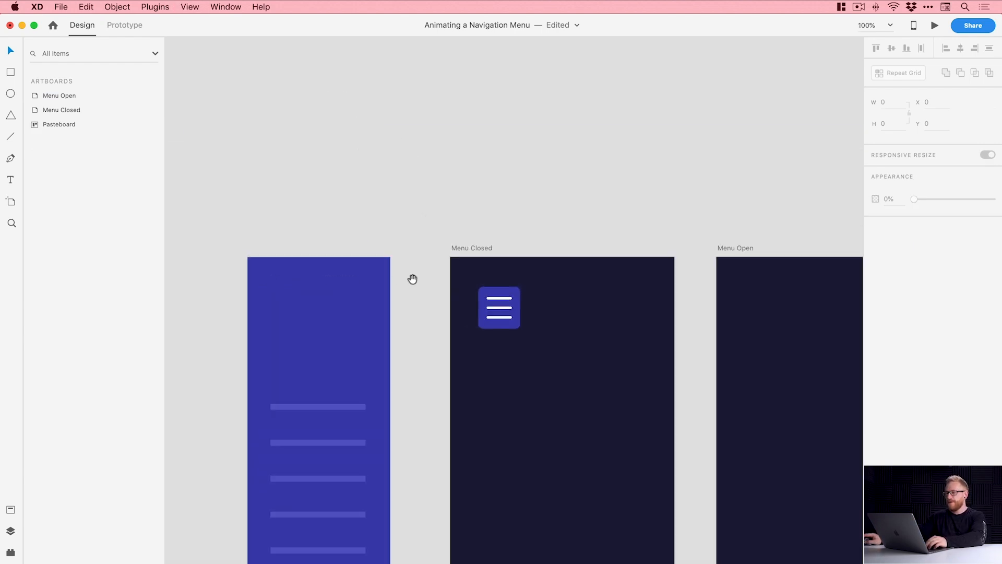
Step: Move the Top line down to Y 71 and the Bottom line up by the same amount, closer to the Middle line
drag(412, 279, 199, 212)
key(z)
click(288, 238)
key(v)
click(284, 197)
double_click(298, 200)
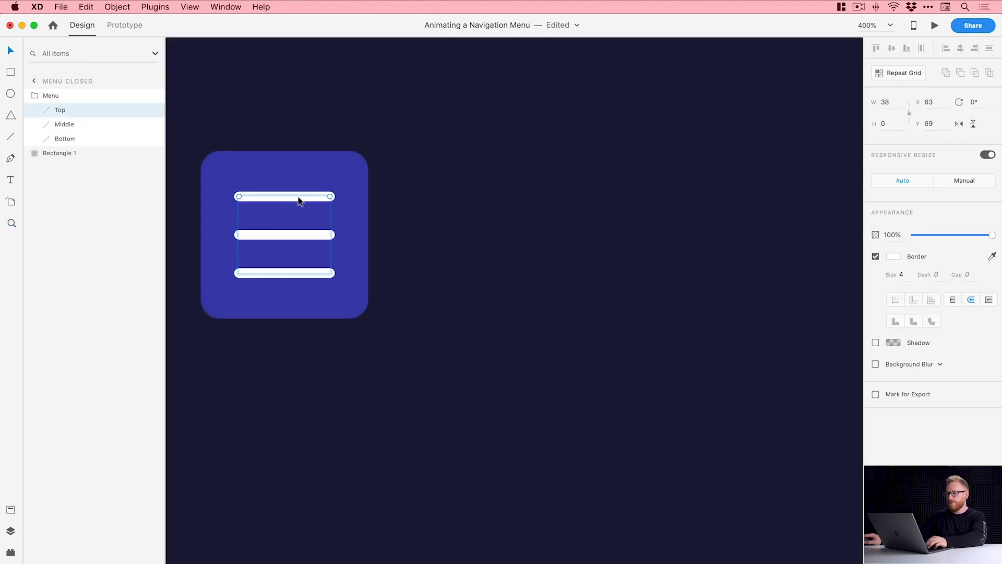
drag(301, 200, 302, 204)
drag(294, 272, 293, 268)
Step: Set the border size of the Top, Middle and Bottom lines to 3
shift+click(301, 235)
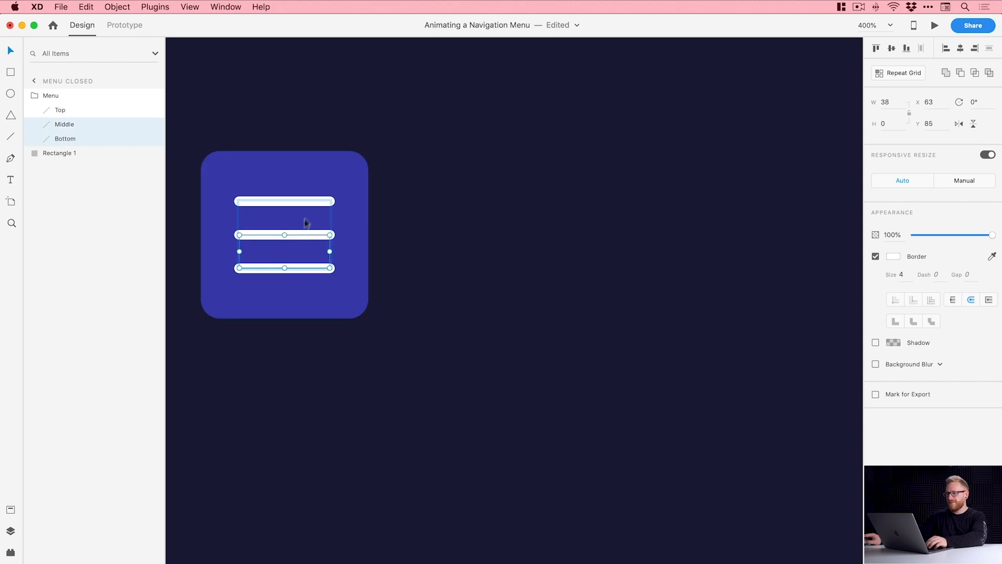
shift+click(306, 202)
click(905, 271)
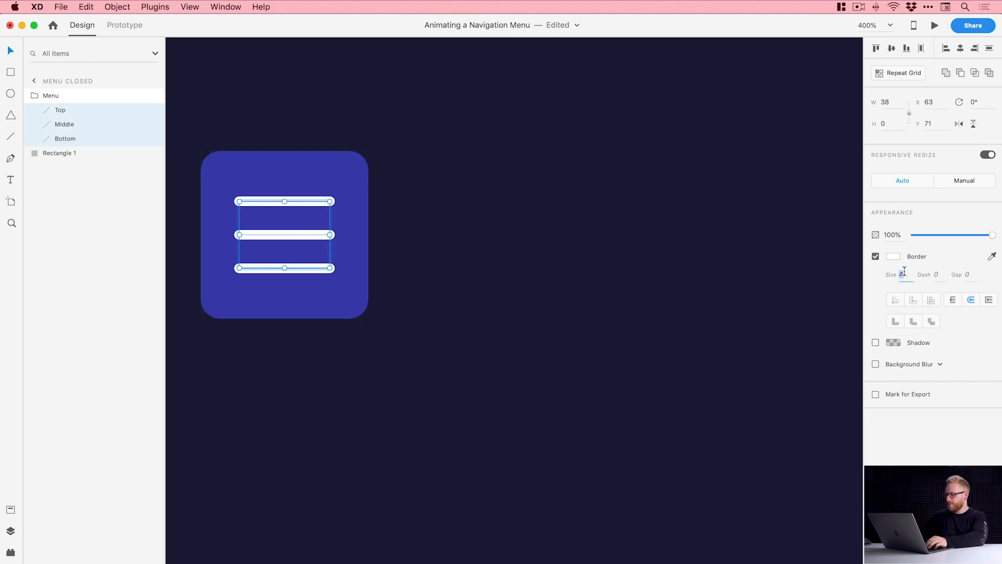
text(3)
key(Return)
click(725, 327)
Step: Group the Menu lines with the blue square on the Menu Closed artboard and name the group Menu Button
key(super+0)
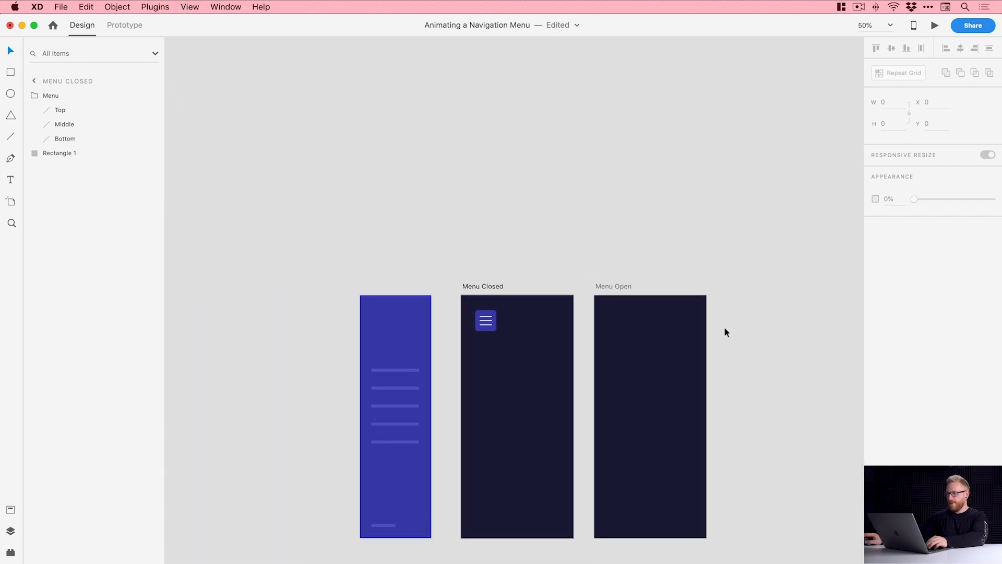
drag(613, 342, 533, 334)
click(504, 233)
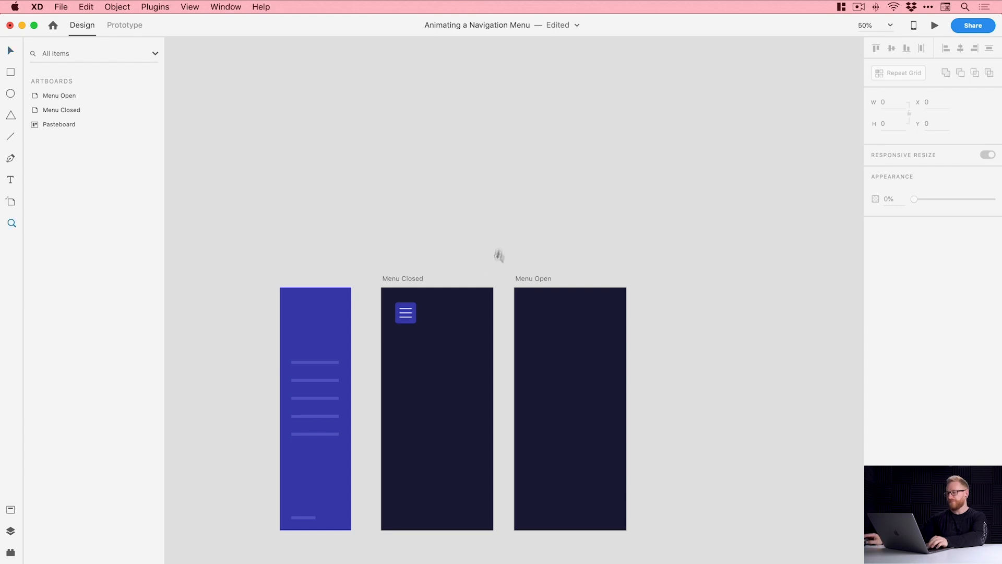
scroll(487, 290, up, 3)
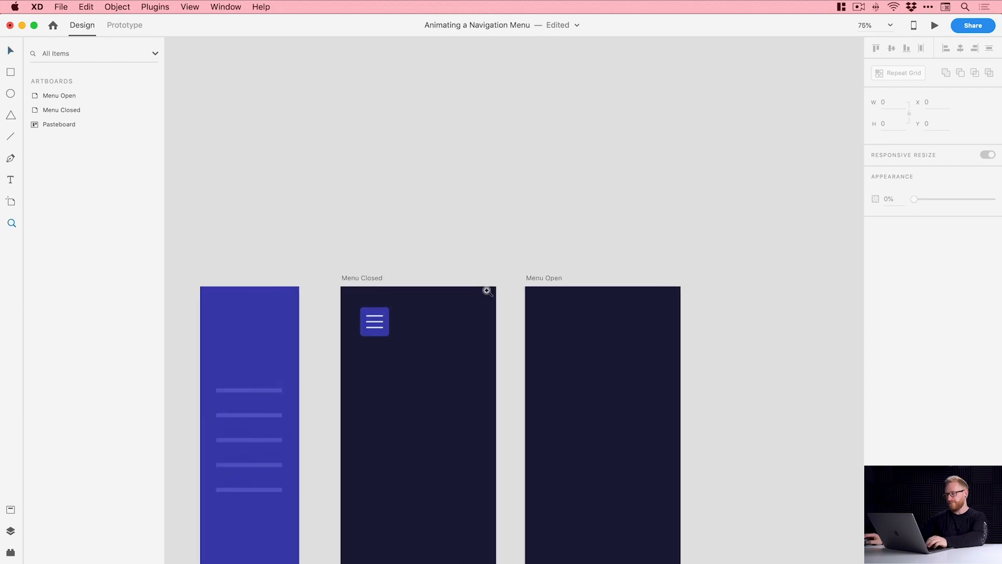
click(367, 328)
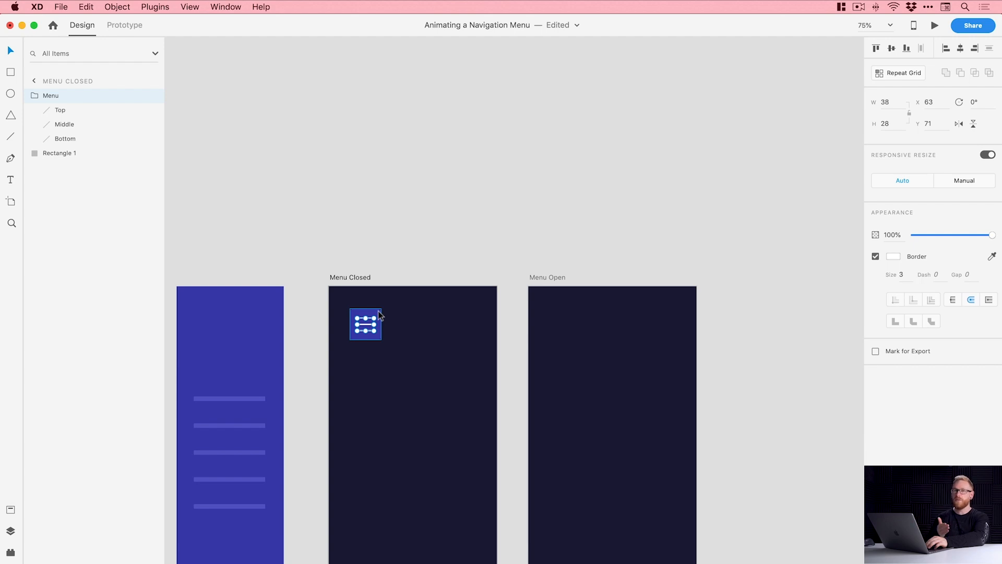
shift+click(378, 311)
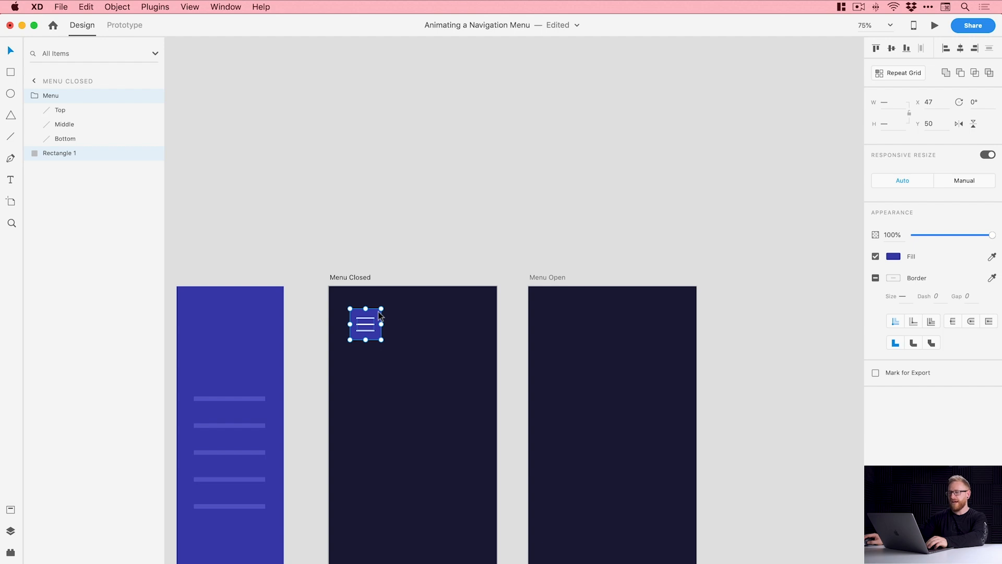
right_click(379, 314)
click(404, 404)
double_click(55, 95)
text(Menu Button)
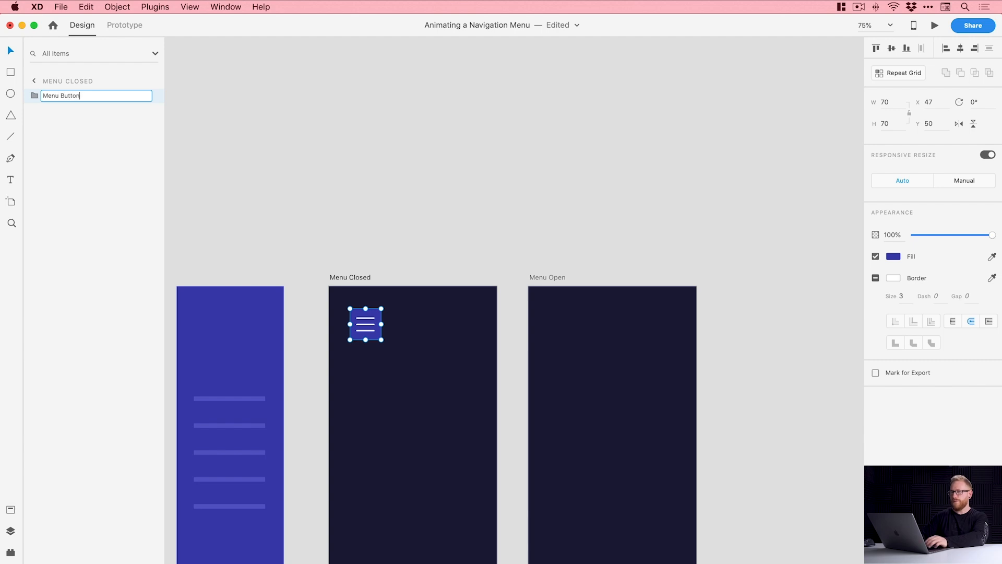
key(Return)
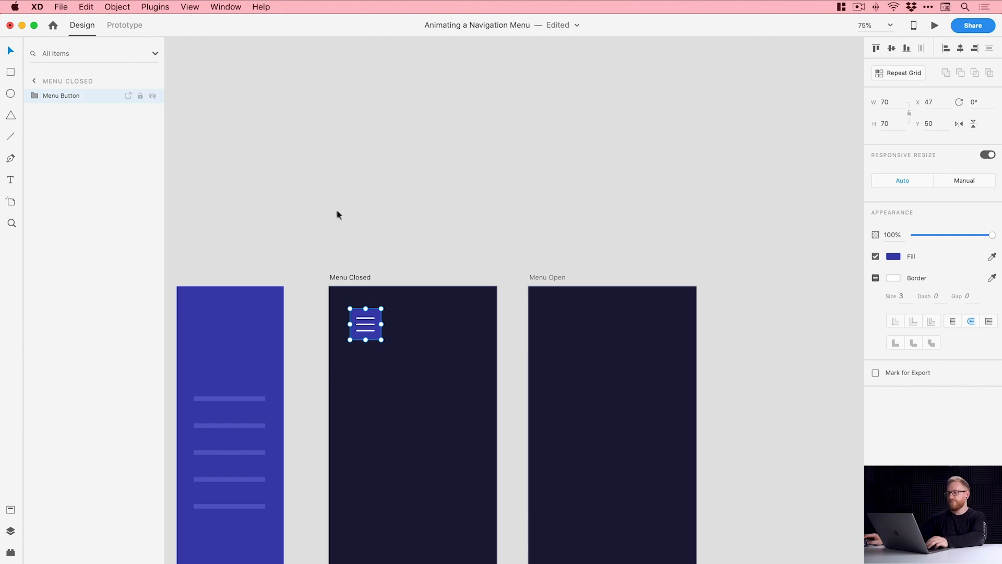
Step: Copy the Menu Button group to the Menu Open artboard and move the copy horizontally to X 257
click(86, 7)
click(99, 63)
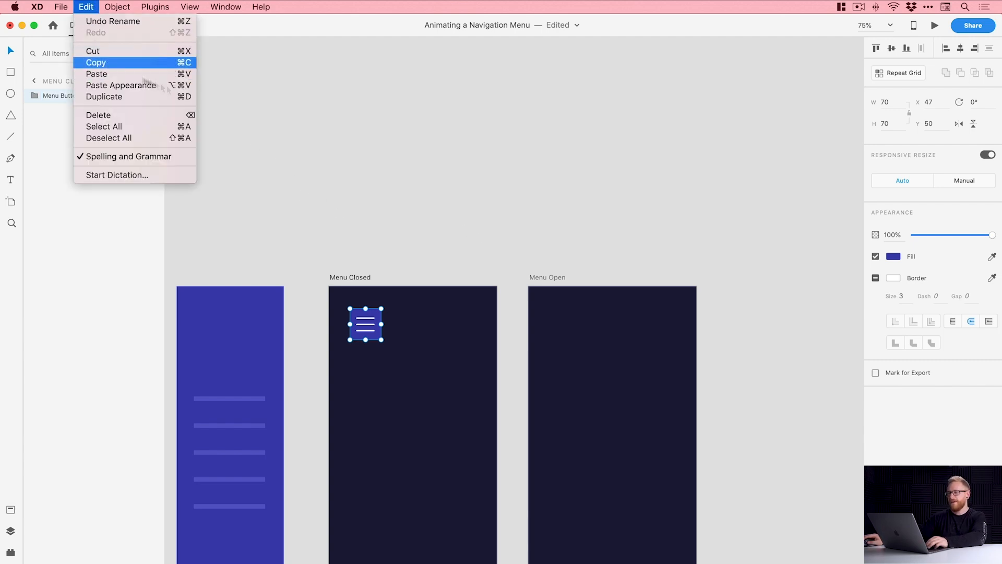
click(595, 319)
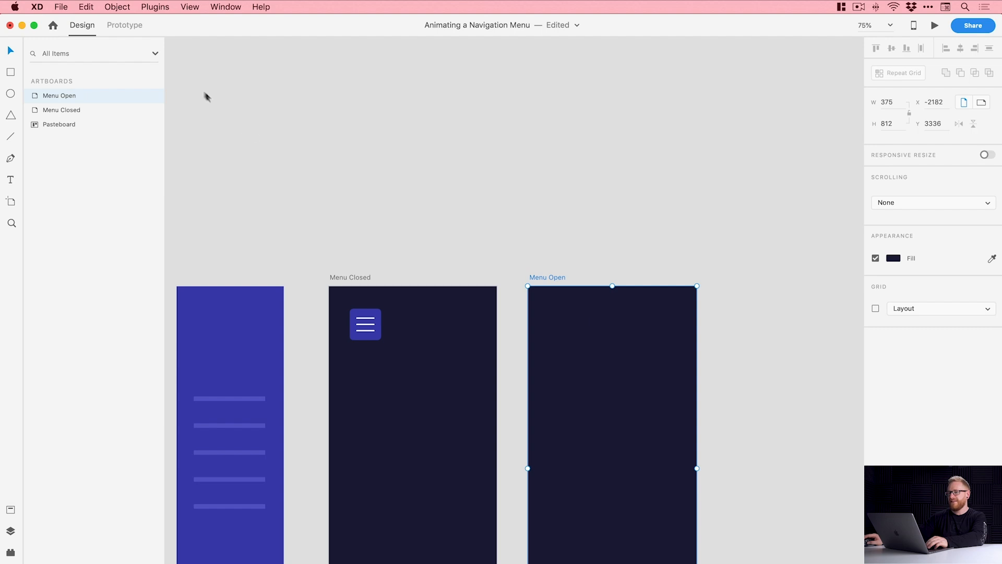
click(86, 6)
click(107, 73)
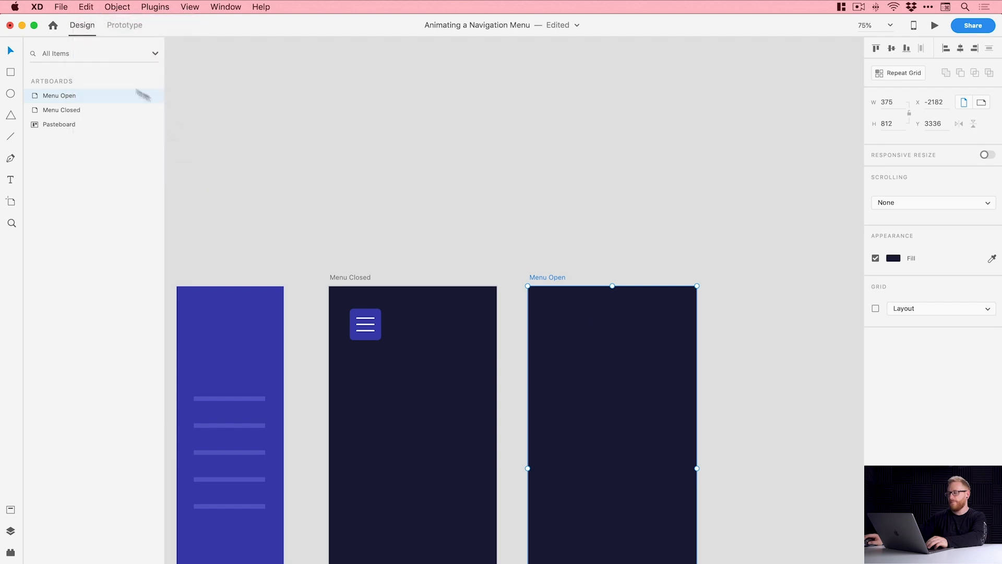
drag(566, 325, 658, 326)
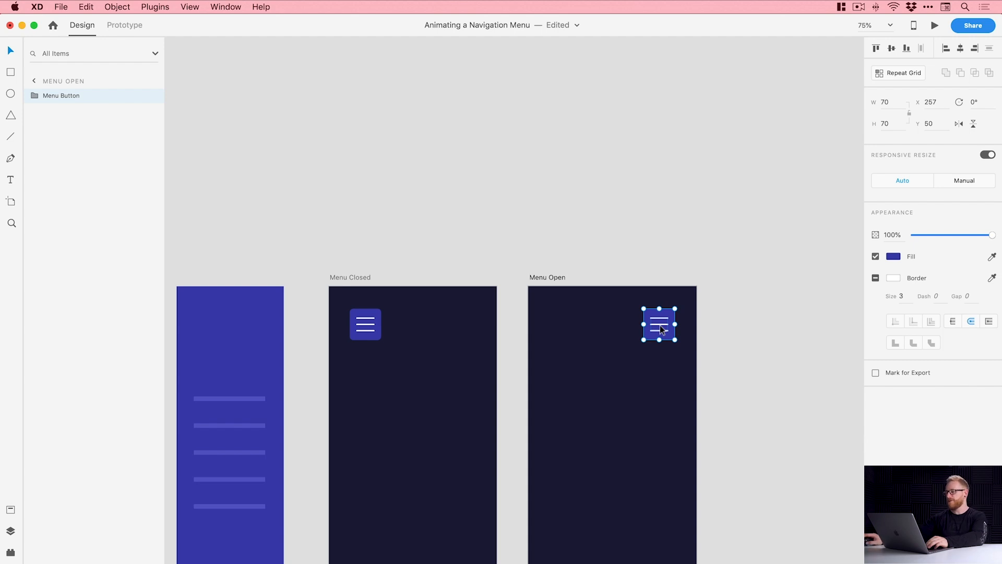
Step: Set the opacity of the Middle line in the Menu Open button to 0%
key(z)
drag(723, 368, 629, 302)
key(v)
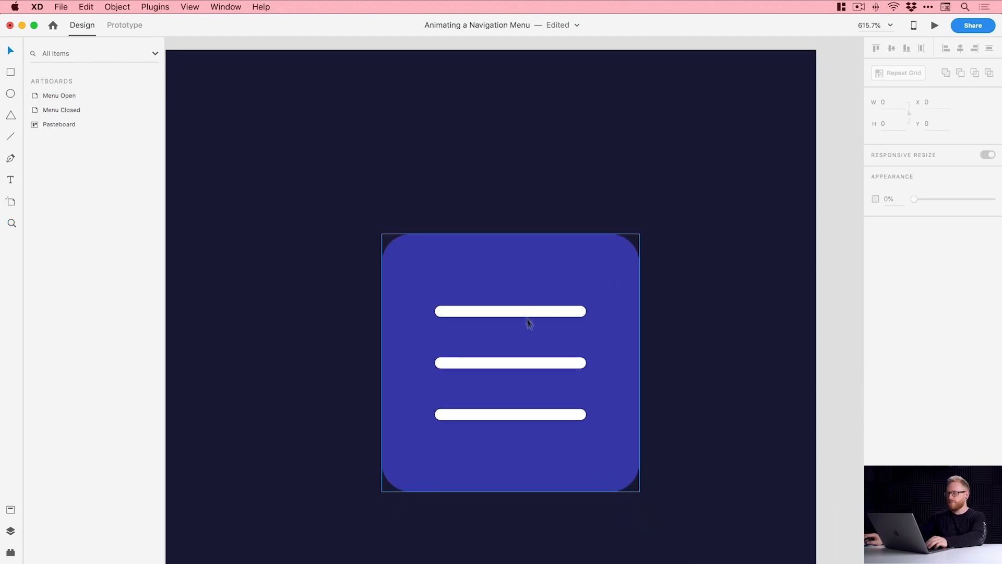
double_click(541, 364)
double_click(540, 364)
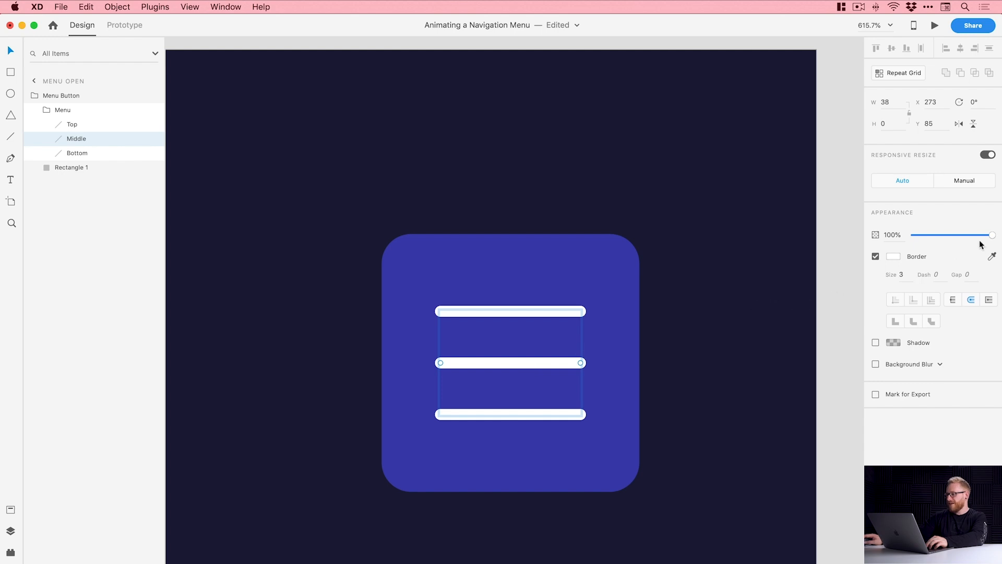
drag(993, 236, 821, 226)
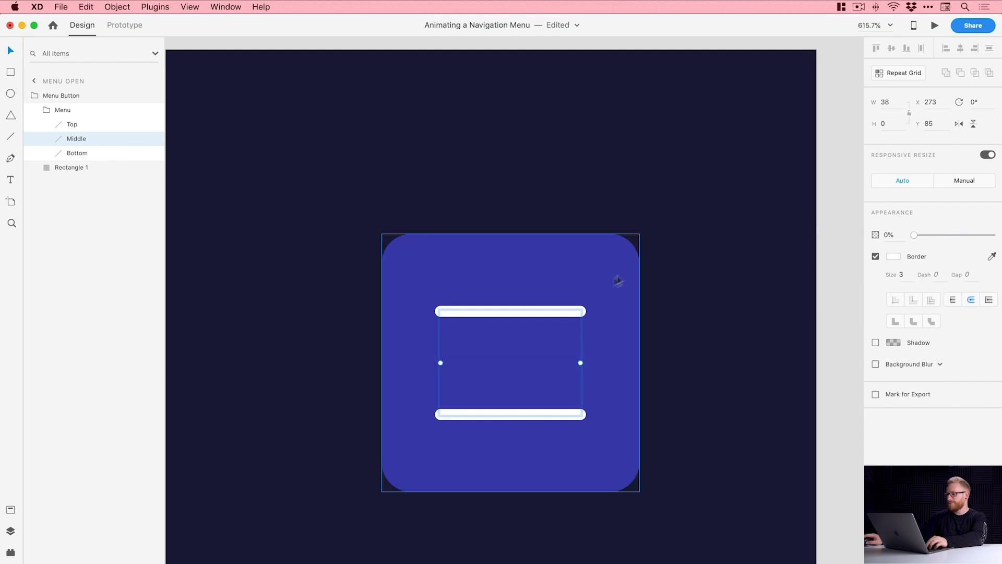
Step: Move the Top line down to Y 84 in the Menu Open button and rotate it 45°
drag(560, 315, 556, 364)
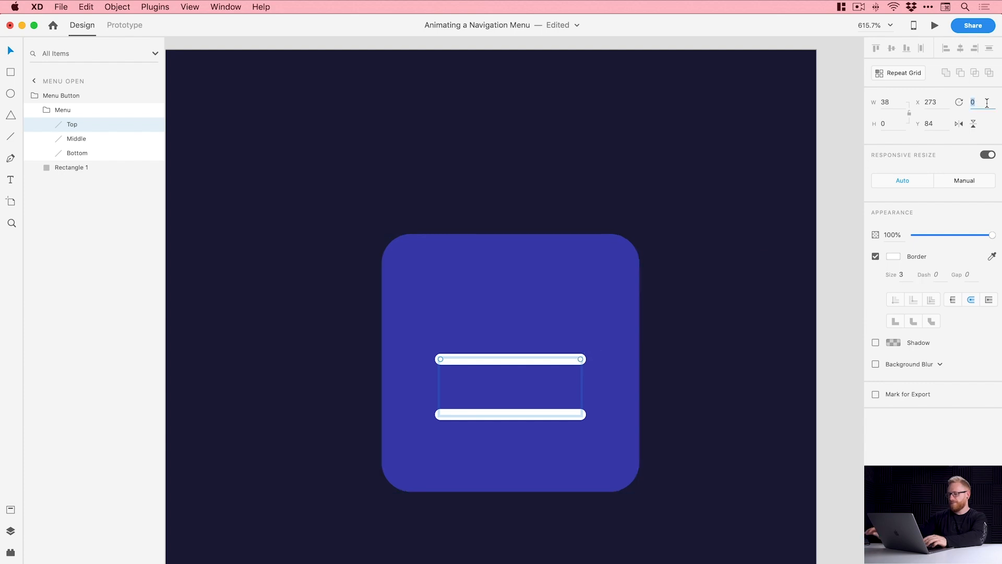
text(45)
key(Return)
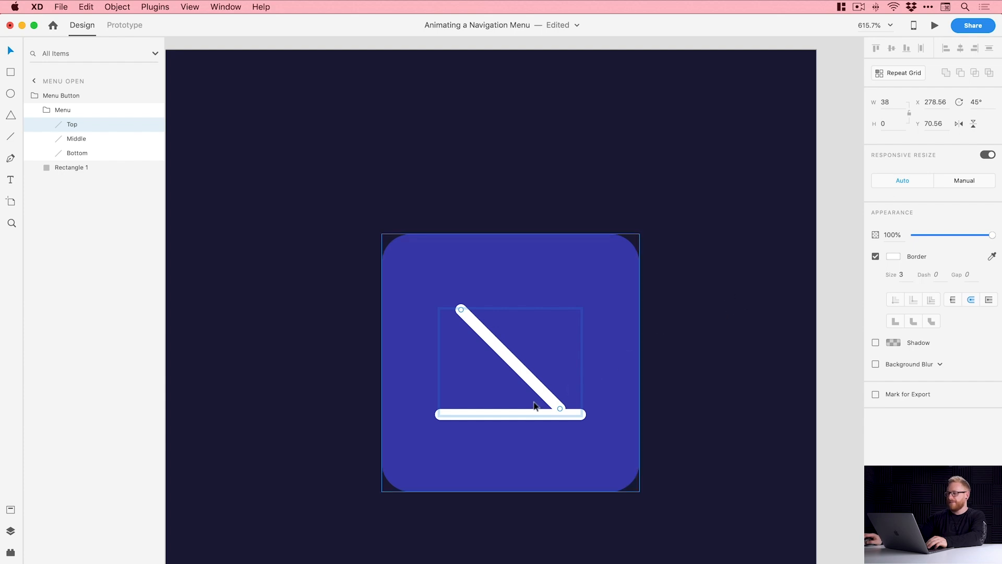
Step: Move the Bottom line up to Y 84 and rotate it -45° to form an X with the Top line
drag(527, 416, 516, 356)
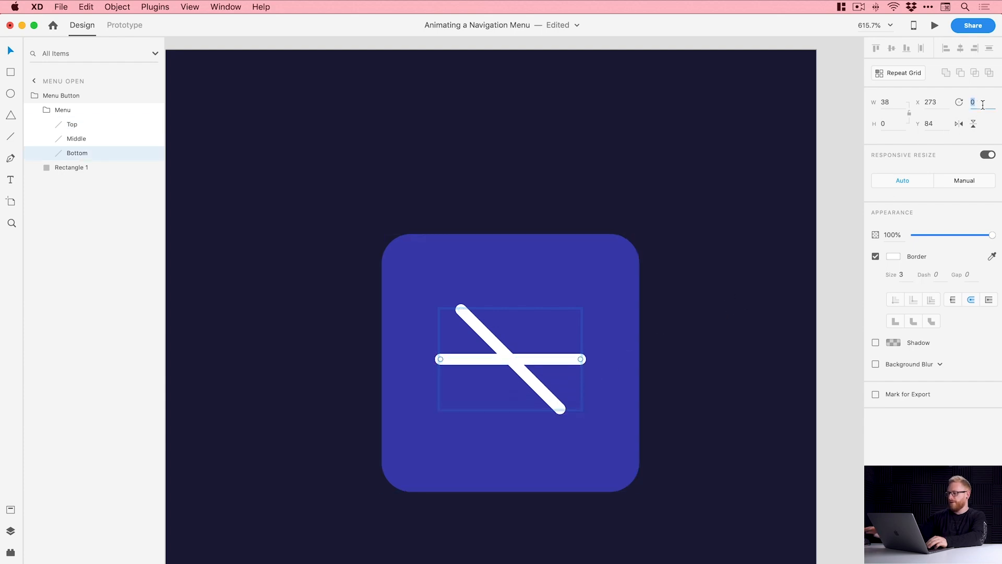
text(-45)
key(Return)
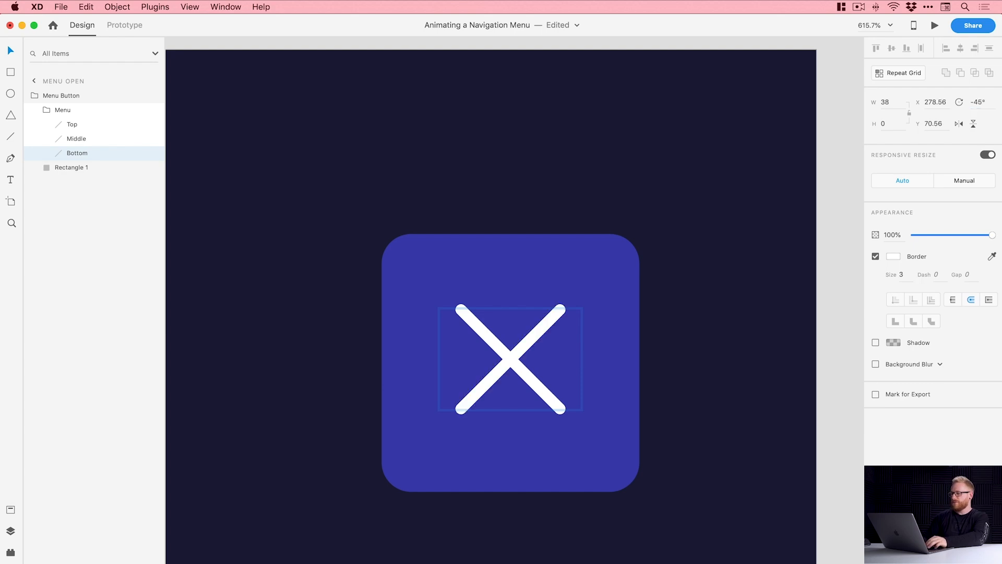
key(super+minus)
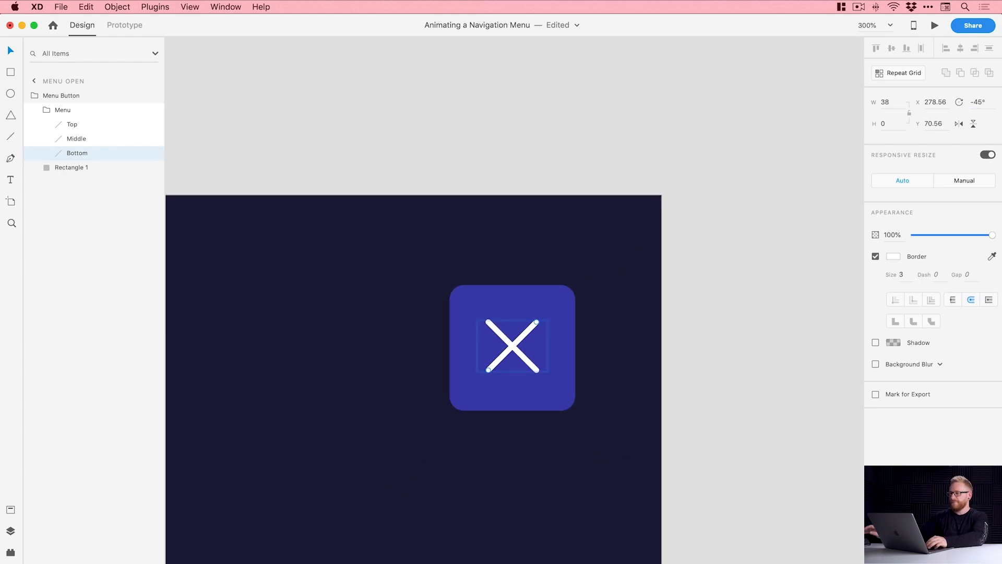
click(649, 94)
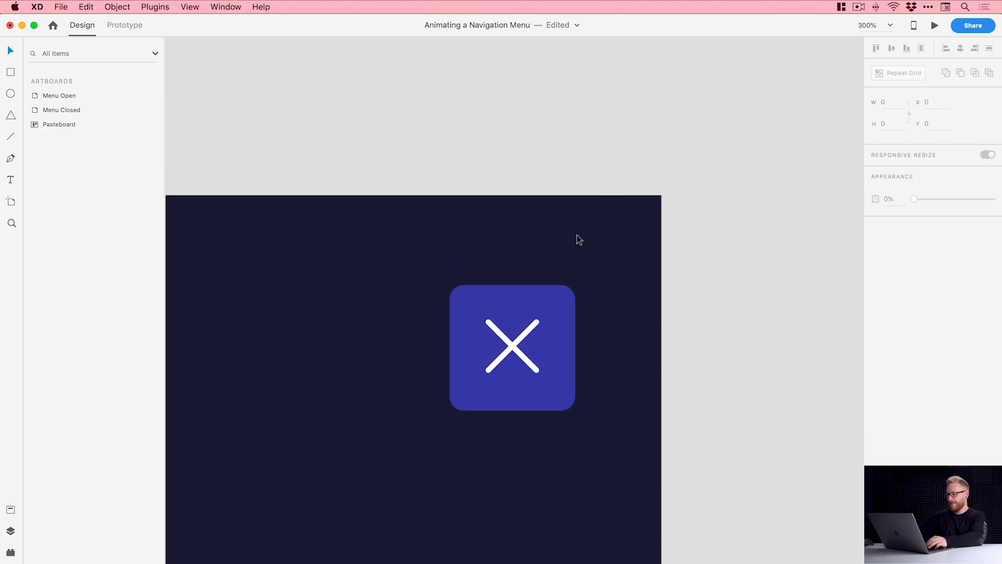
Step: Enlarge the Top, Middle and Bottom lines of the Menu Open button together from their centre to a width of about 45.5
key(super+minus)
key(super+minus)
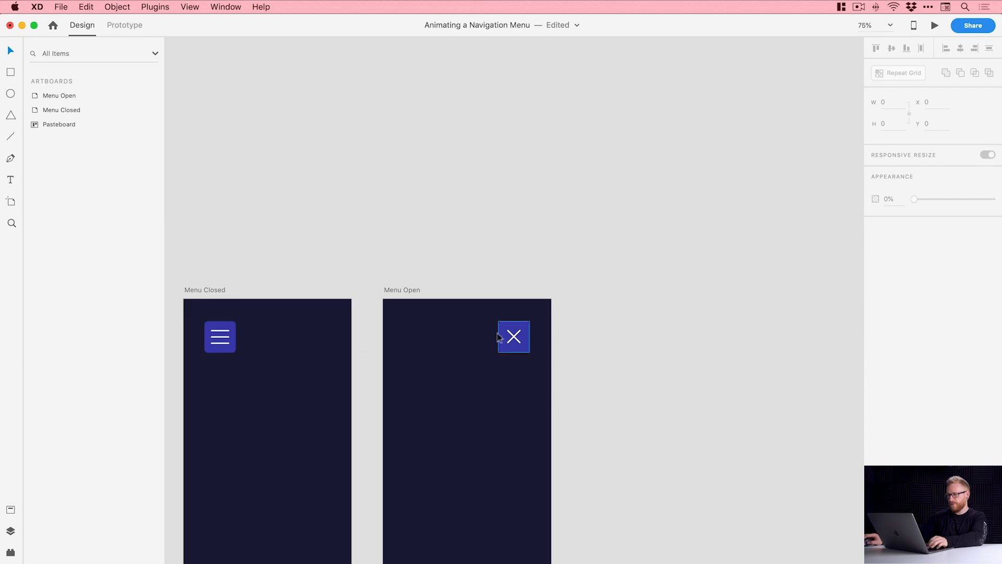
drag(494, 327, 543, 364)
key(v)
click(504, 313)
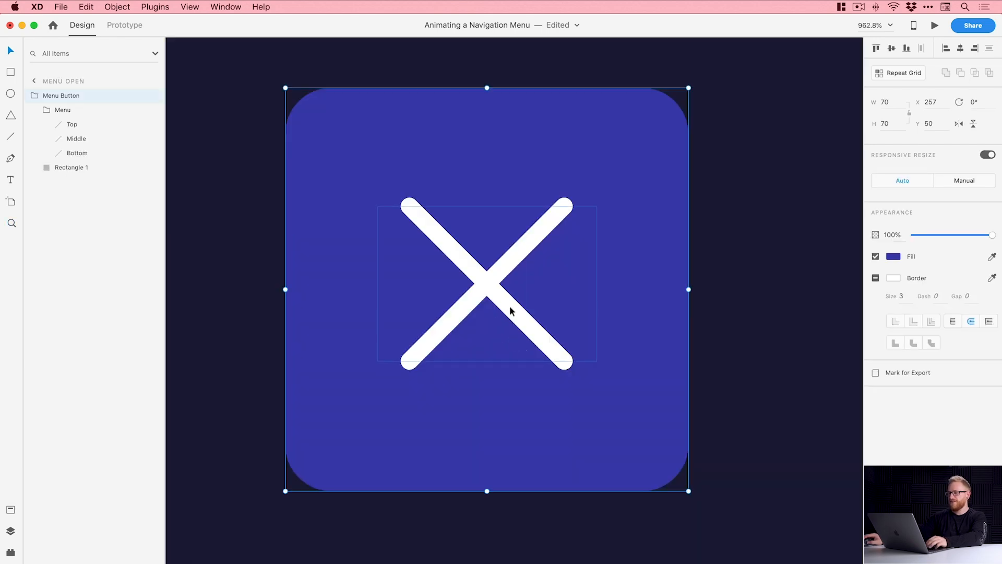
double_click(510, 306)
click(103, 125)
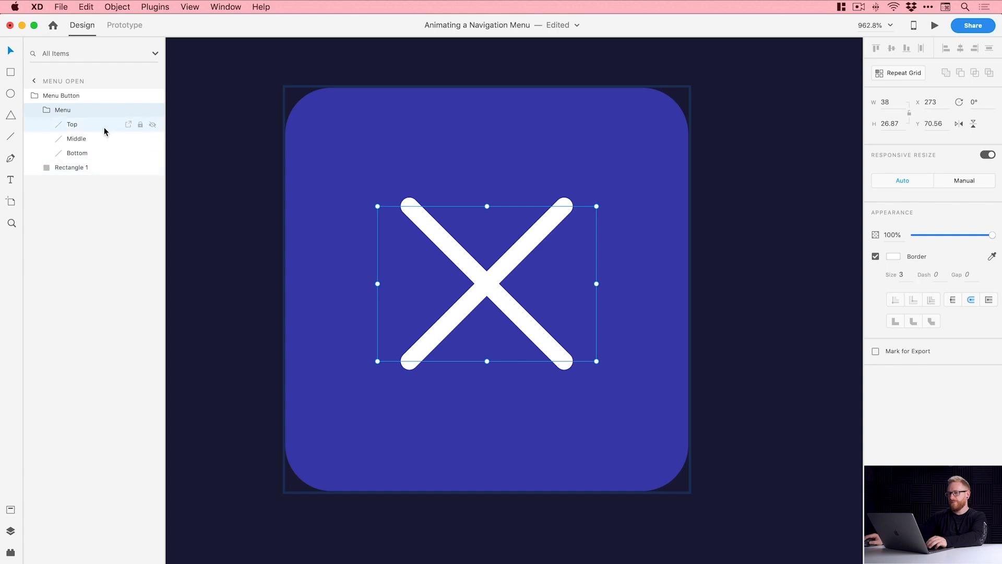
shift+click(99, 153)
drag(597, 205, 618, 183)
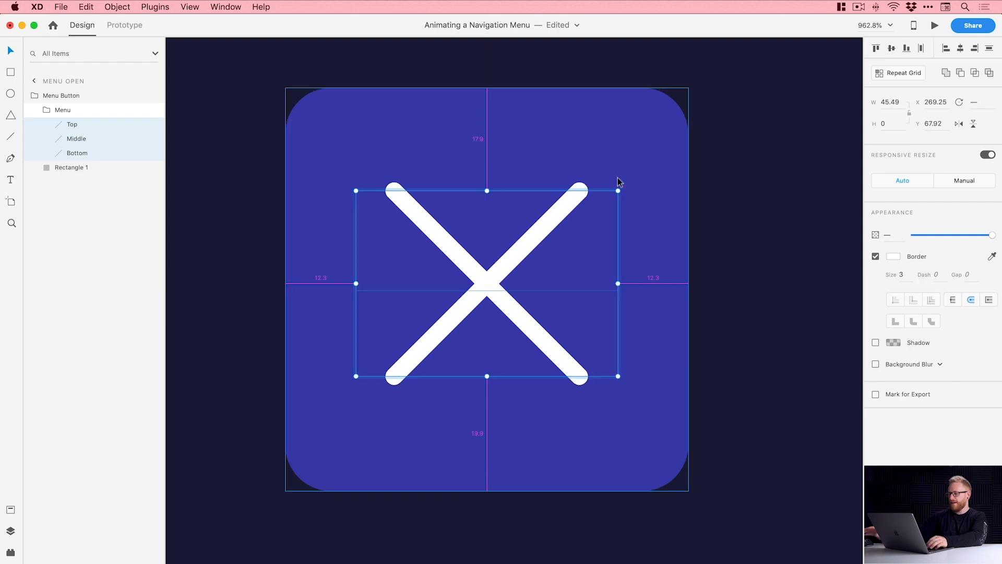
Step: In Prototype mode, connect the Menu Button on the Menu Closed artboard to the Menu Open artboard
key(super+1)
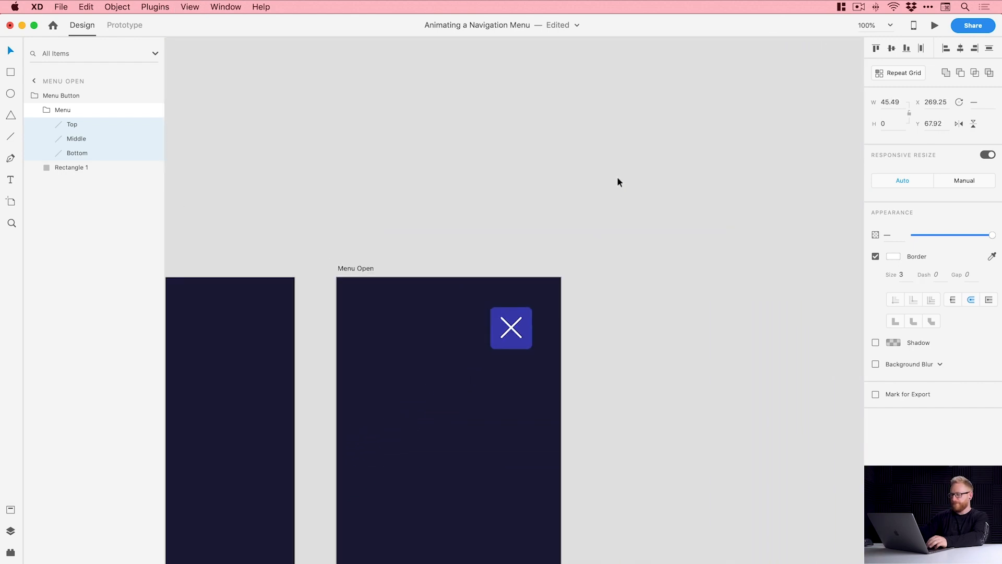
key(super+minus)
key(space)
drag(350, 309, 437, 241)
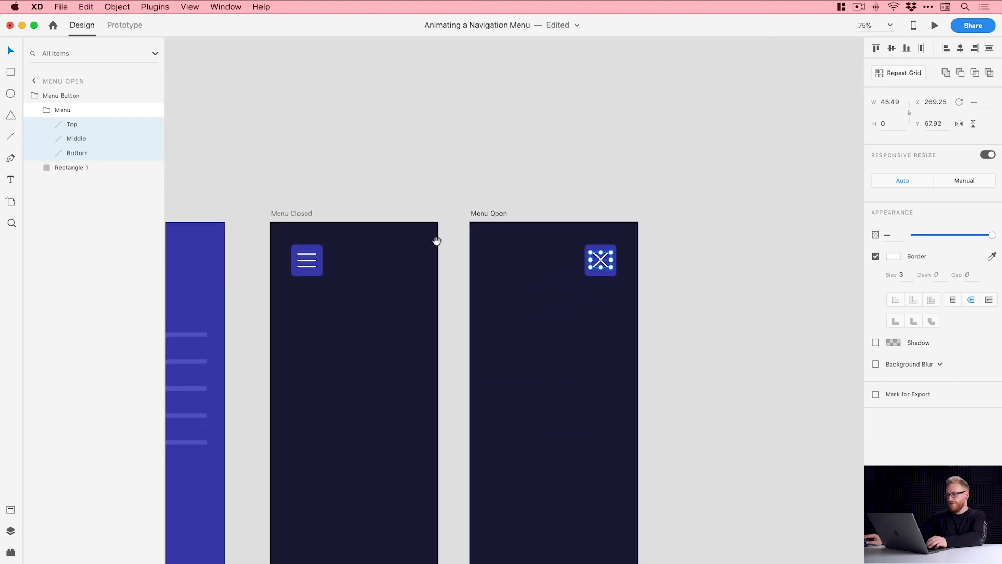
click(388, 152)
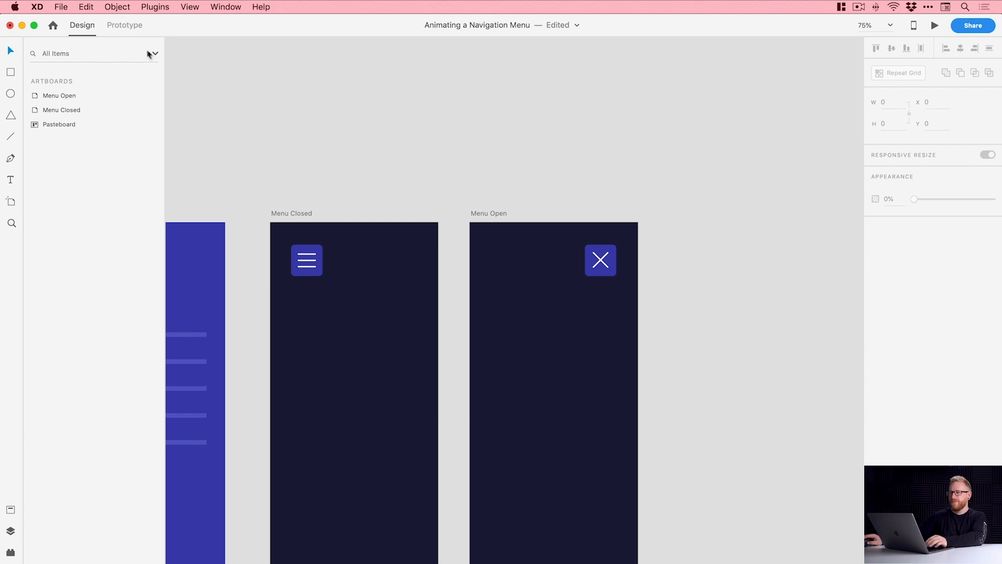
click(125, 25)
click(306, 260)
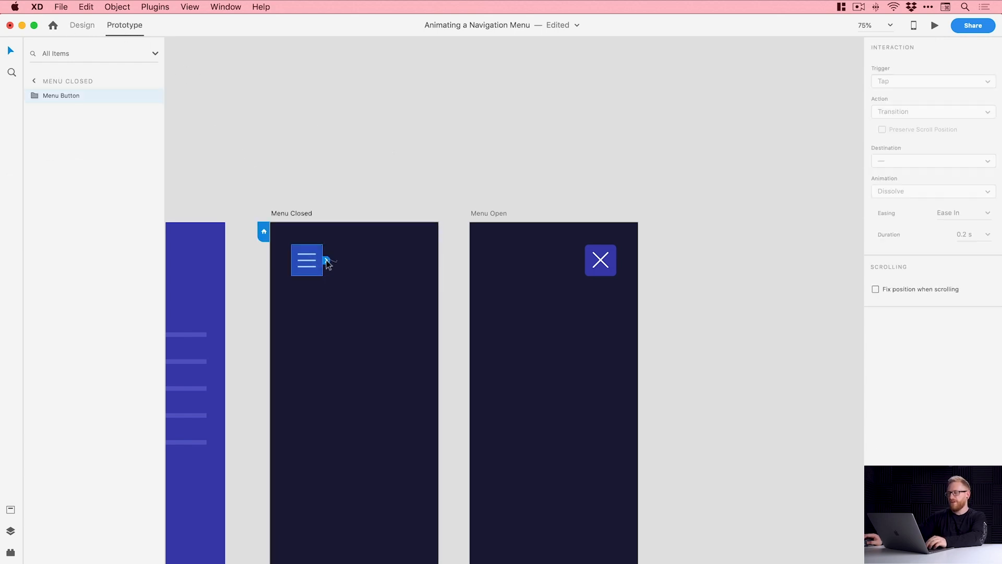
drag(326, 260, 515, 309)
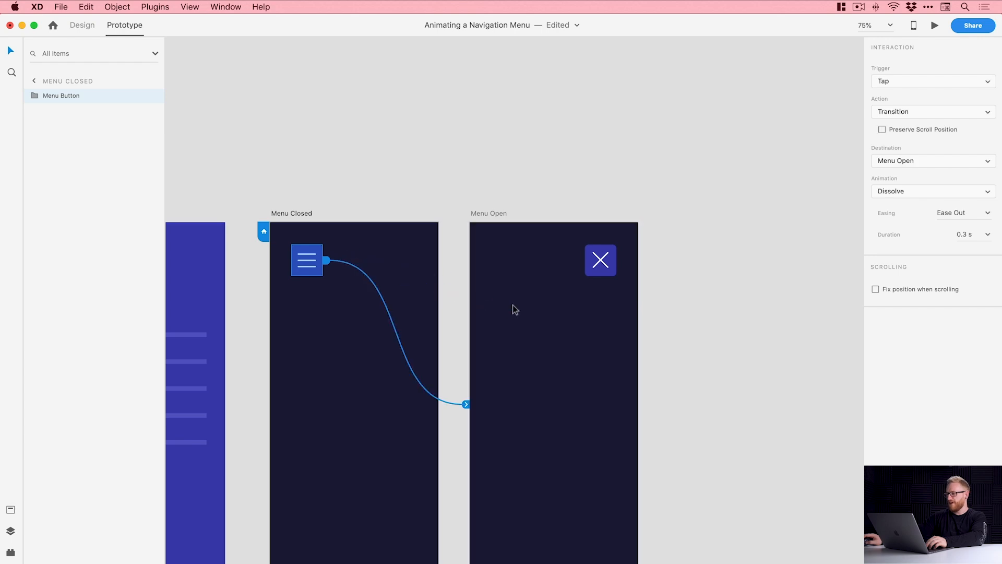
Step: Set the Menu Closed button's interaction to Auto-Animate with Snap easing and a 0.6 s duration
click(883, 112)
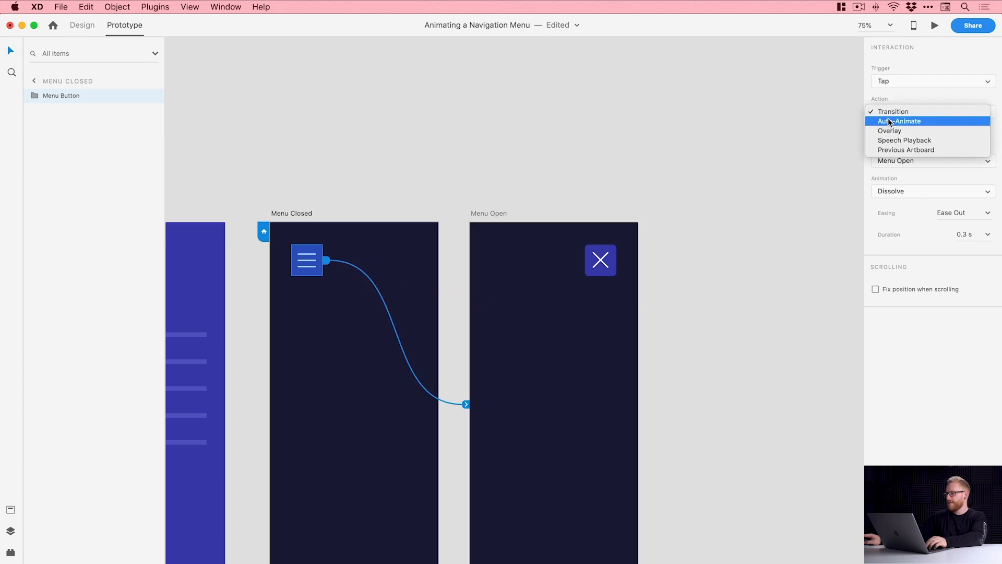
click(890, 121)
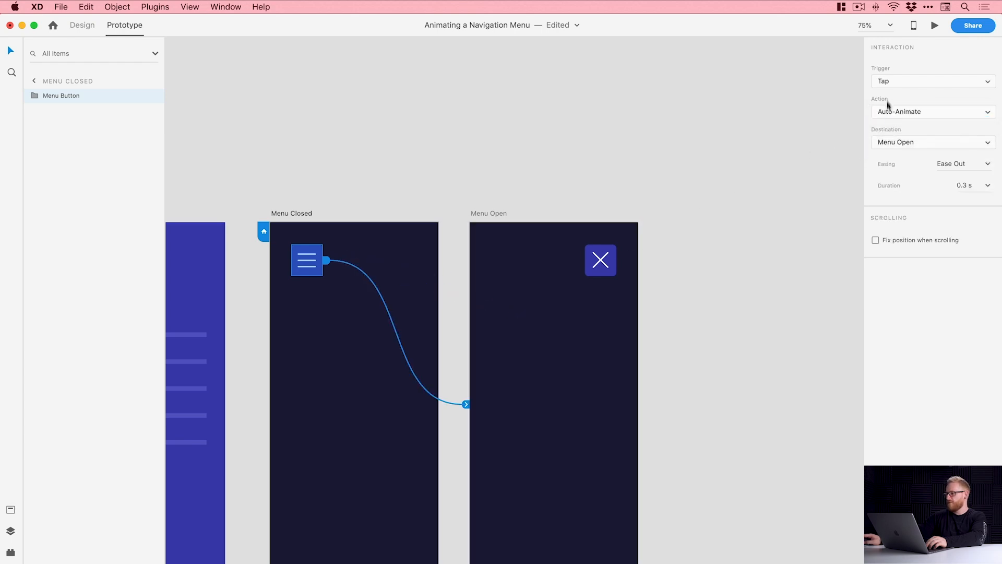
click(989, 165)
click(966, 220)
click(988, 185)
click(971, 221)
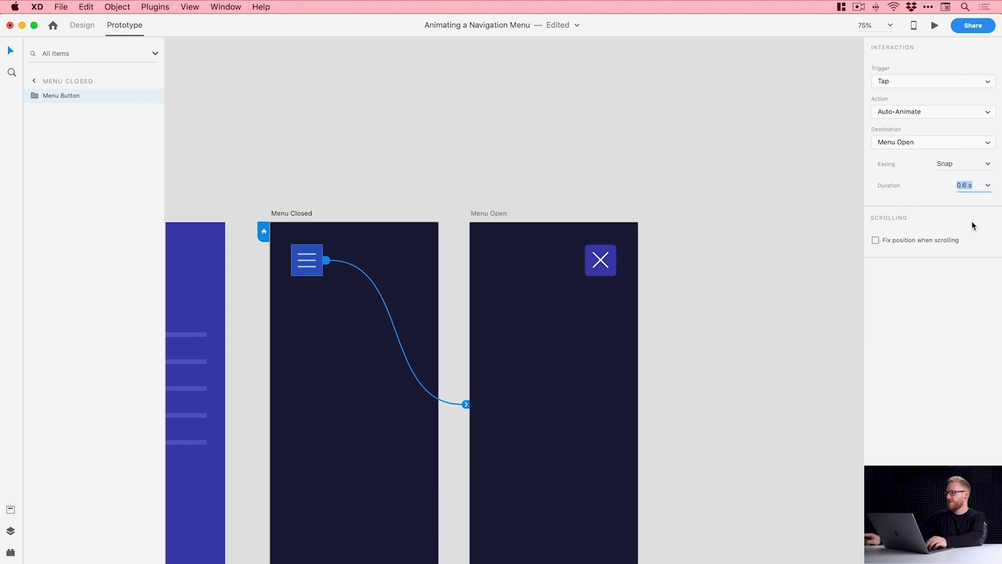
Step: Connect the close-icon Menu Button on the Menu Open artboard back to the Menu Closed artboard
click(602, 262)
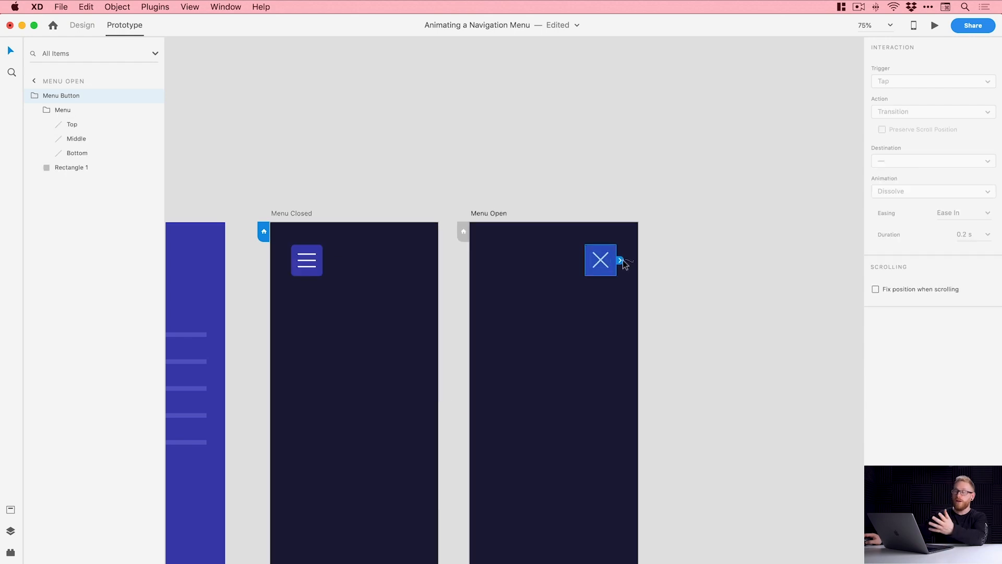
drag(621, 260, 376, 257)
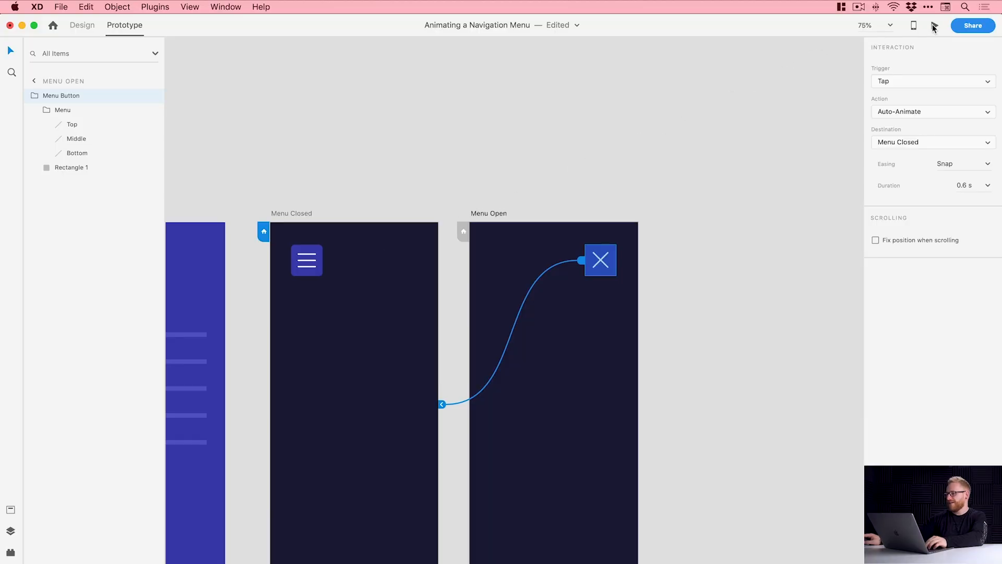
Step: Preview the prototype, toggle the menu button repeatedly between its hamburger and close states, and close the preview
click(934, 26)
click(433, 95)
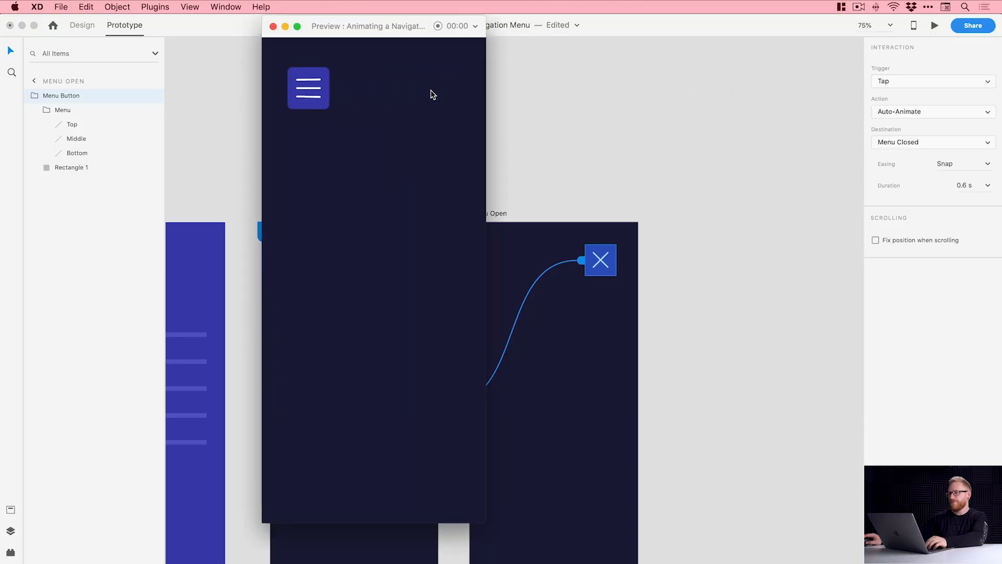
click(311, 96)
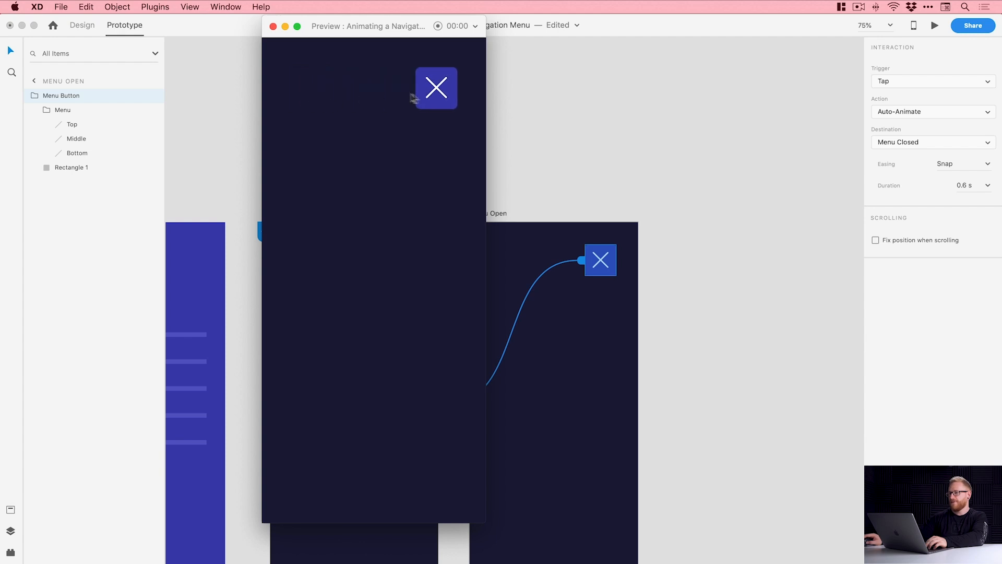
click(434, 98)
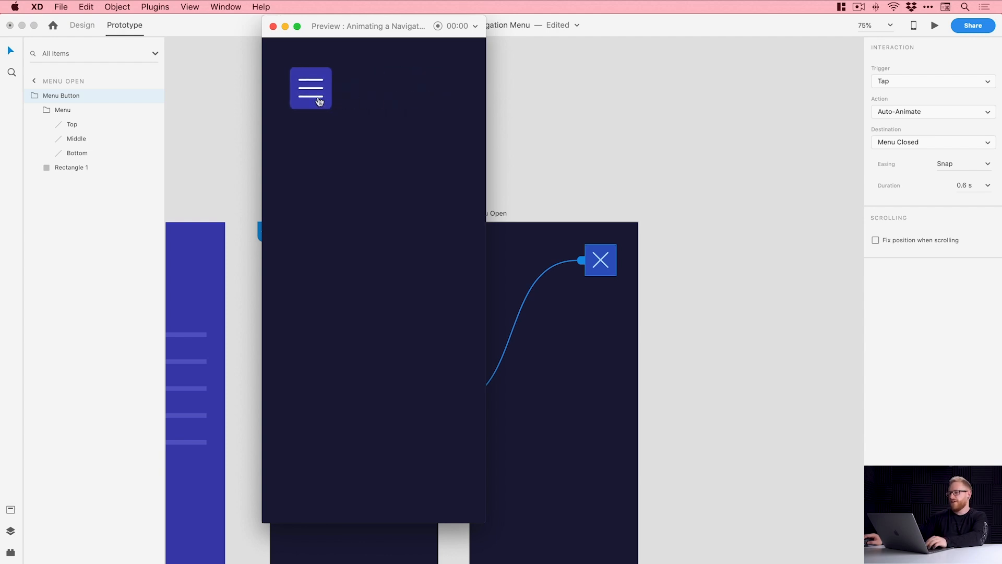
click(319, 102)
click(439, 98)
click(327, 100)
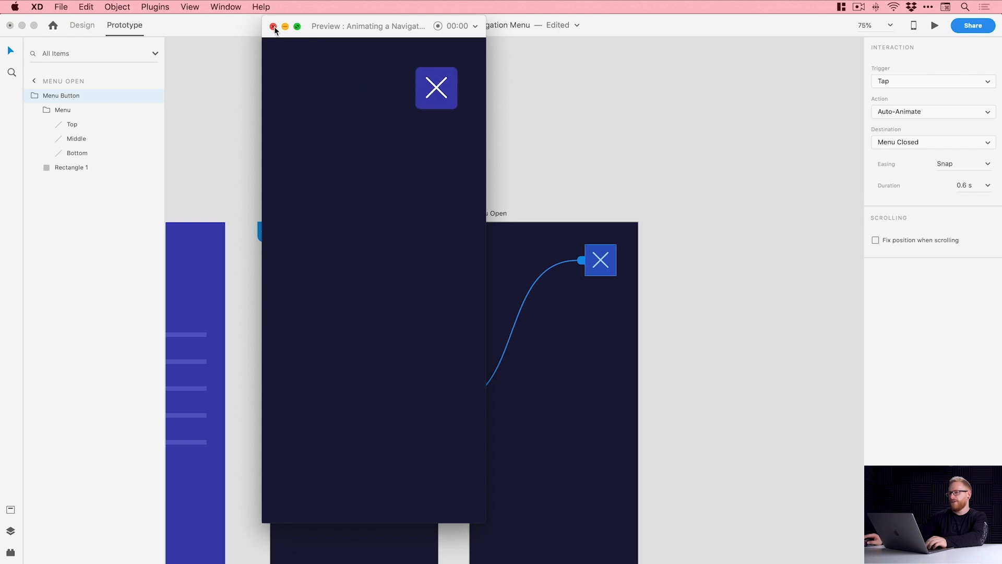
click(421, 97)
click(311, 91)
click(272, 26)
Step: Select the Menu group on the pasteboard beside the Menu Closed artboard
click(386, 206)
drag(385, 206, 432, 174)
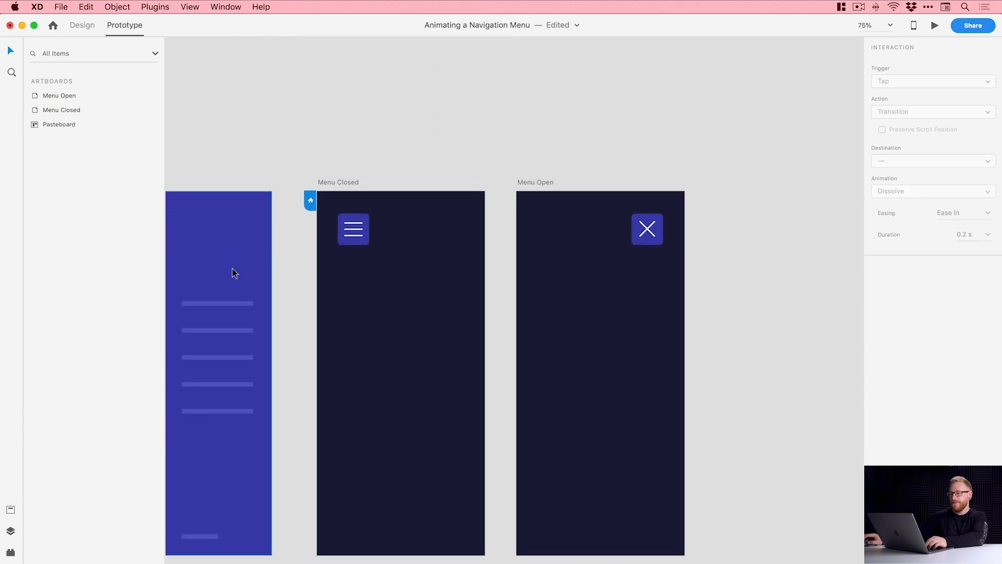
scroll(232, 273, left, 5)
click(271, 307)
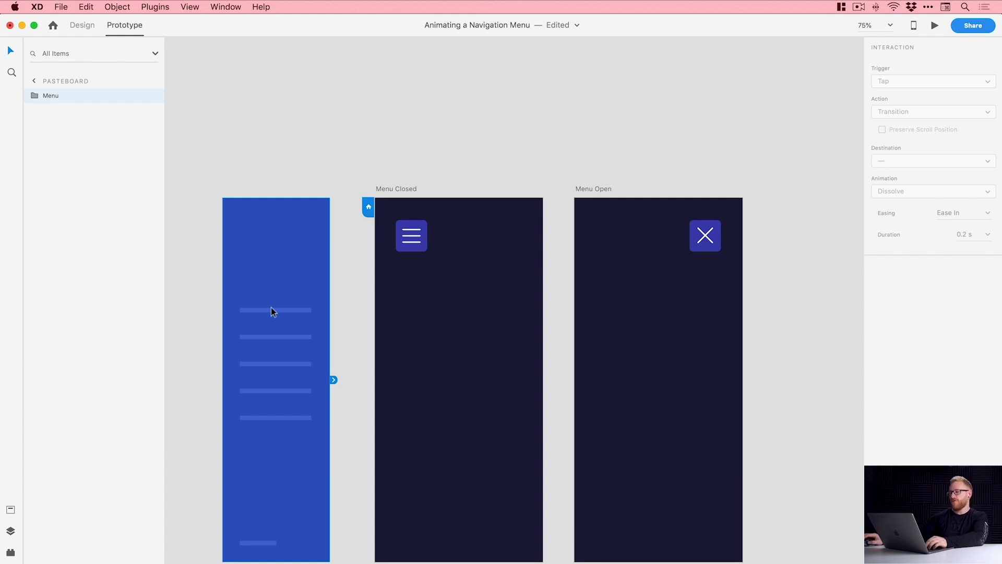
mouse_move(271, 308)
mouse_down()
mouse_move(448, 323)
mouse_move(481, 312)
mouse_move(269, 301)
mouse_up()
scroll(269, 299, right, 2)
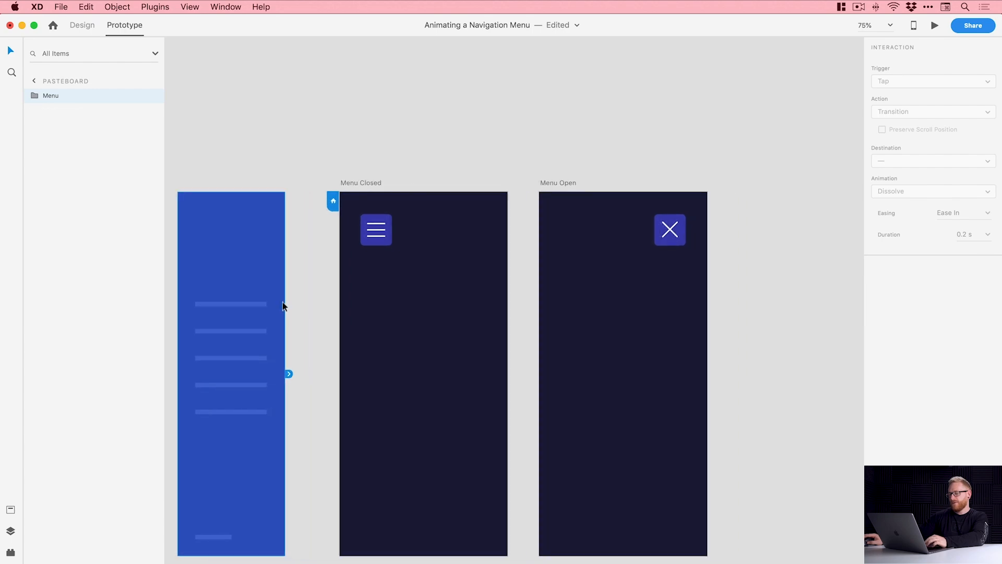